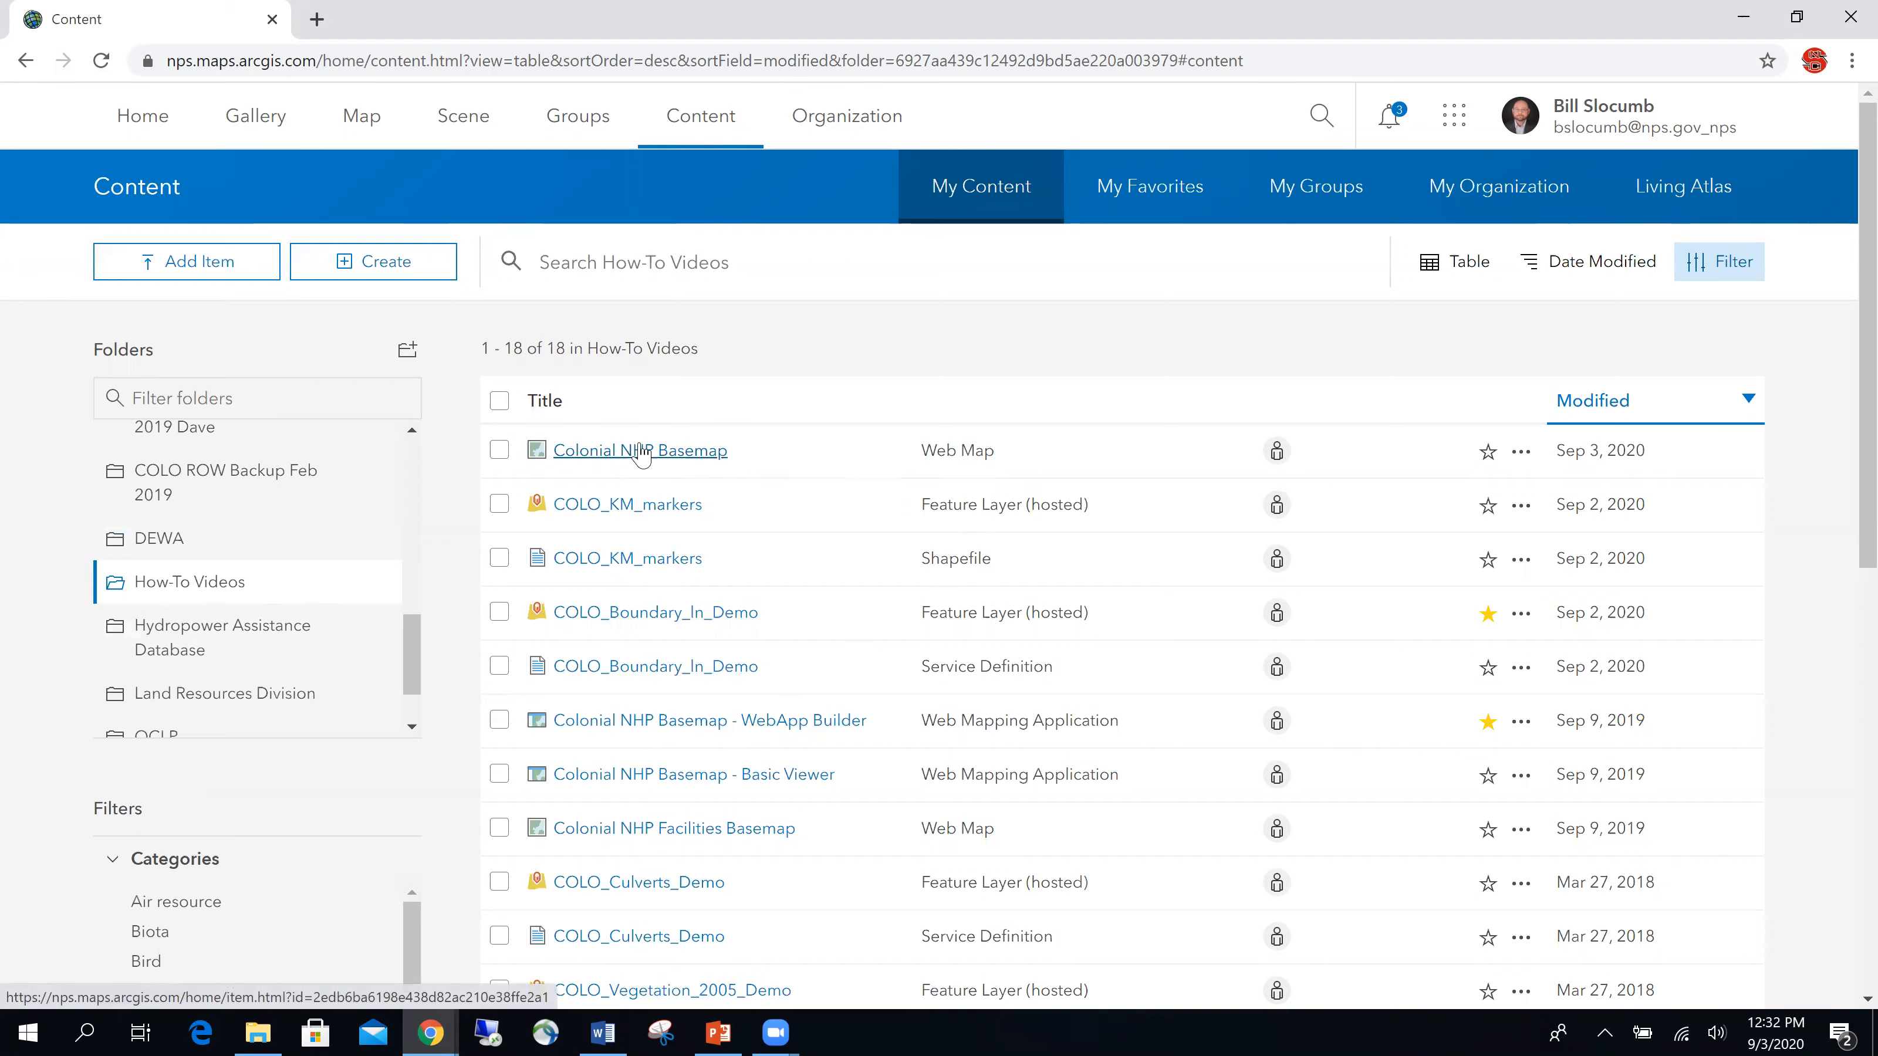
# - Mark the Colonial NHP Basemap web map as a favorite and open its item page
pyautogui.click(1488, 452)
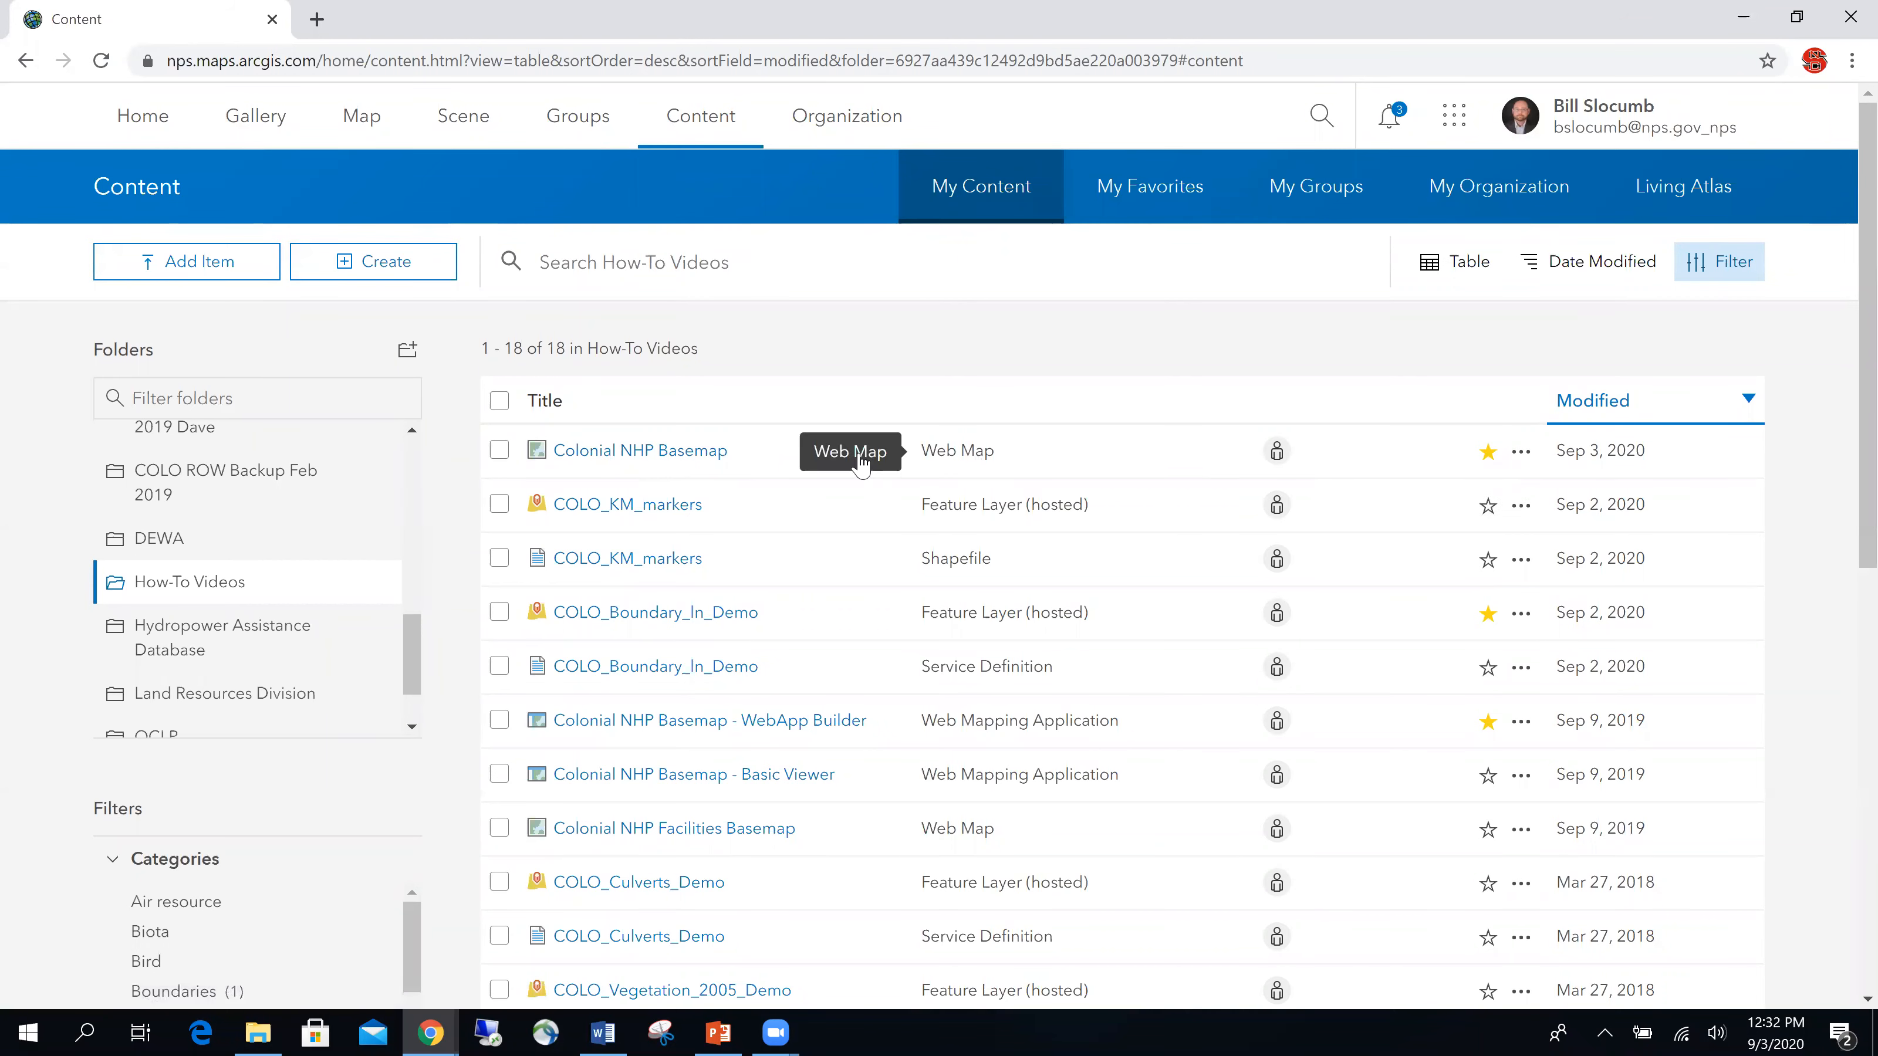
pyautogui.click(654, 462)
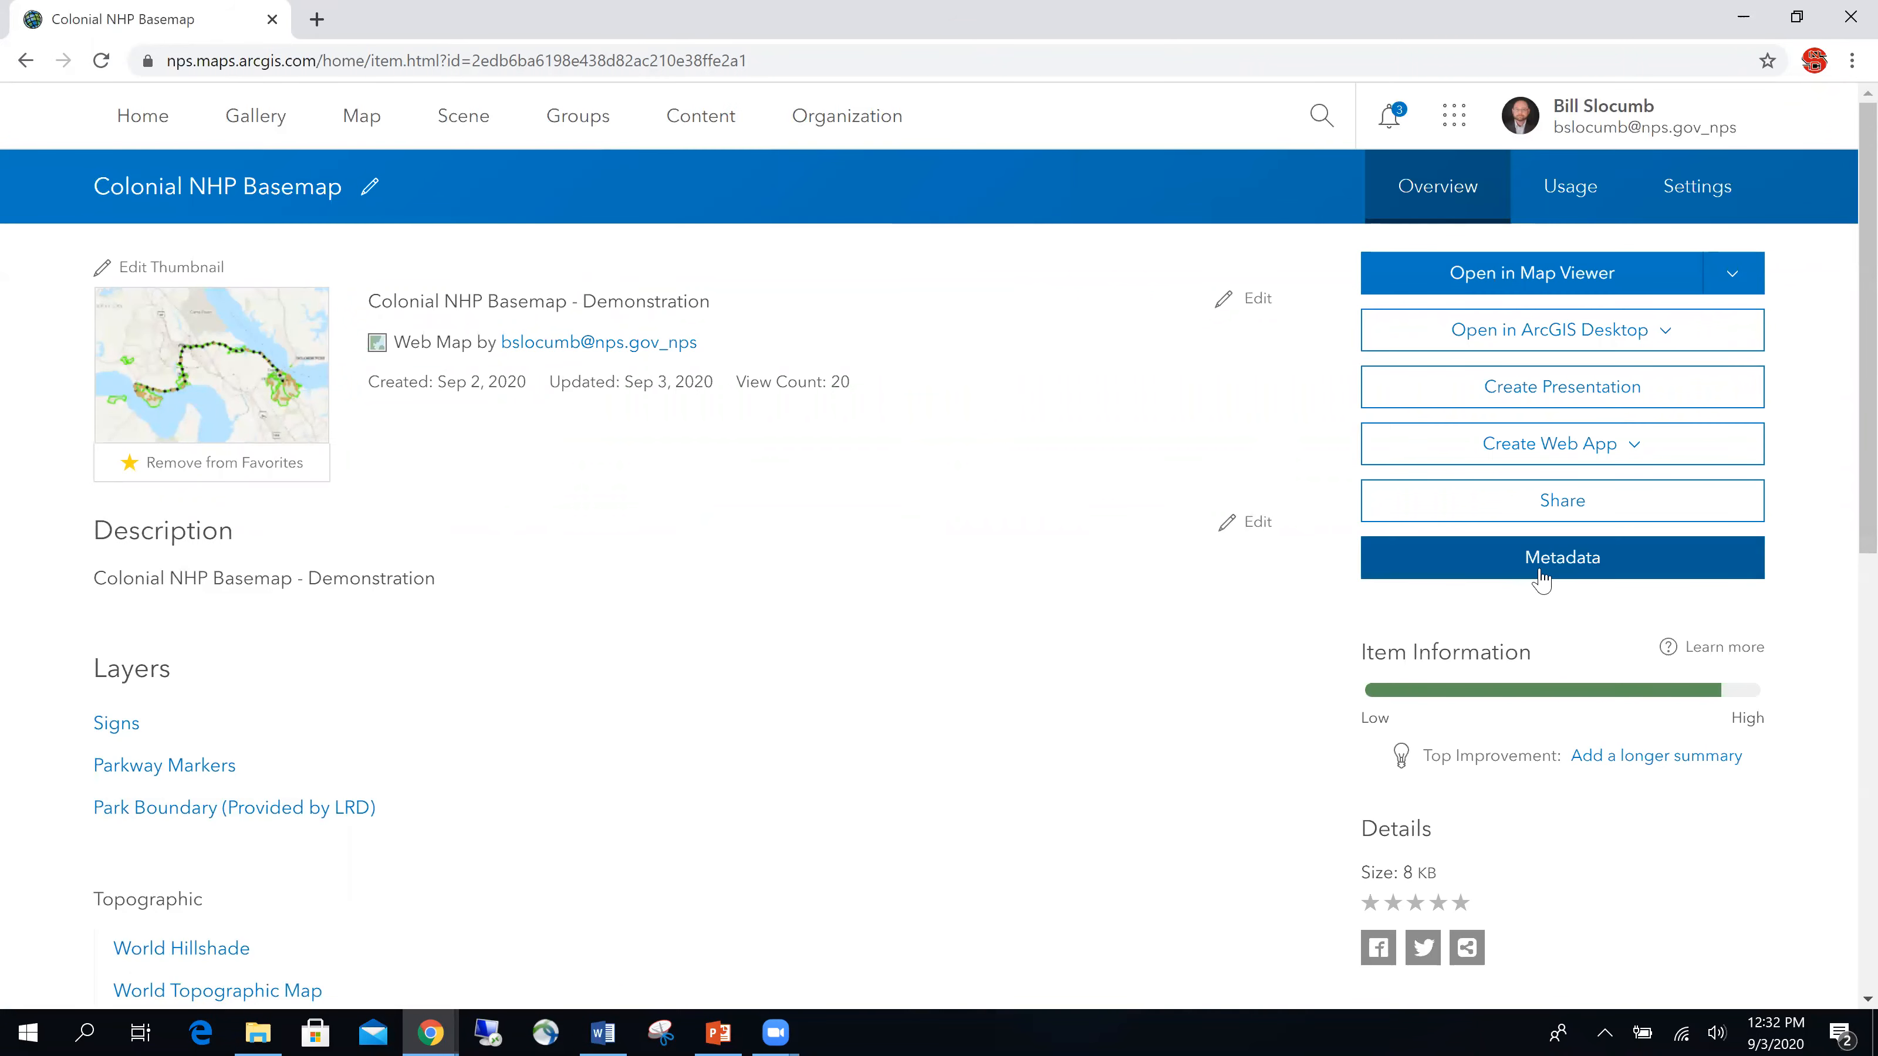
# - Start a configurable web app from this web map using the Basic Viewer template
pyautogui.click(1639, 448)
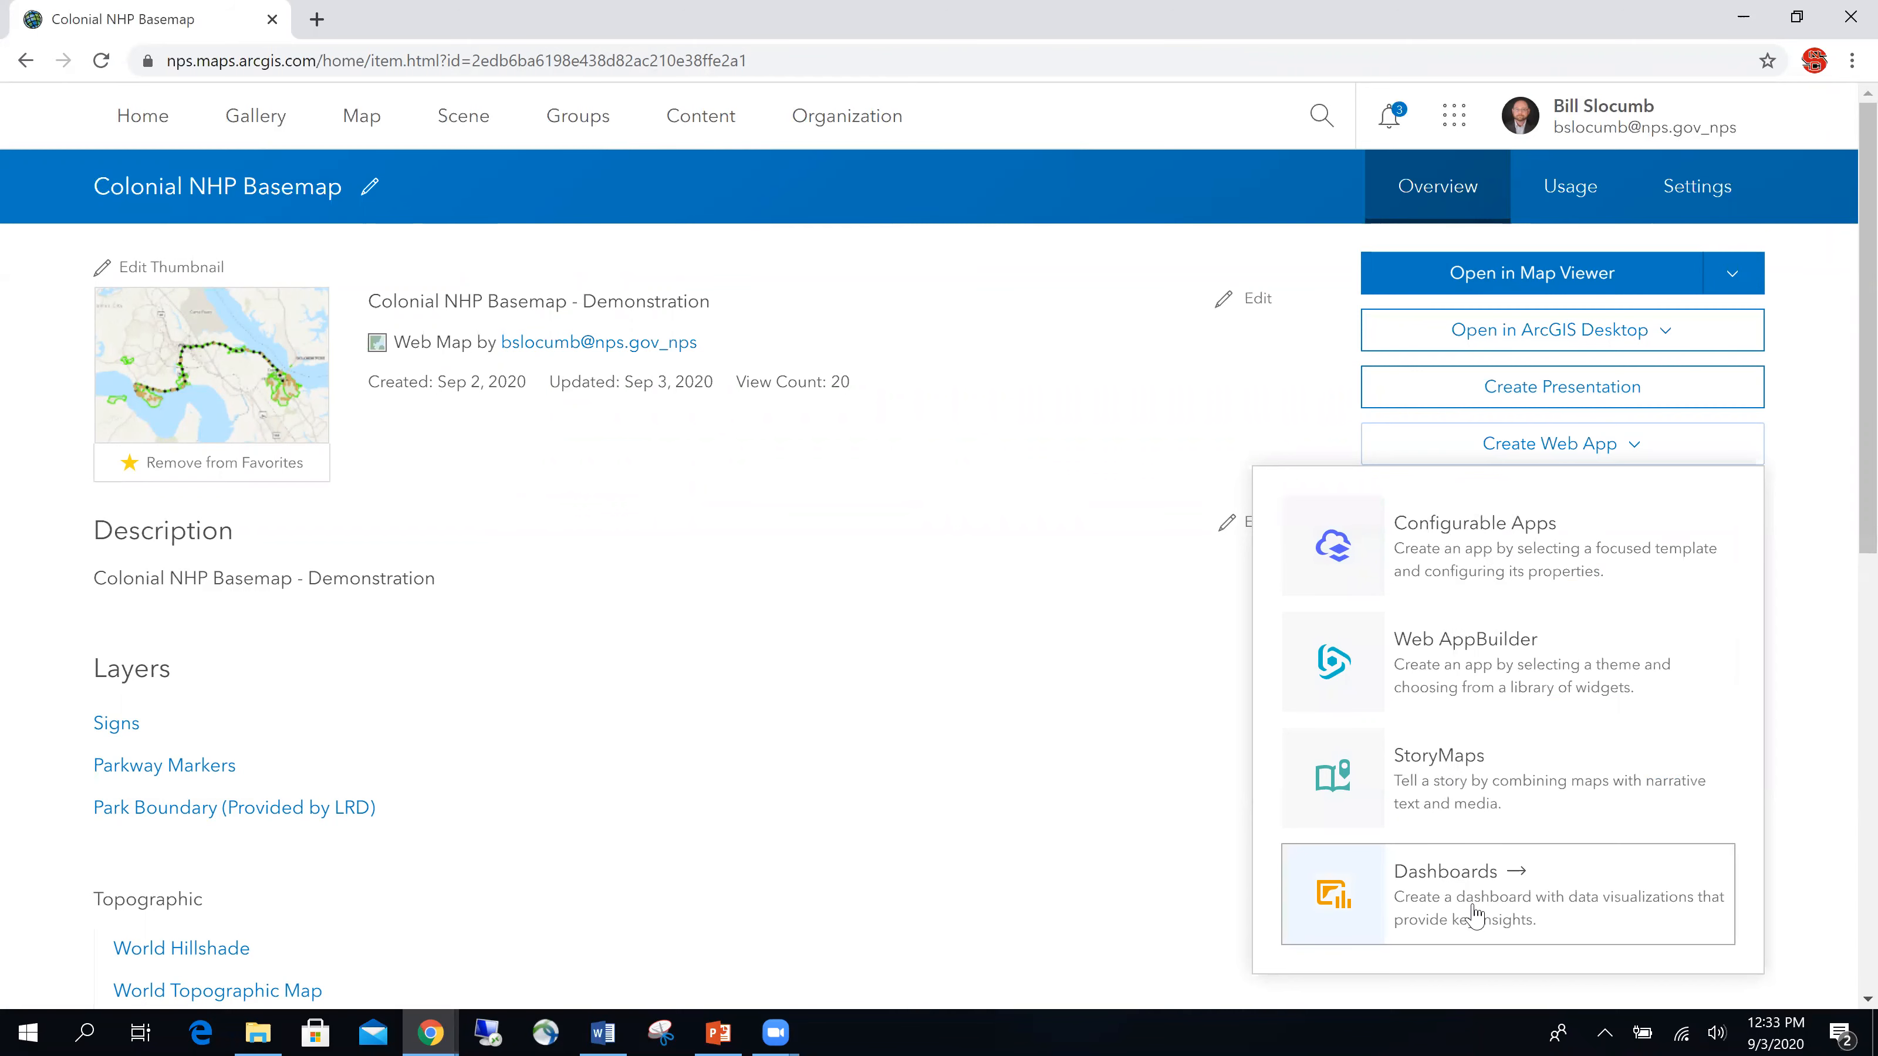
pyautogui.click(1494, 560)
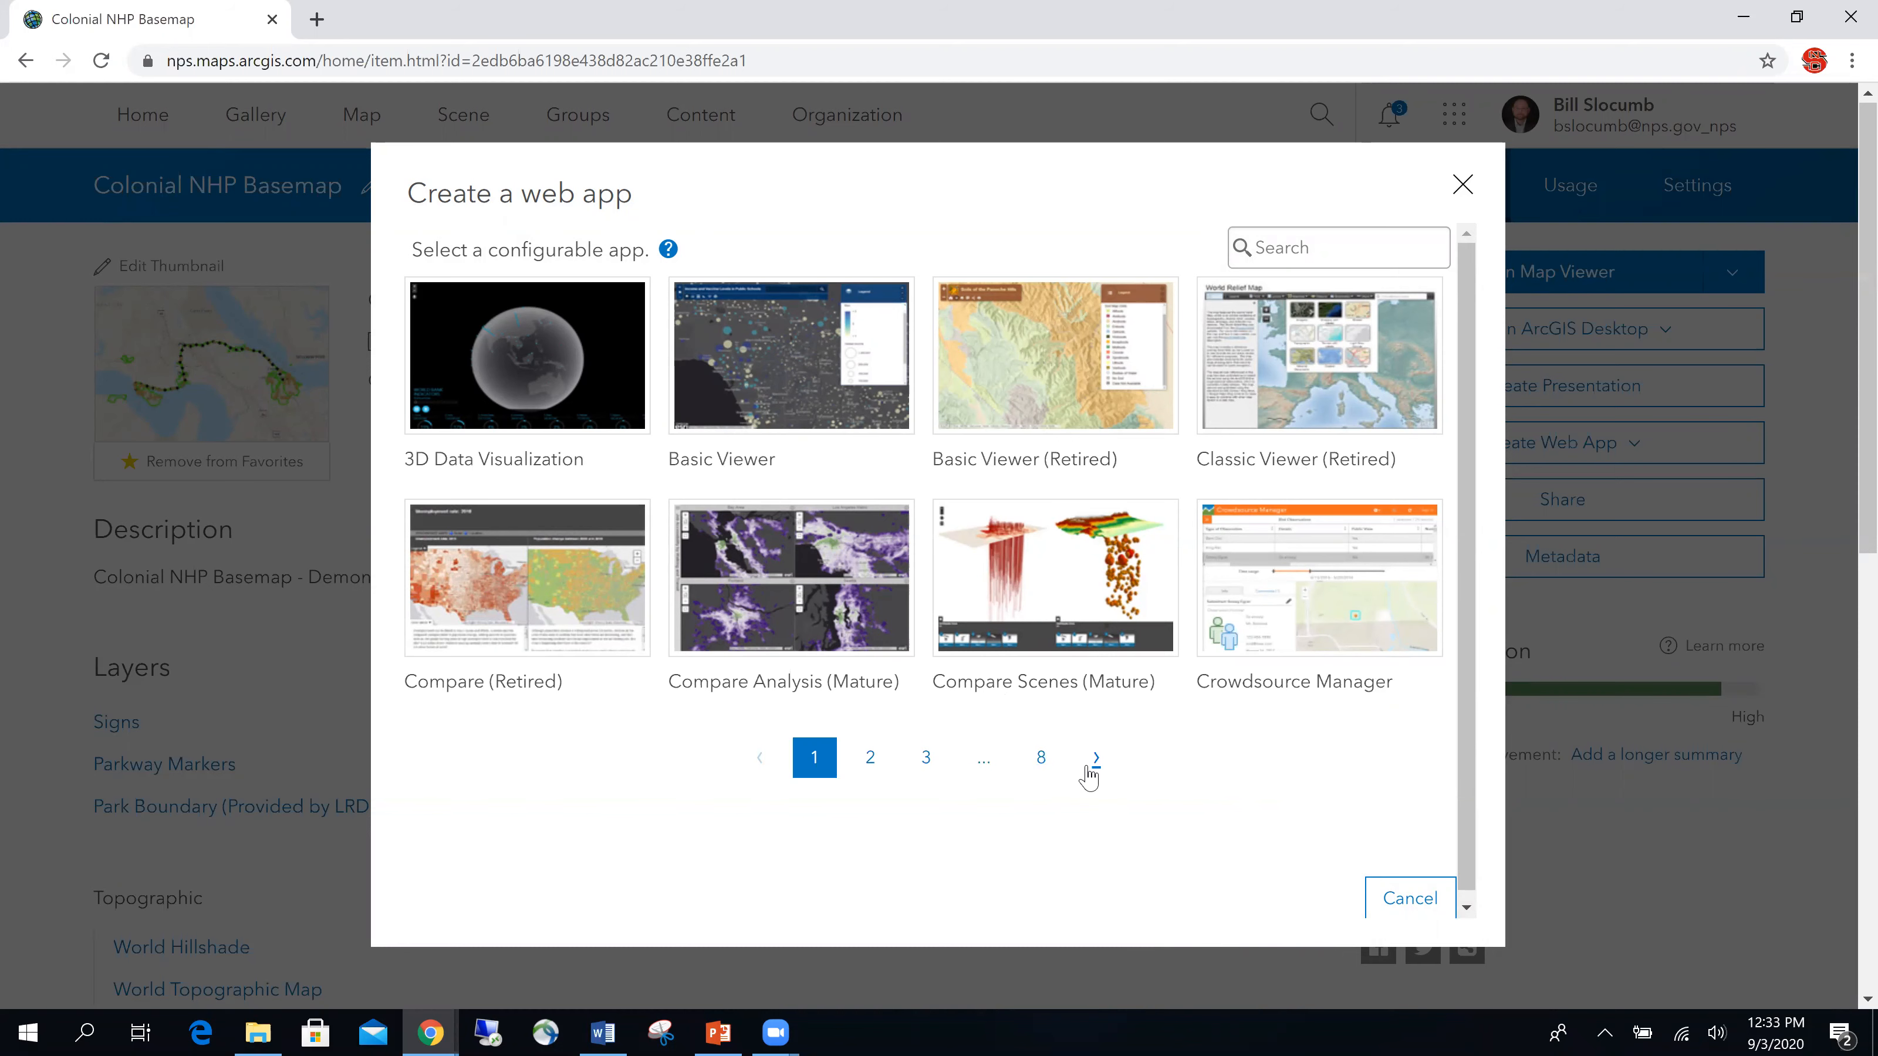
pyautogui.scroll(-1, 1468, 644)
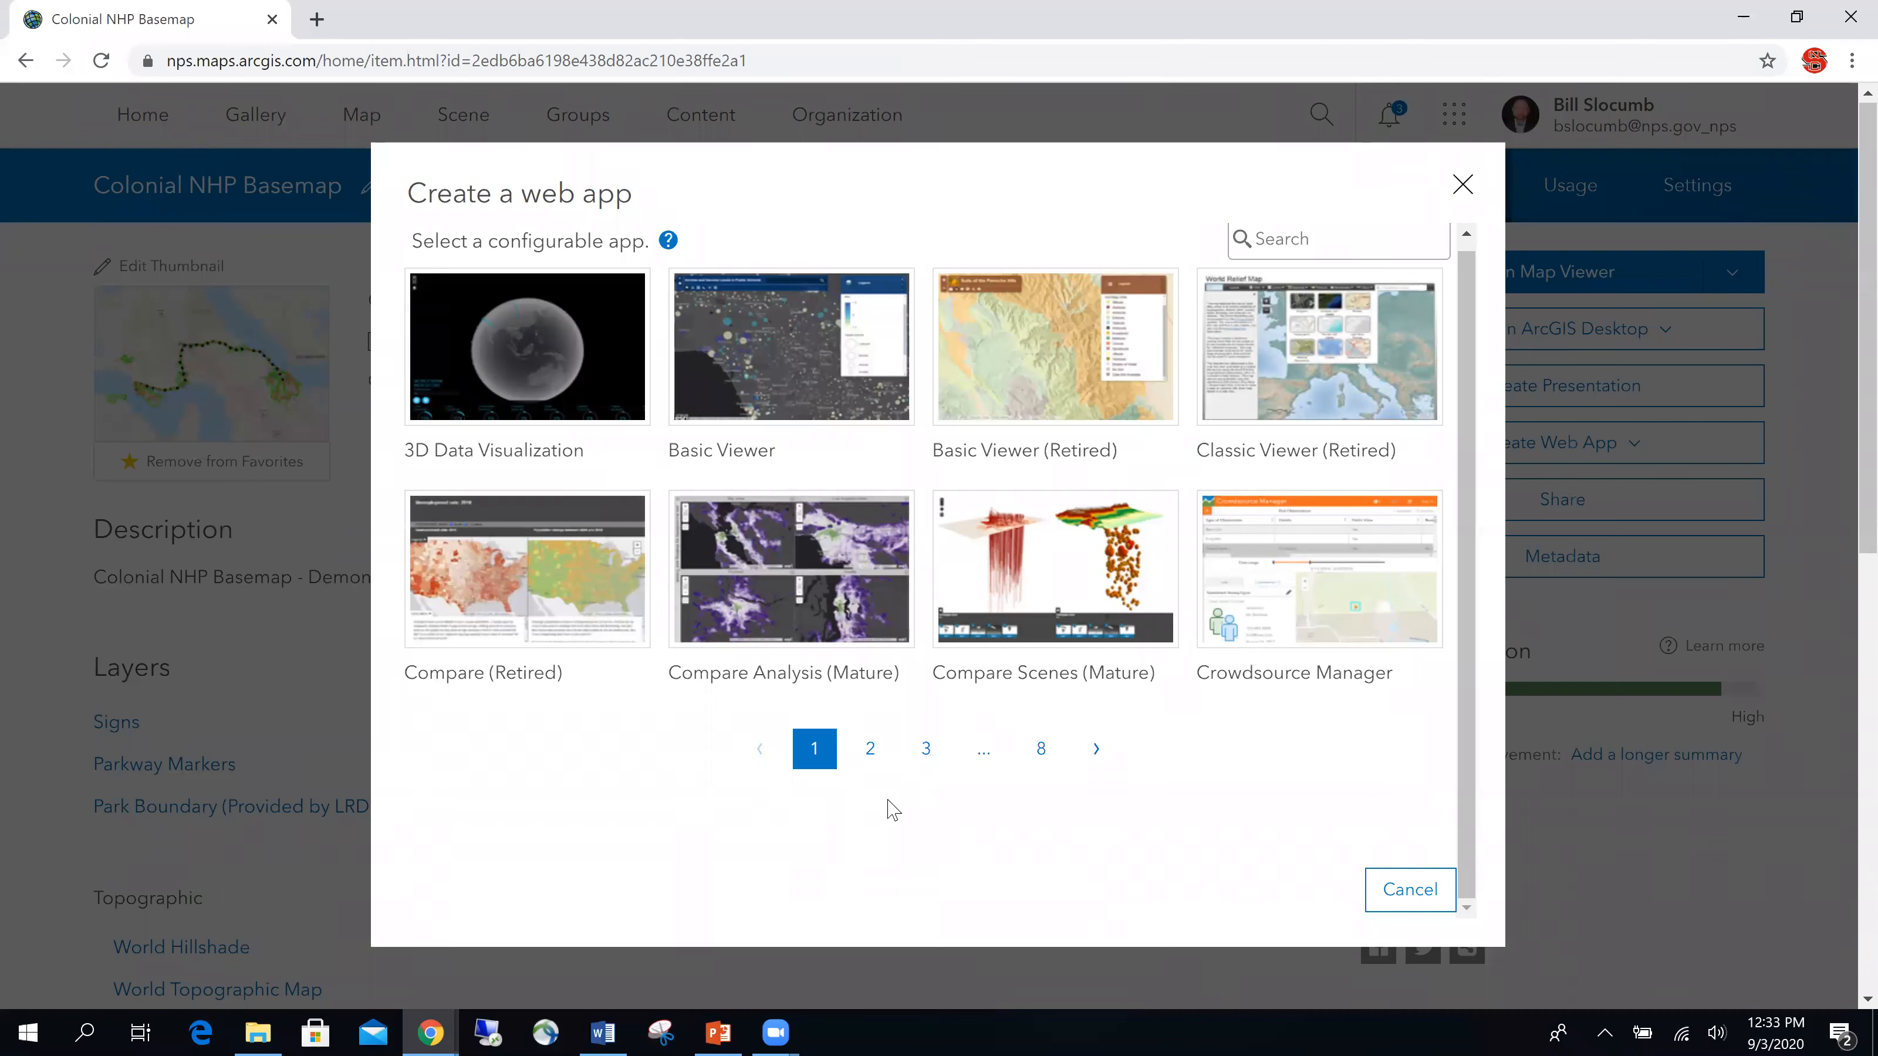
pyautogui.moveTo(769, 351)
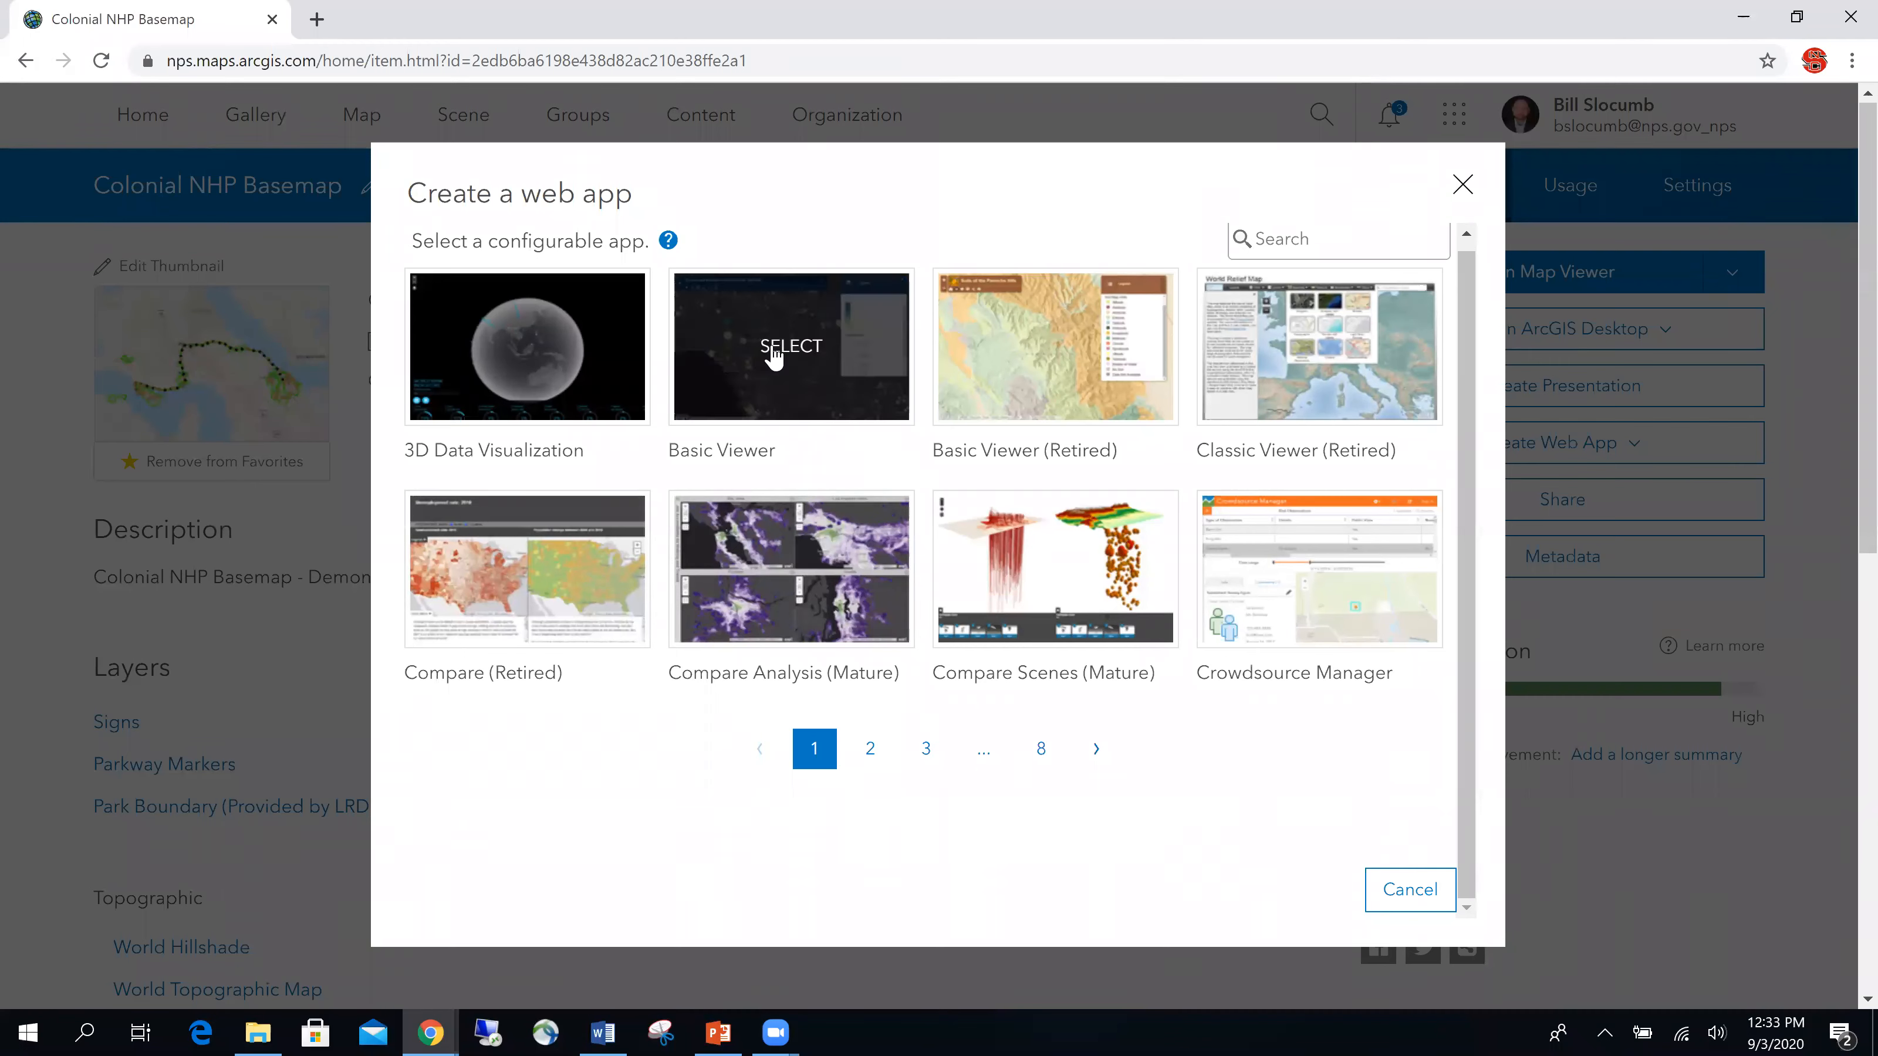
pyautogui.click(743, 370)
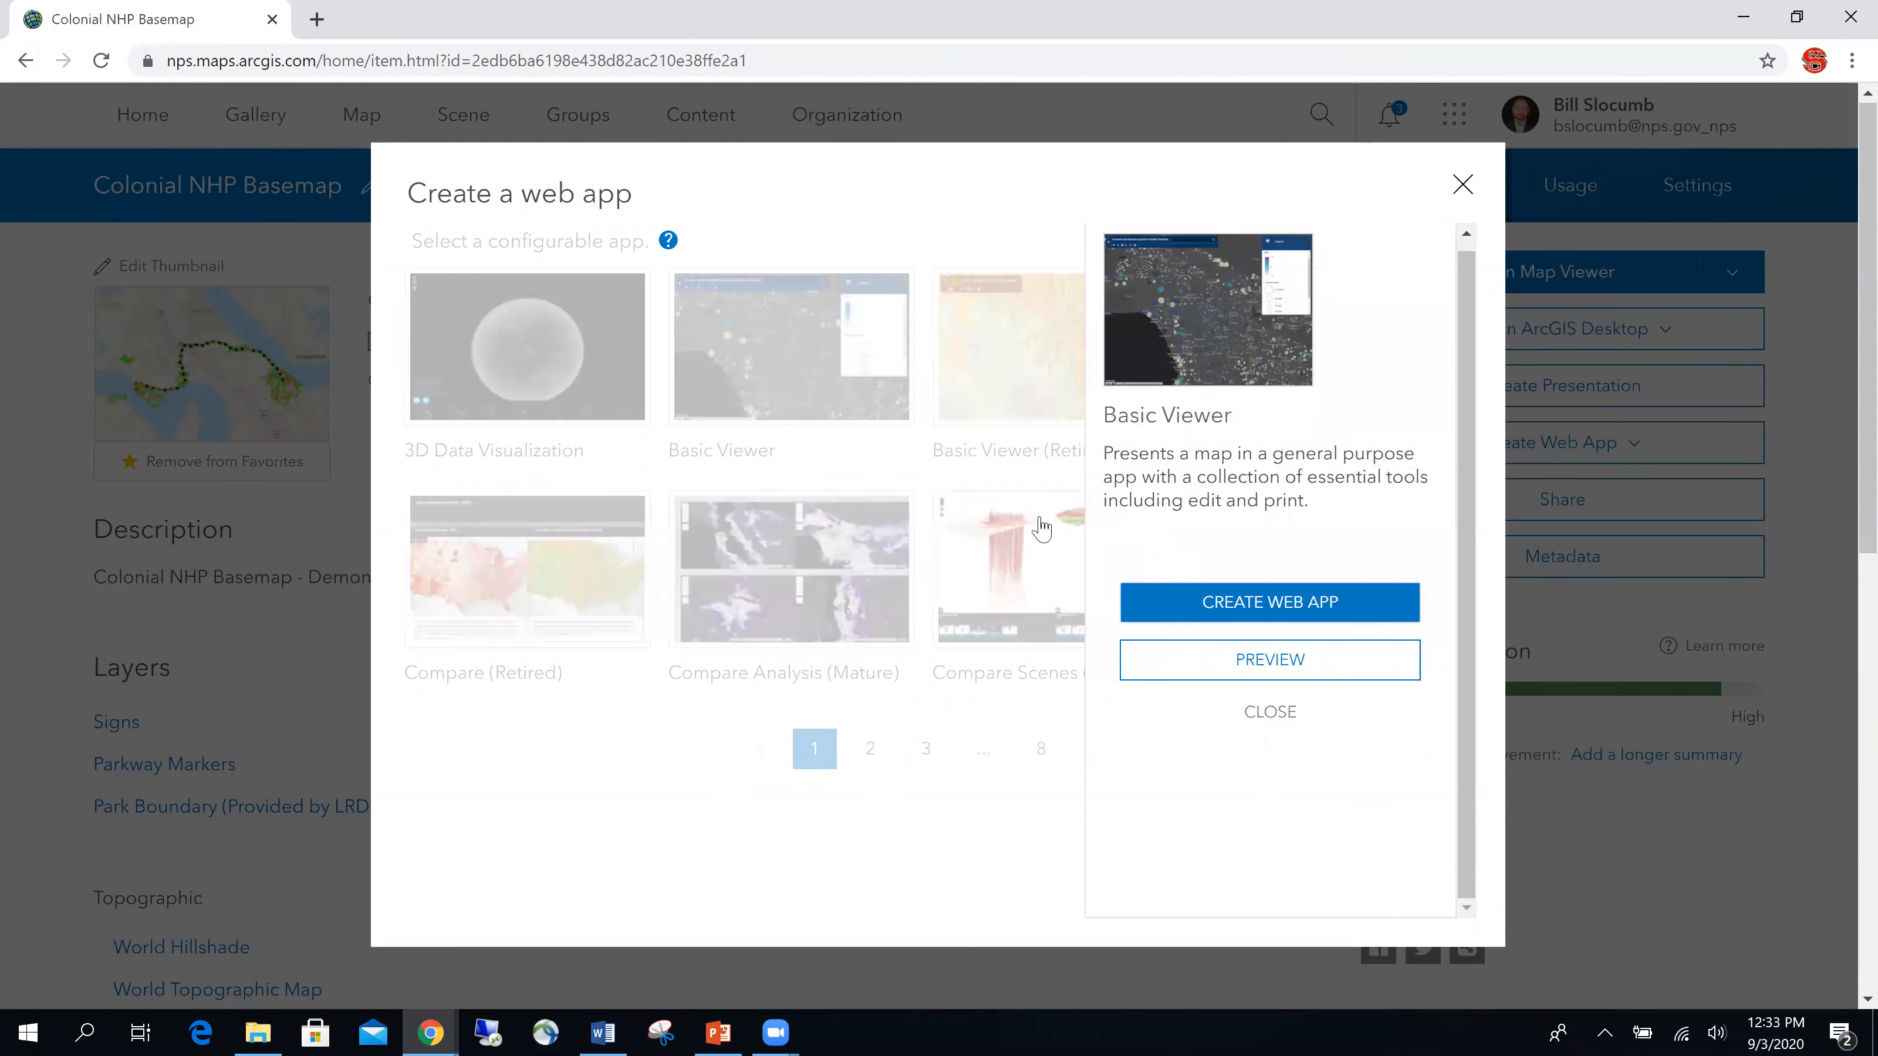
pyautogui.click(1298, 607)
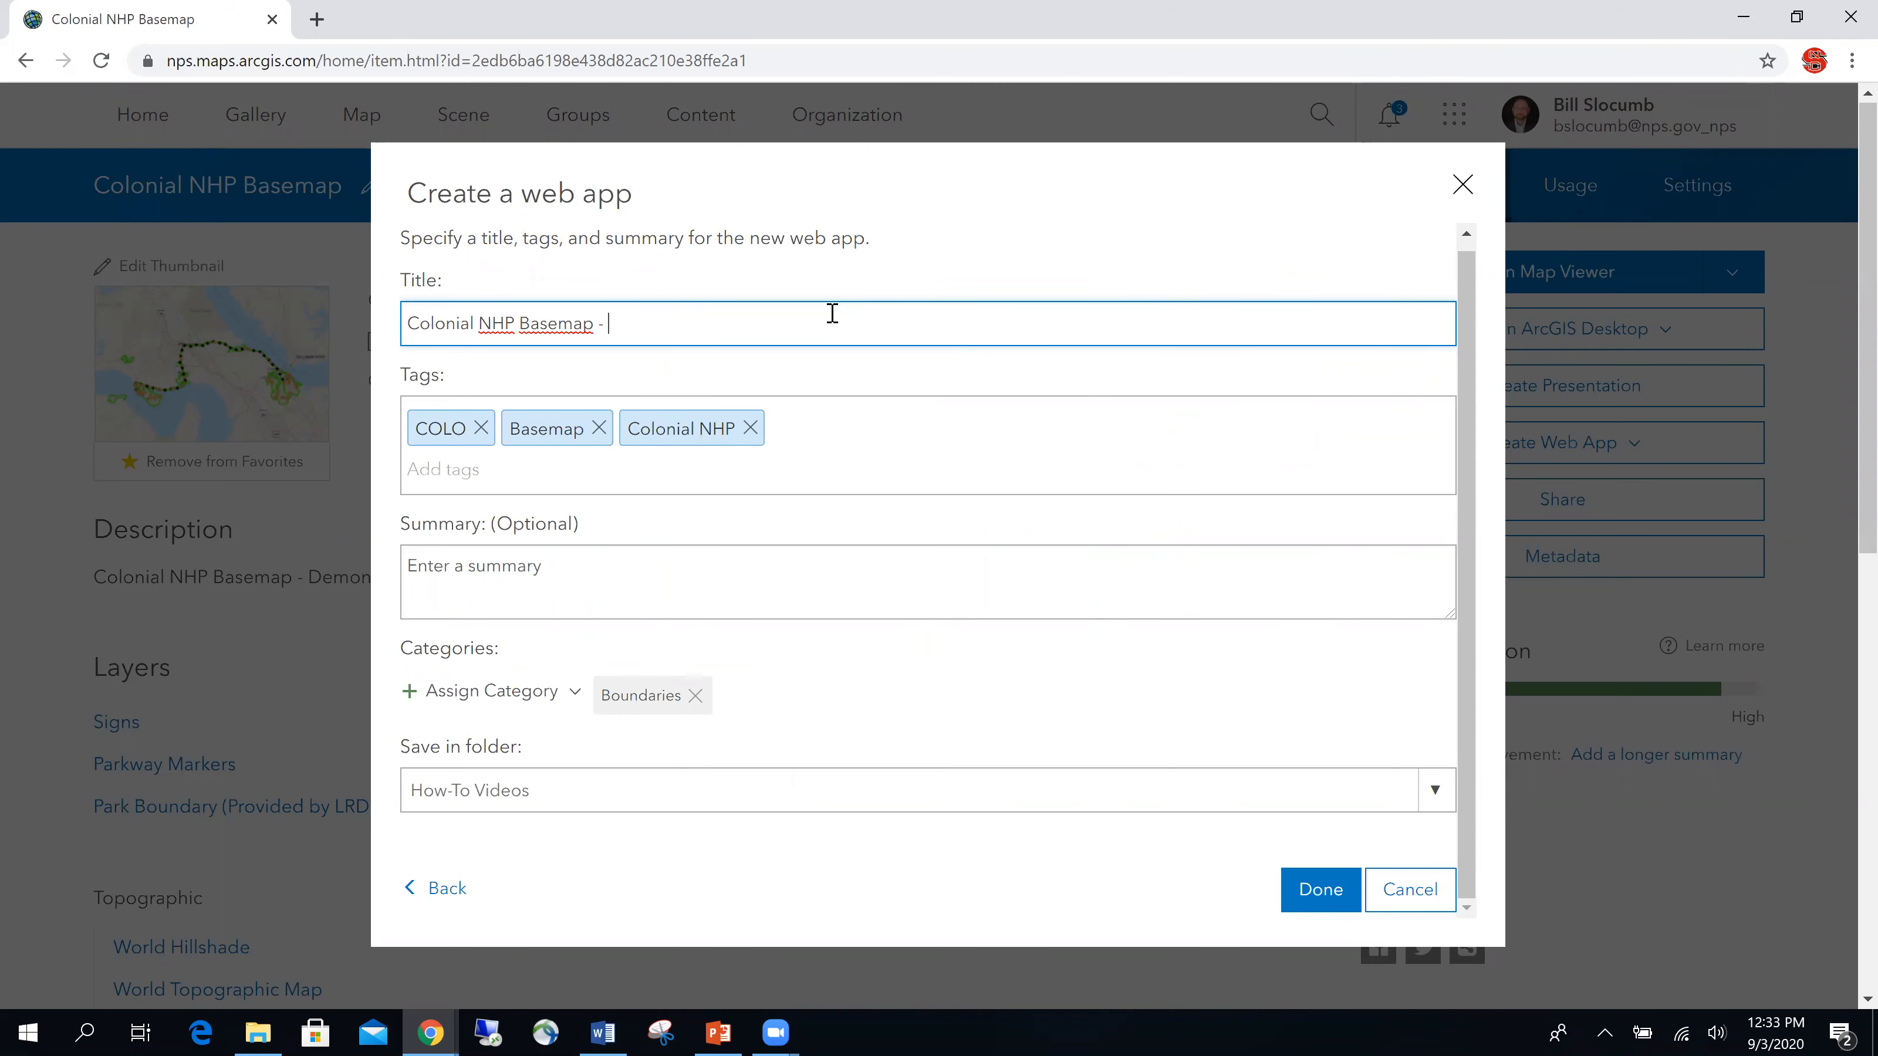
# - Set both the title and the summary of the web app to "Colonial NHP Basemap - Configurable App"
pyautogui.write('- Configurable App')
pyautogui.moveTo(831, 312); pyautogui.dragTo(385, 337)
pyautogui.hotkey('ctrl', 'c')
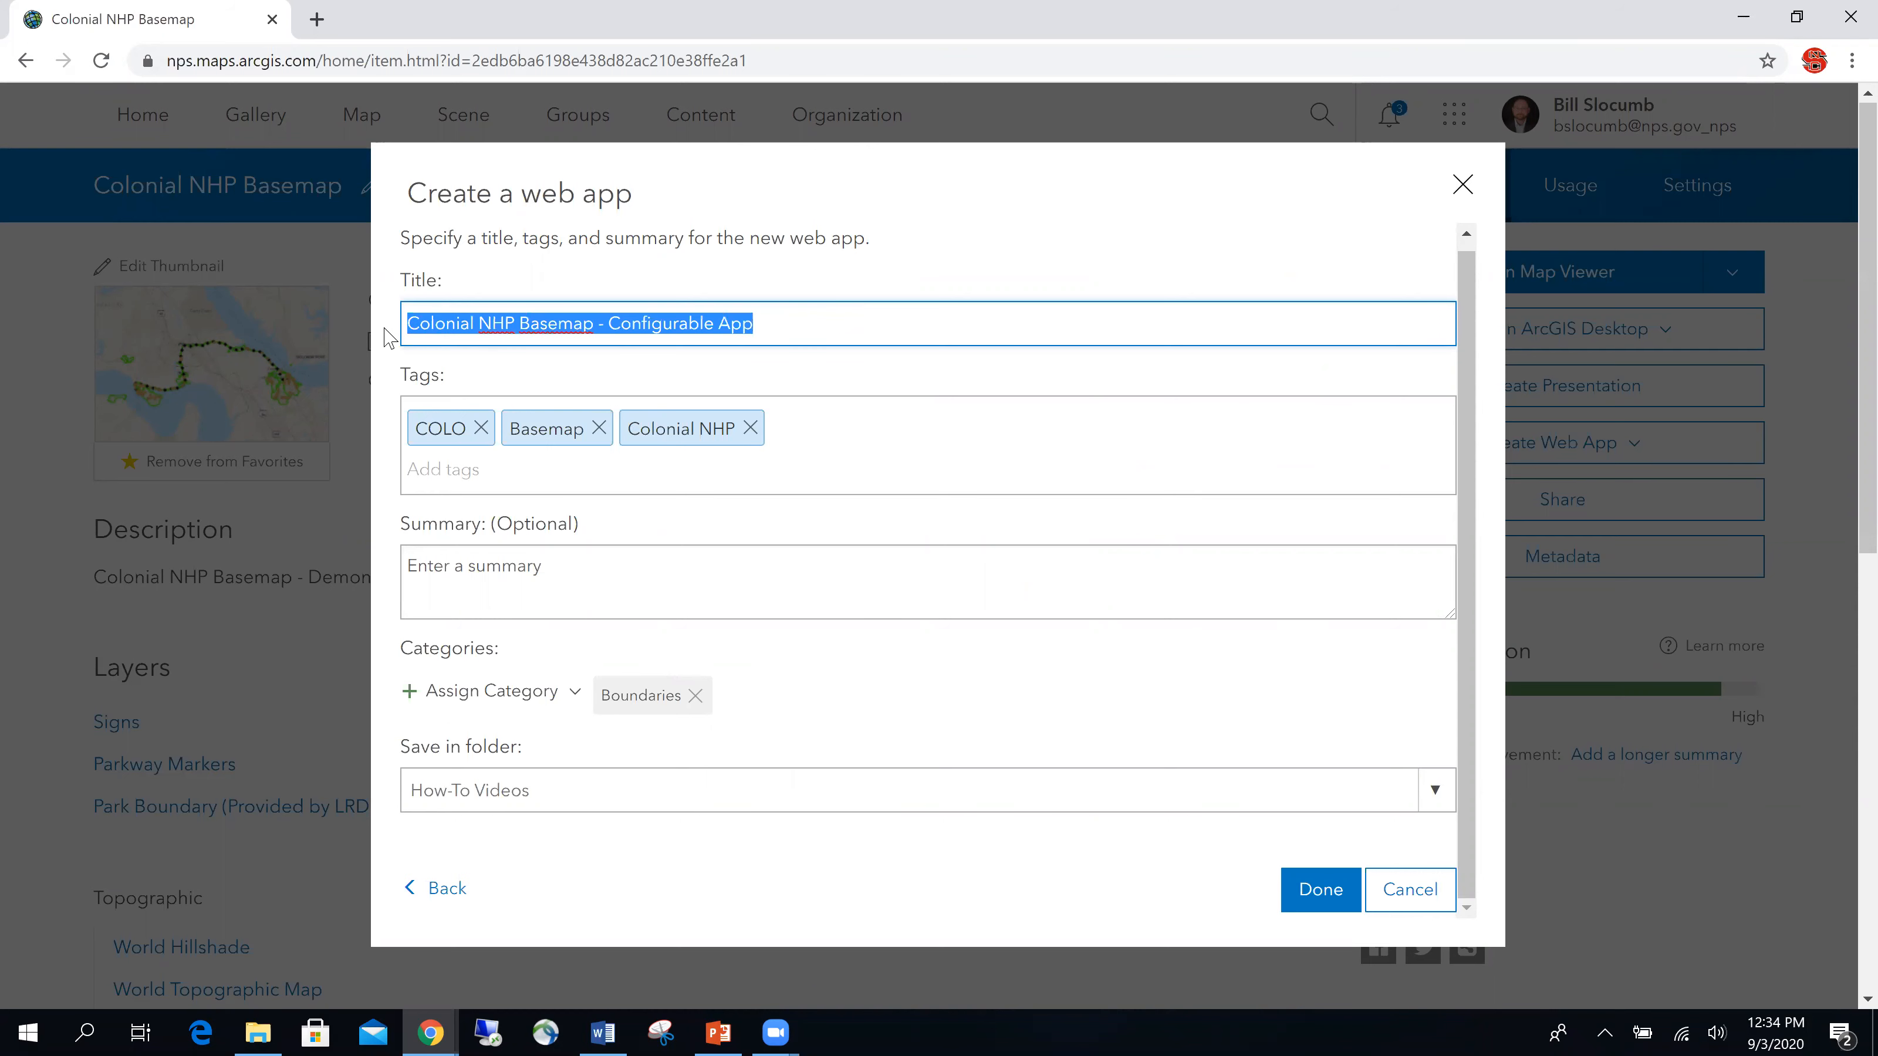
pyautogui.click(499, 579)
pyautogui.hotkey('ctrl', 'v')
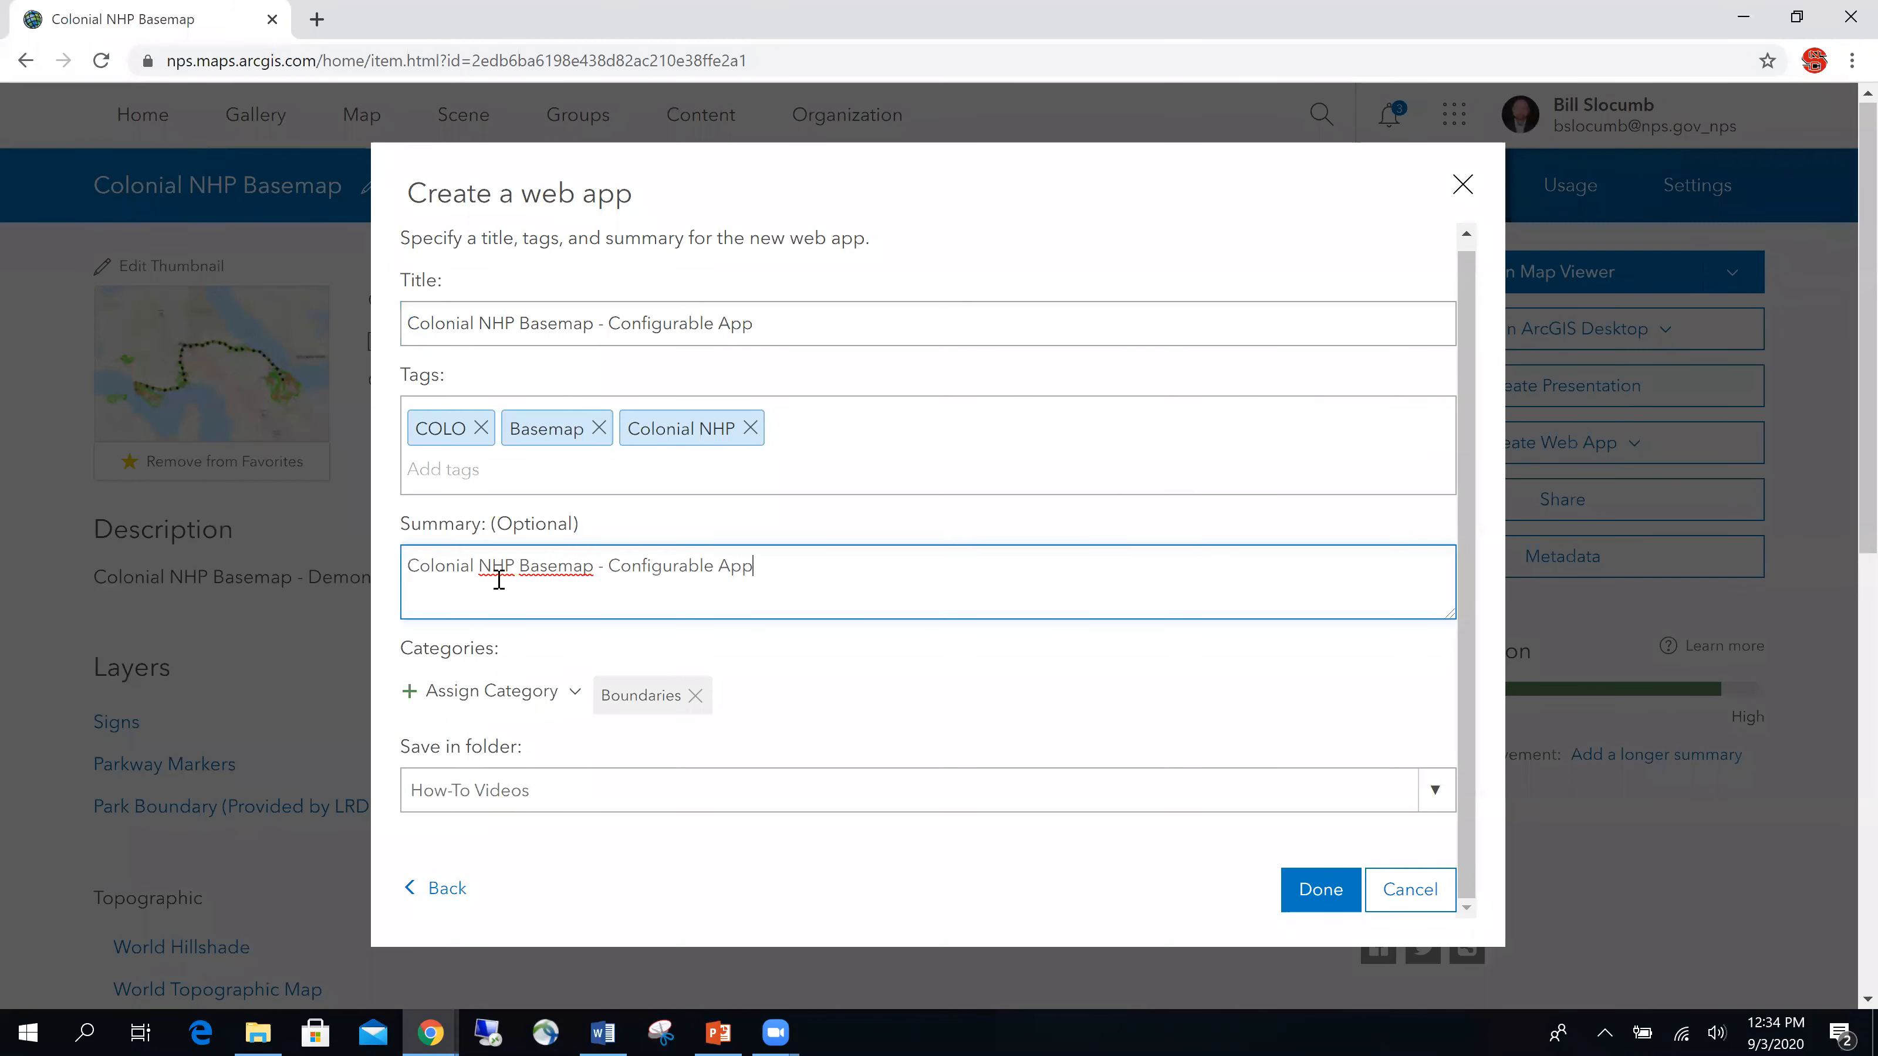
# - Check the assignable categories and create the web app in the How-To Videos folder
pyautogui.click(491, 691)
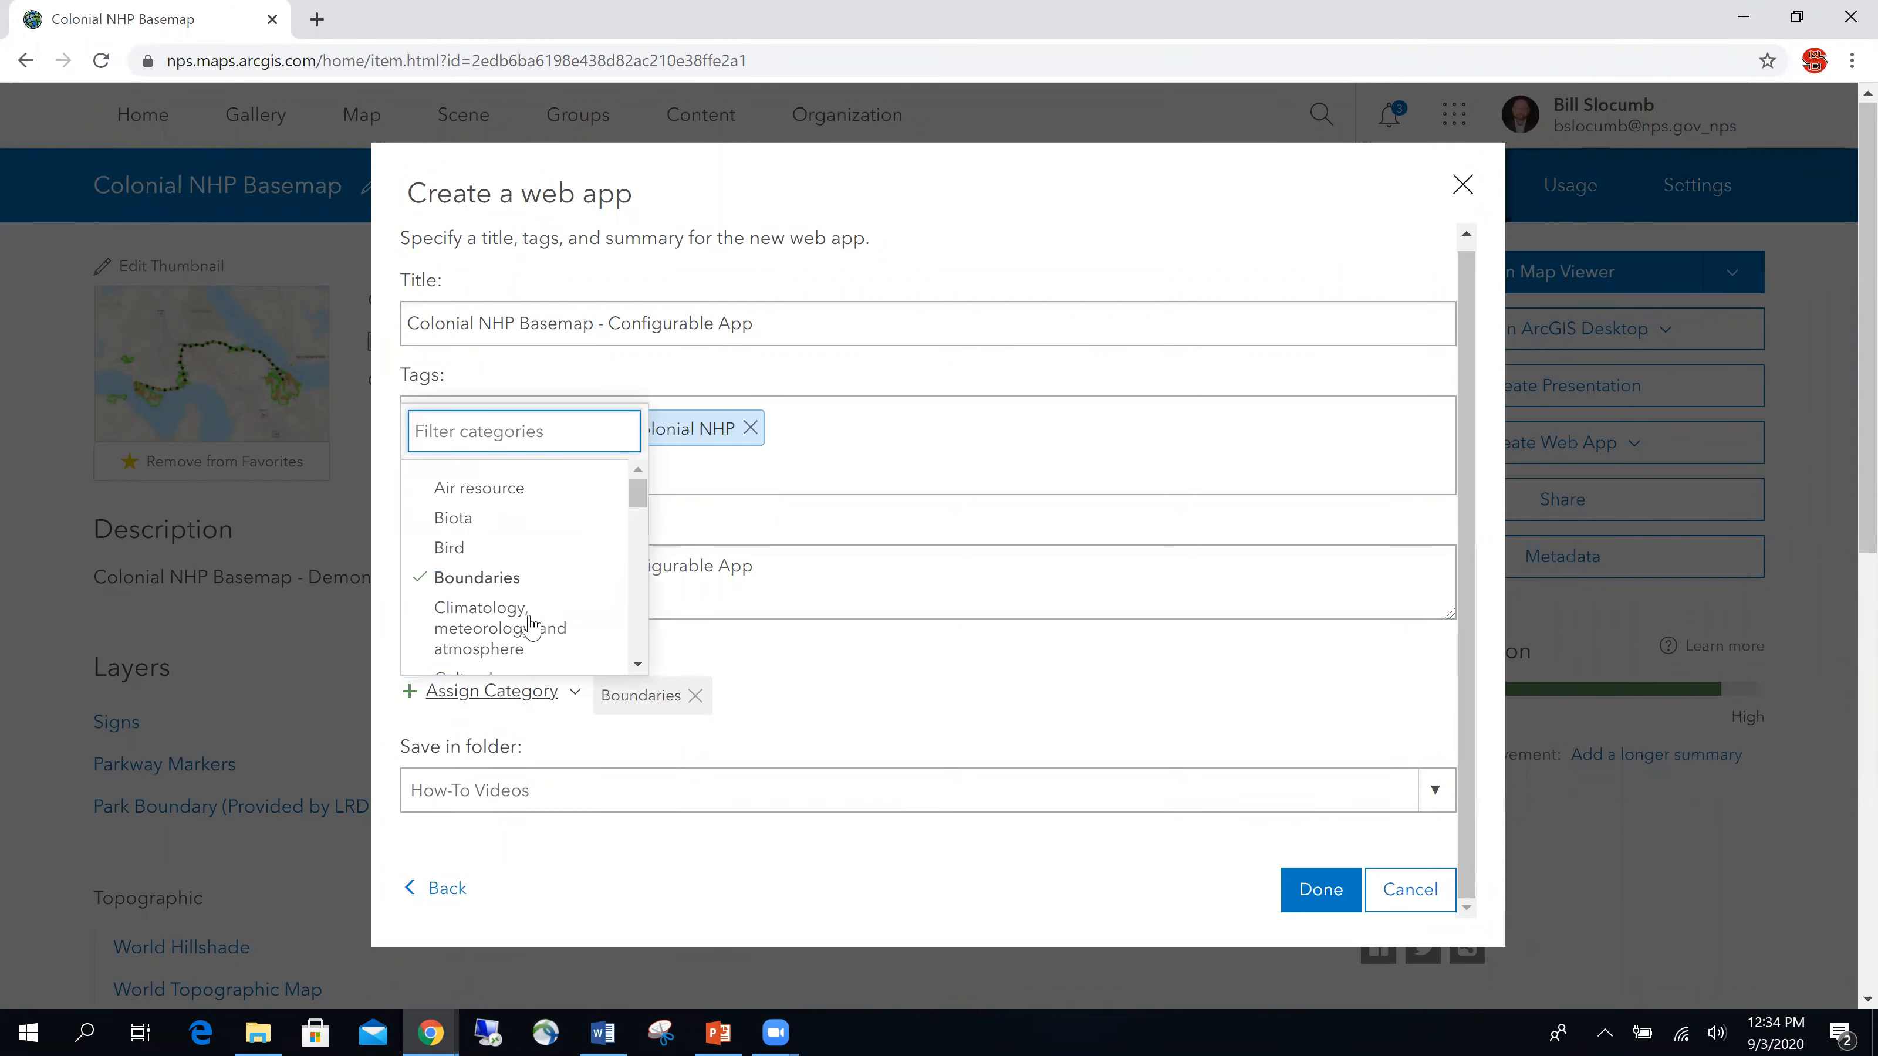
pyautogui.moveTo(640, 505)
pyautogui.mouseDown()
pyautogui.moveTo(641, 675)
pyautogui.moveTo(653, 480)
pyautogui.mouseUp()
pyautogui.click(817, 701)
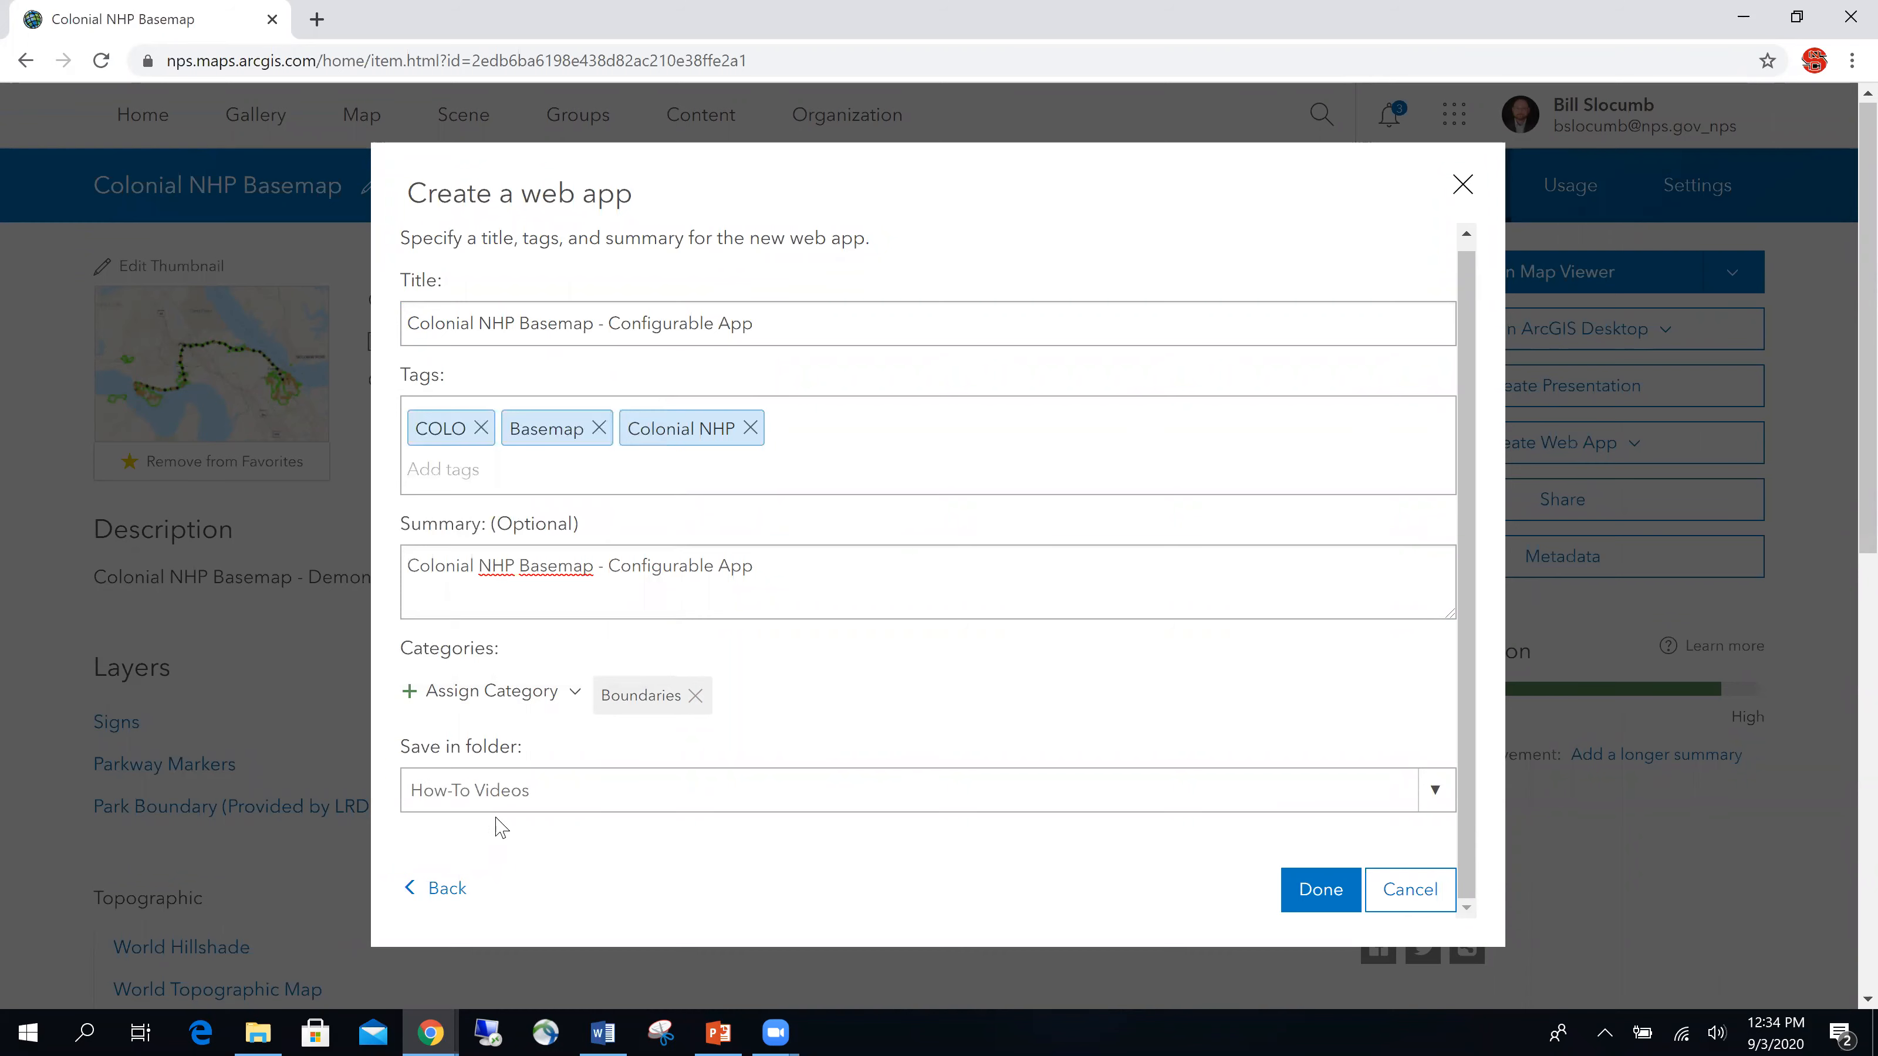
pyautogui.click(1317, 910)
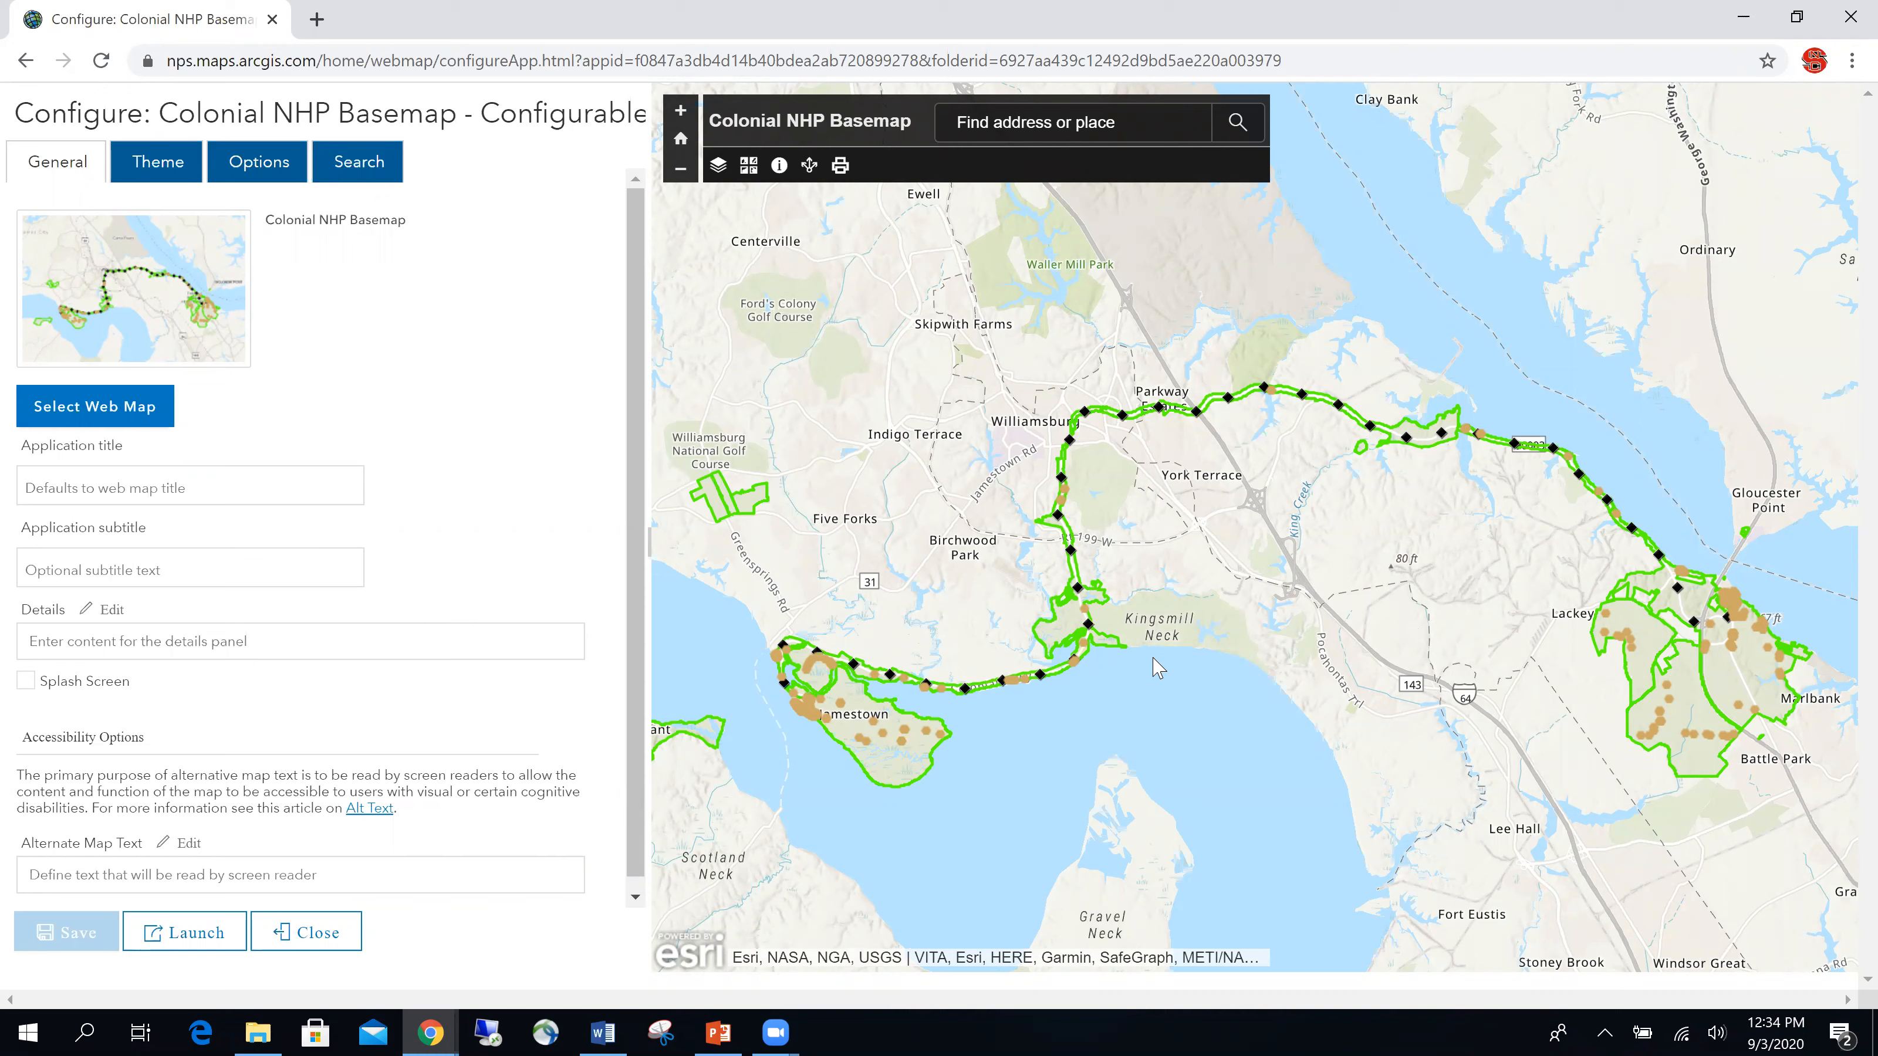
# - Inspect the pop-ups of an interpretive sign and a parkway marker in the app's map preview
pyautogui.click(1010, 680)
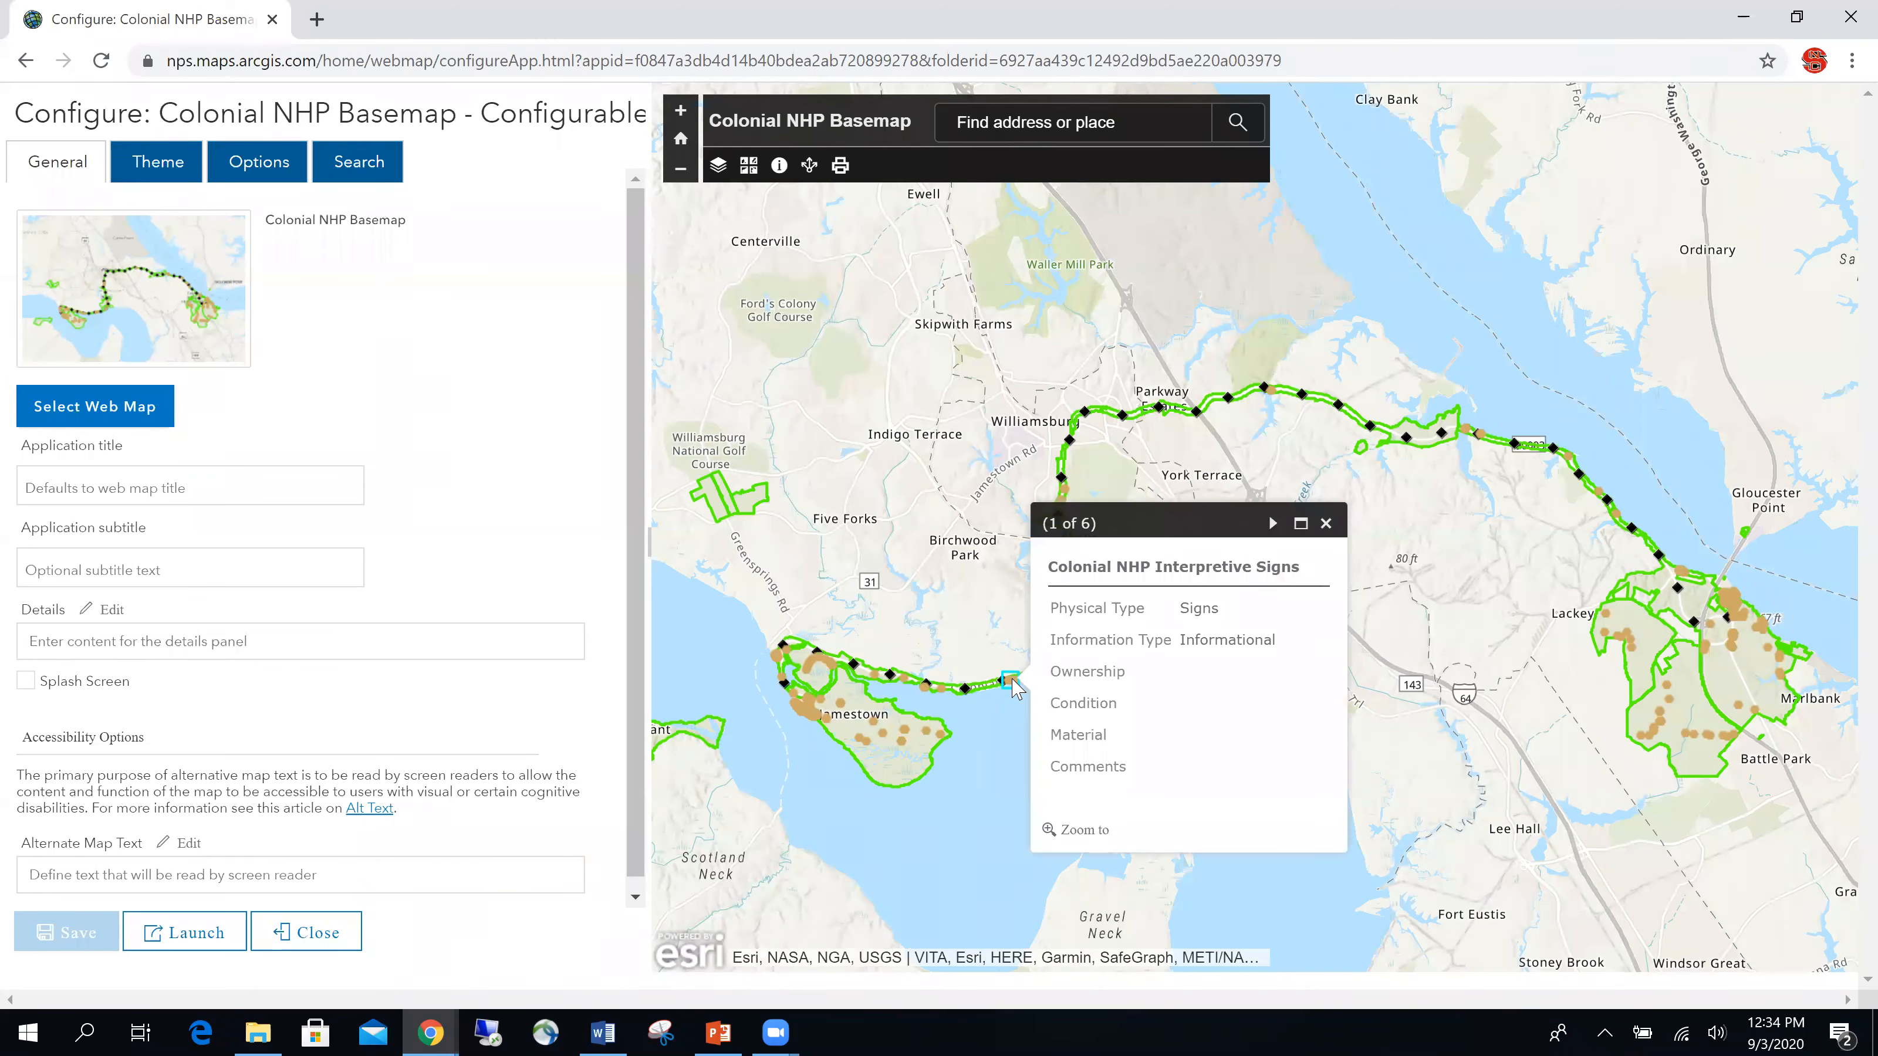
pyautogui.click(967, 688)
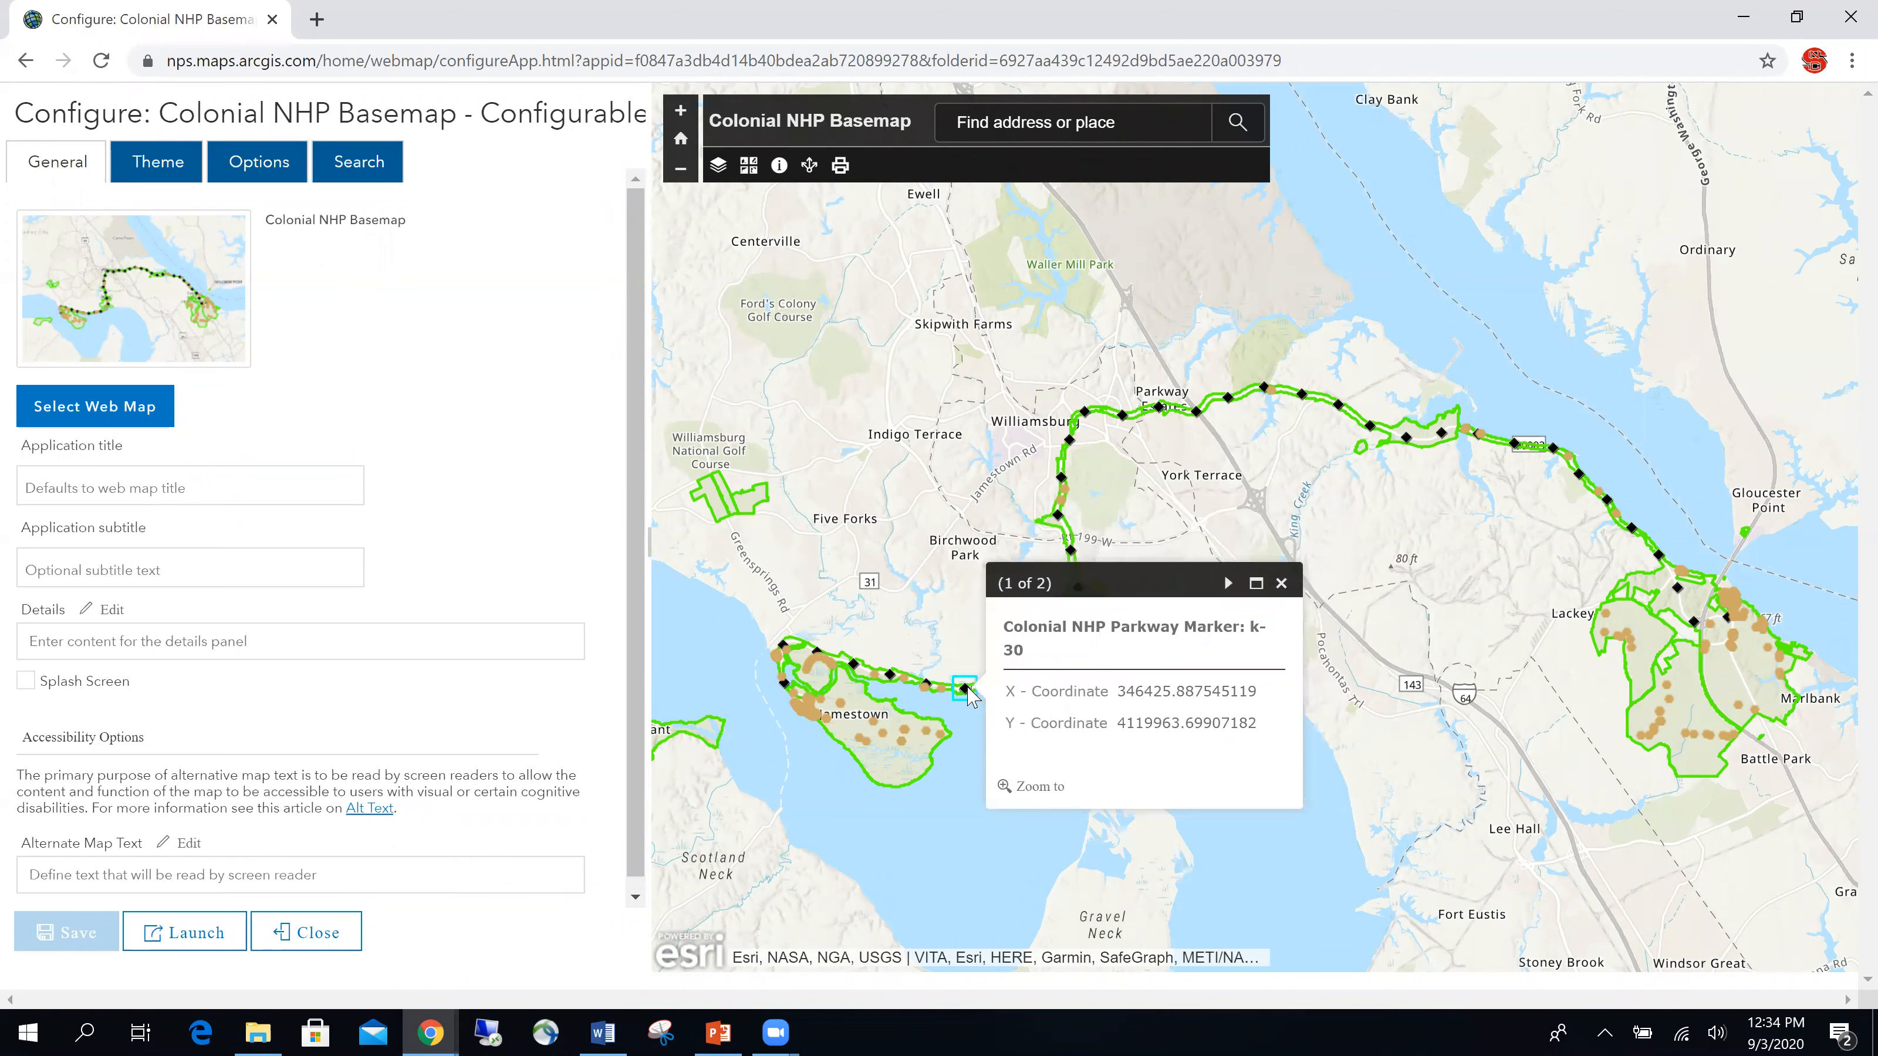
pyautogui.click(1282, 585)
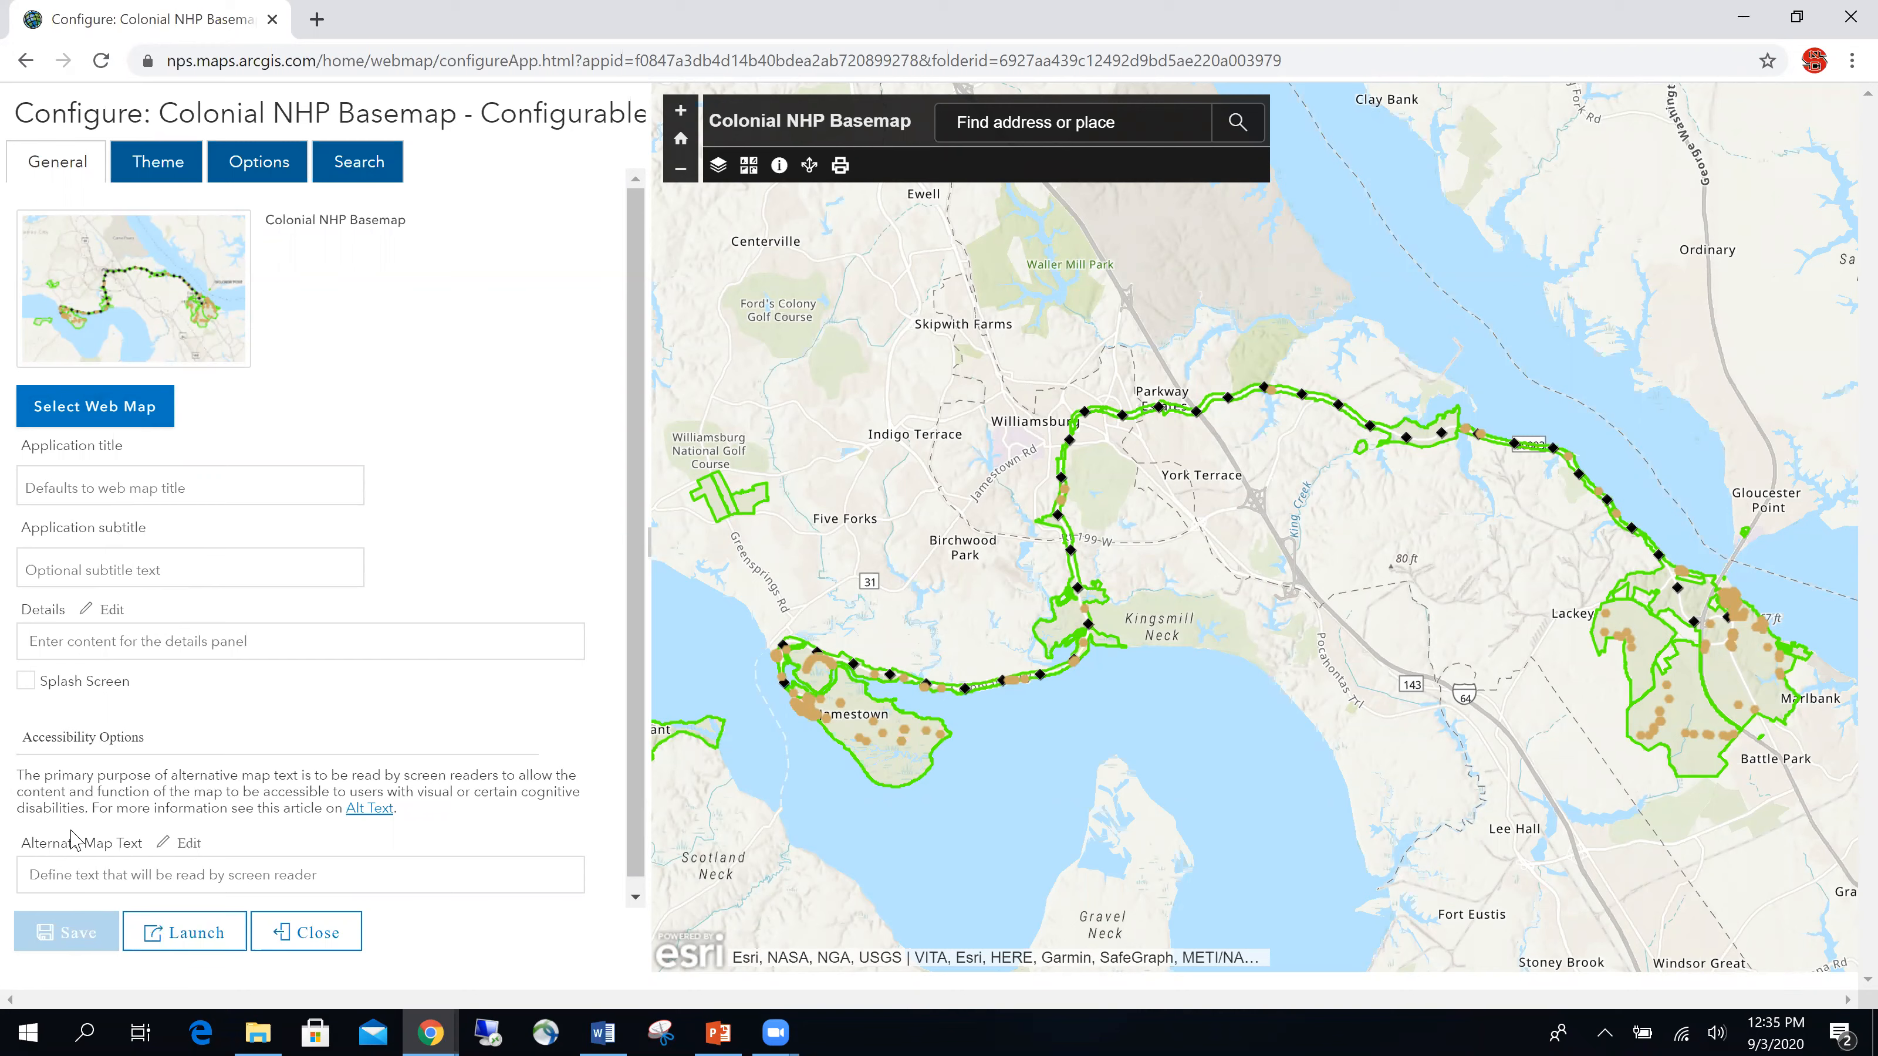
# - Enter alternate map text for screen readers describing the map as a basemap of Colonial NHP
pyautogui.click(143, 884)
pyautogui.scroll(-3, 162, 827)
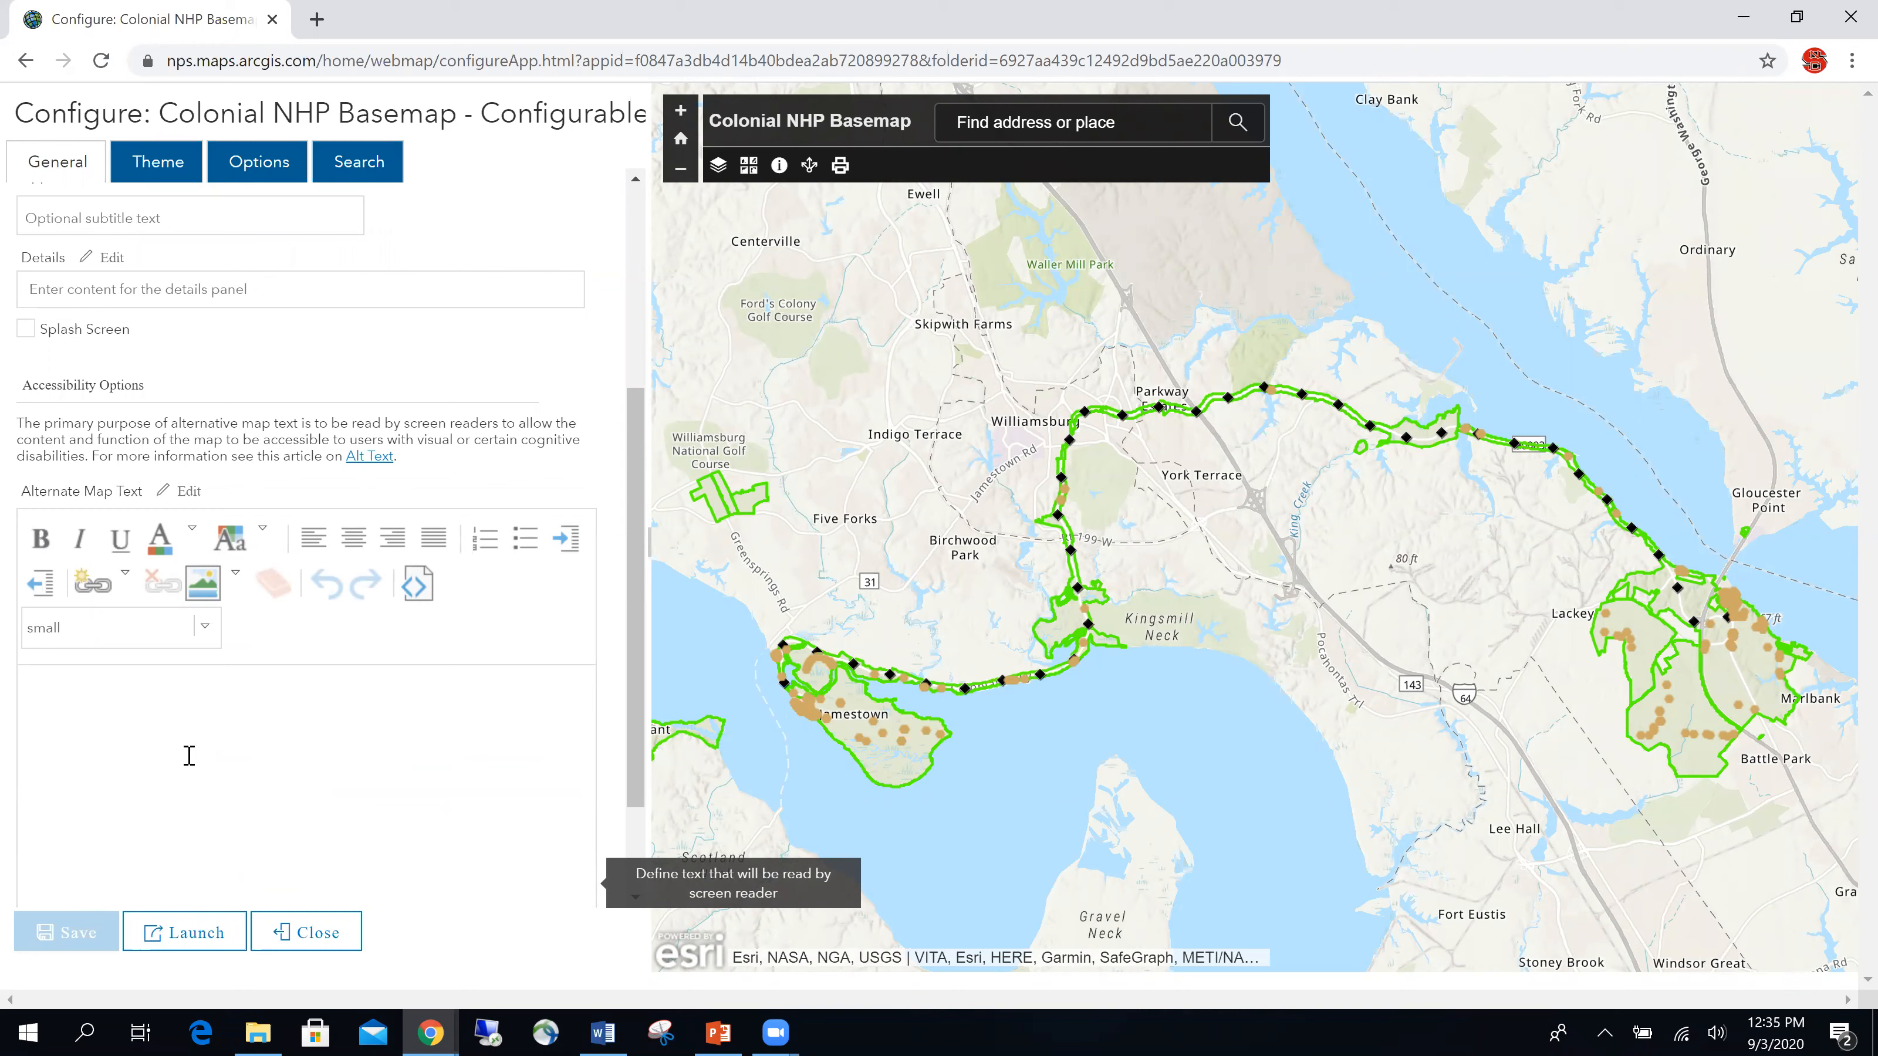
pyautogui.write('This is a basemap of tghe p')
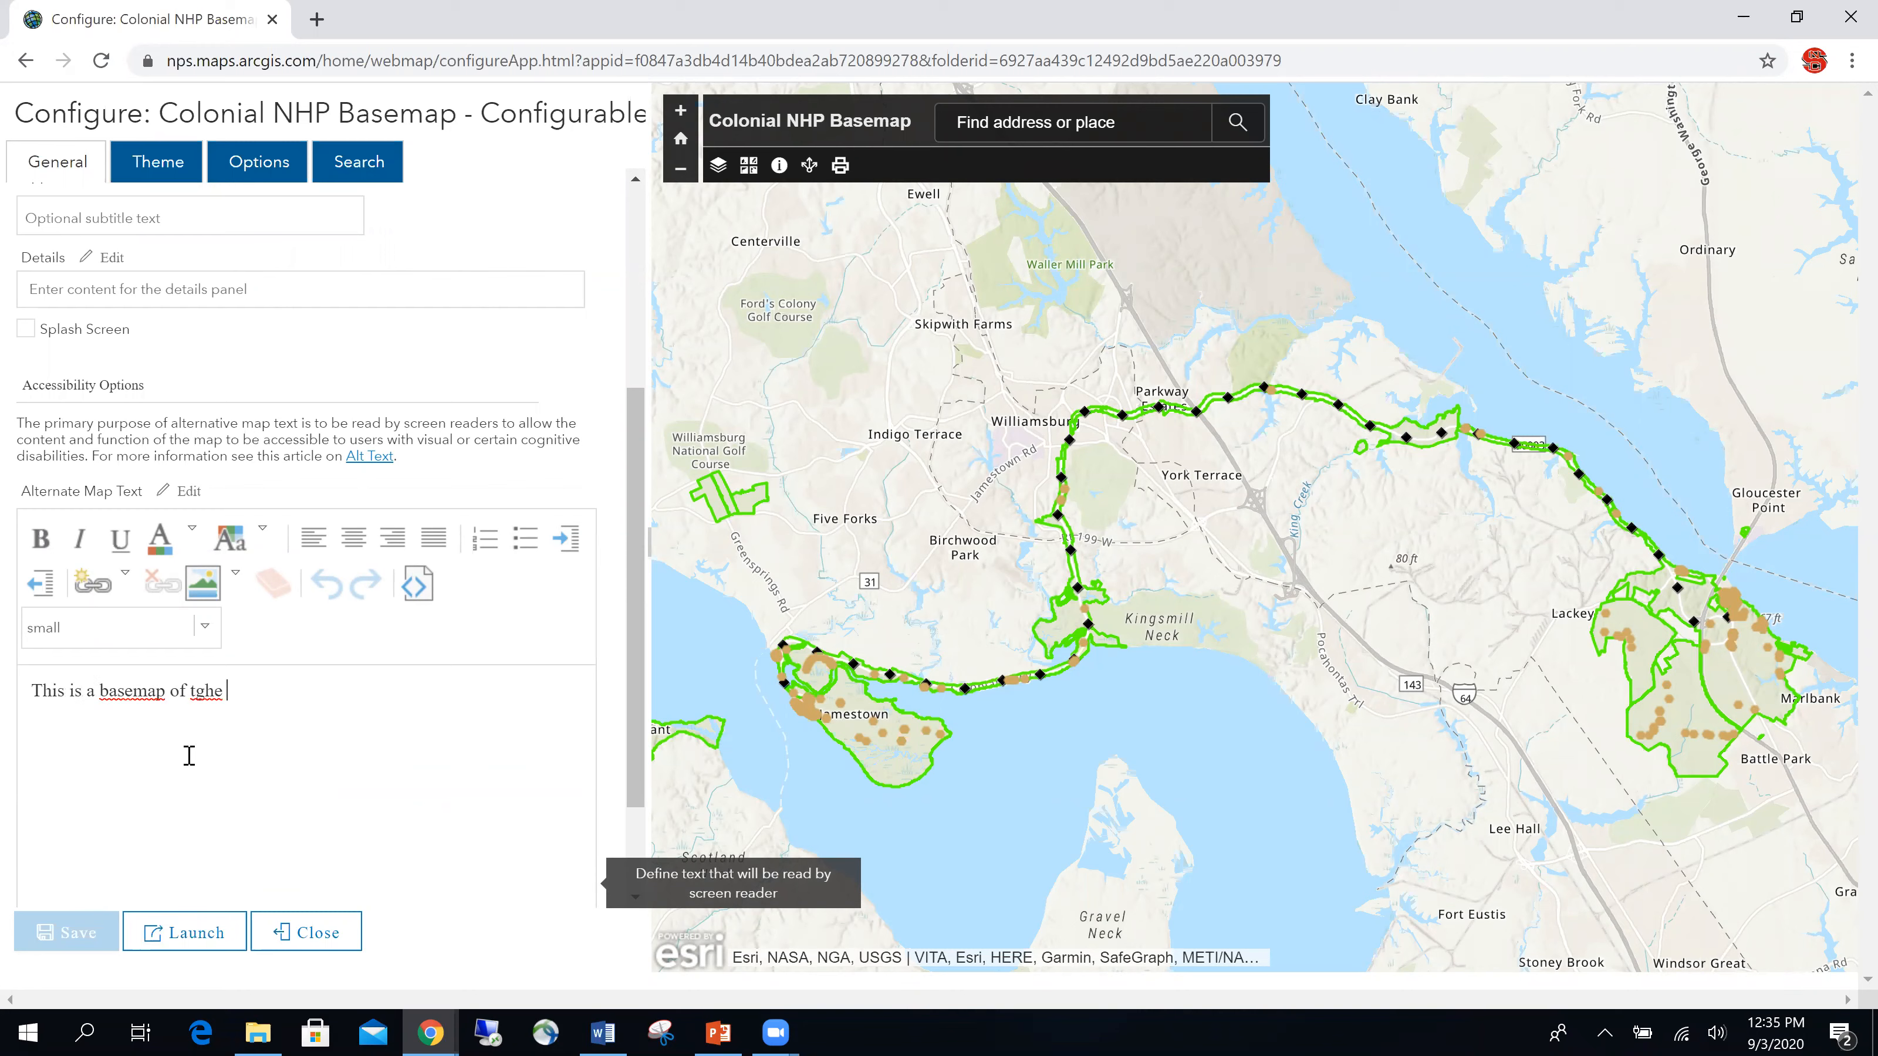
pyautogui.press('BackSpace')
pyautogui.press('BackSpace')
pyautogui.press('BackSpace')
pyautogui.press('BackSpace')
pyautogui.press('BackSpace')
pyautogui.write('he park')
pyautogui.press('BackSpace')
pyautogui.press('BackSpace')
pyautogui.press('BackSpace')
pyautogui.write('Coloni')
pyautogui.write('NH')
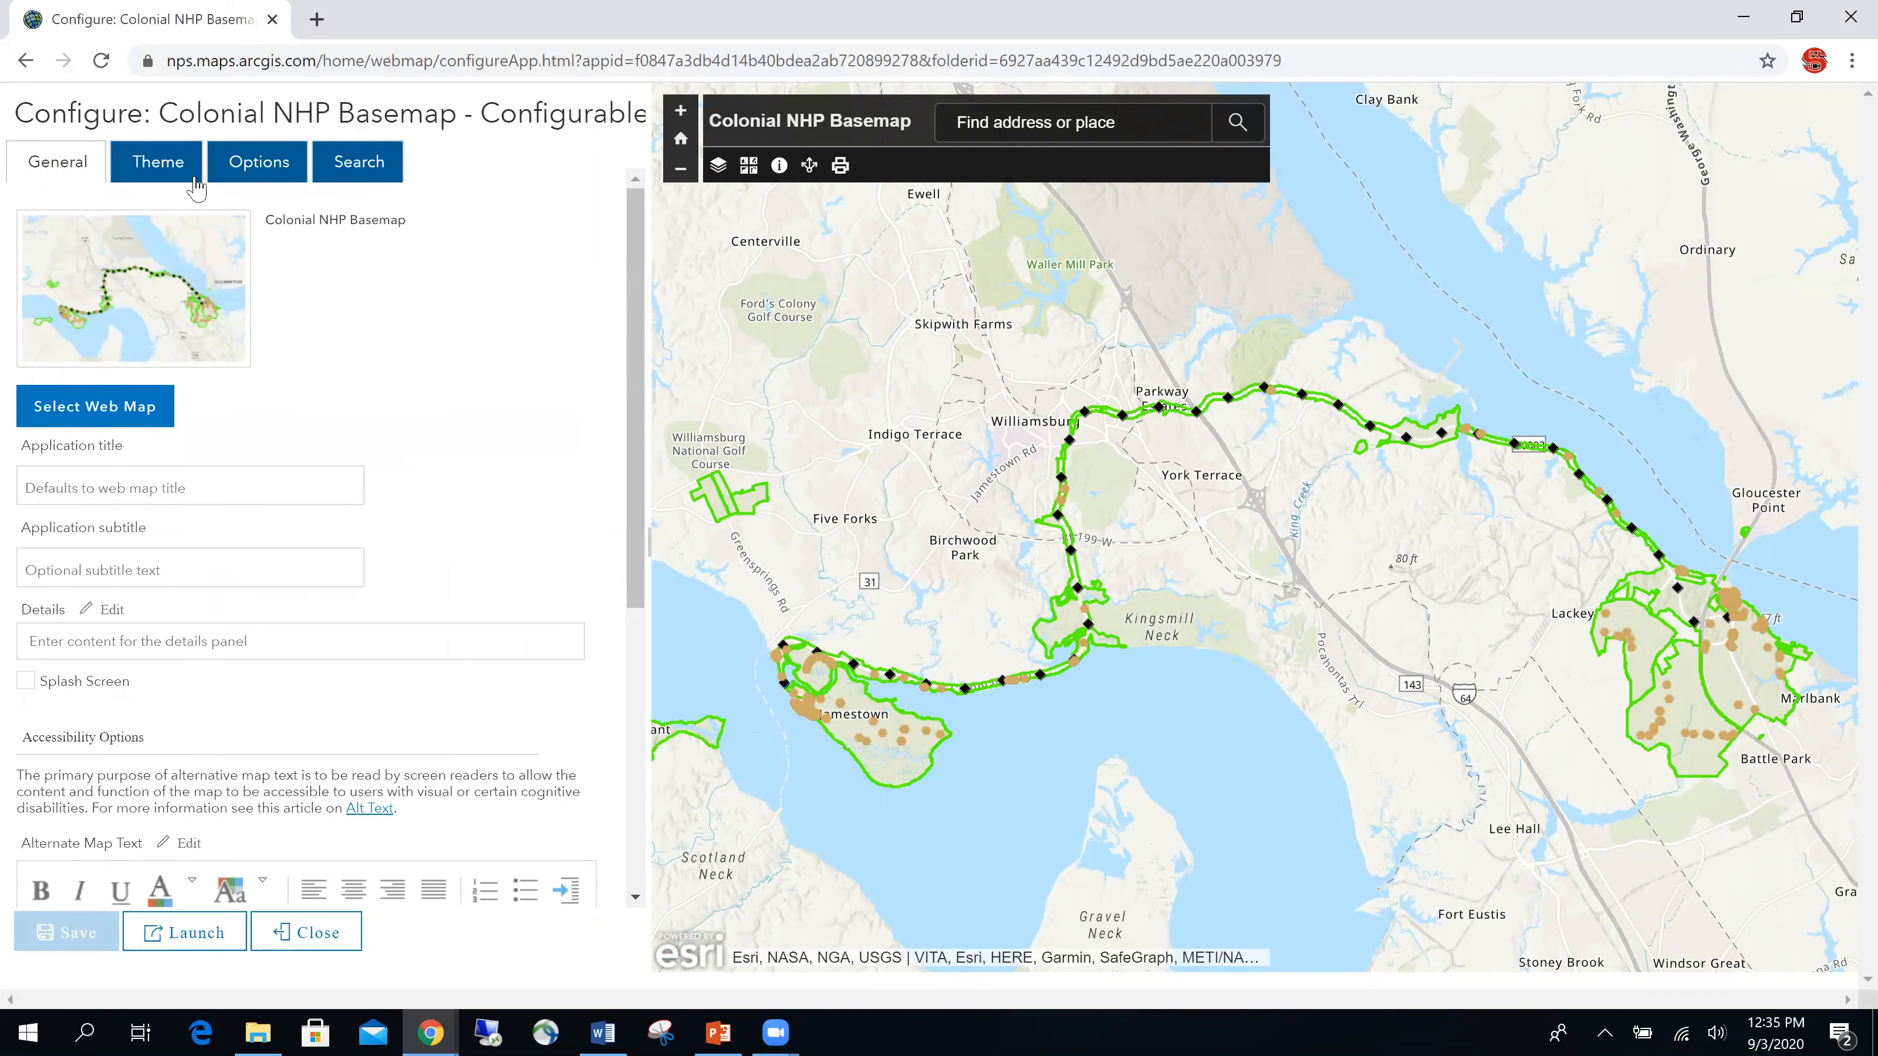
# - Review the app's theme settings for colors, title logo and custom layout
pyautogui.click(178, 165)
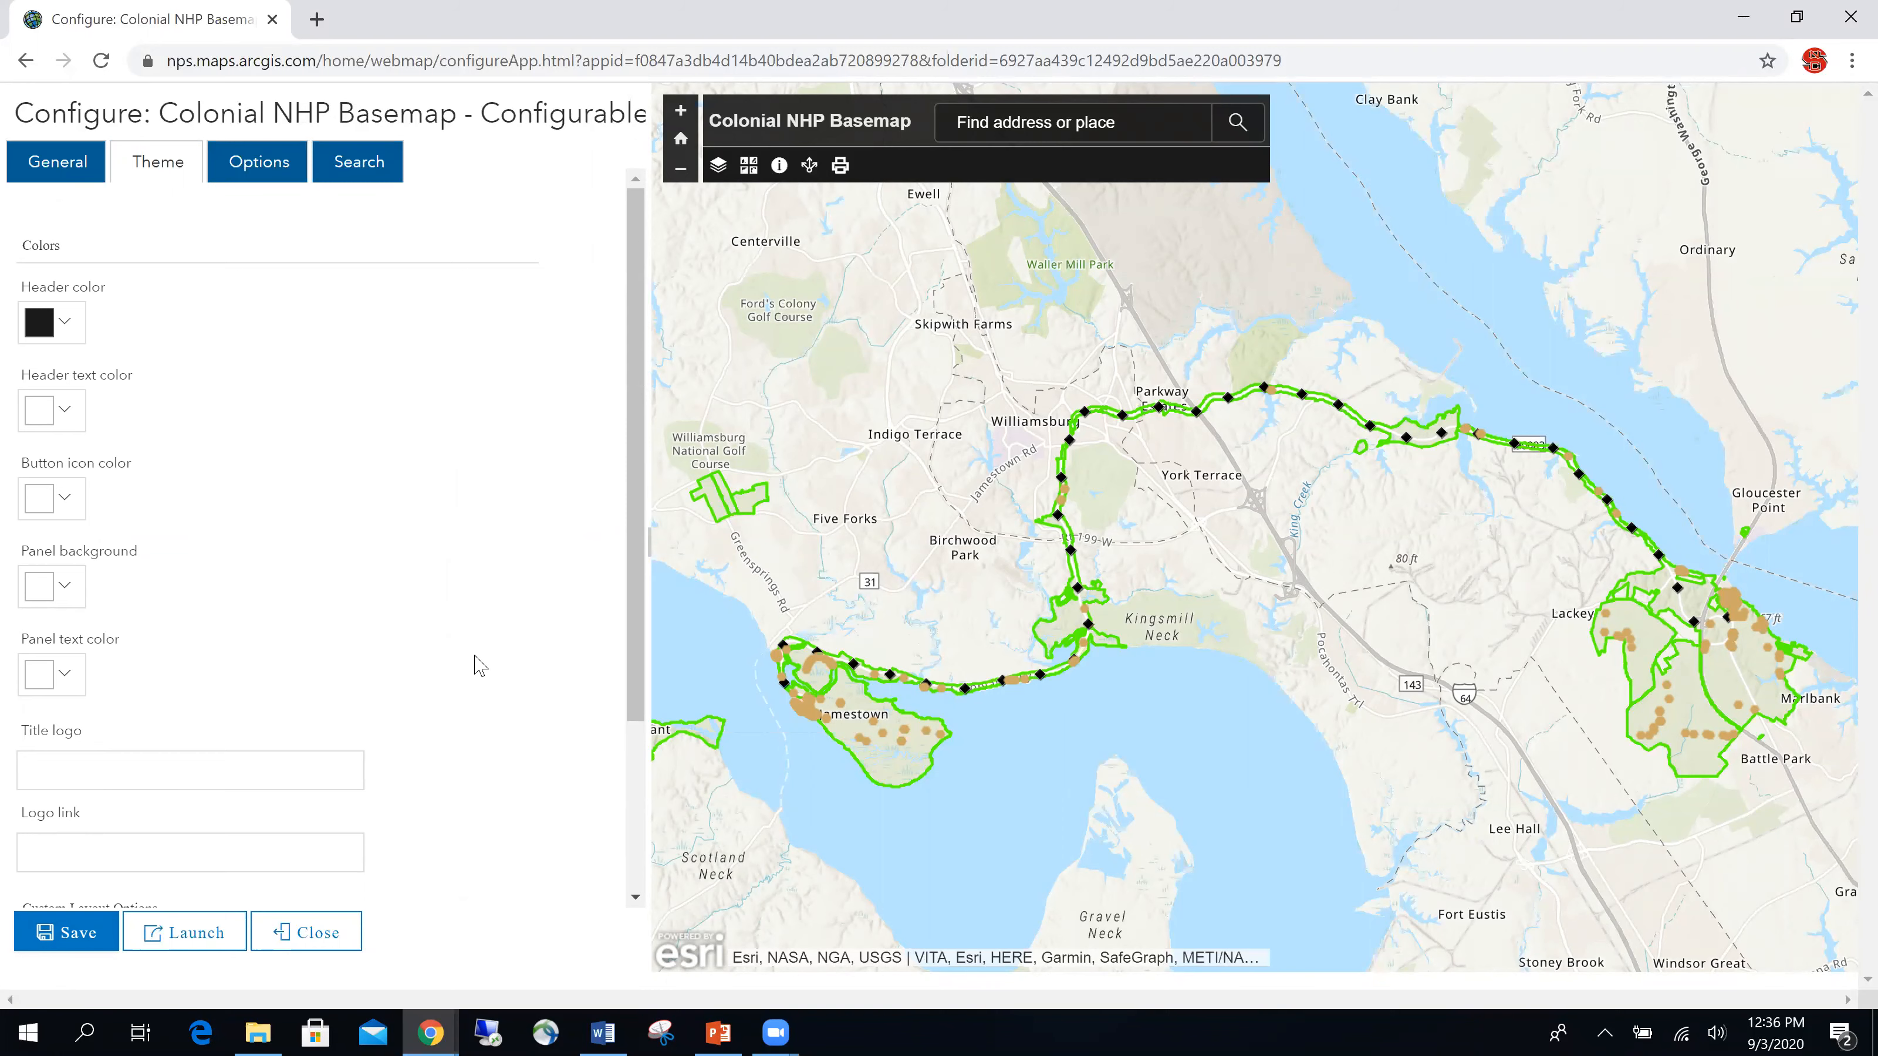
pyautogui.scroll(-3, 480, 665)
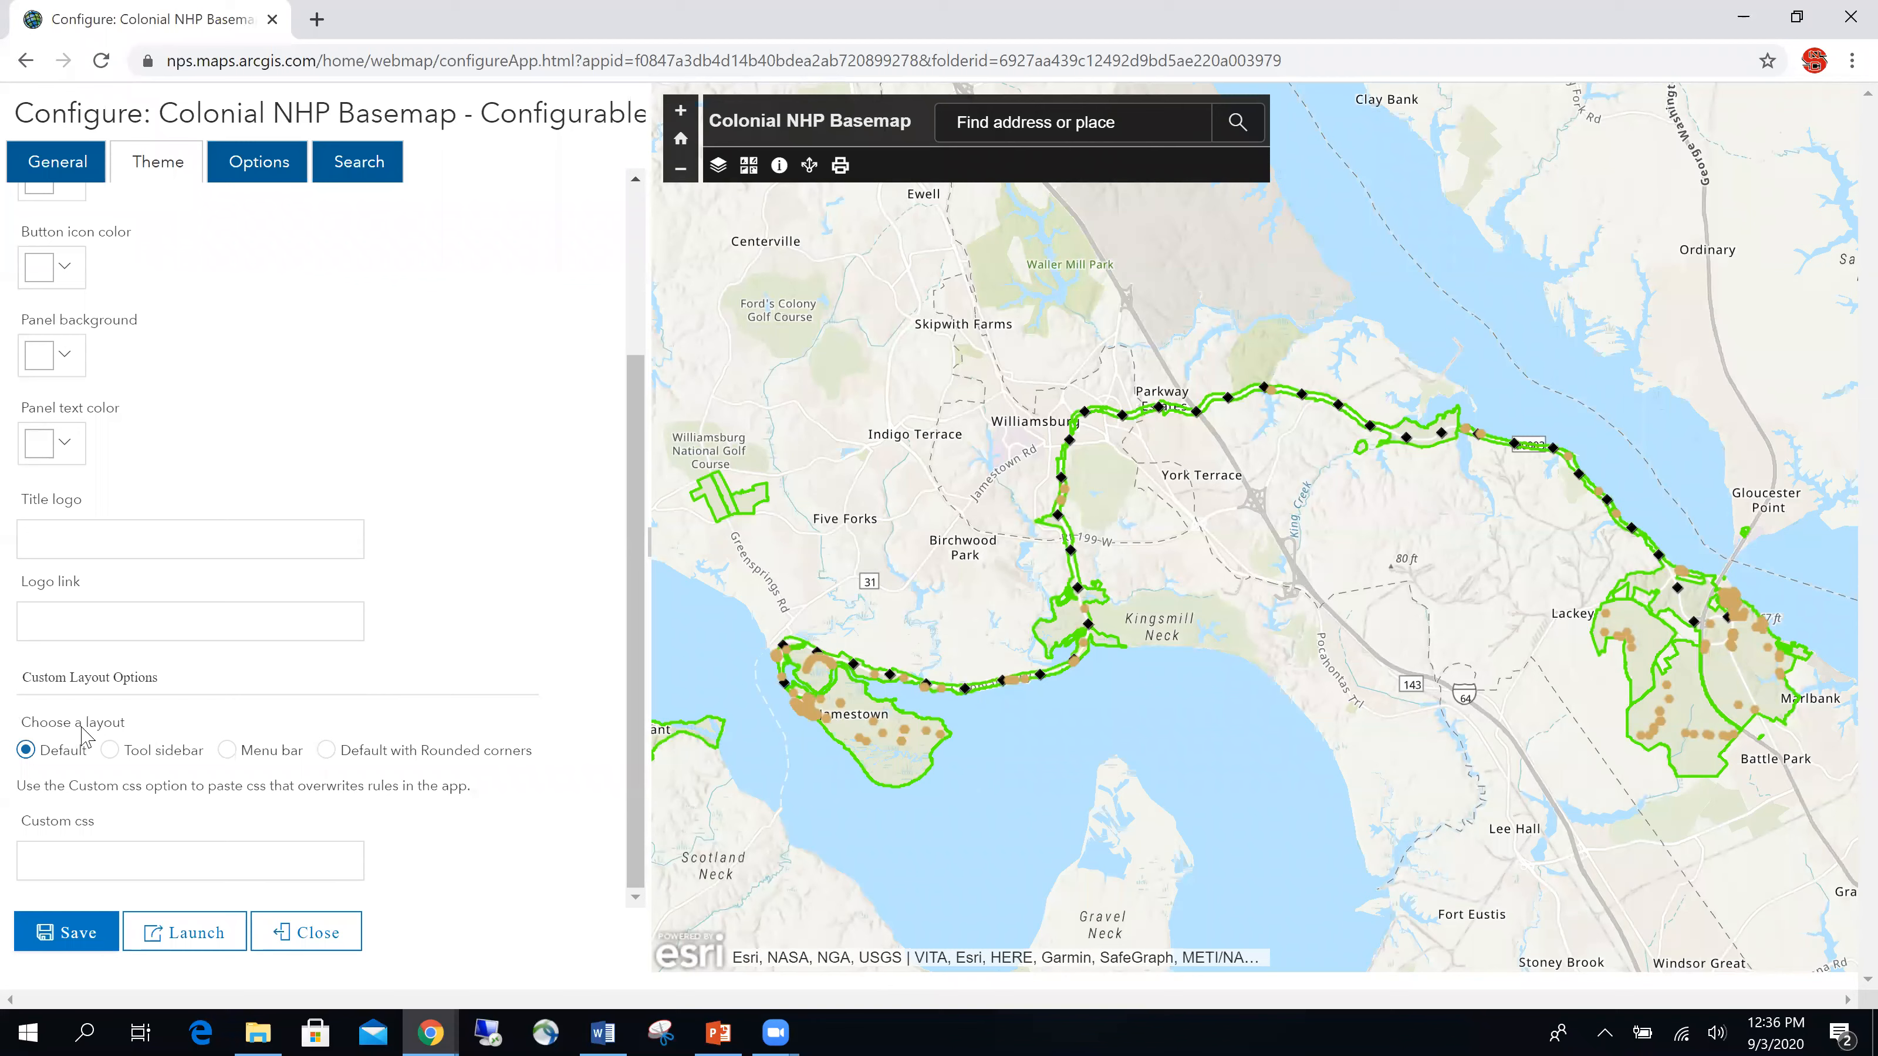
pyautogui.scroll(3, 418, 562)
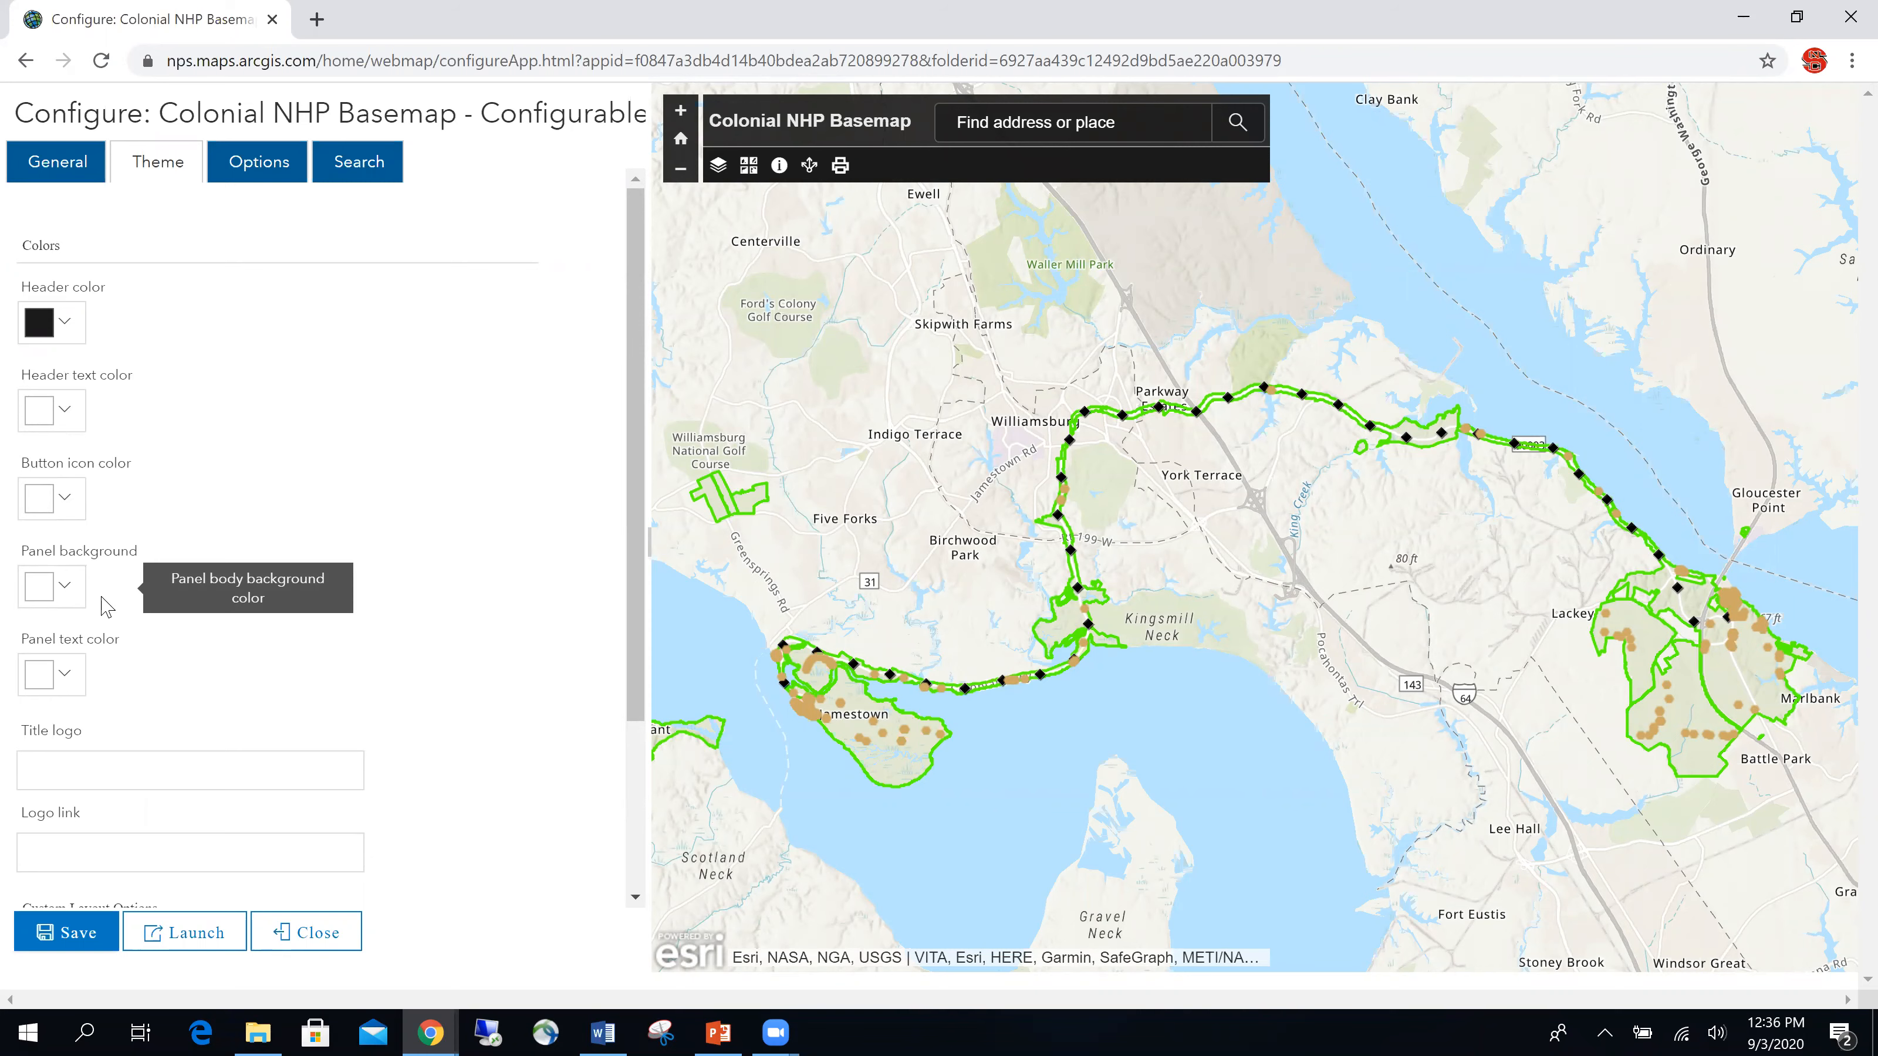
# - Add the Legend and Measure Tool to the app toolbar
pyautogui.click(278, 178)
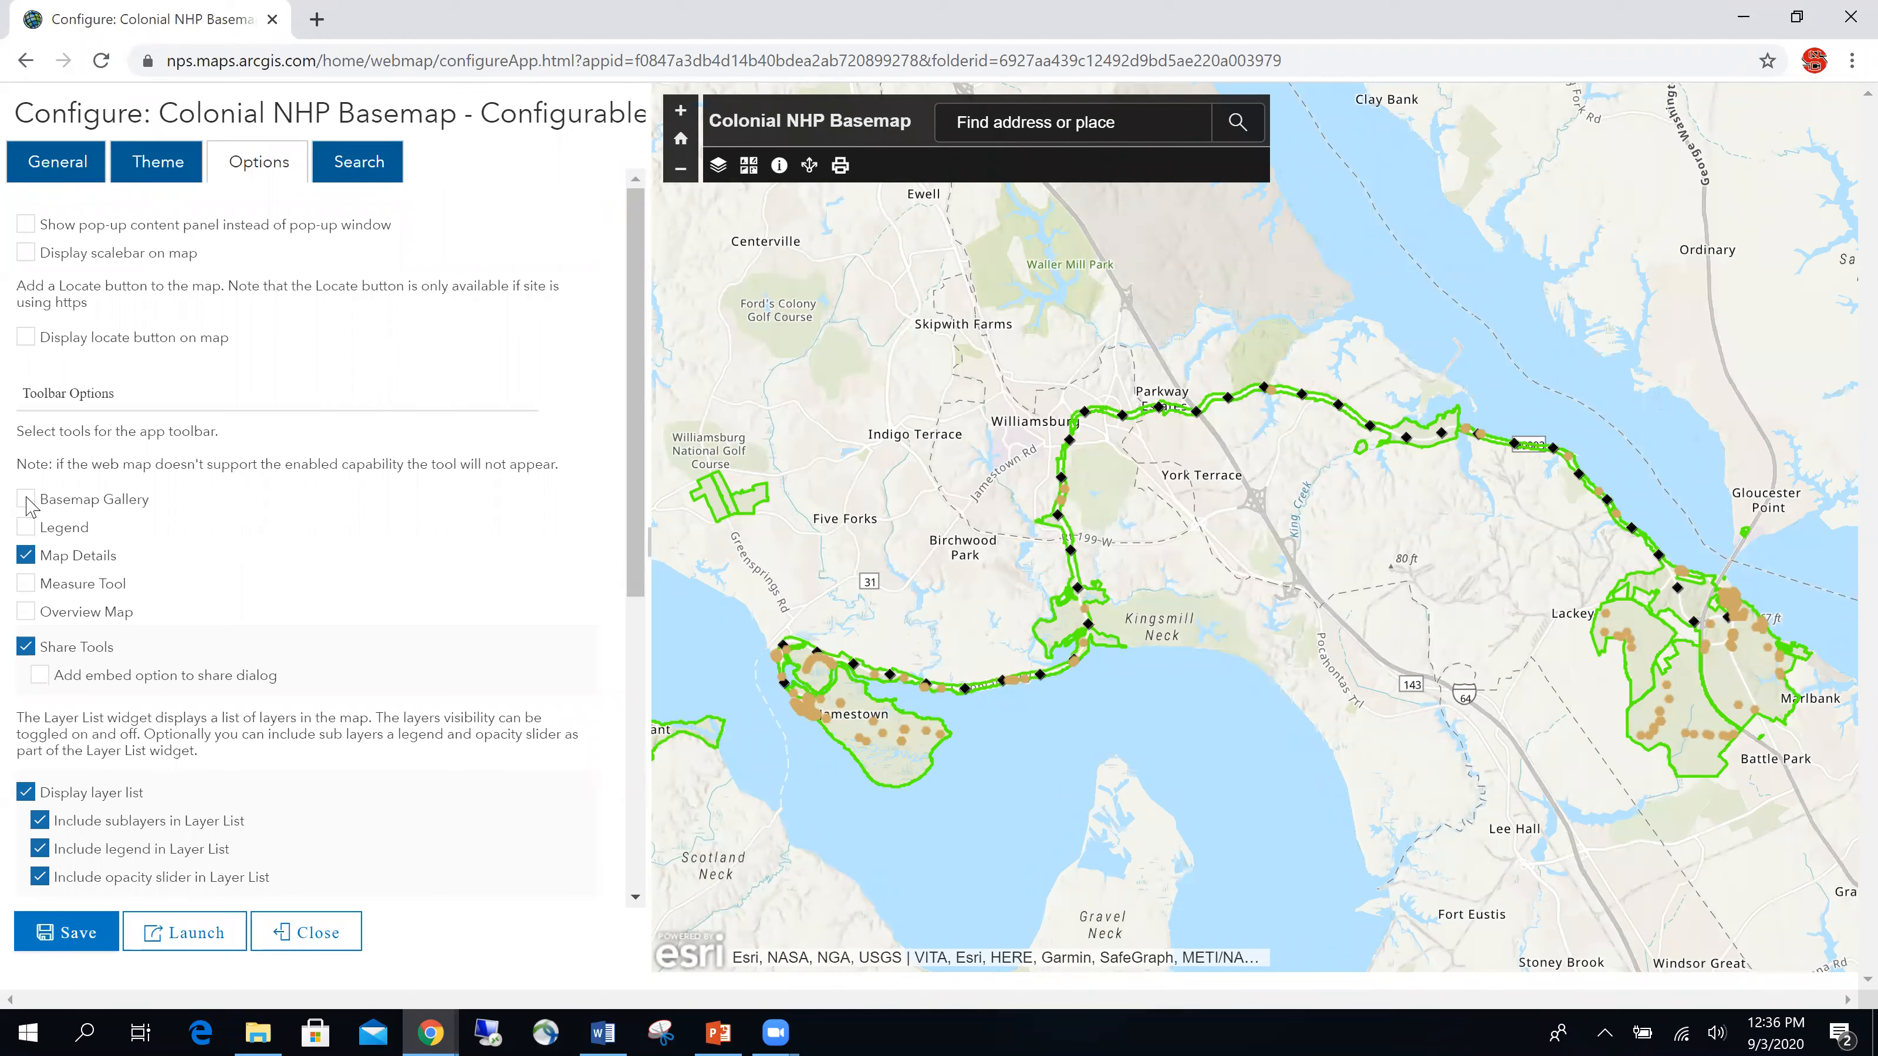
pyautogui.click(27, 528)
pyautogui.click(25, 590)
# - Remove the Print Tool from the app toolbar and save the configuration
pyautogui.scroll(-2, 237, 624)
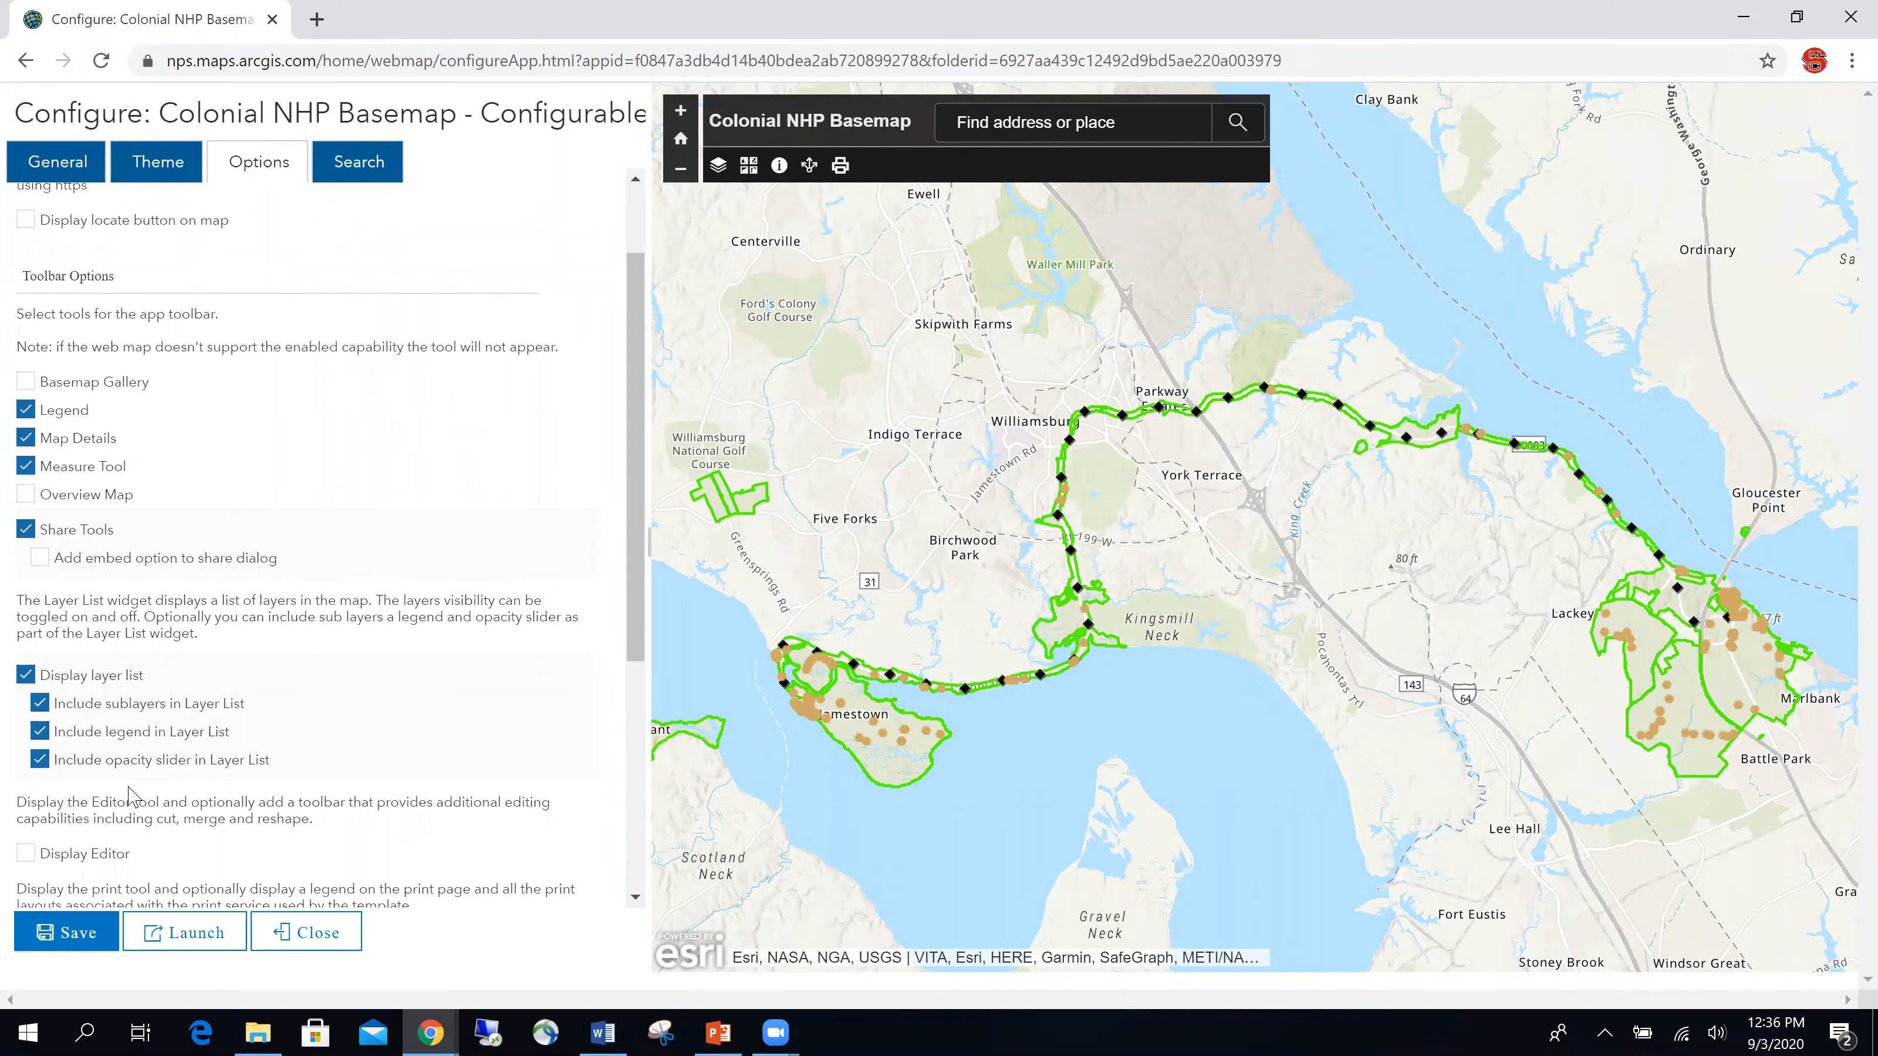
pyautogui.scroll(-4, 140, 744)
pyautogui.scroll(-2, 226, 543)
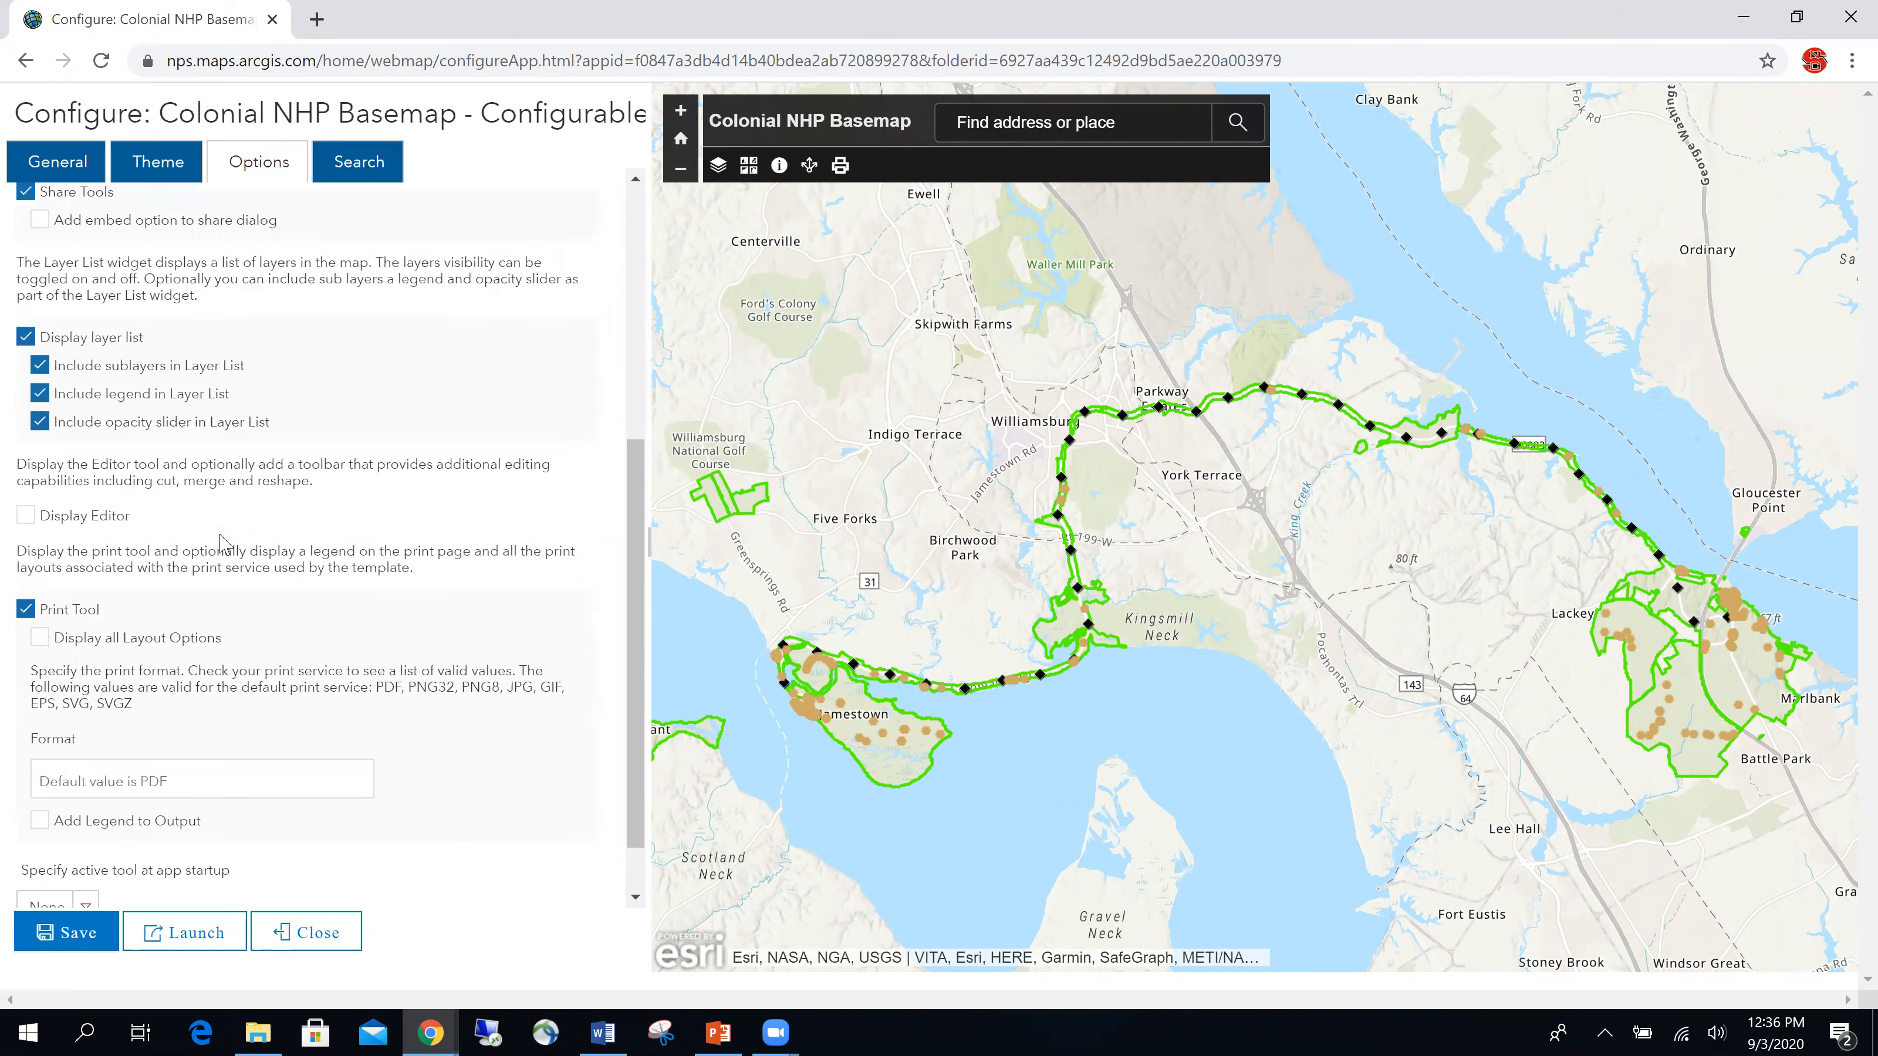
pyautogui.click(26, 595)
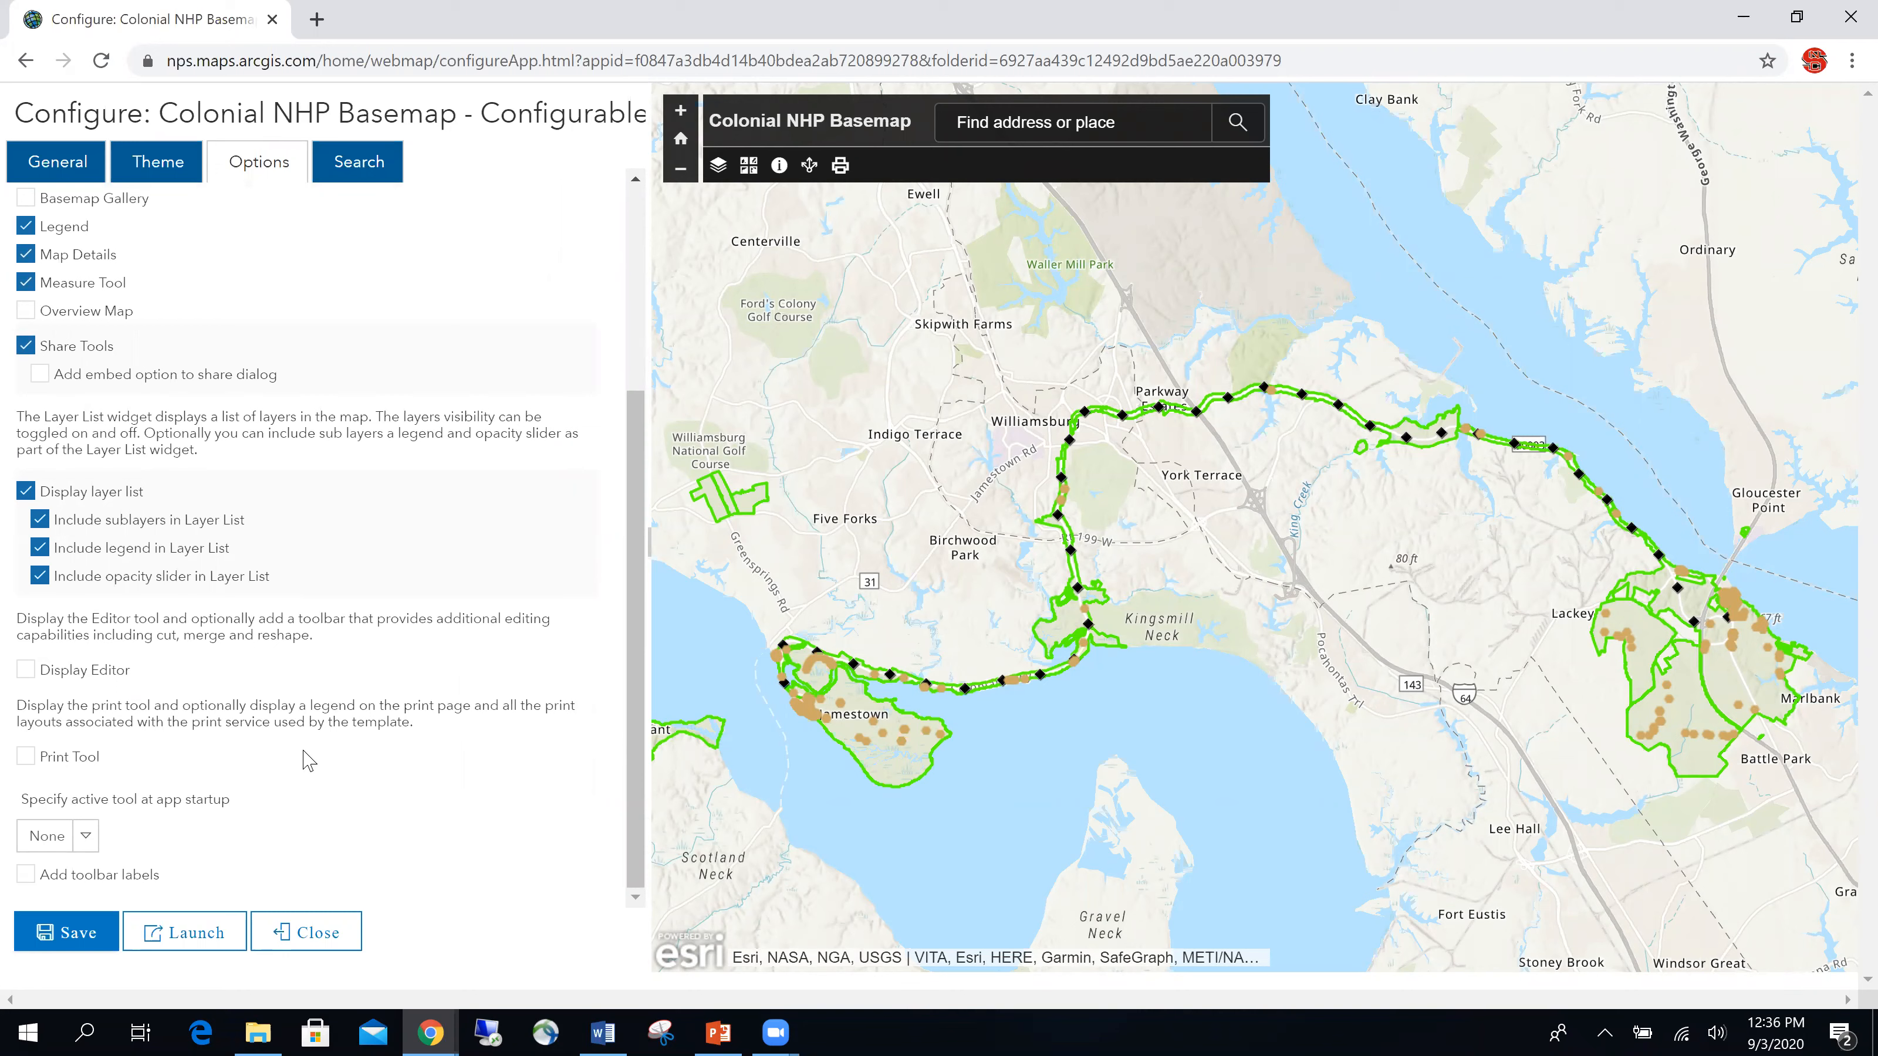
pyautogui.click(26, 755)
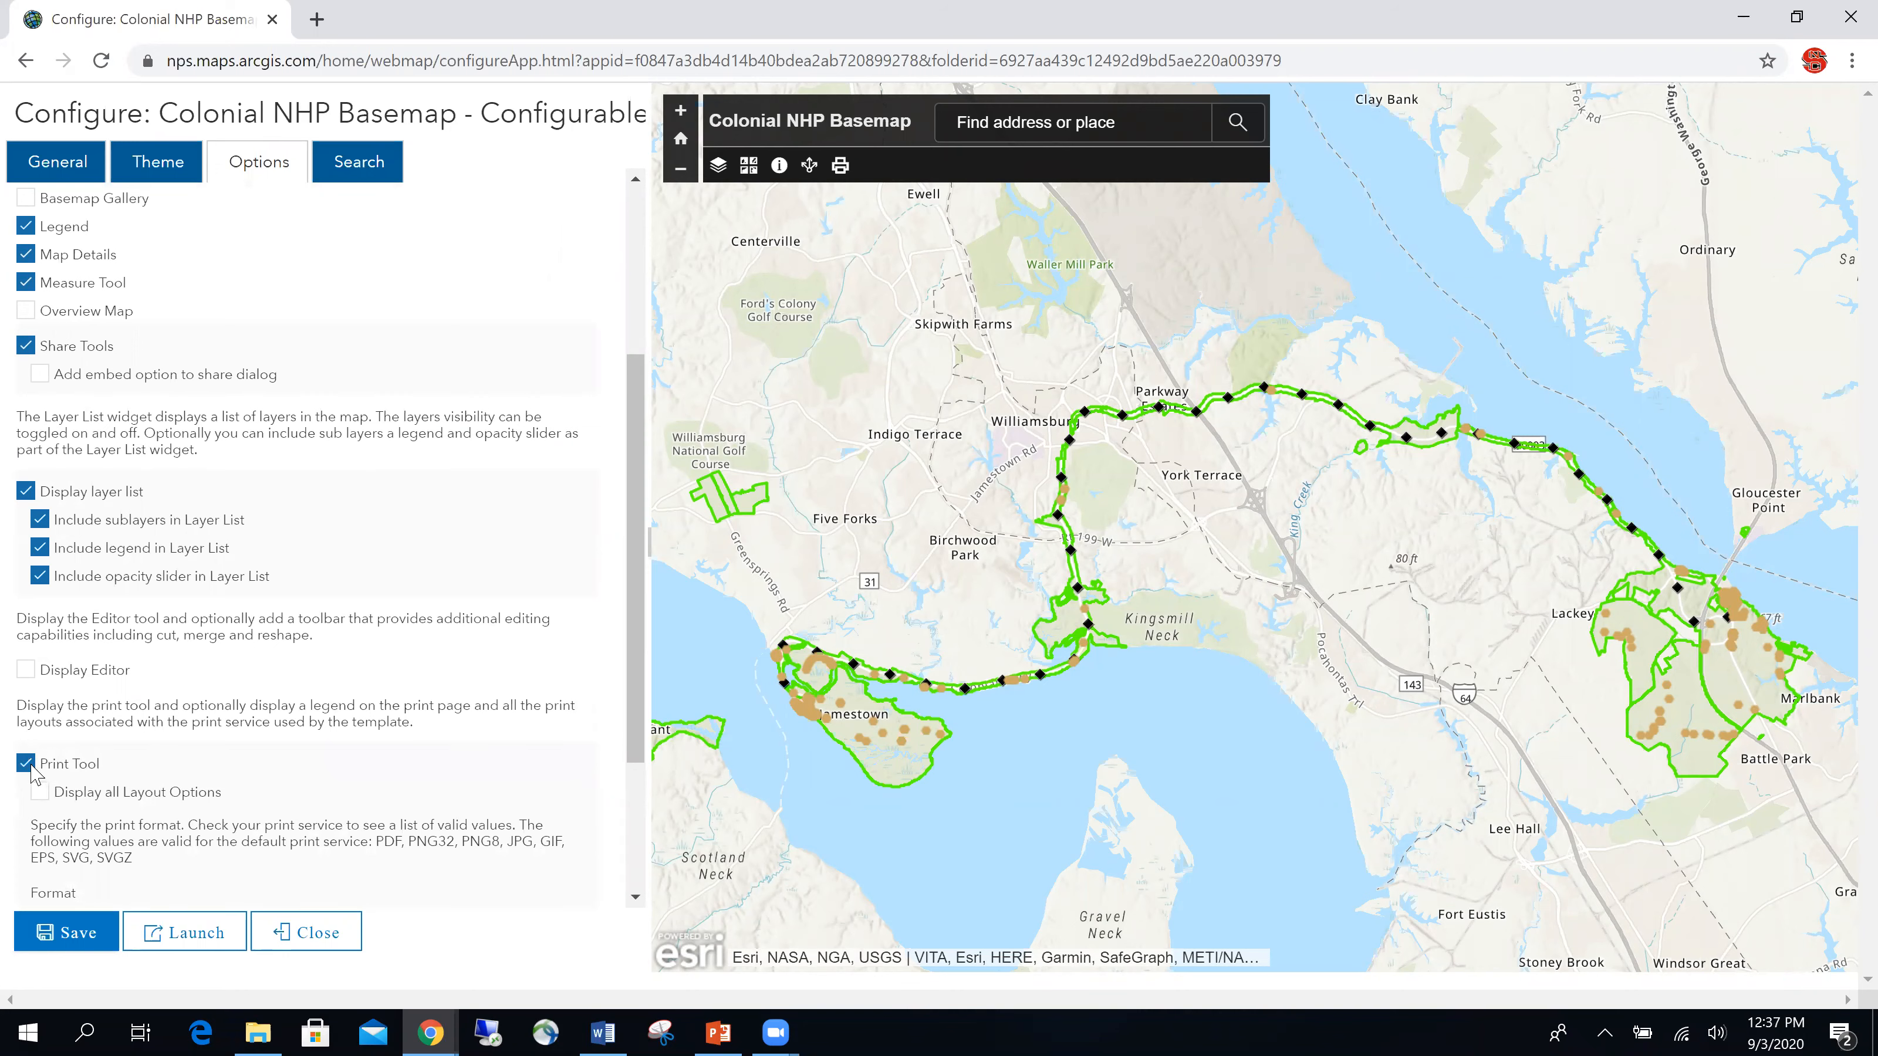
pyautogui.click(26, 764)
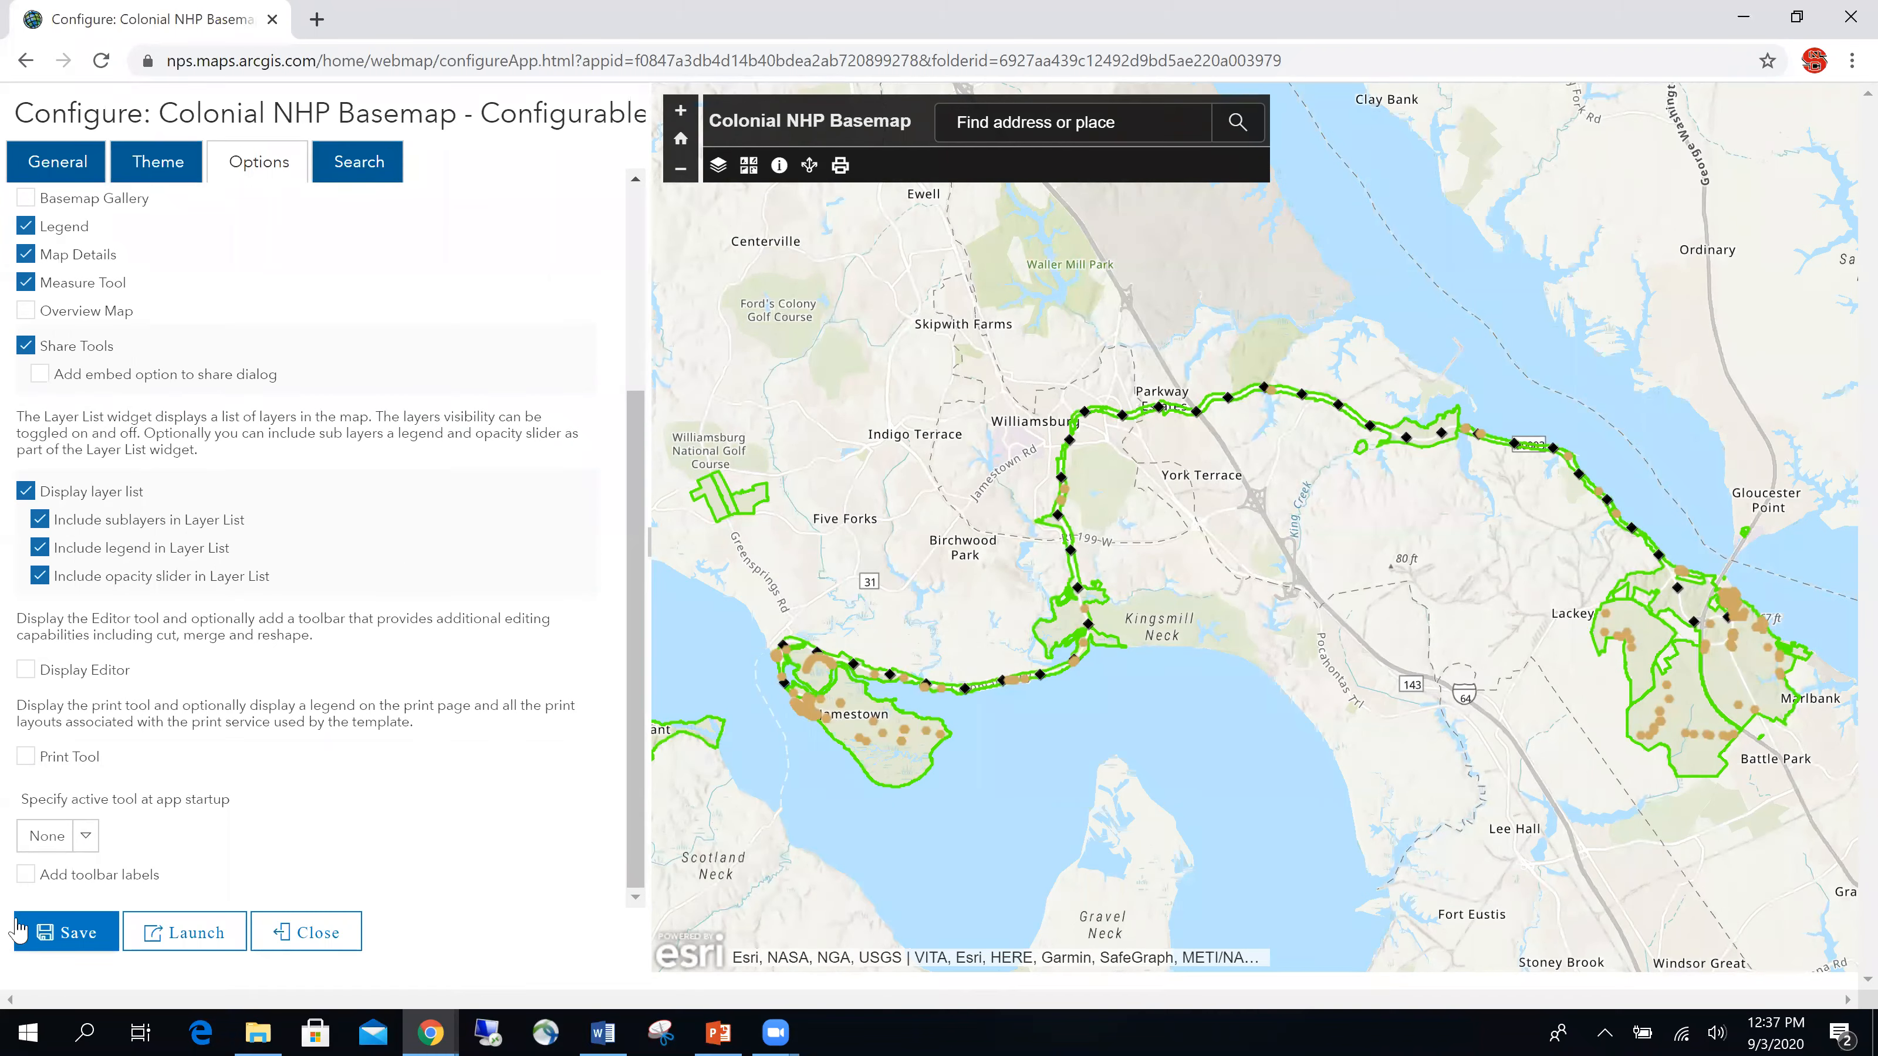
pyautogui.click(78, 938)
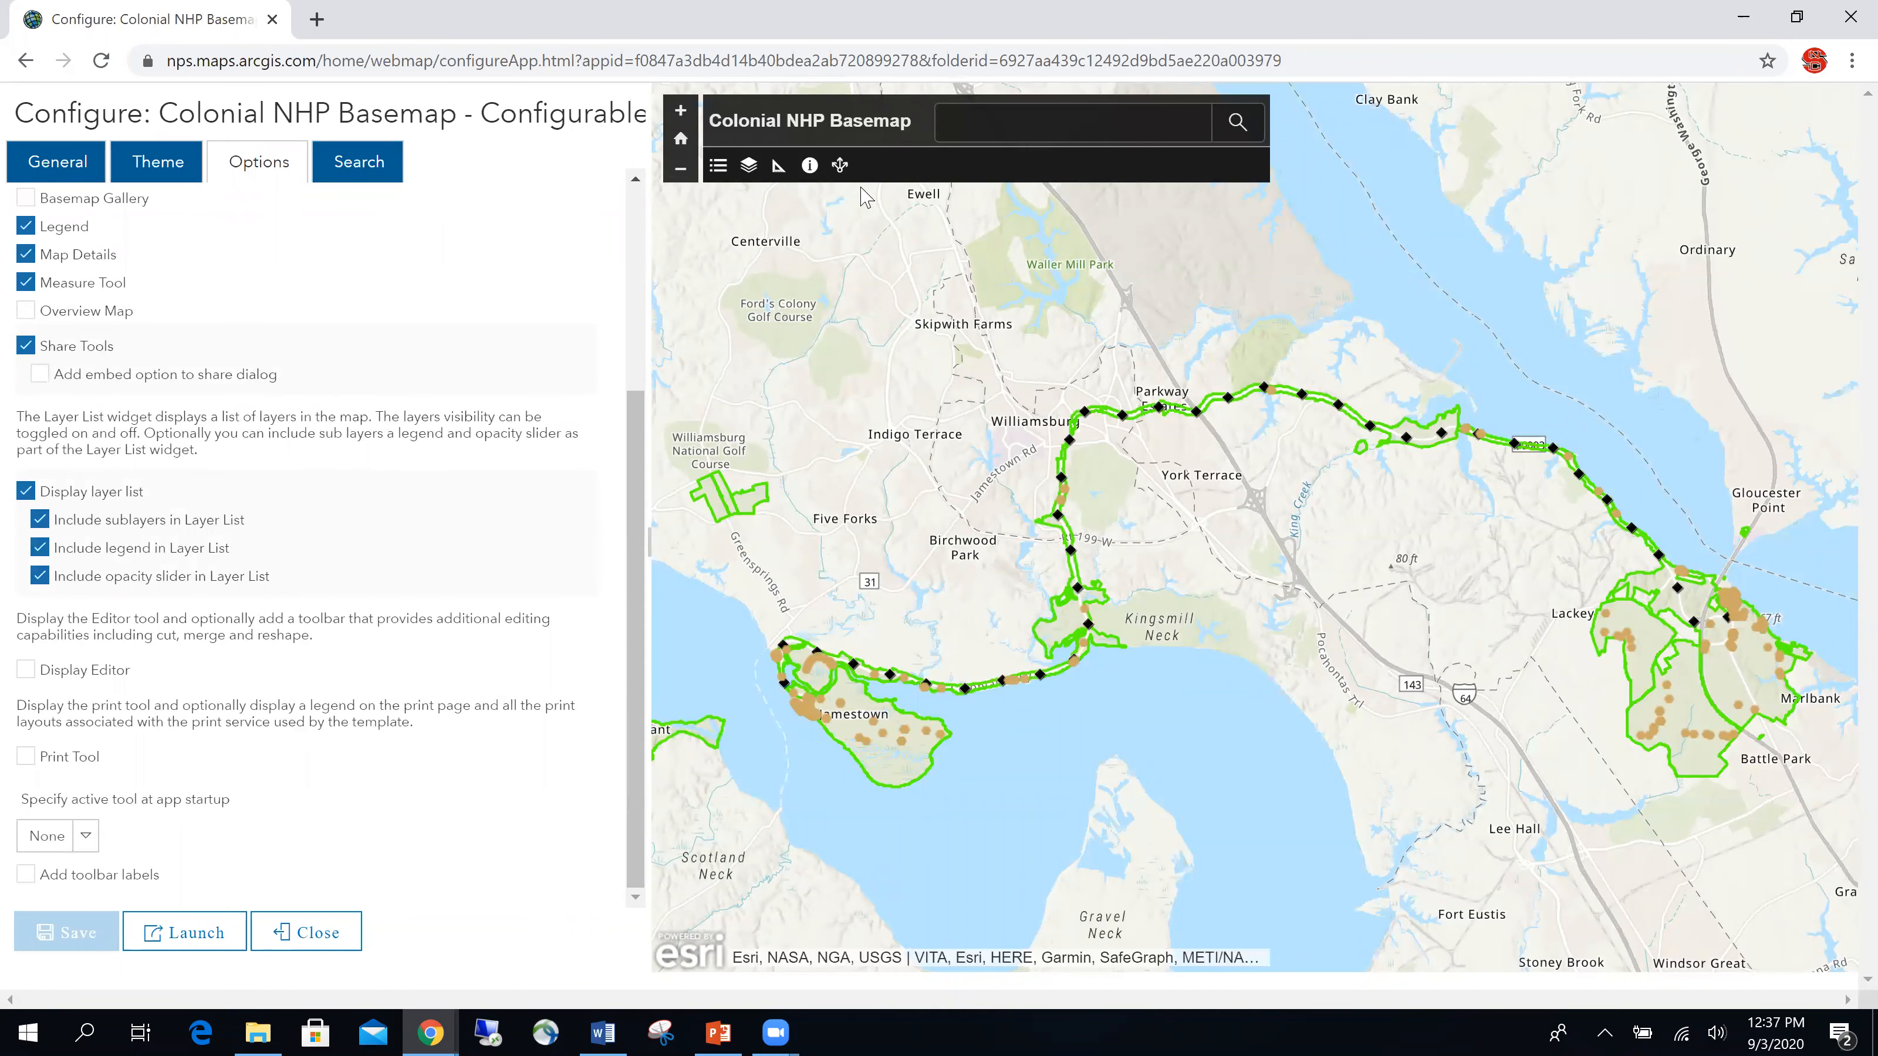
# - Examine the legend and the layer list in the app preview
pyautogui.click(727, 170)
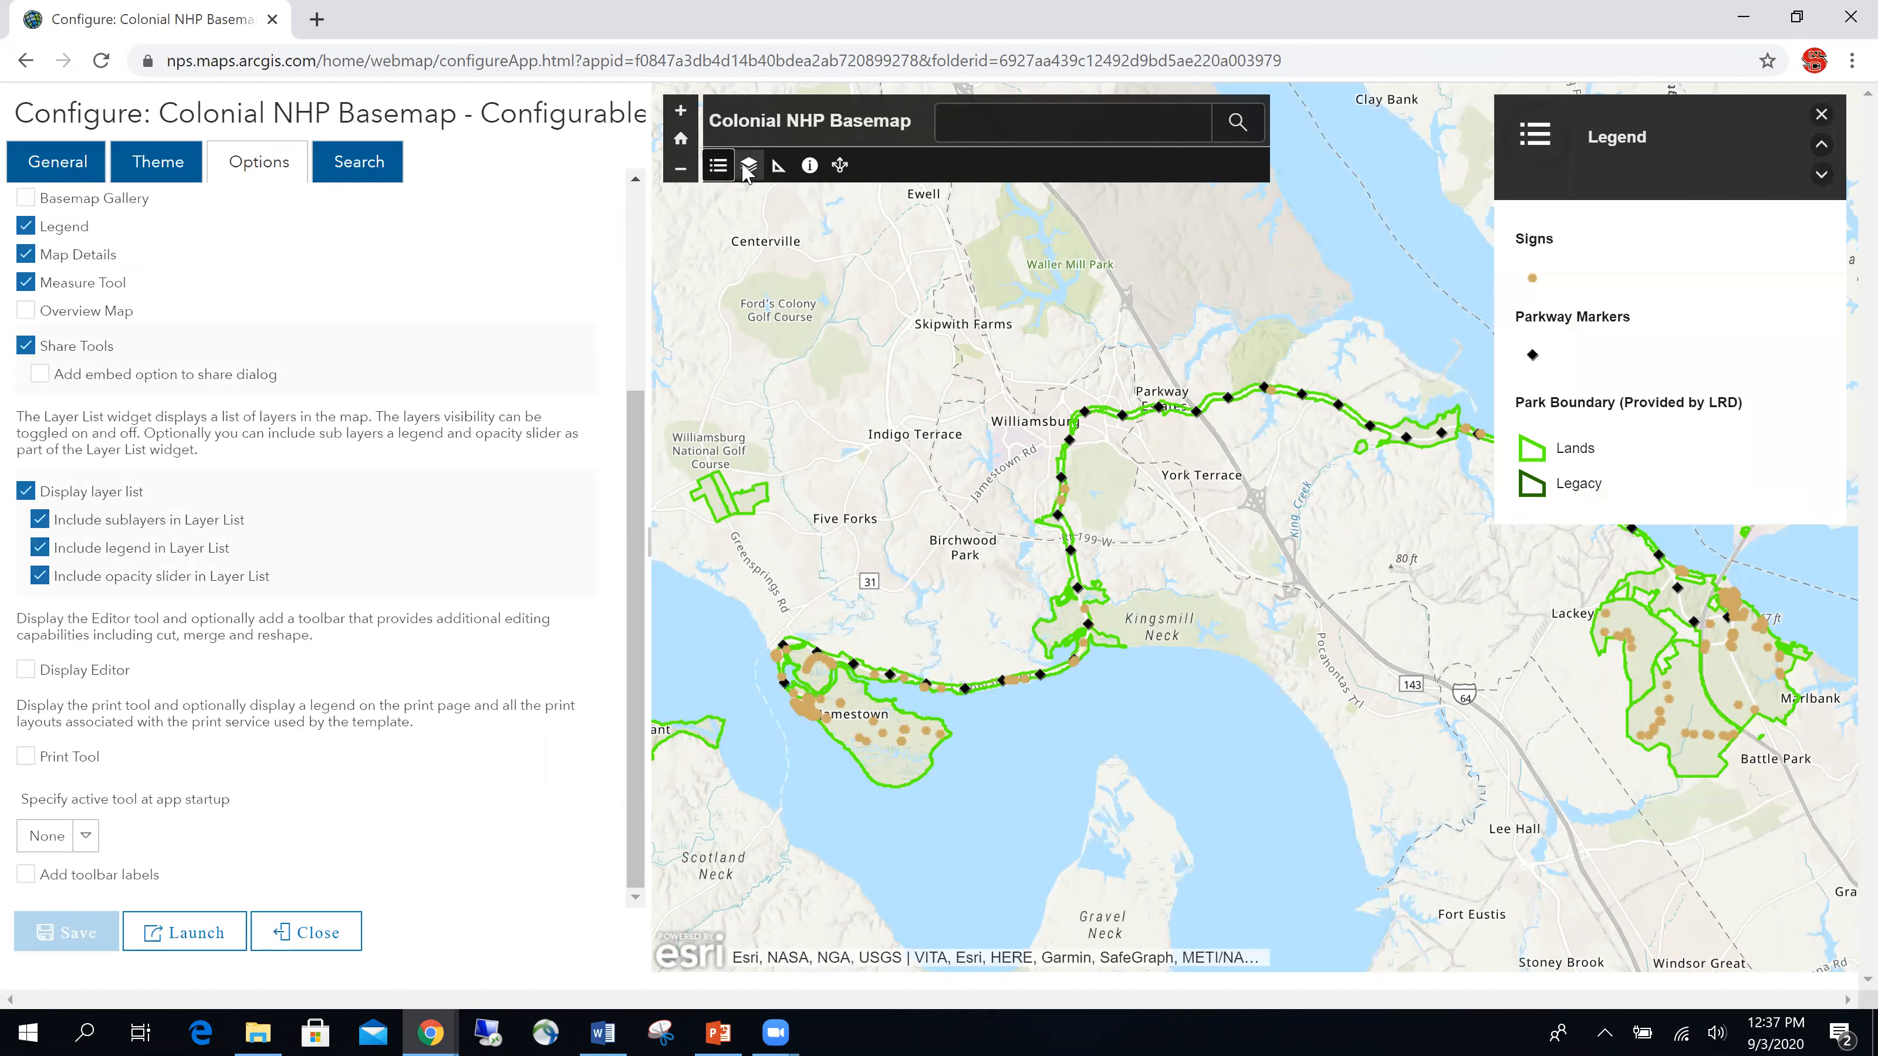
pyautogui.click(746, 167)
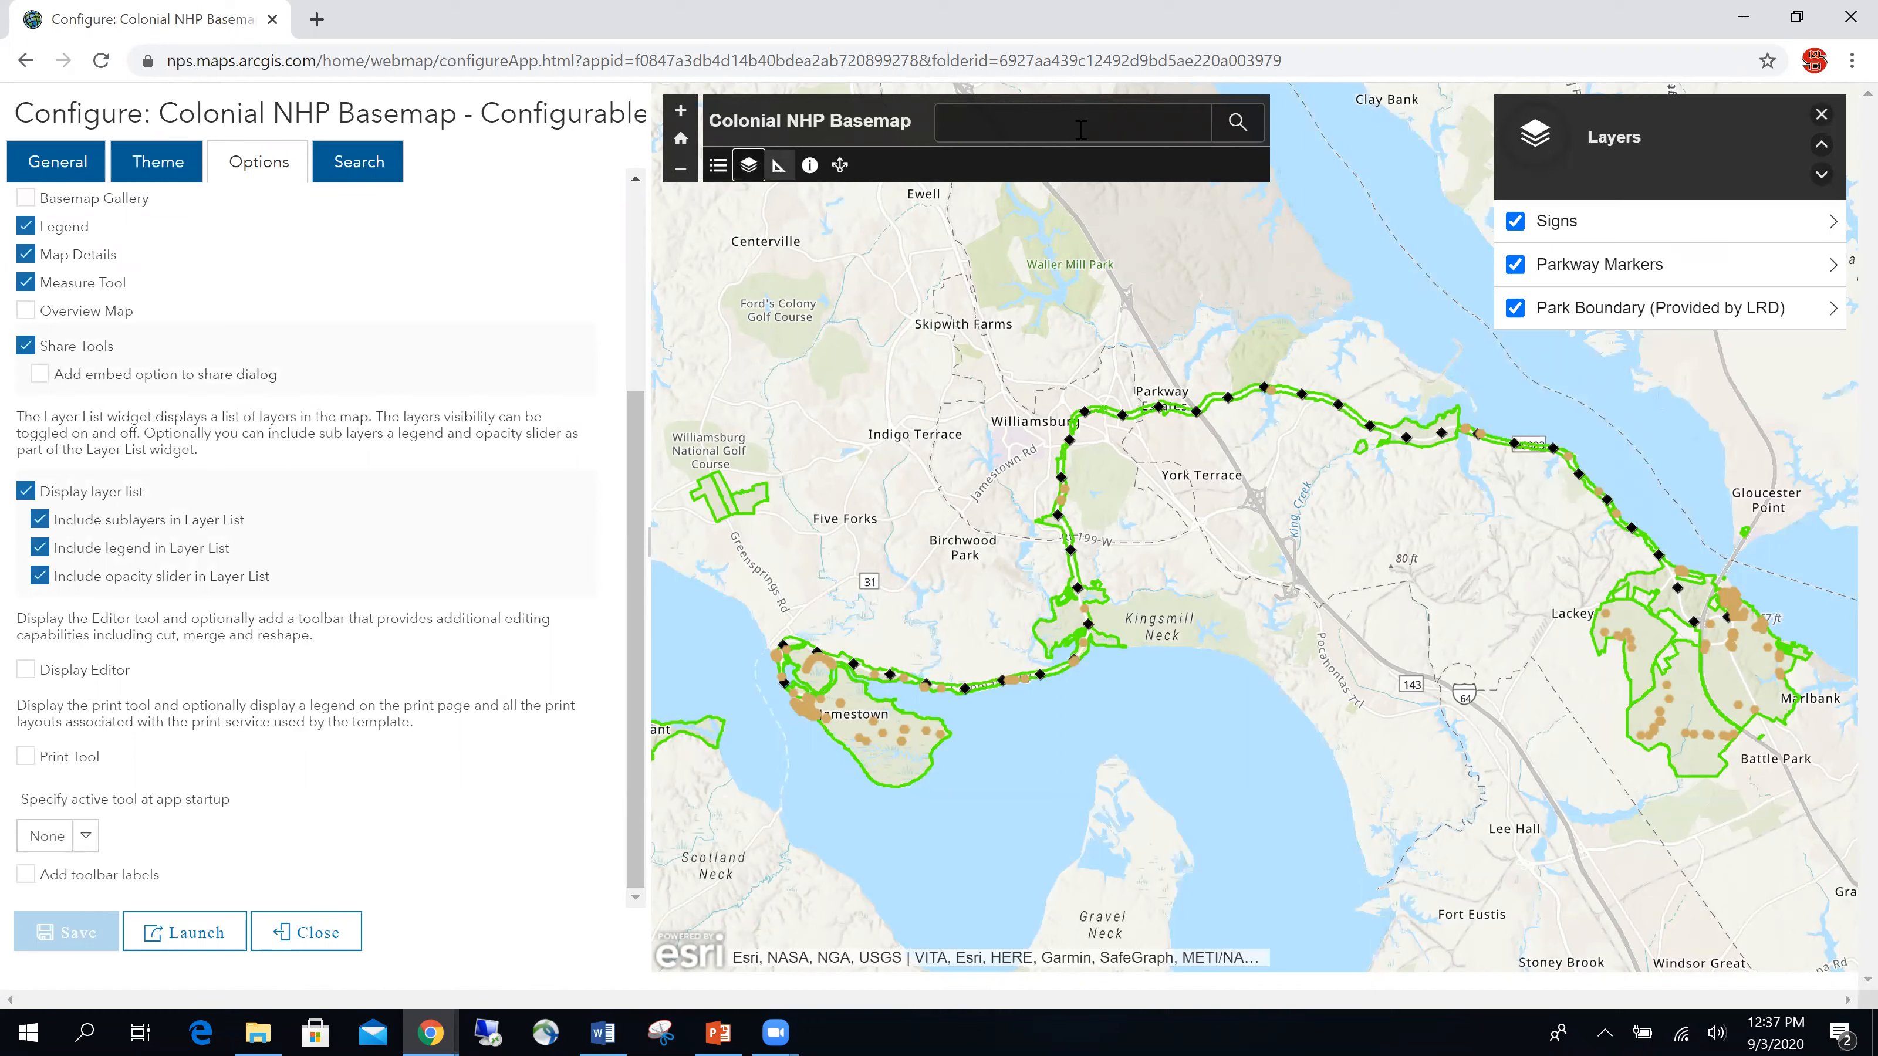
pyautogui.click(1824, 118)
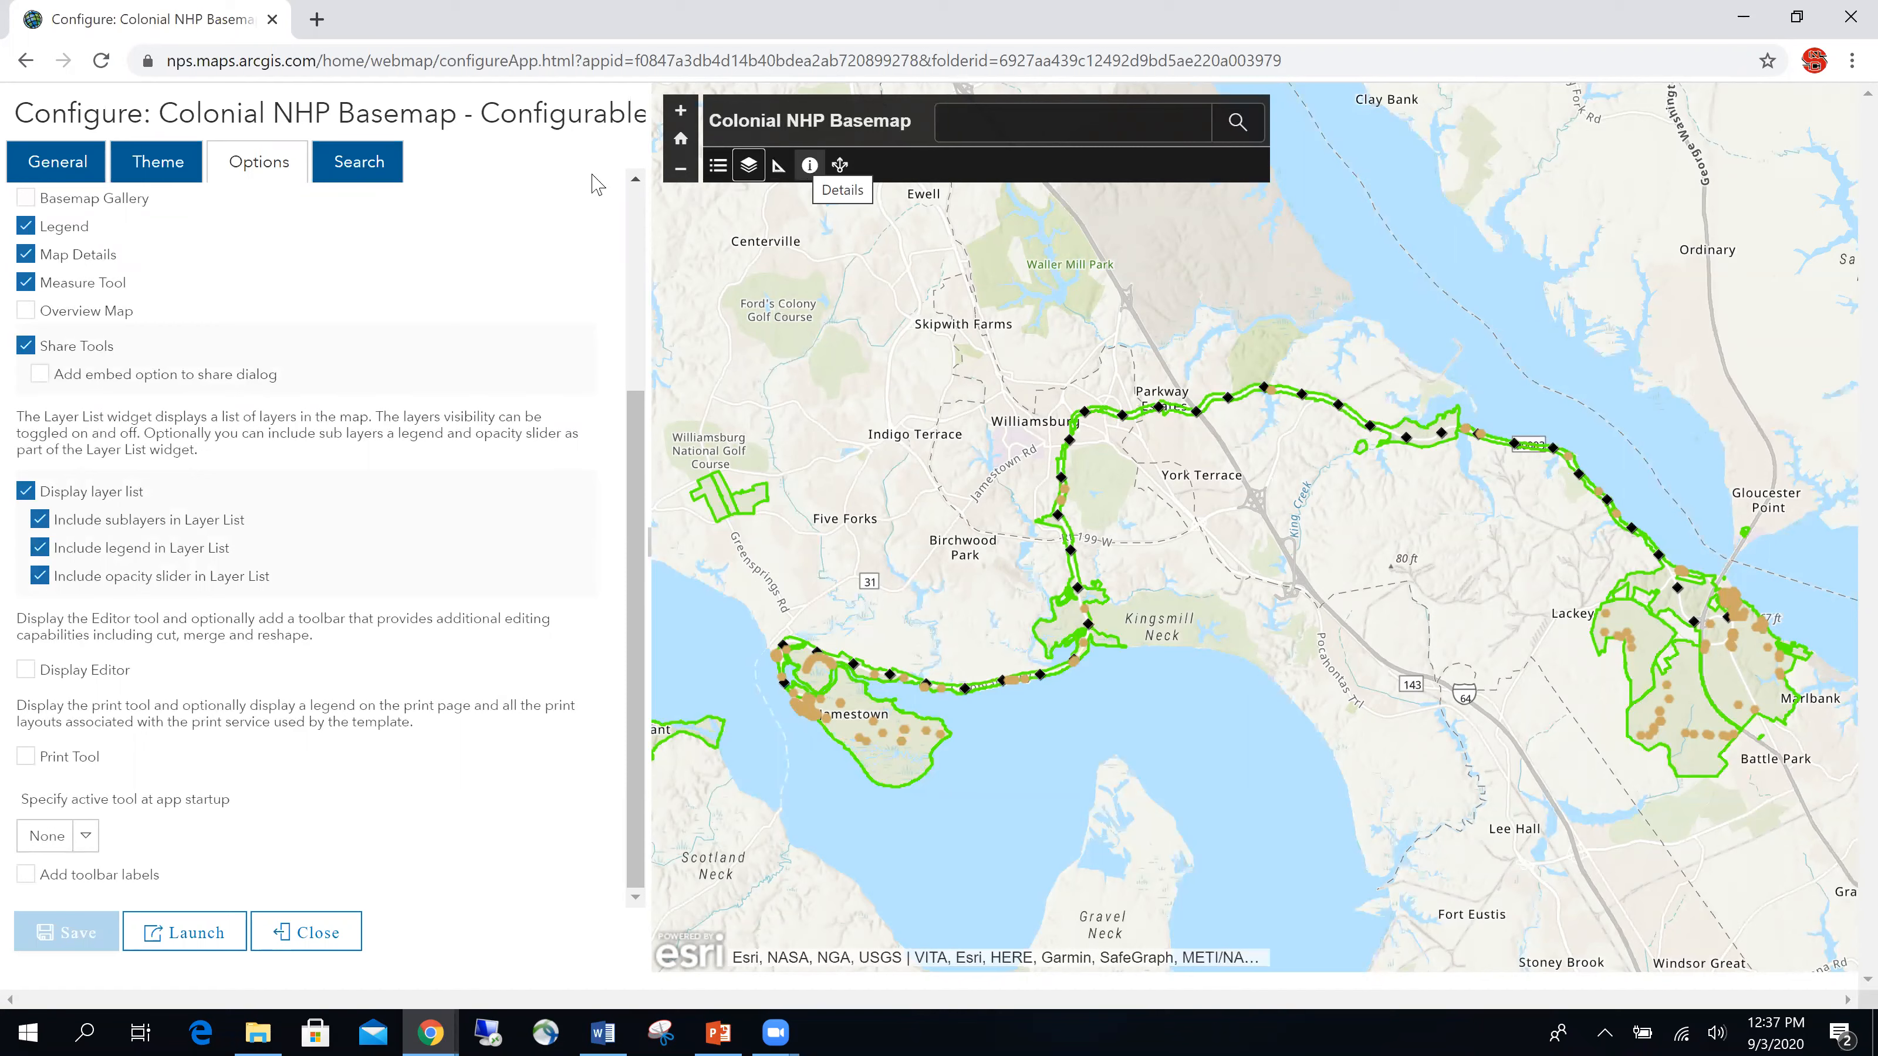
# - Disable the search tool in the app's search settings
pyautogui.click(361, 162)
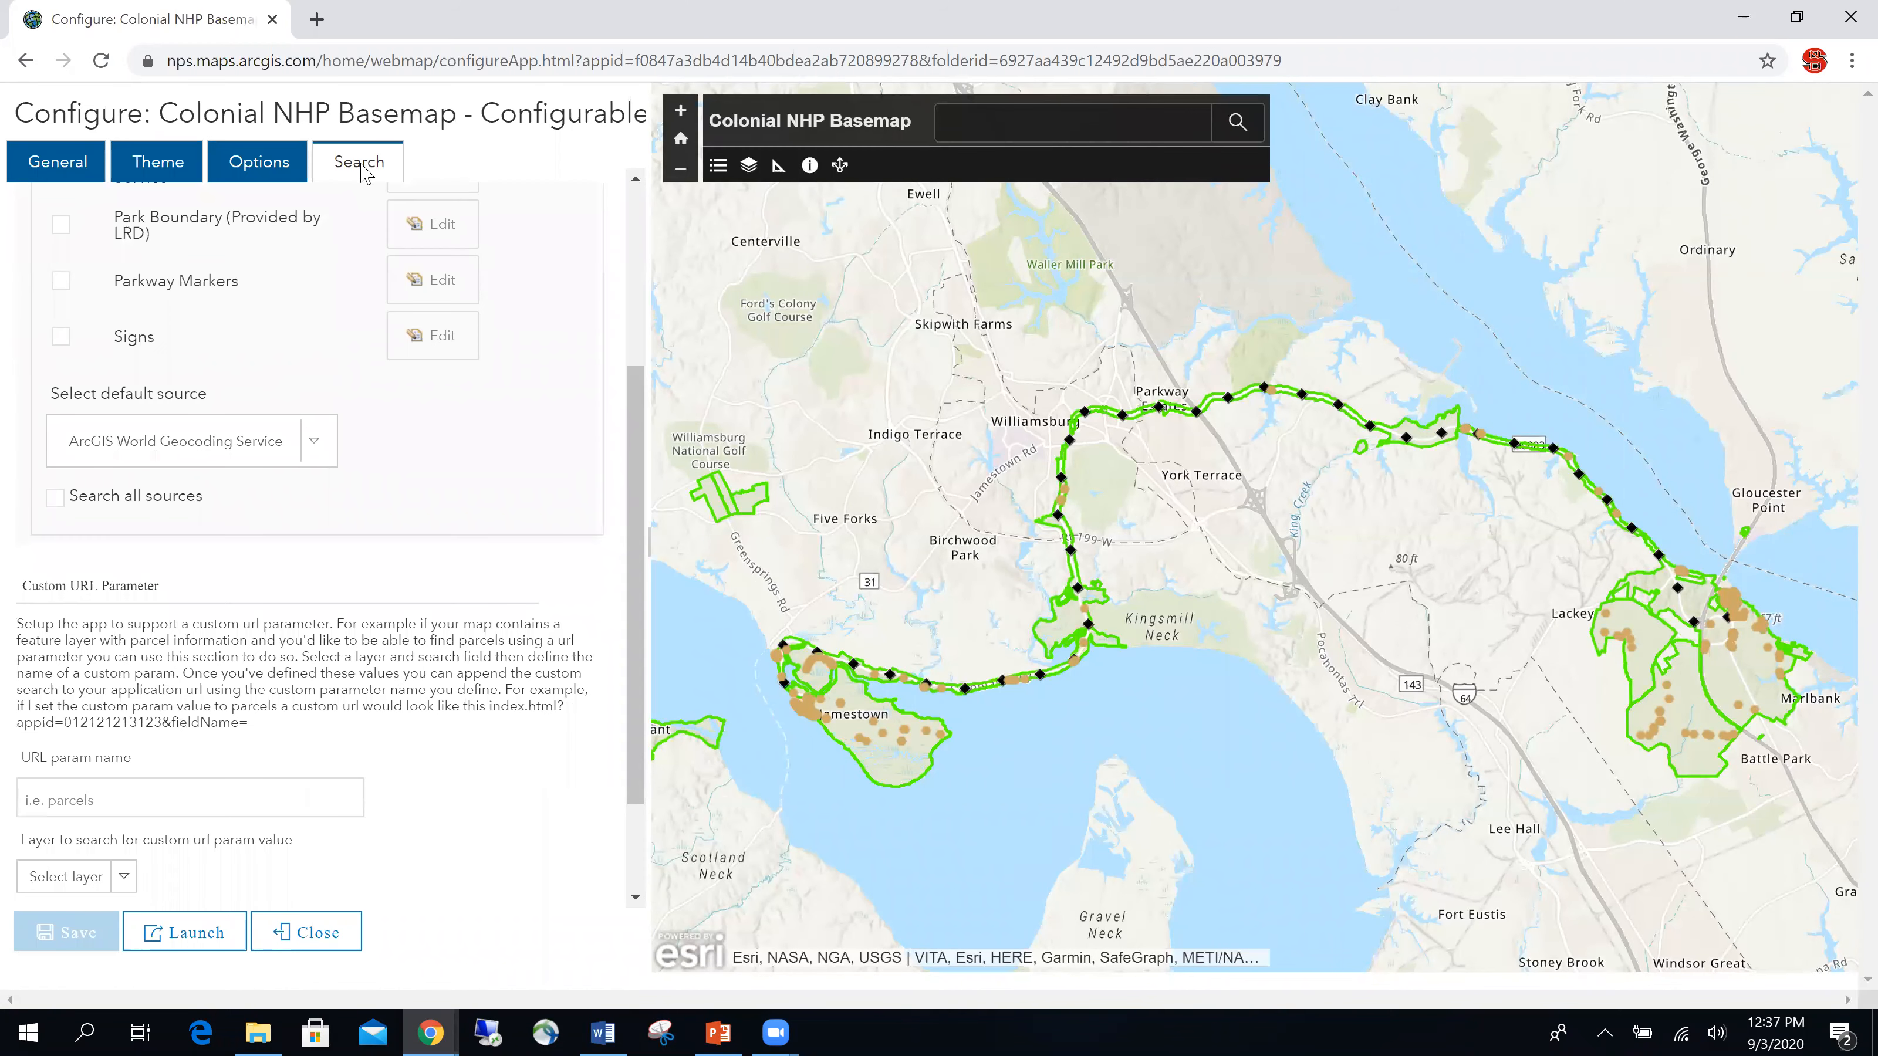
pyautogui.scroll(4, 373, 407)
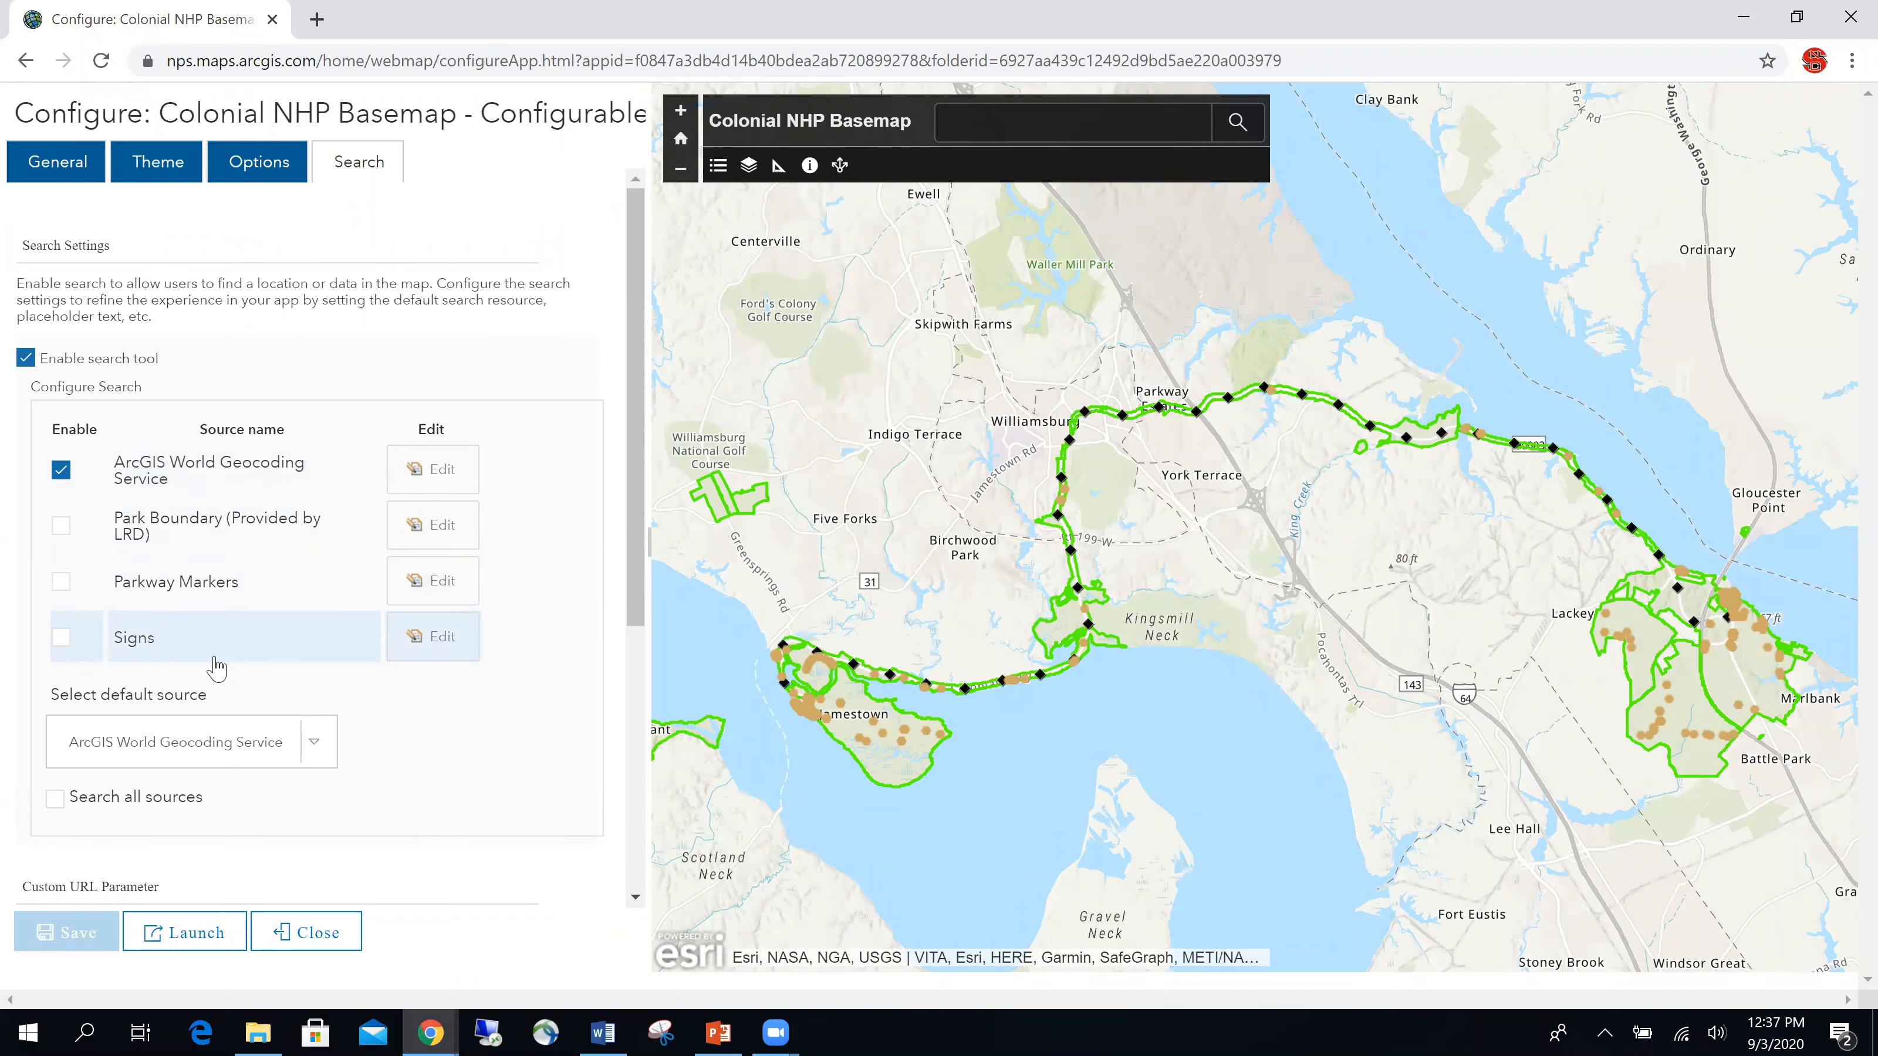
pyautogui.click(26, 358)
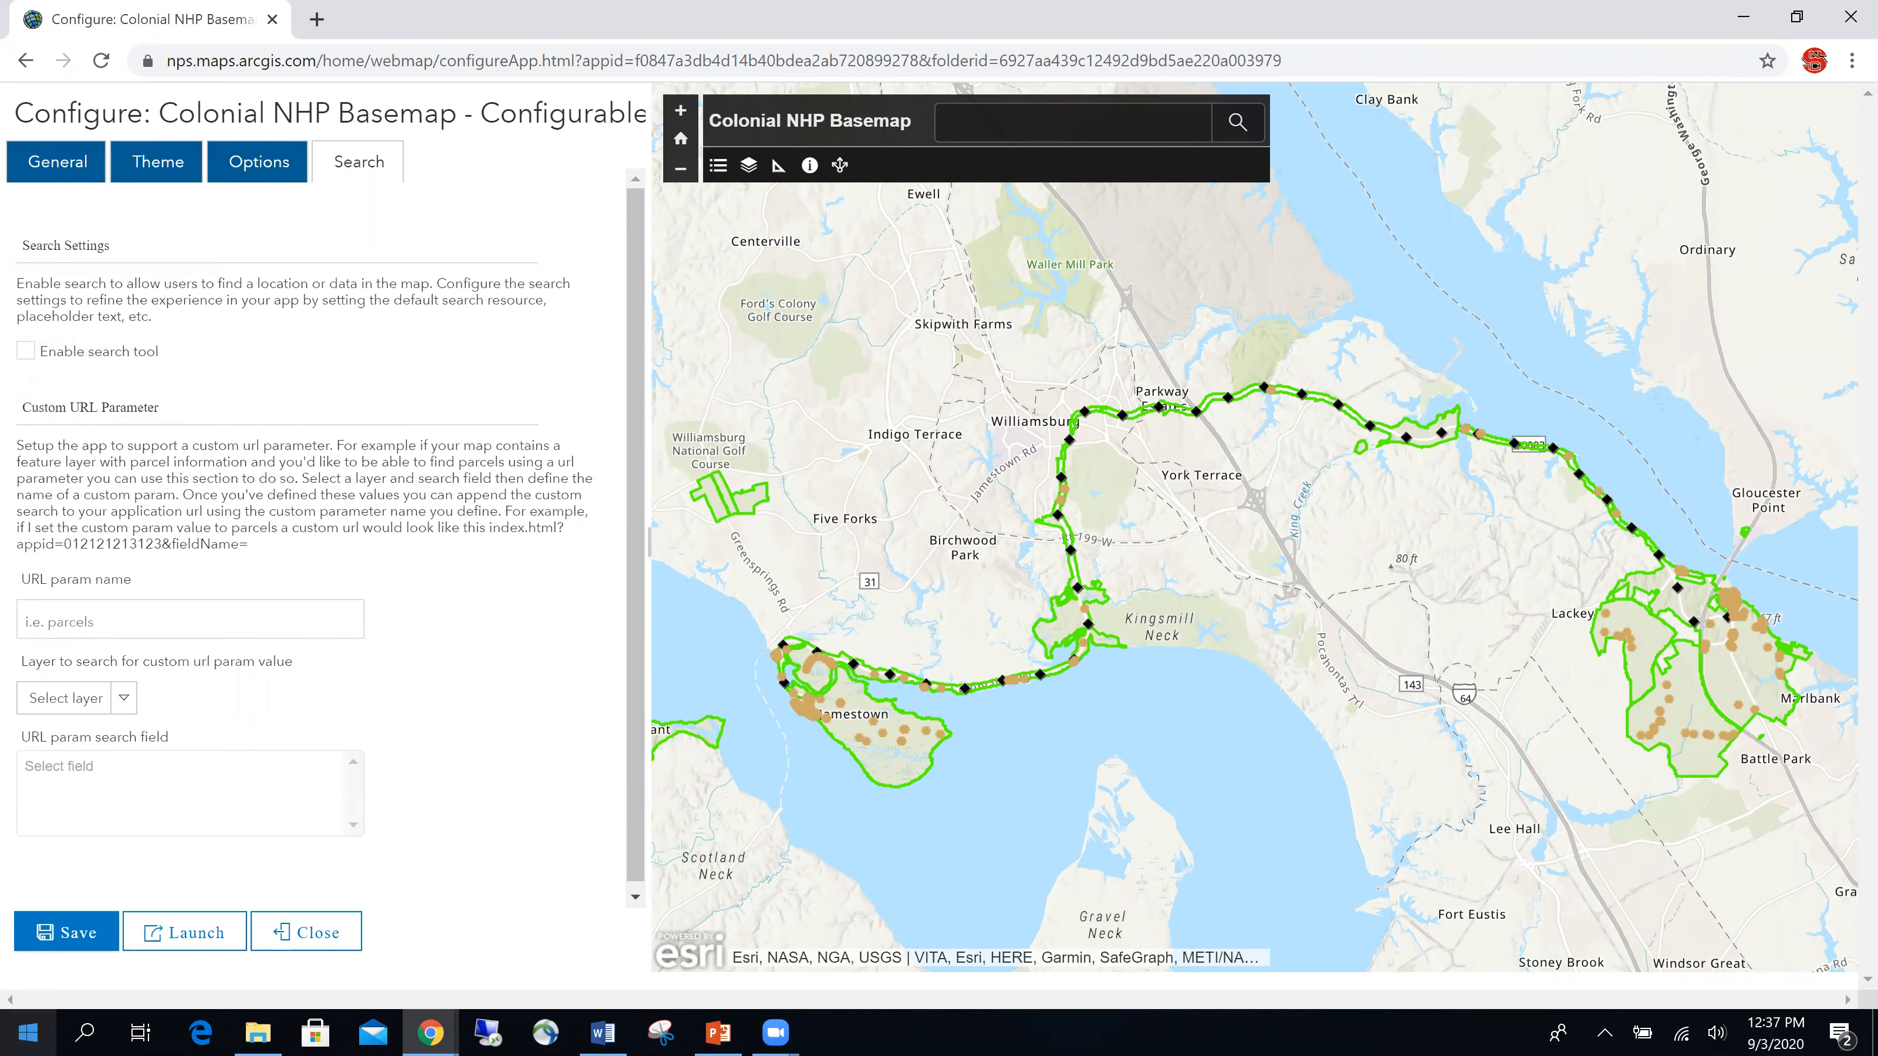
# - Save the app configuration and launch the app in a new window
pyautogui.click(79, 938)
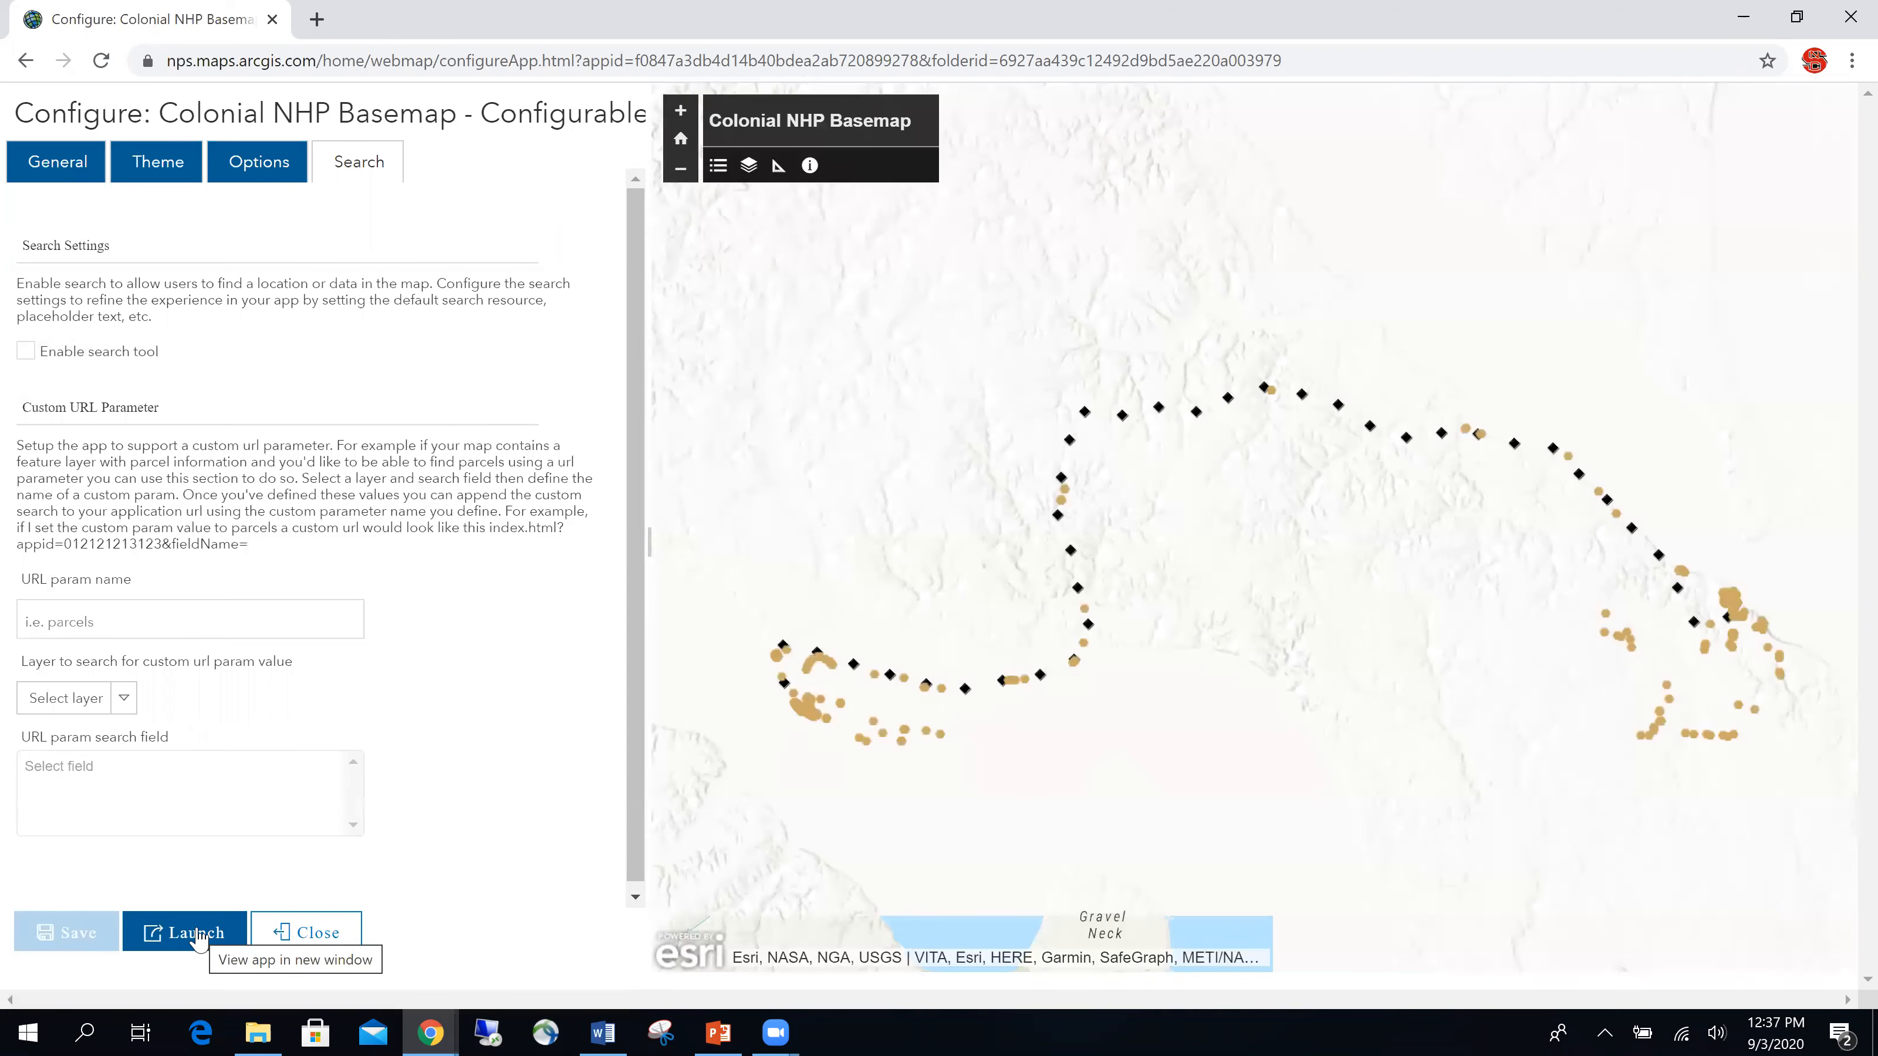
pyautogui.click(199, 934)
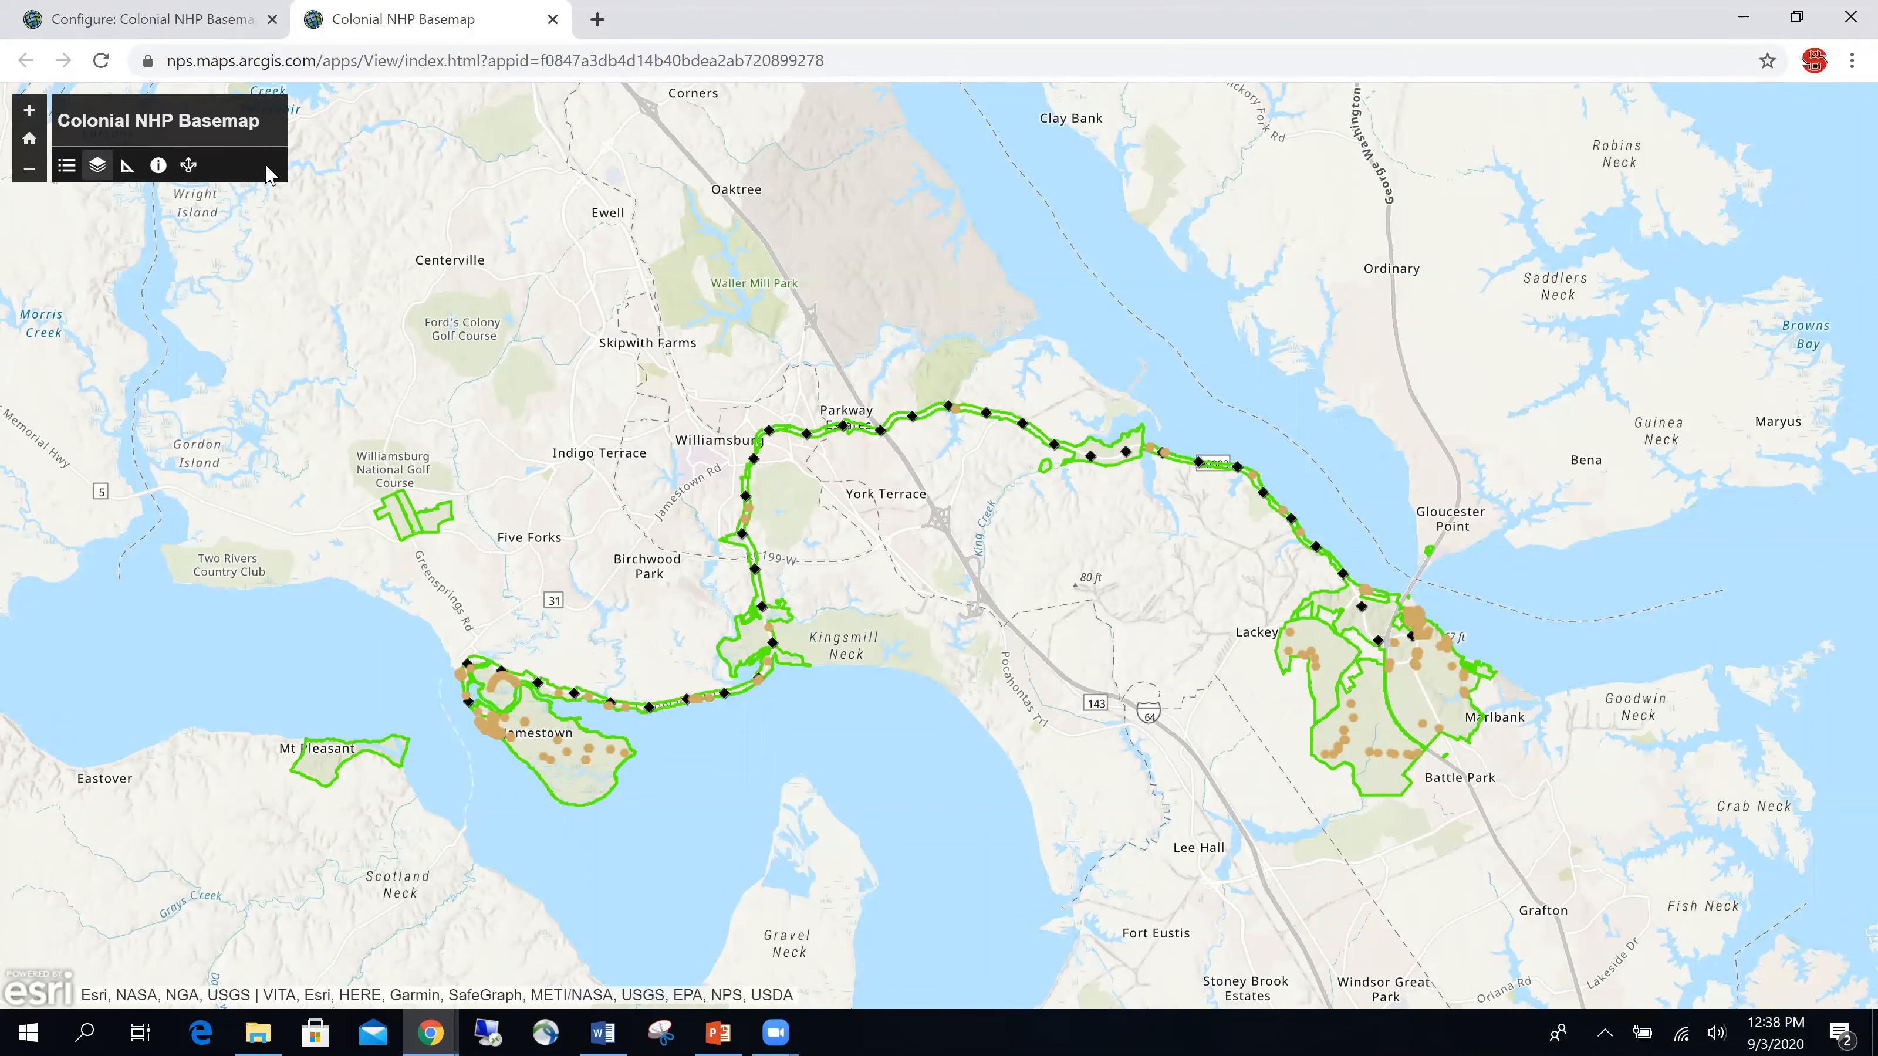
# - Check the launched app's layer list, measure tool, legend and the pop-up of a sign near Jamestown, and close the app
pyautogui.click(97, 165)
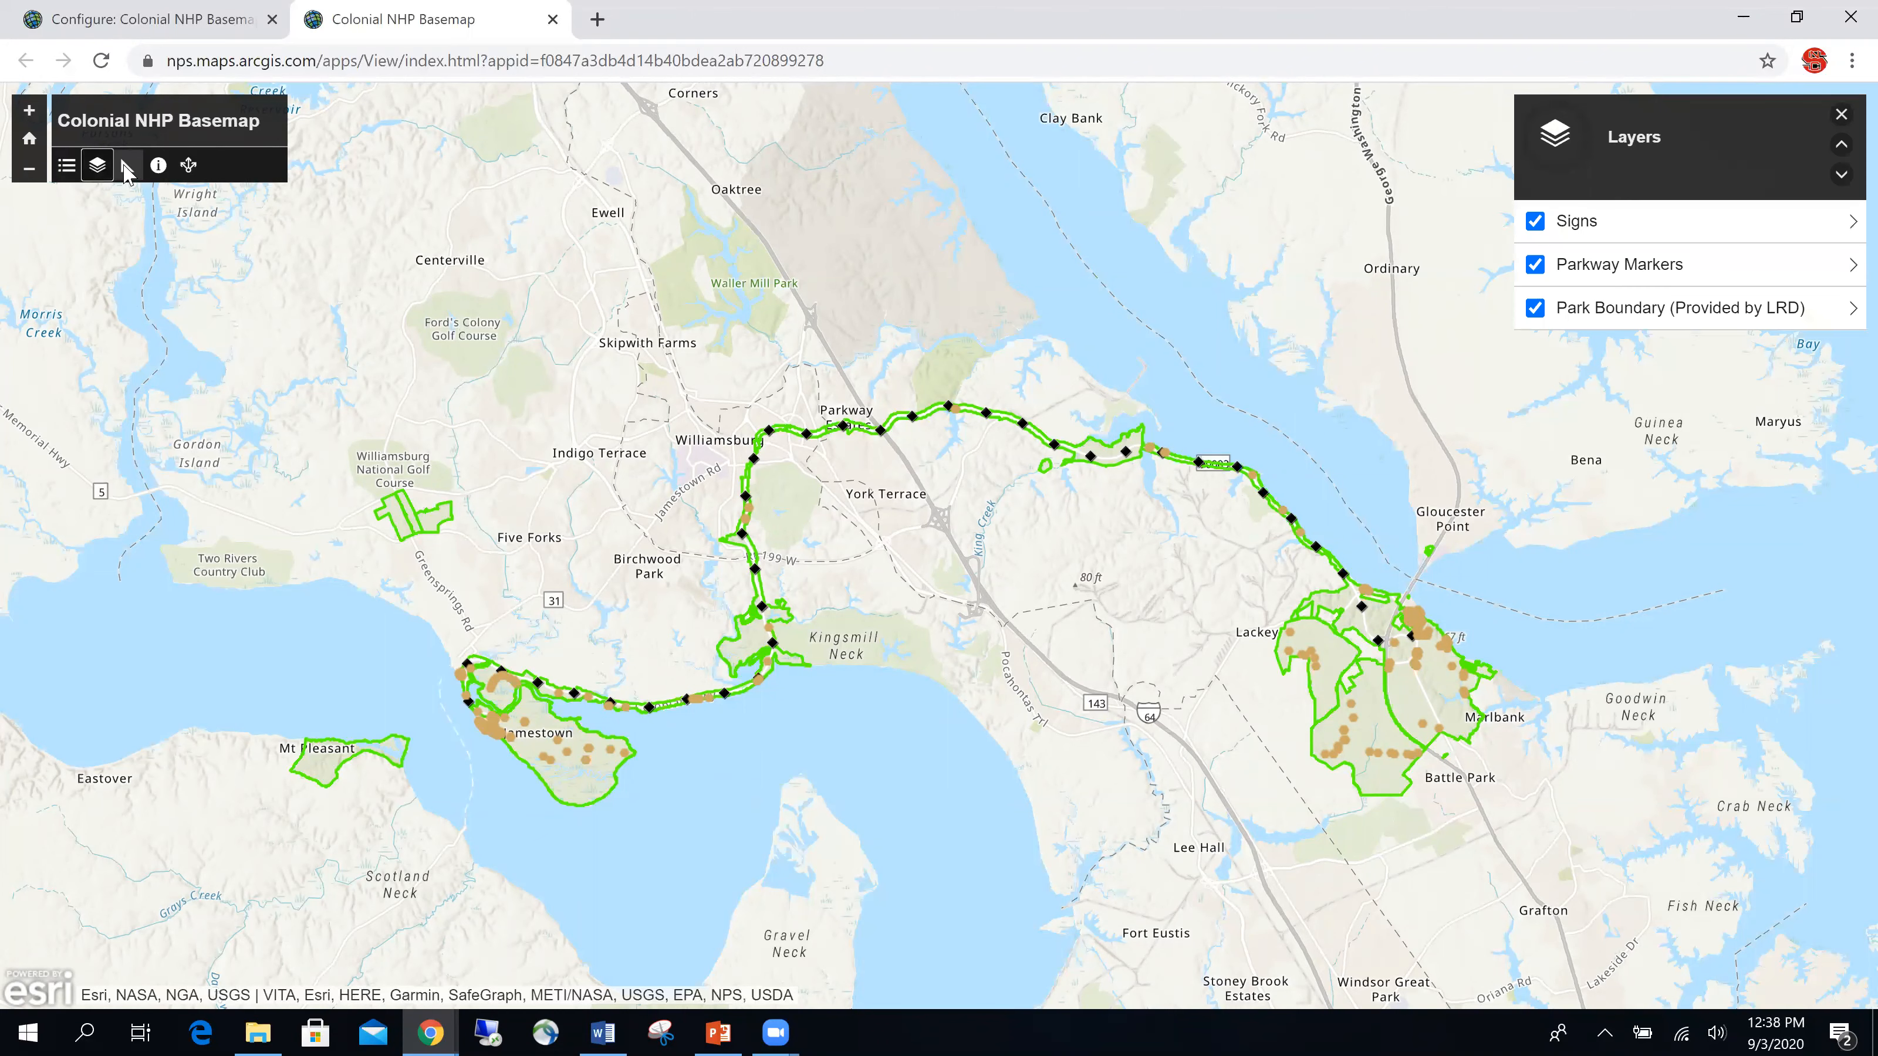
pyautogui.click(126, 165)
pyautogui.click(66, 165)
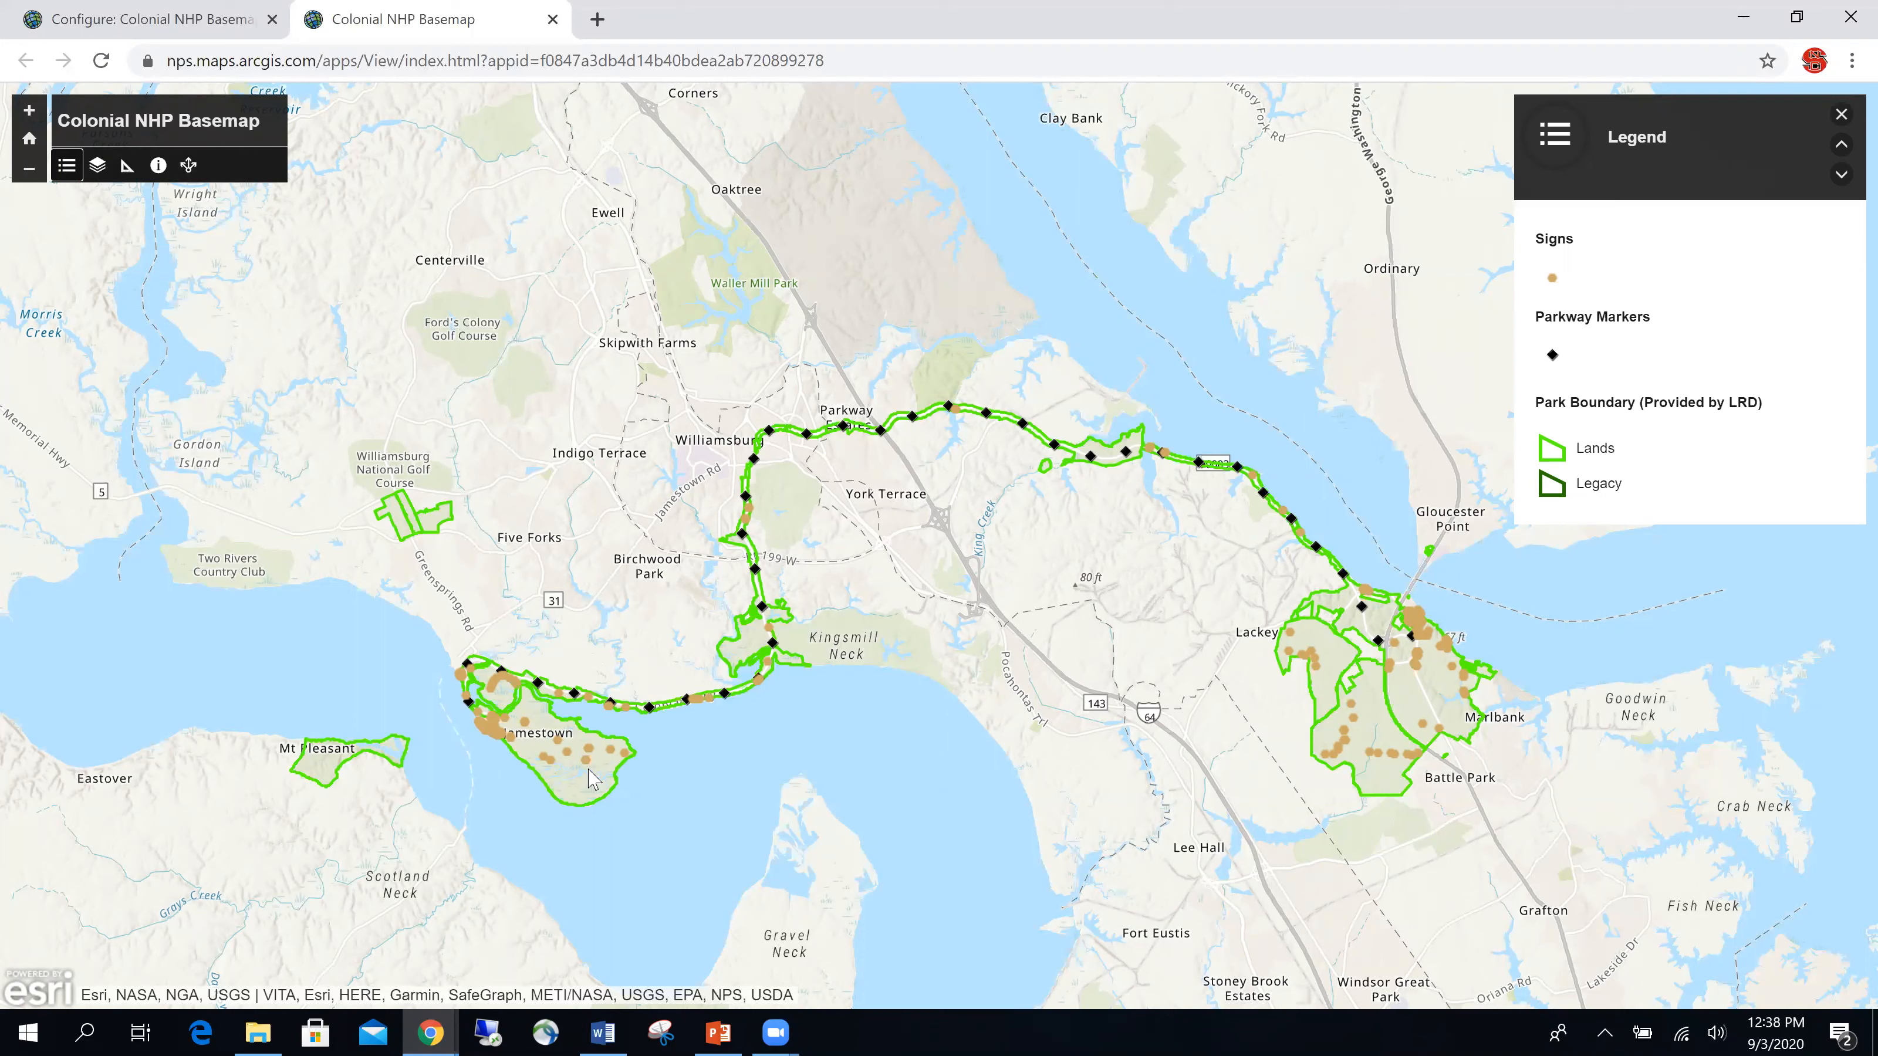
pyautogui.click(590, 698)
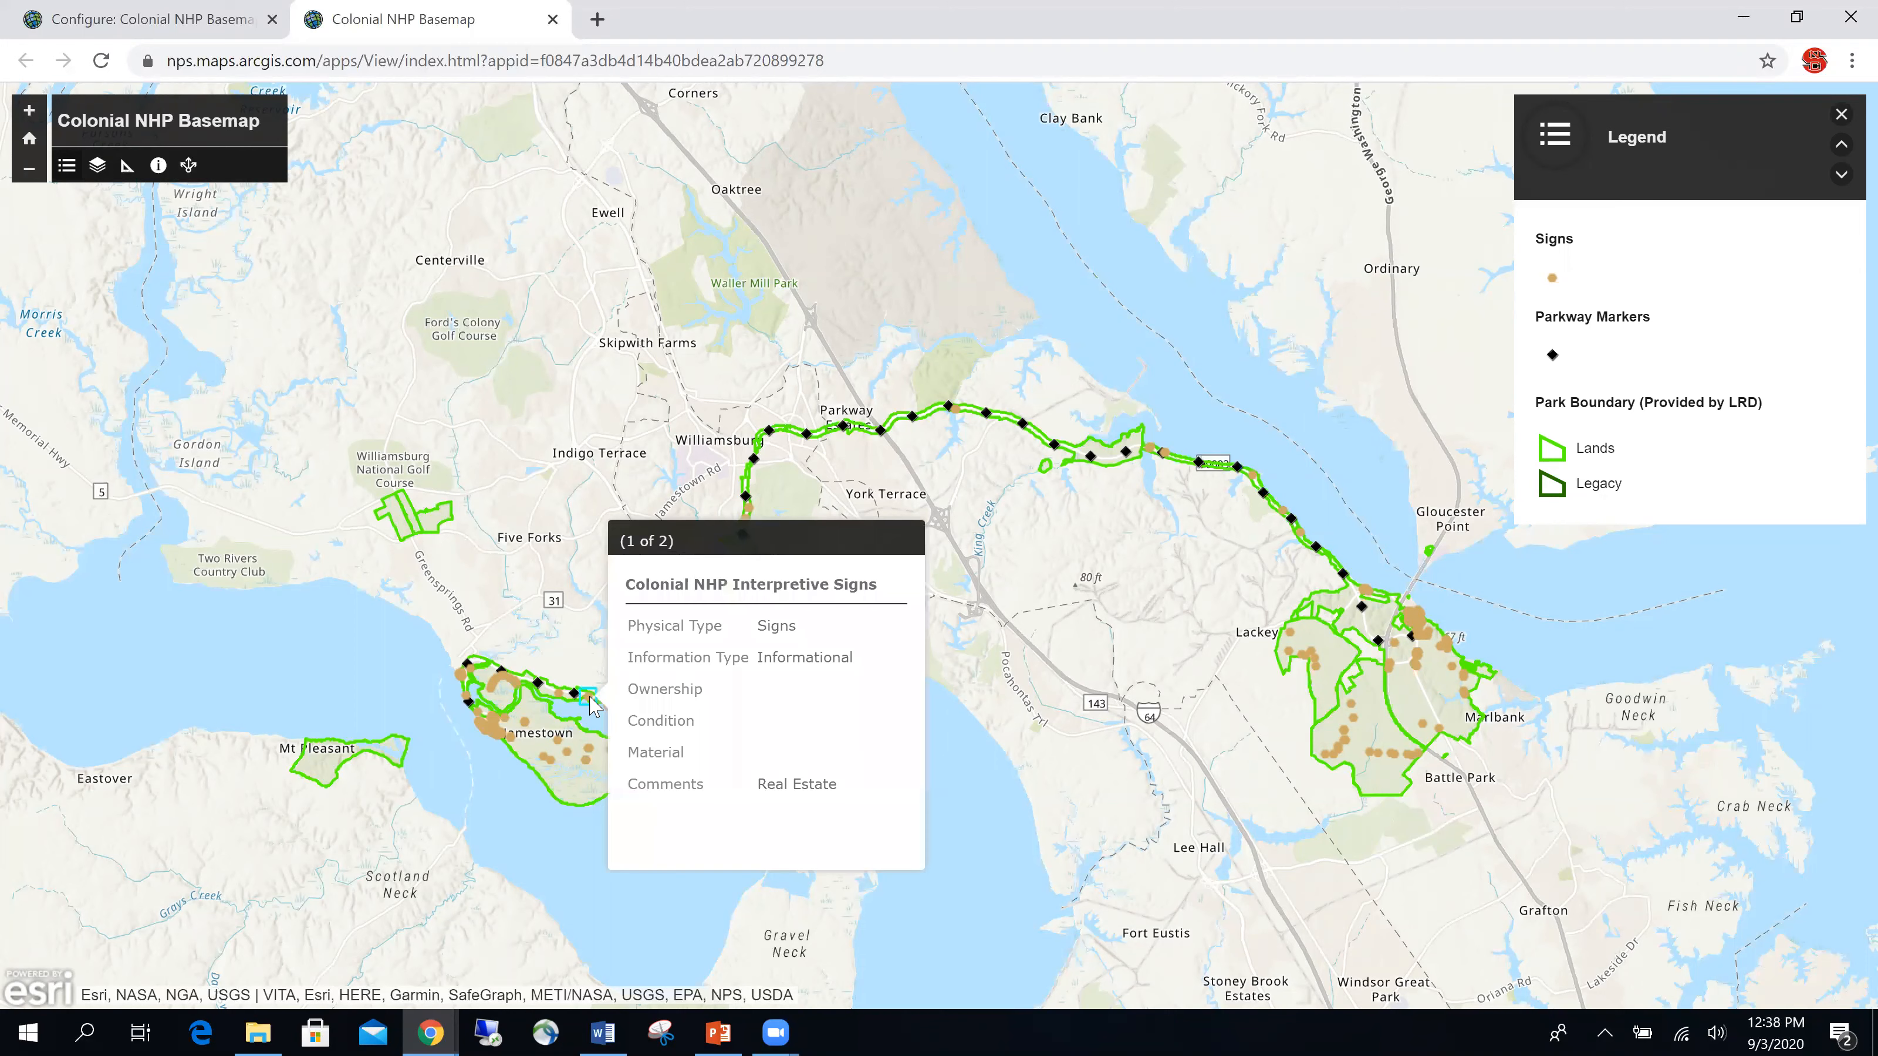
pyautogui.click(904, 542)
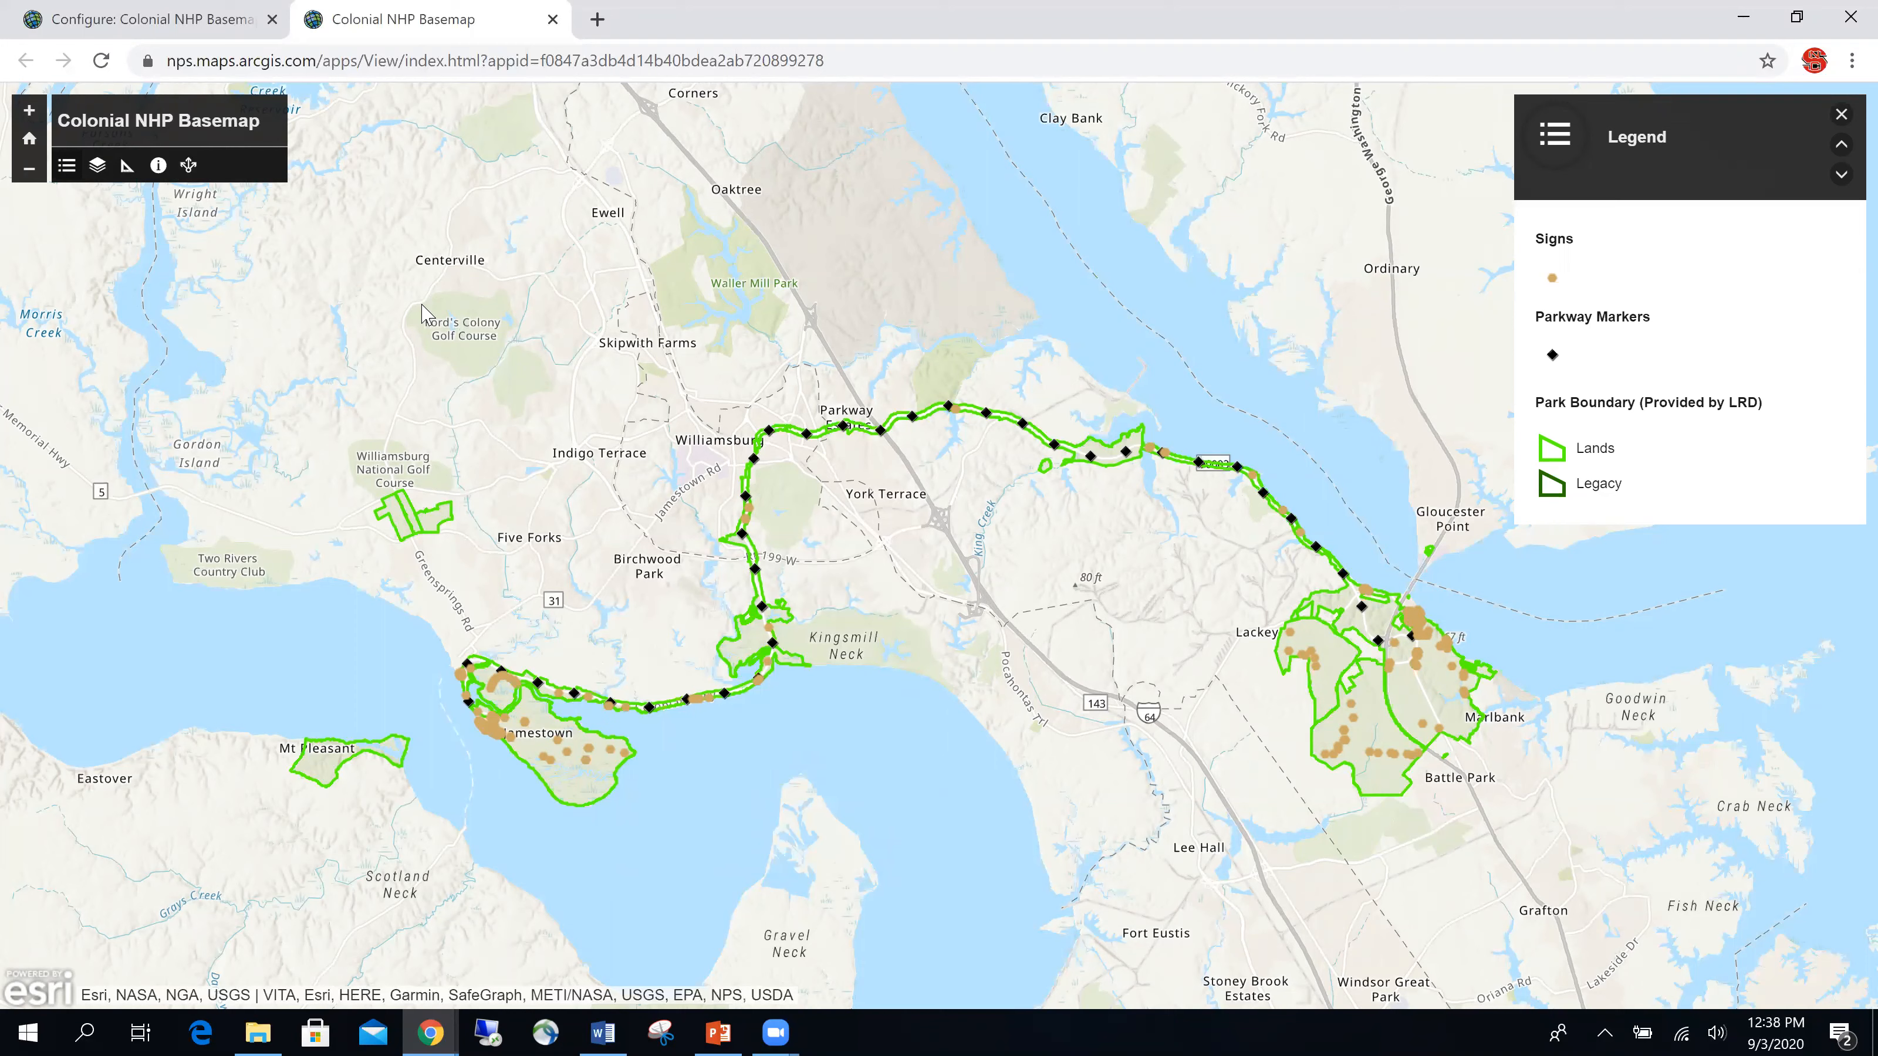
pyautogui.click(552, 20)
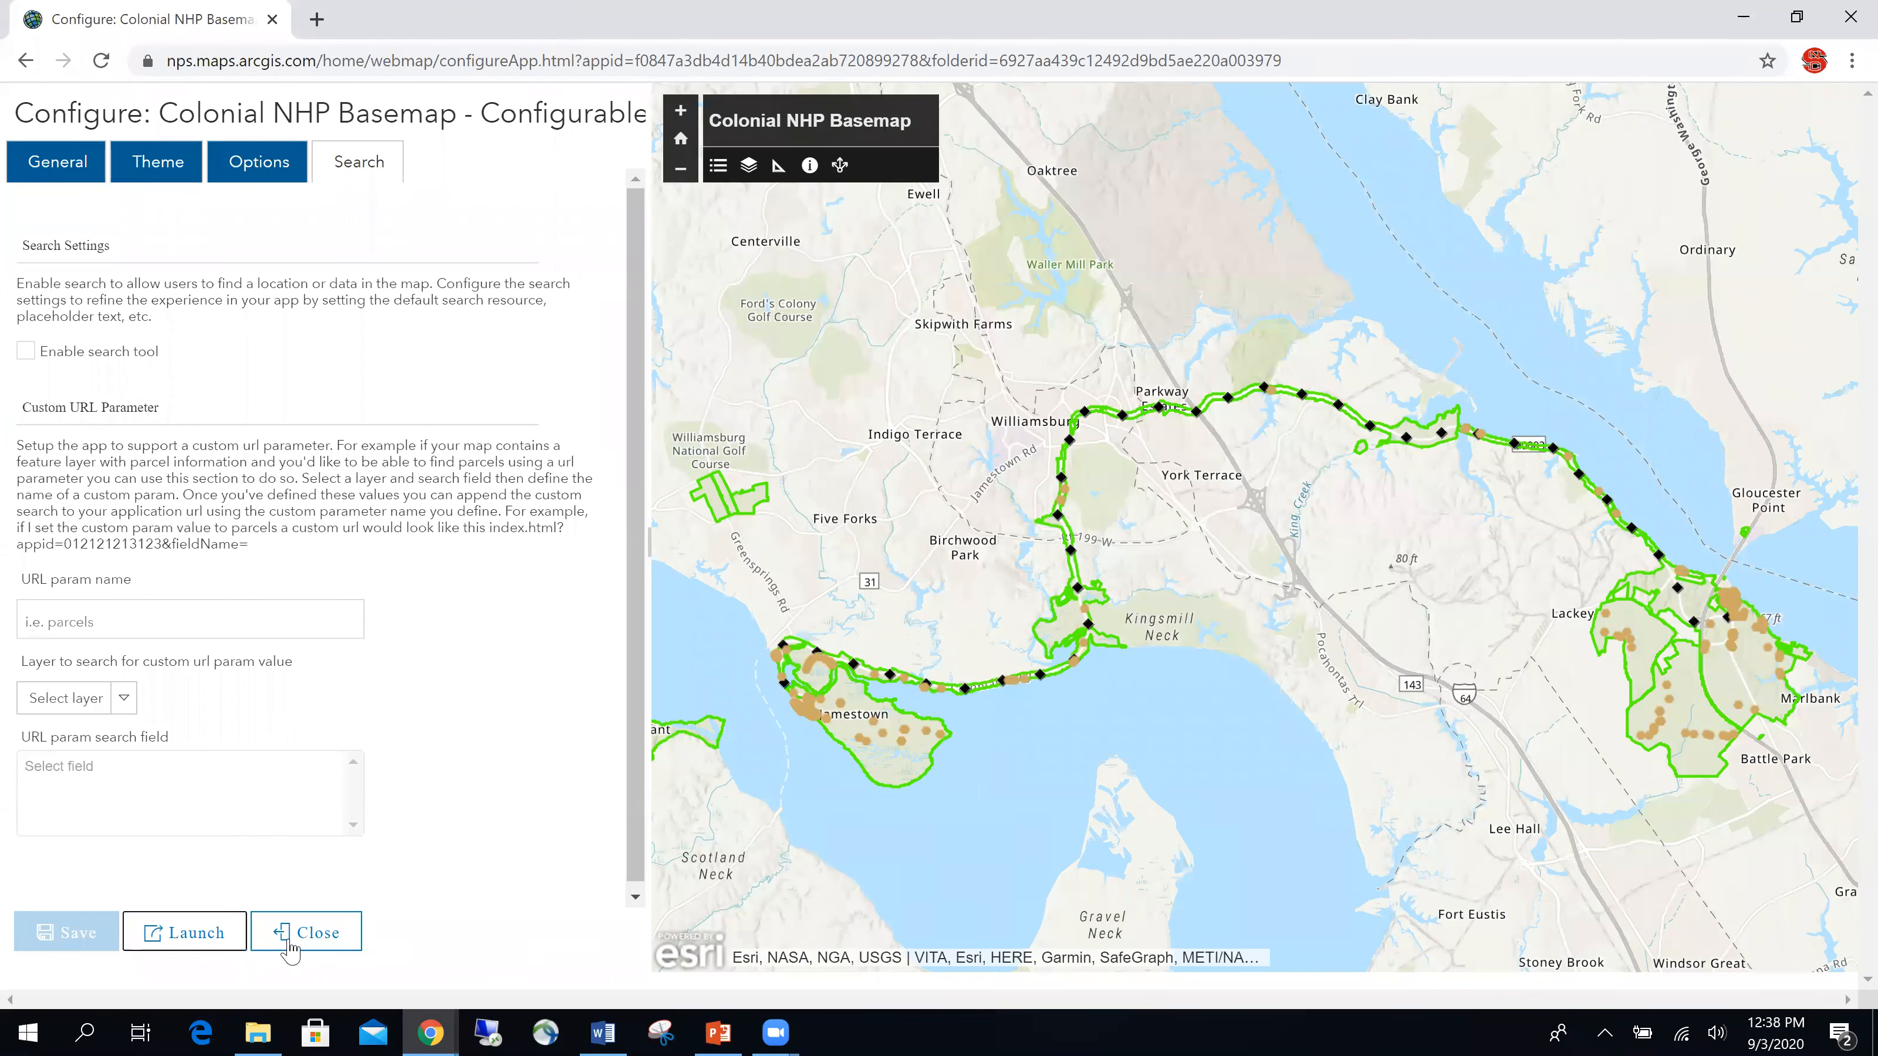
# - Close the app configuration and open the Colonial NHP Basemap web map's item page from the How-To Videos content
pyautogui.click(317, 934)
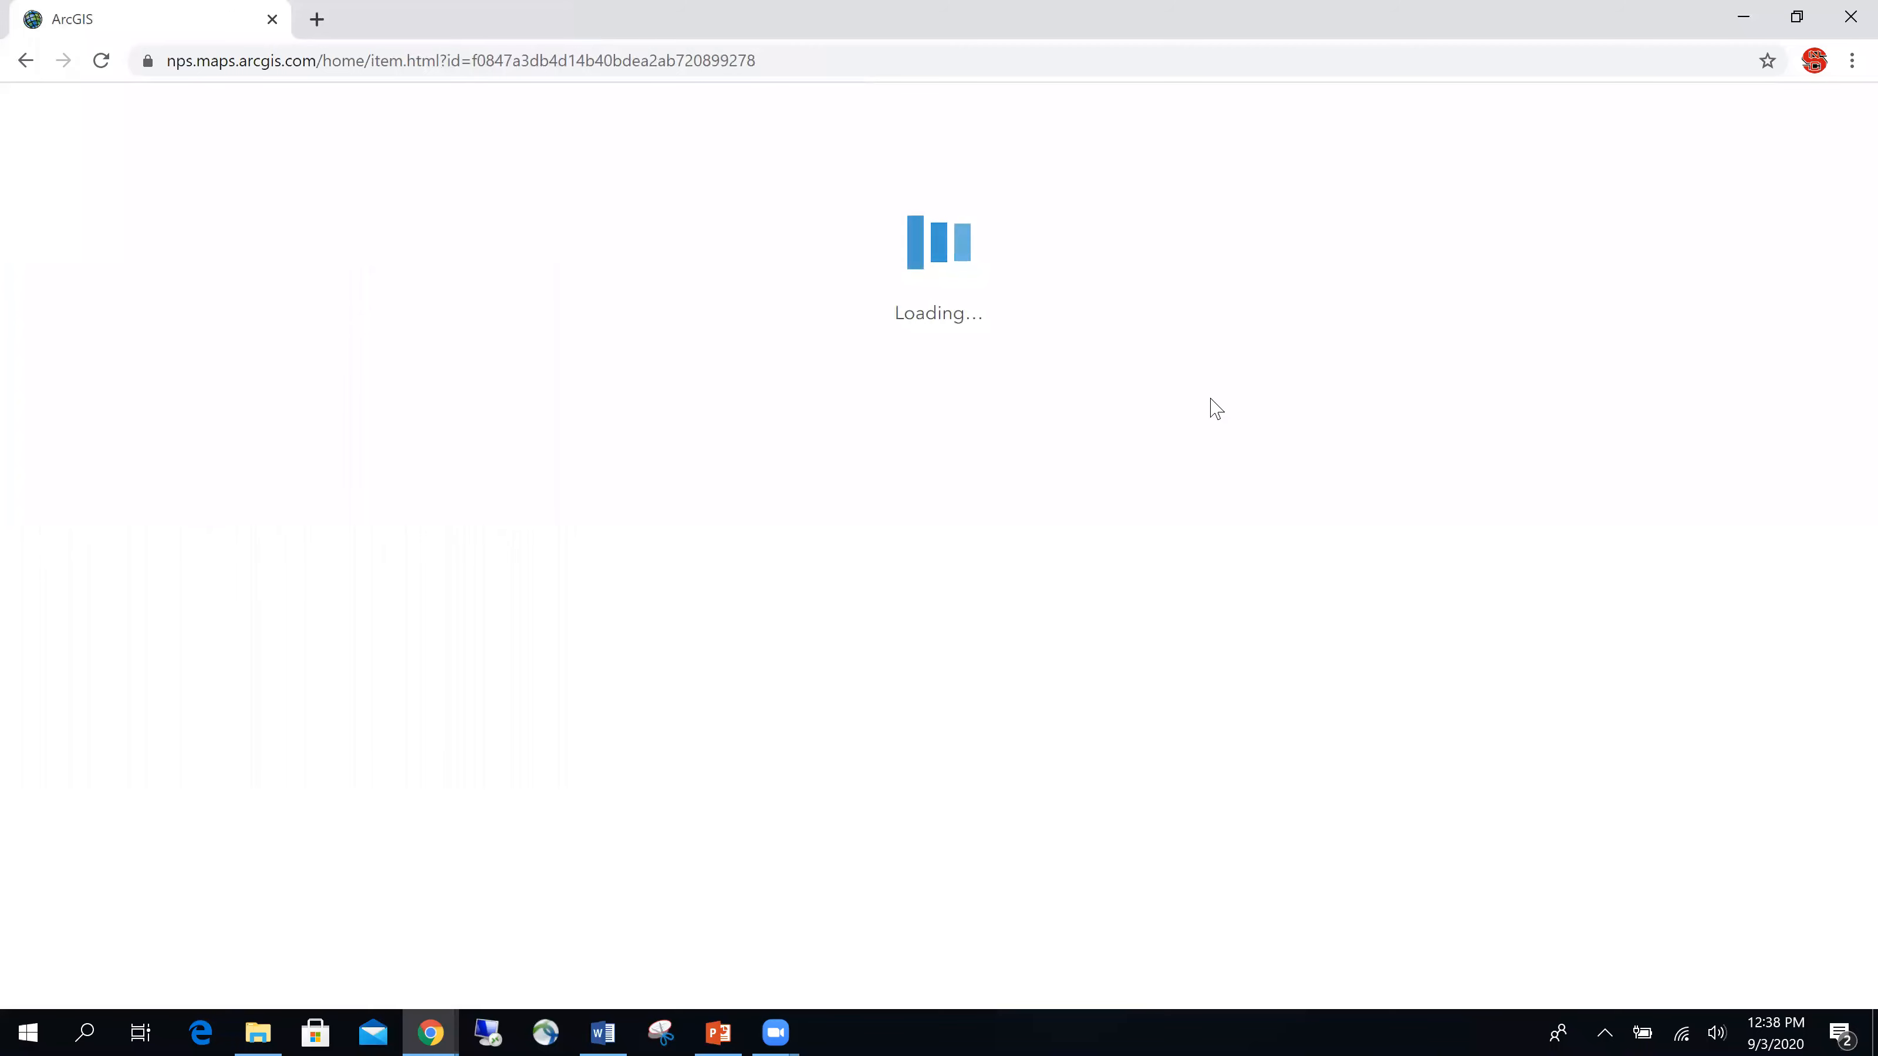
pyautogui.click(717, 123)
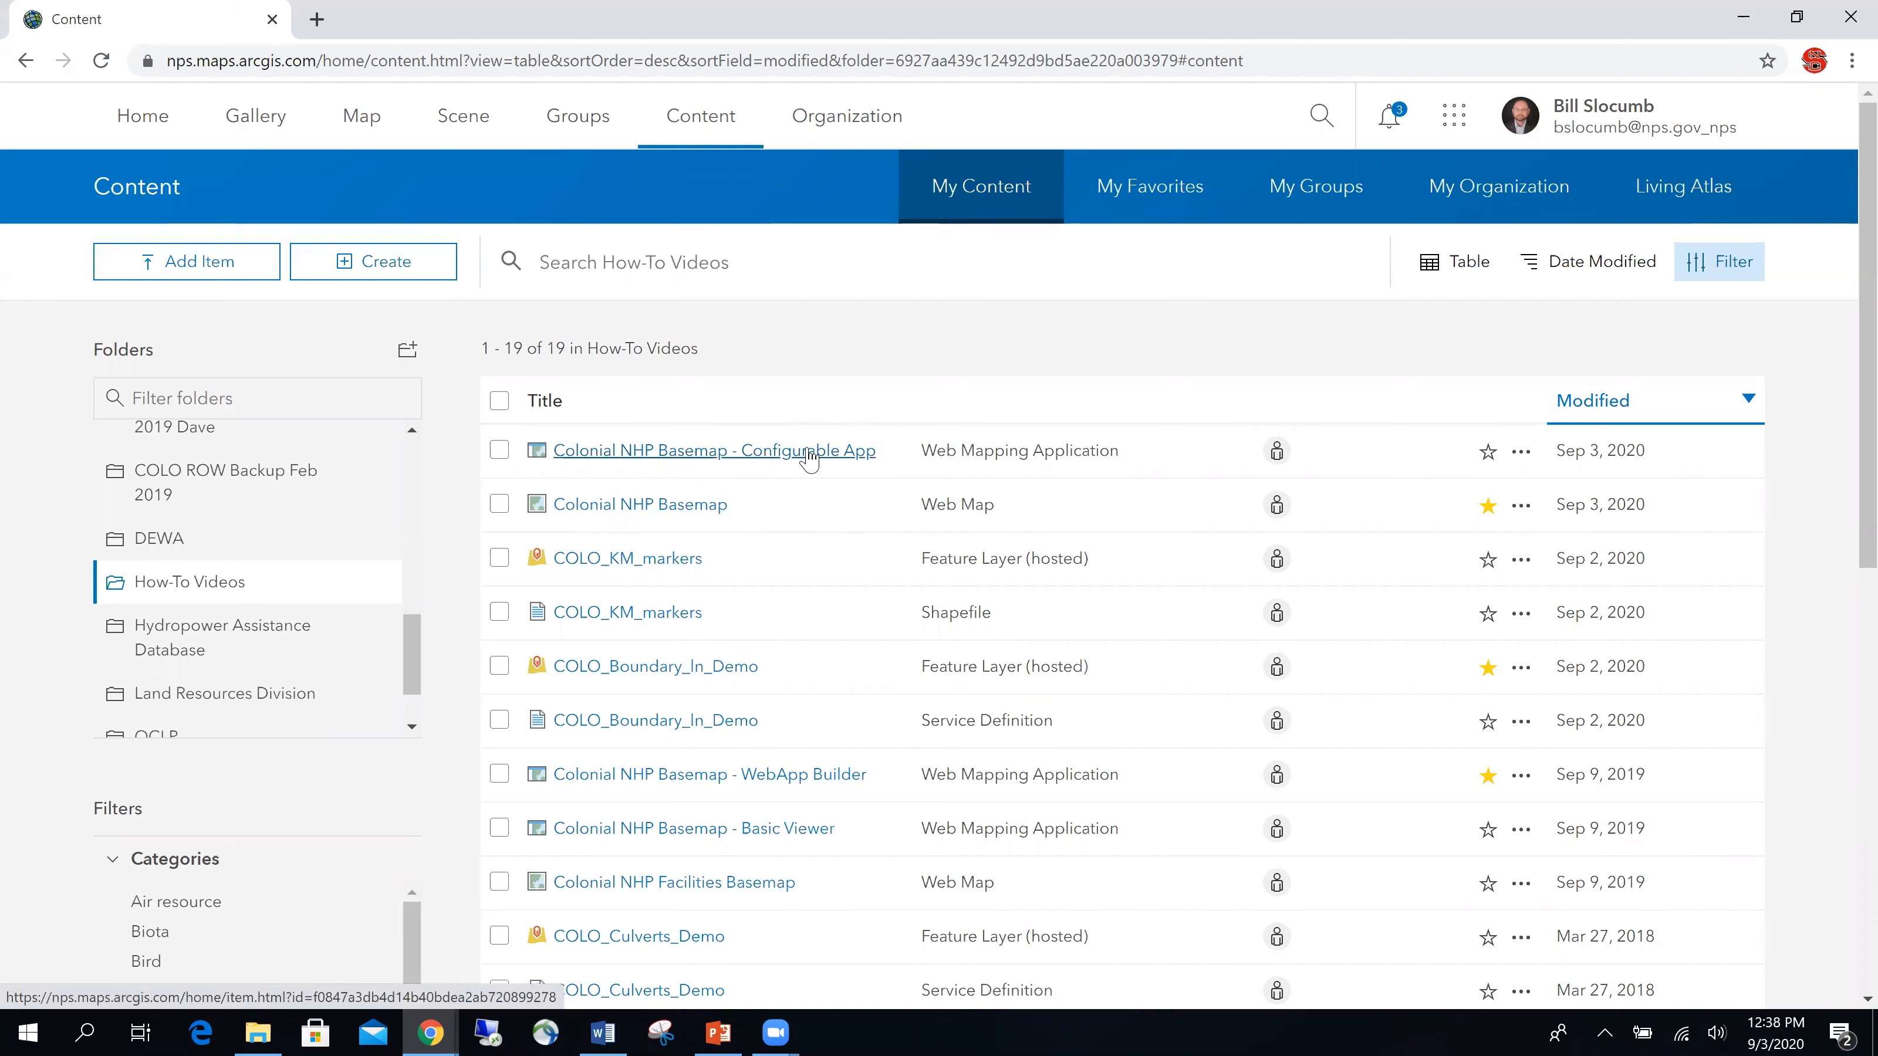
pyautogui.click(648, 505)
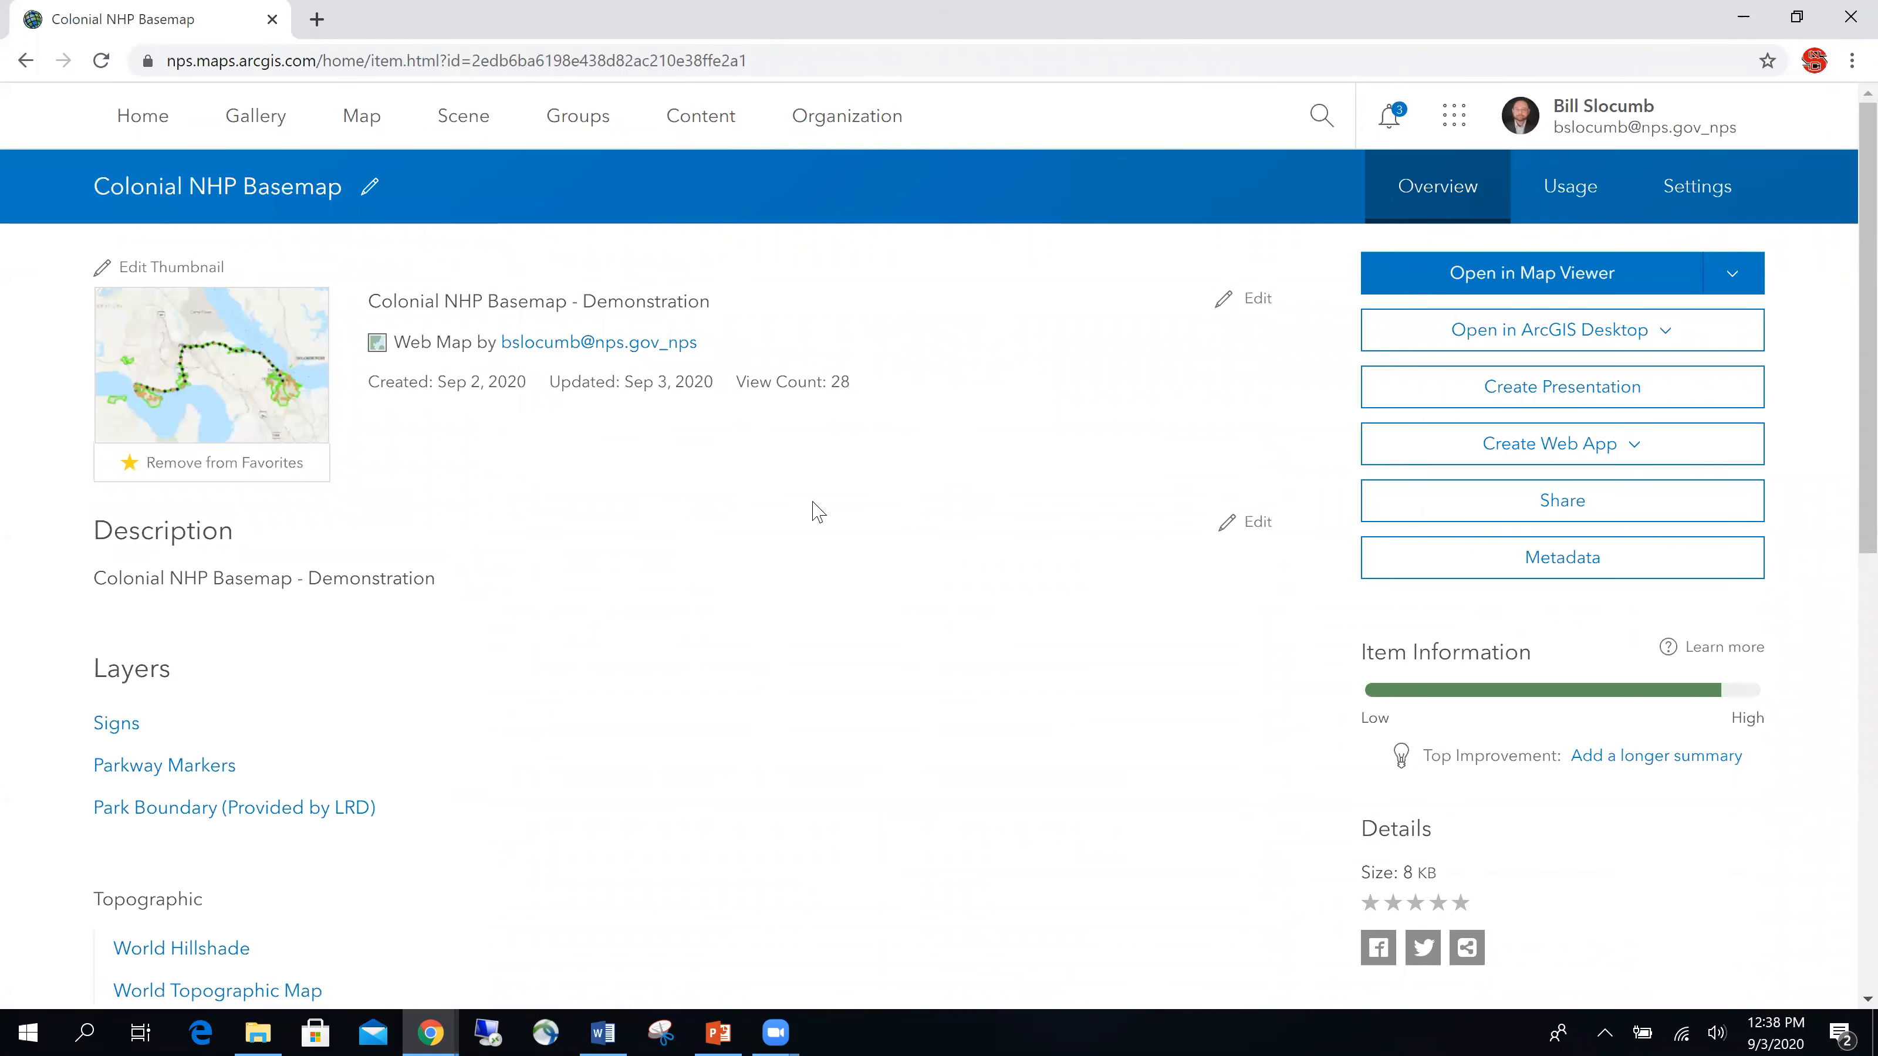
# - Start a new Web AppBuilder app from the web map, using "Colonial NHP Basemap - WebApp v2" as both title and summary
pyautogui.click(1590, 448)
pyautogui.click(1467, 664)
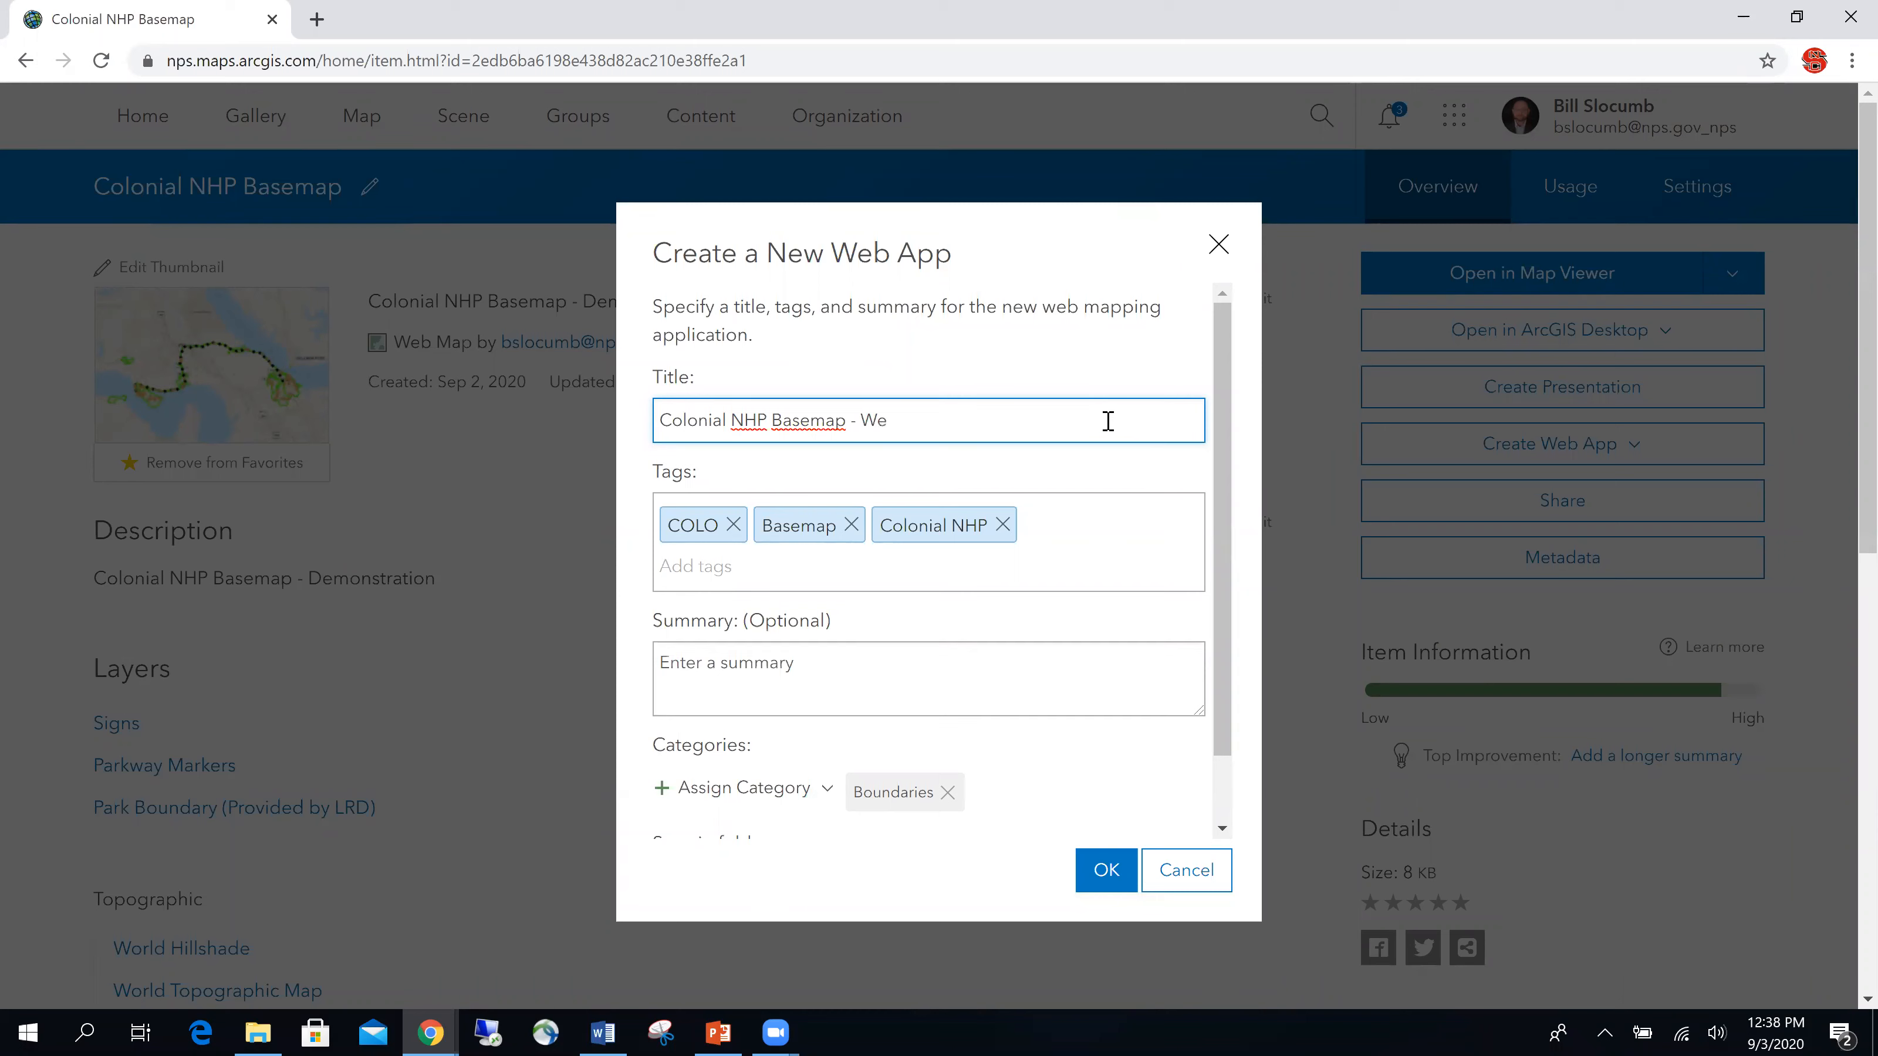
pyautogui.write('pp v2')
pyautogui.moveTo(968, 421); pyautogui.dragTo(599, 426)
pyautogui.hotkey('ctrl', 'c')
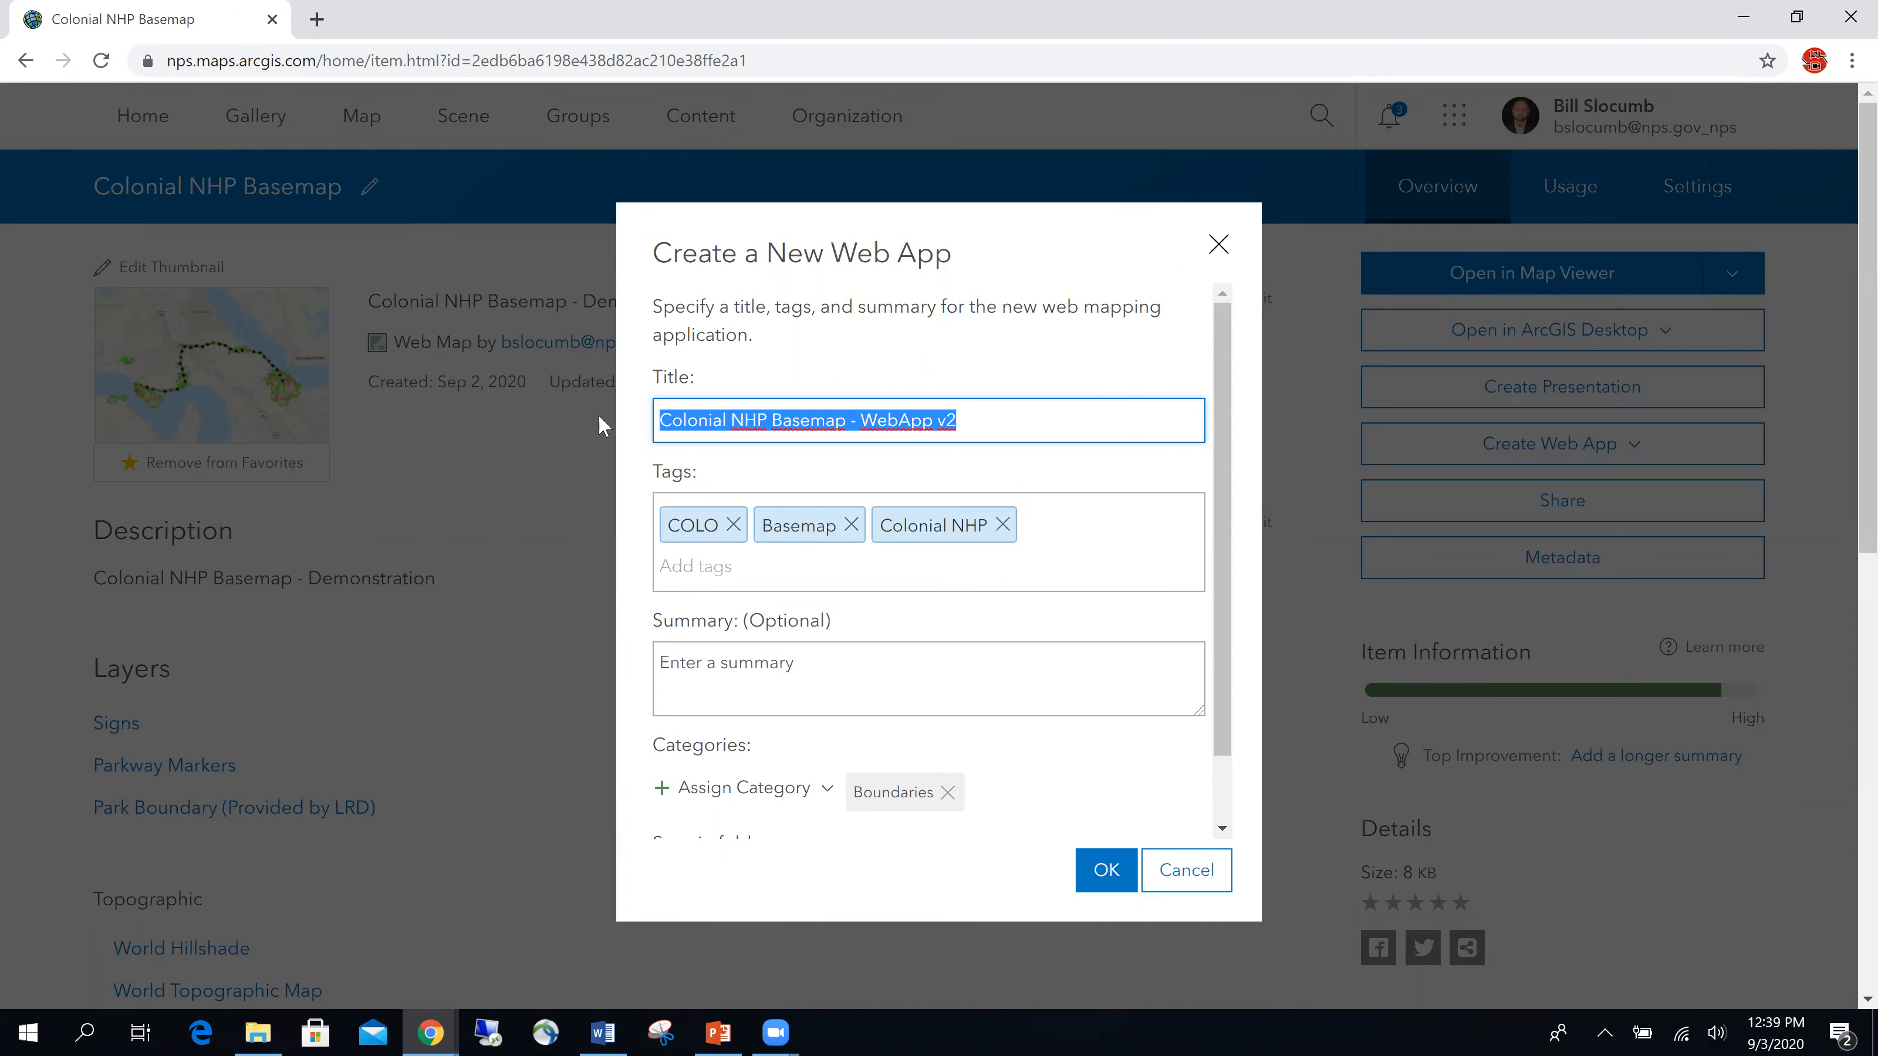
pyautogui.click(731, 671)
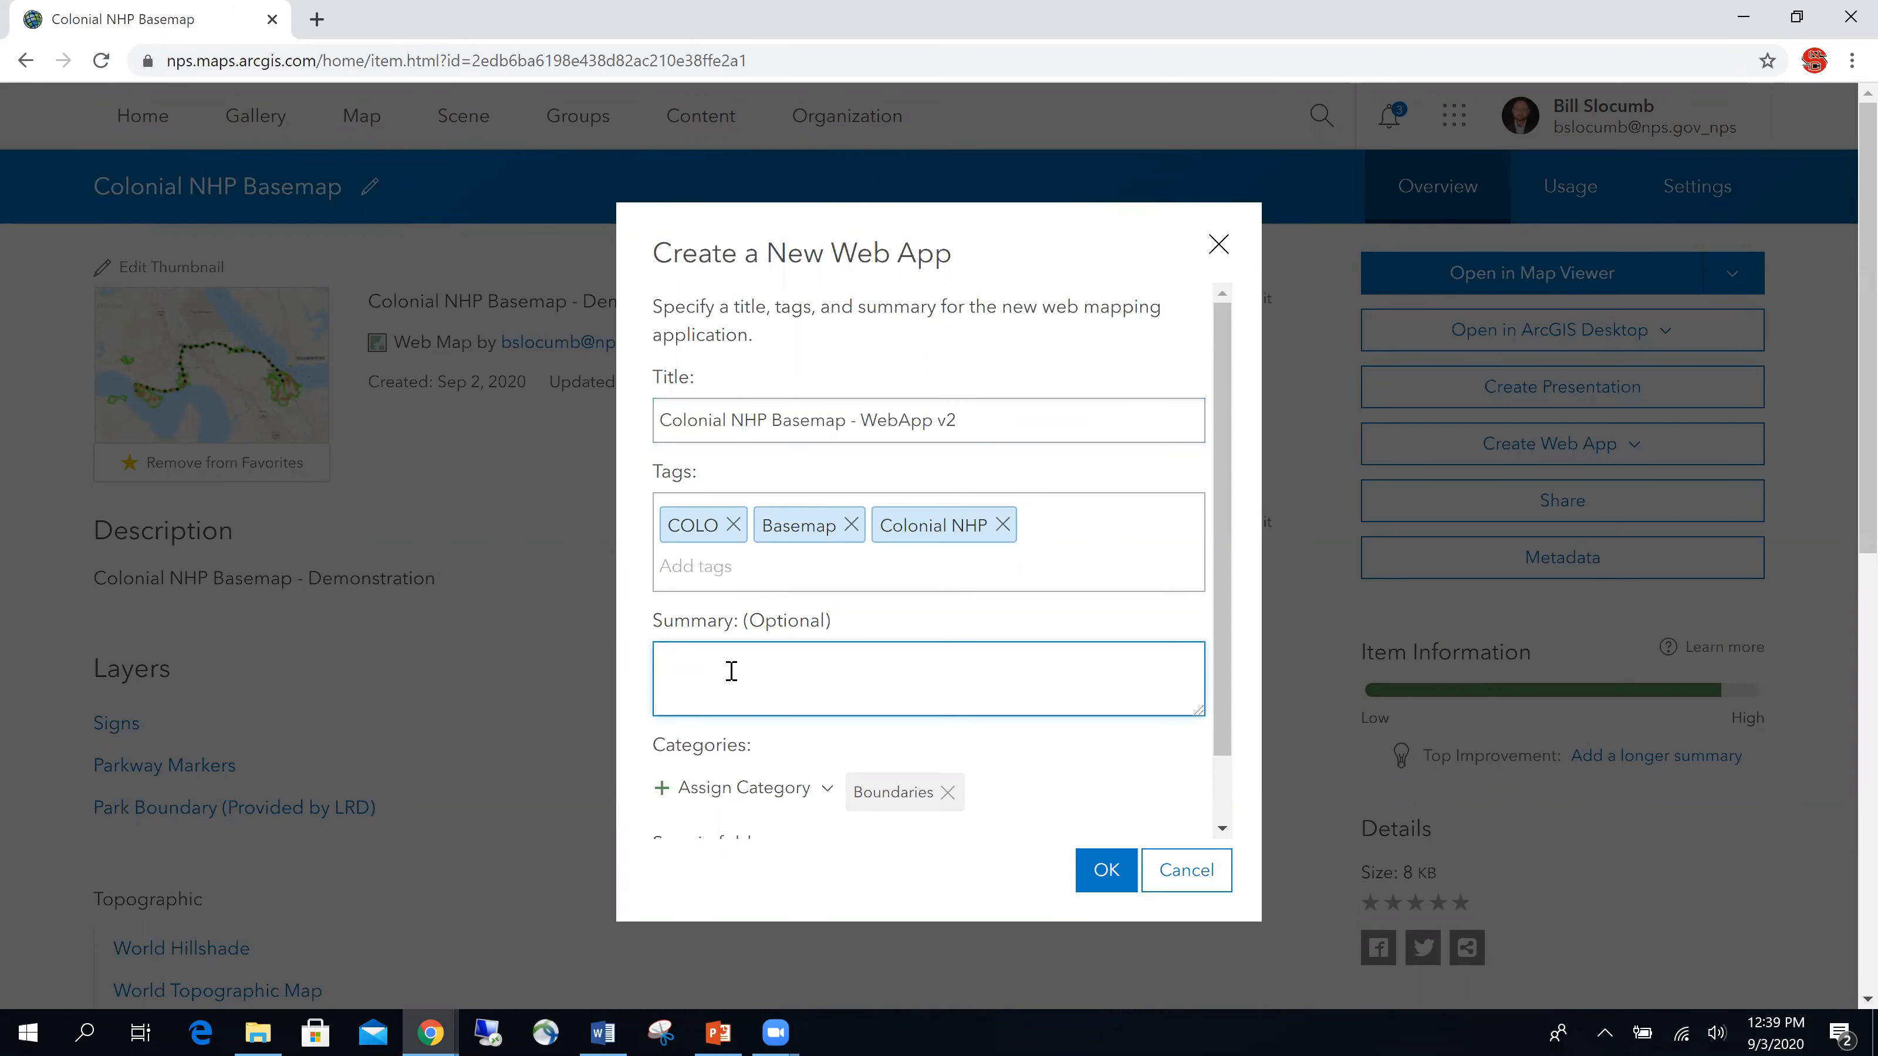
pyautogui.hotkey('ctrl', 'v')
# - Add the tag "Web App" and create the app in the How-To Videos folder
pyautogui.scroll(-1, 732, 671)
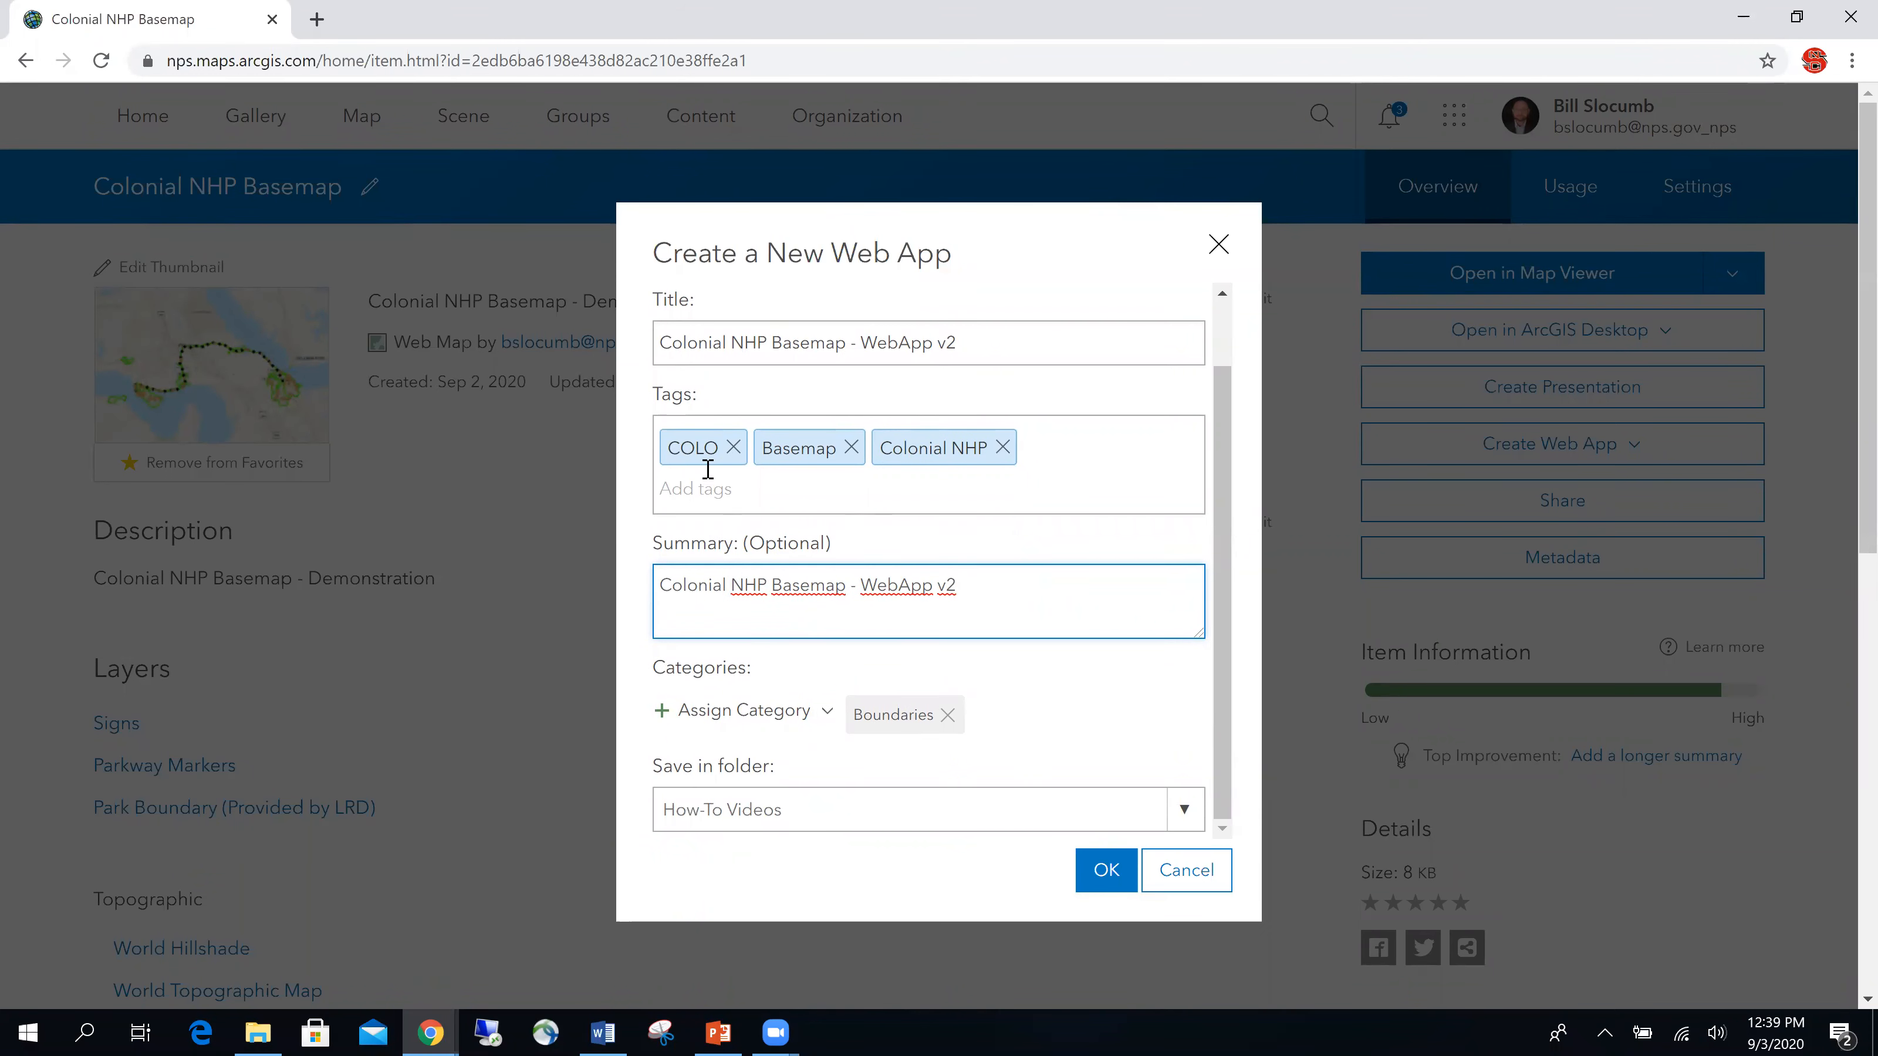
pyautogui.scroll(1, 708, 492)
pyautogui.click(710, 506)
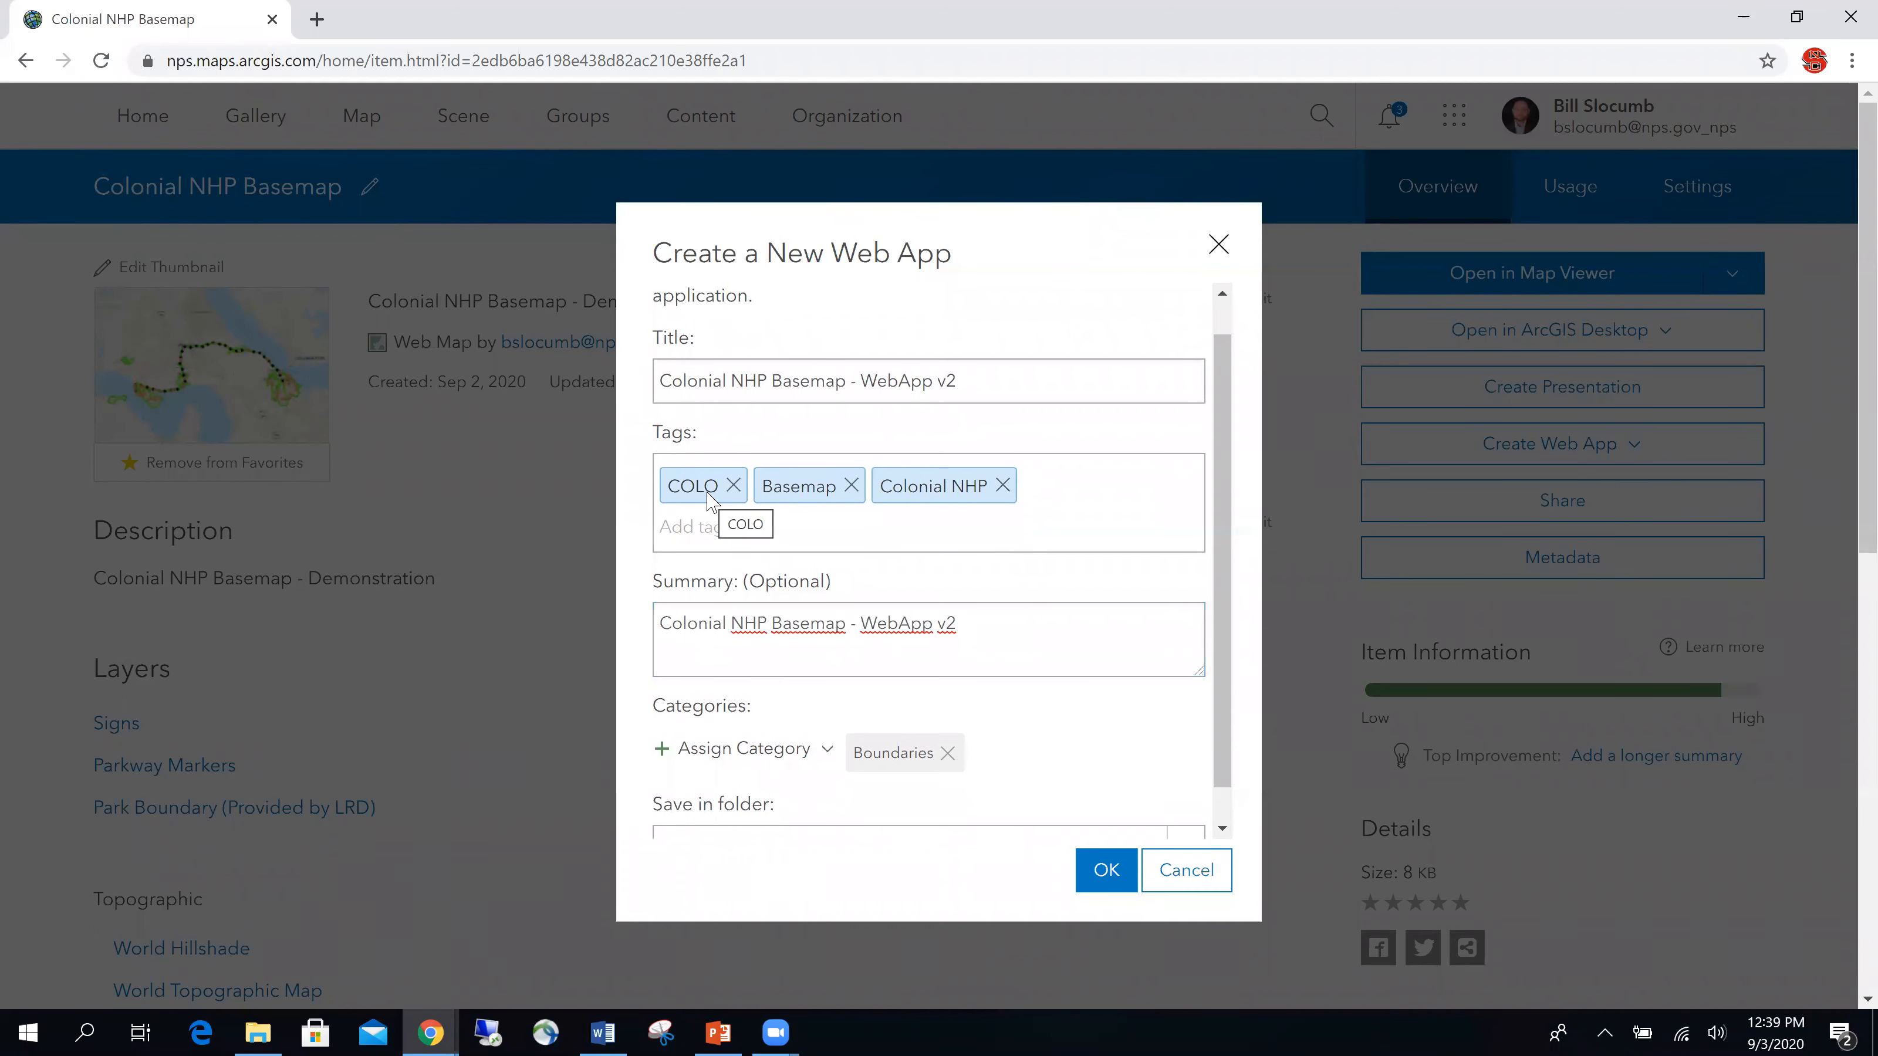
pyautogui.write('Web ap')
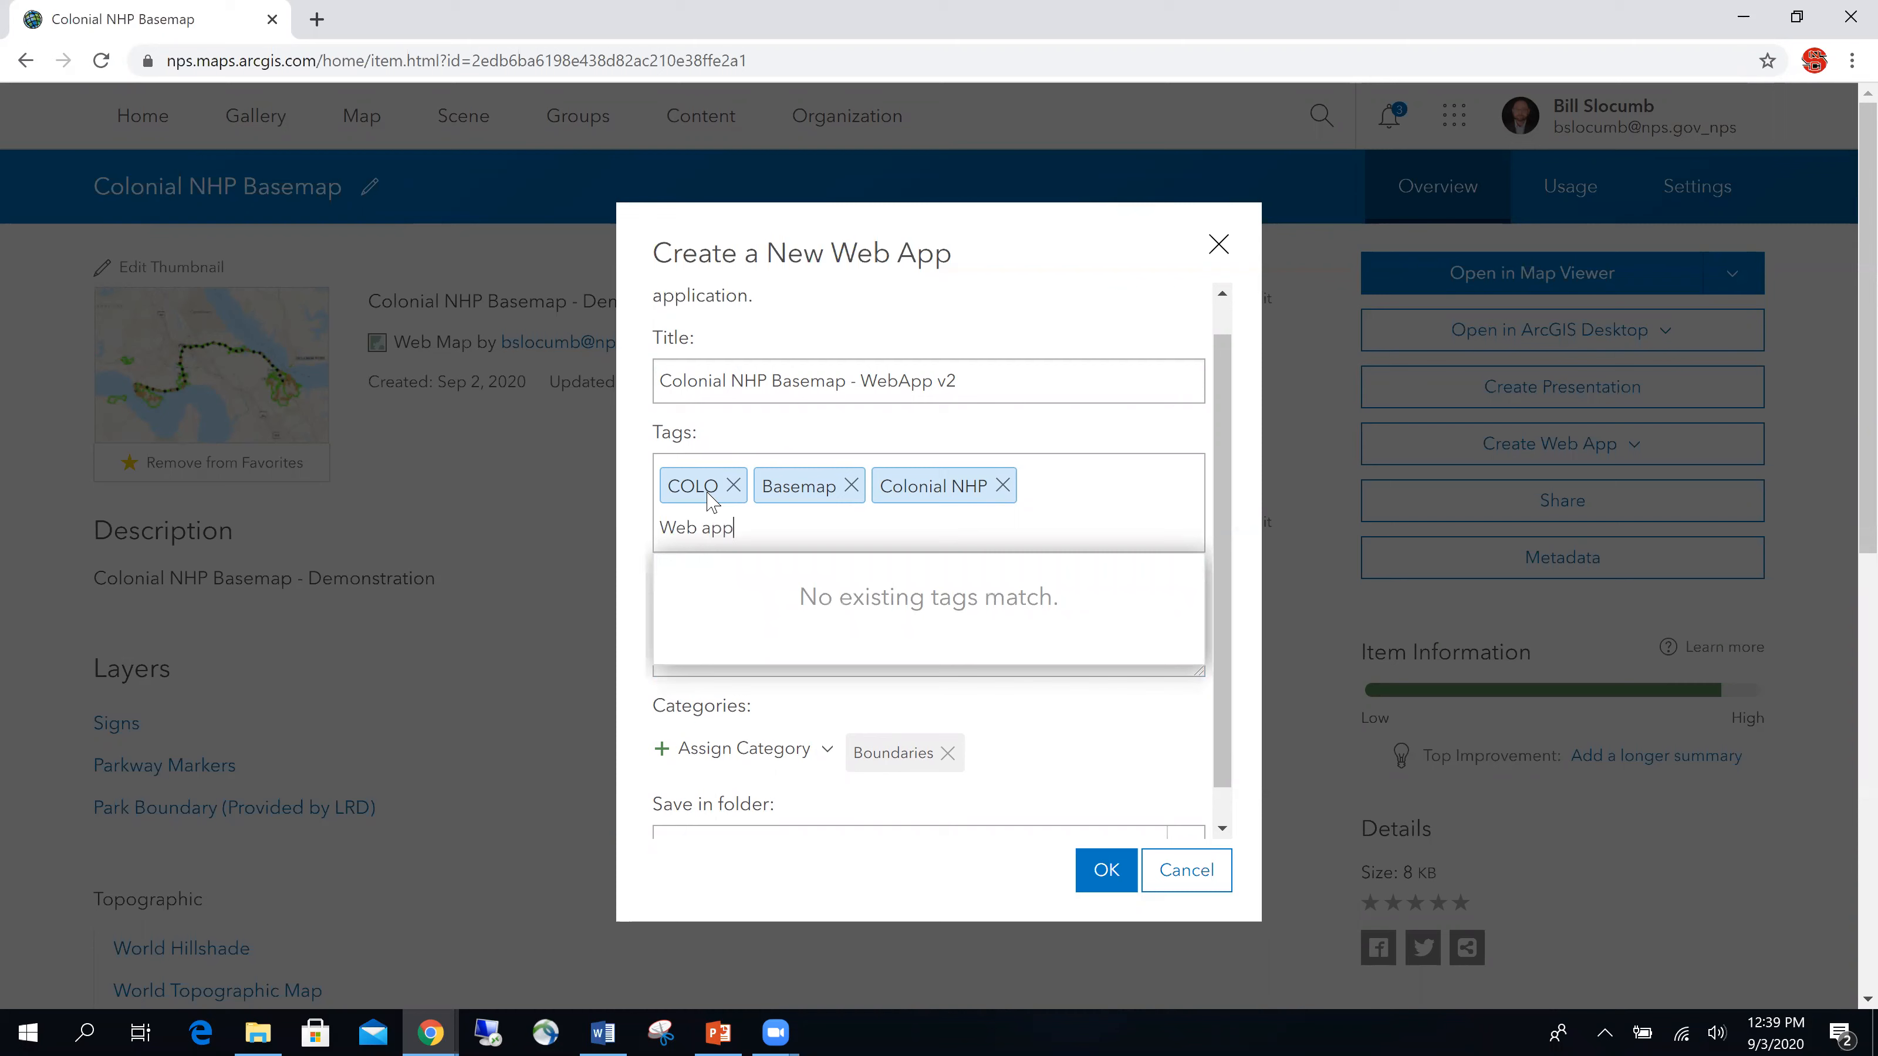
pyautogui.write('p')
pyautogui.press('Return')
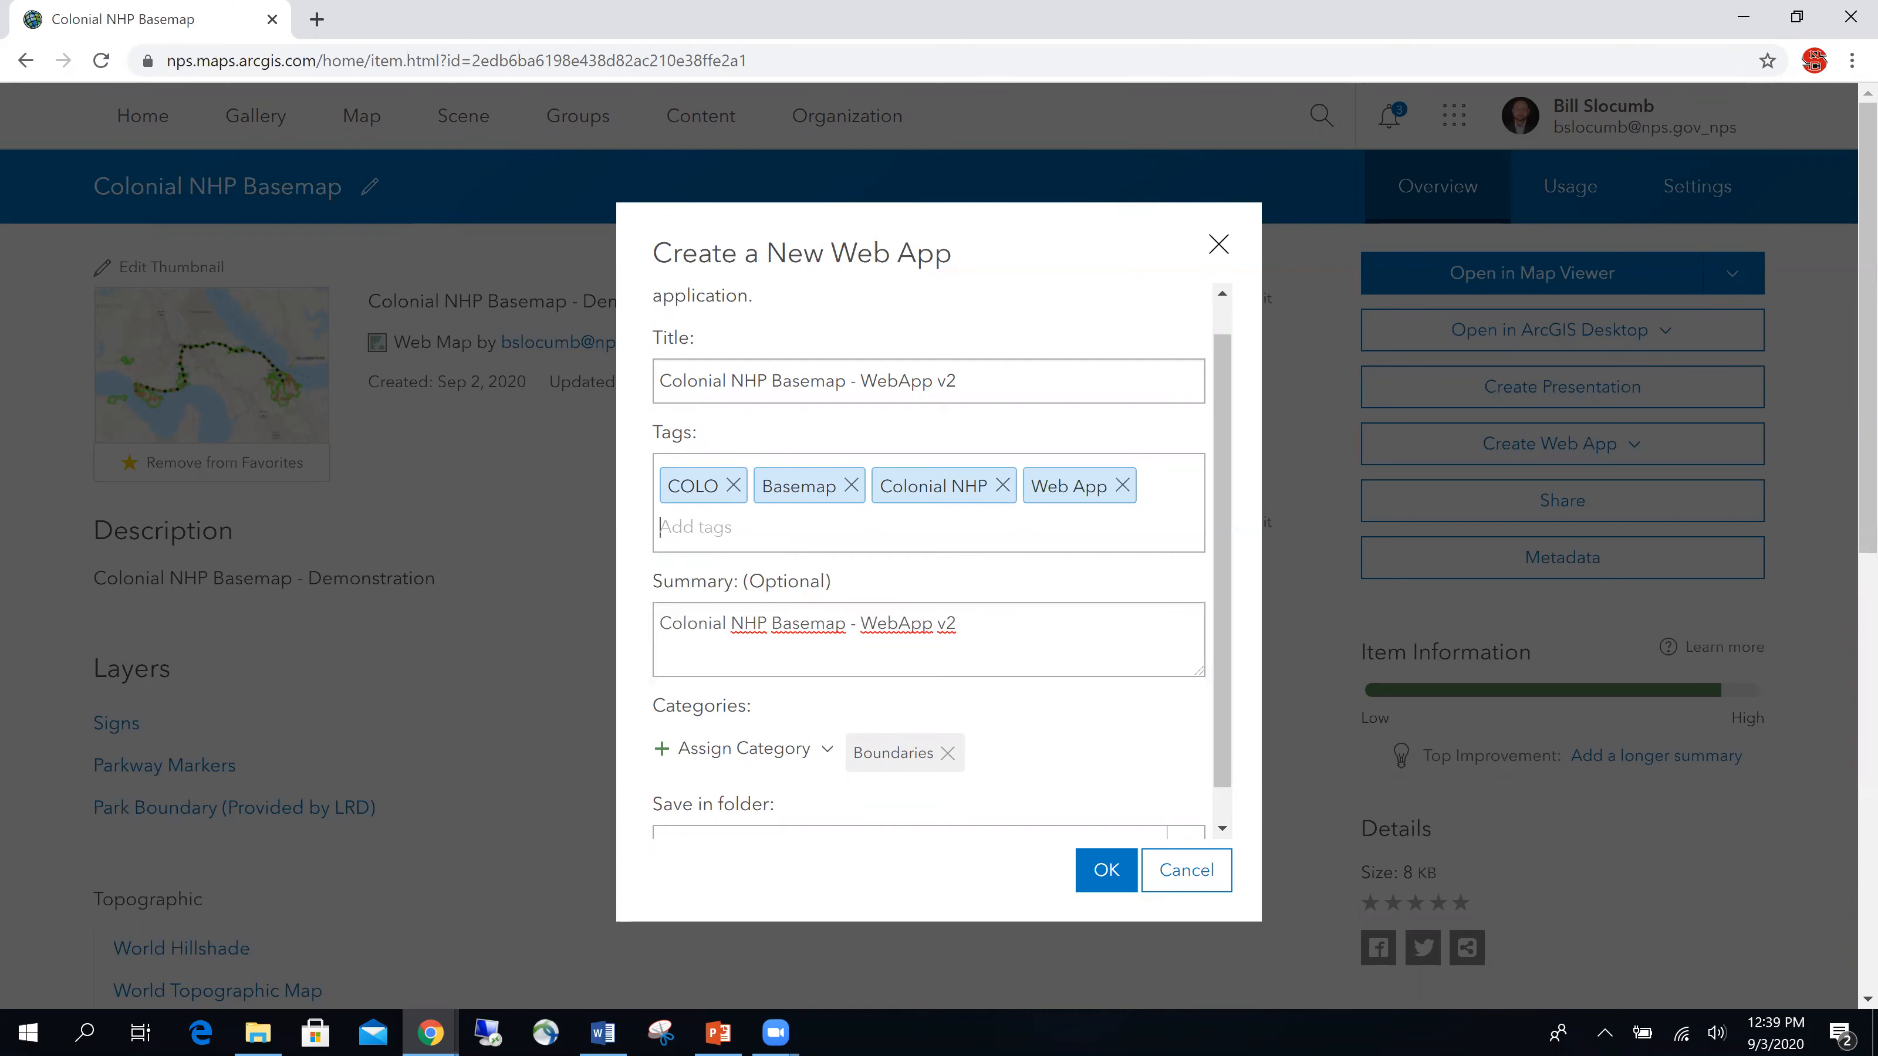
pyautogui.click(1115, 874)
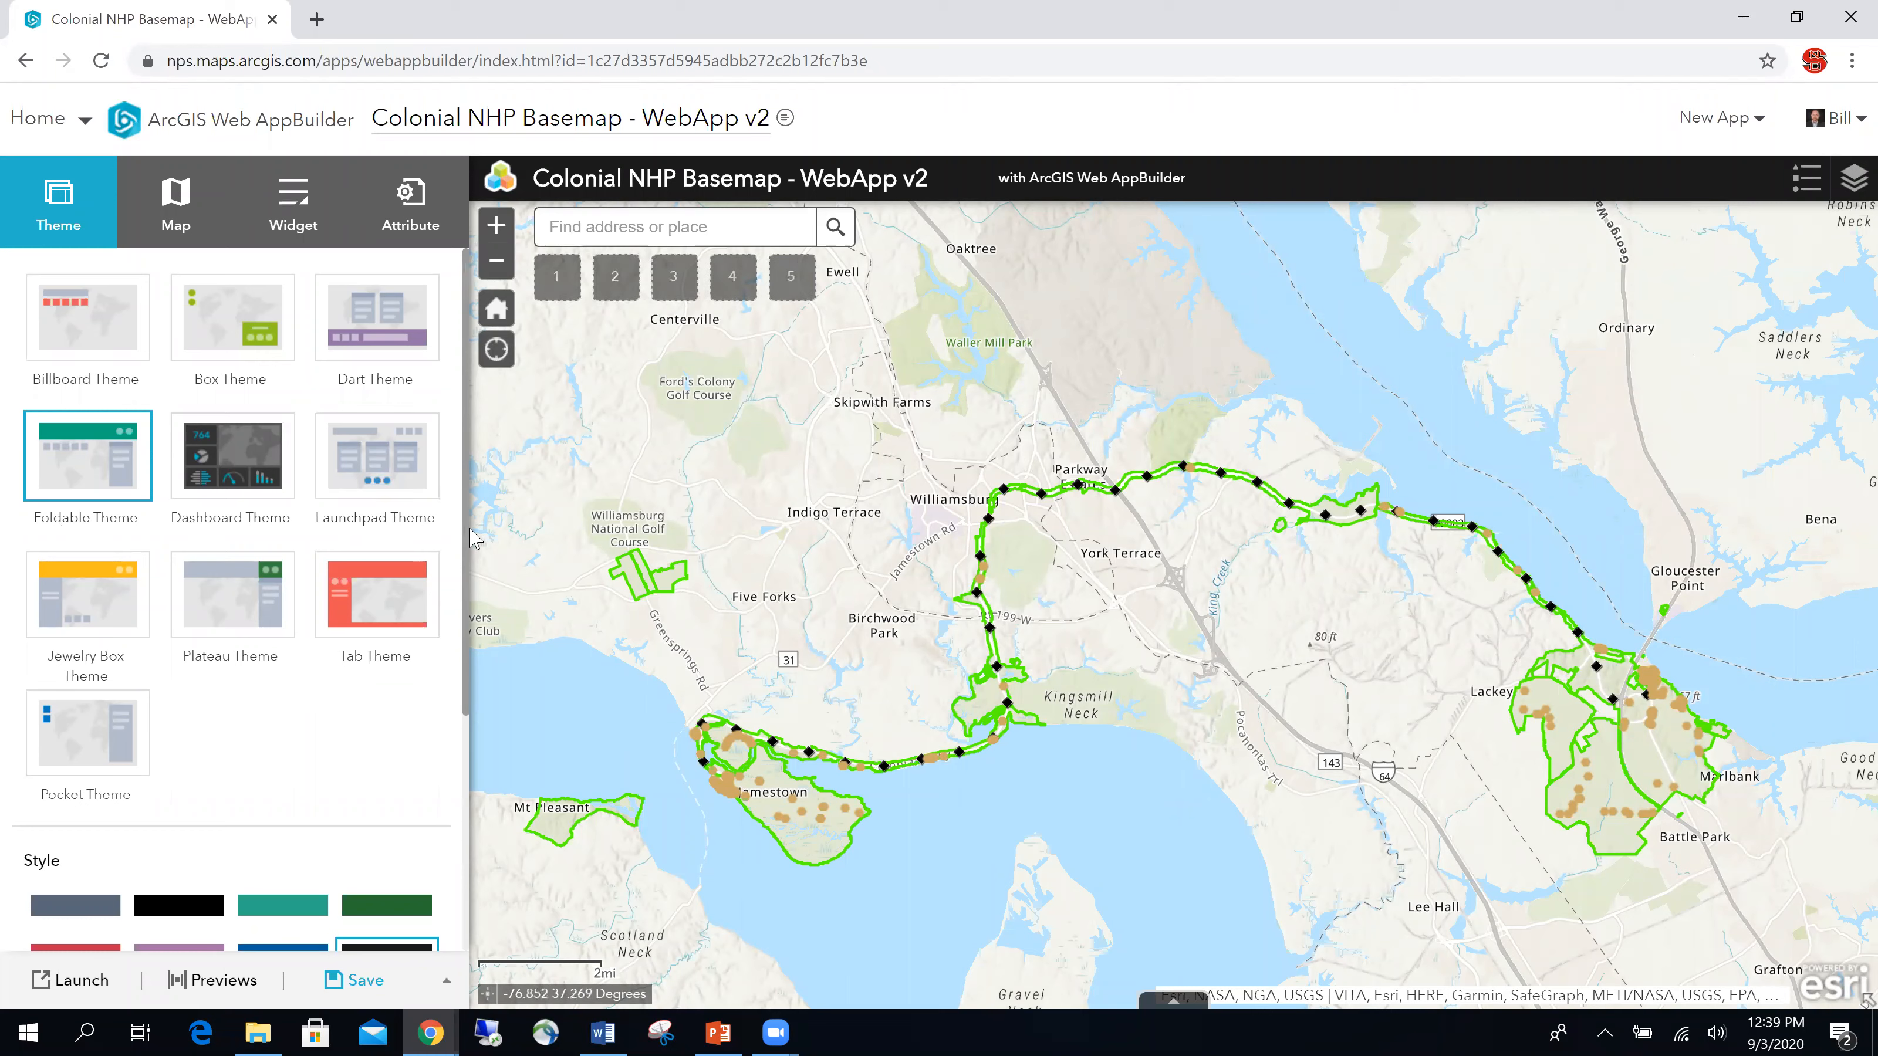
# - Review the available themes, styles and layouts, and apply the Billboard Theme to the app
pyautogui.scroll(-3, 457, 553)
pyautogui.moveTo(471, 714); pyautogui.dragTo(470, 818)
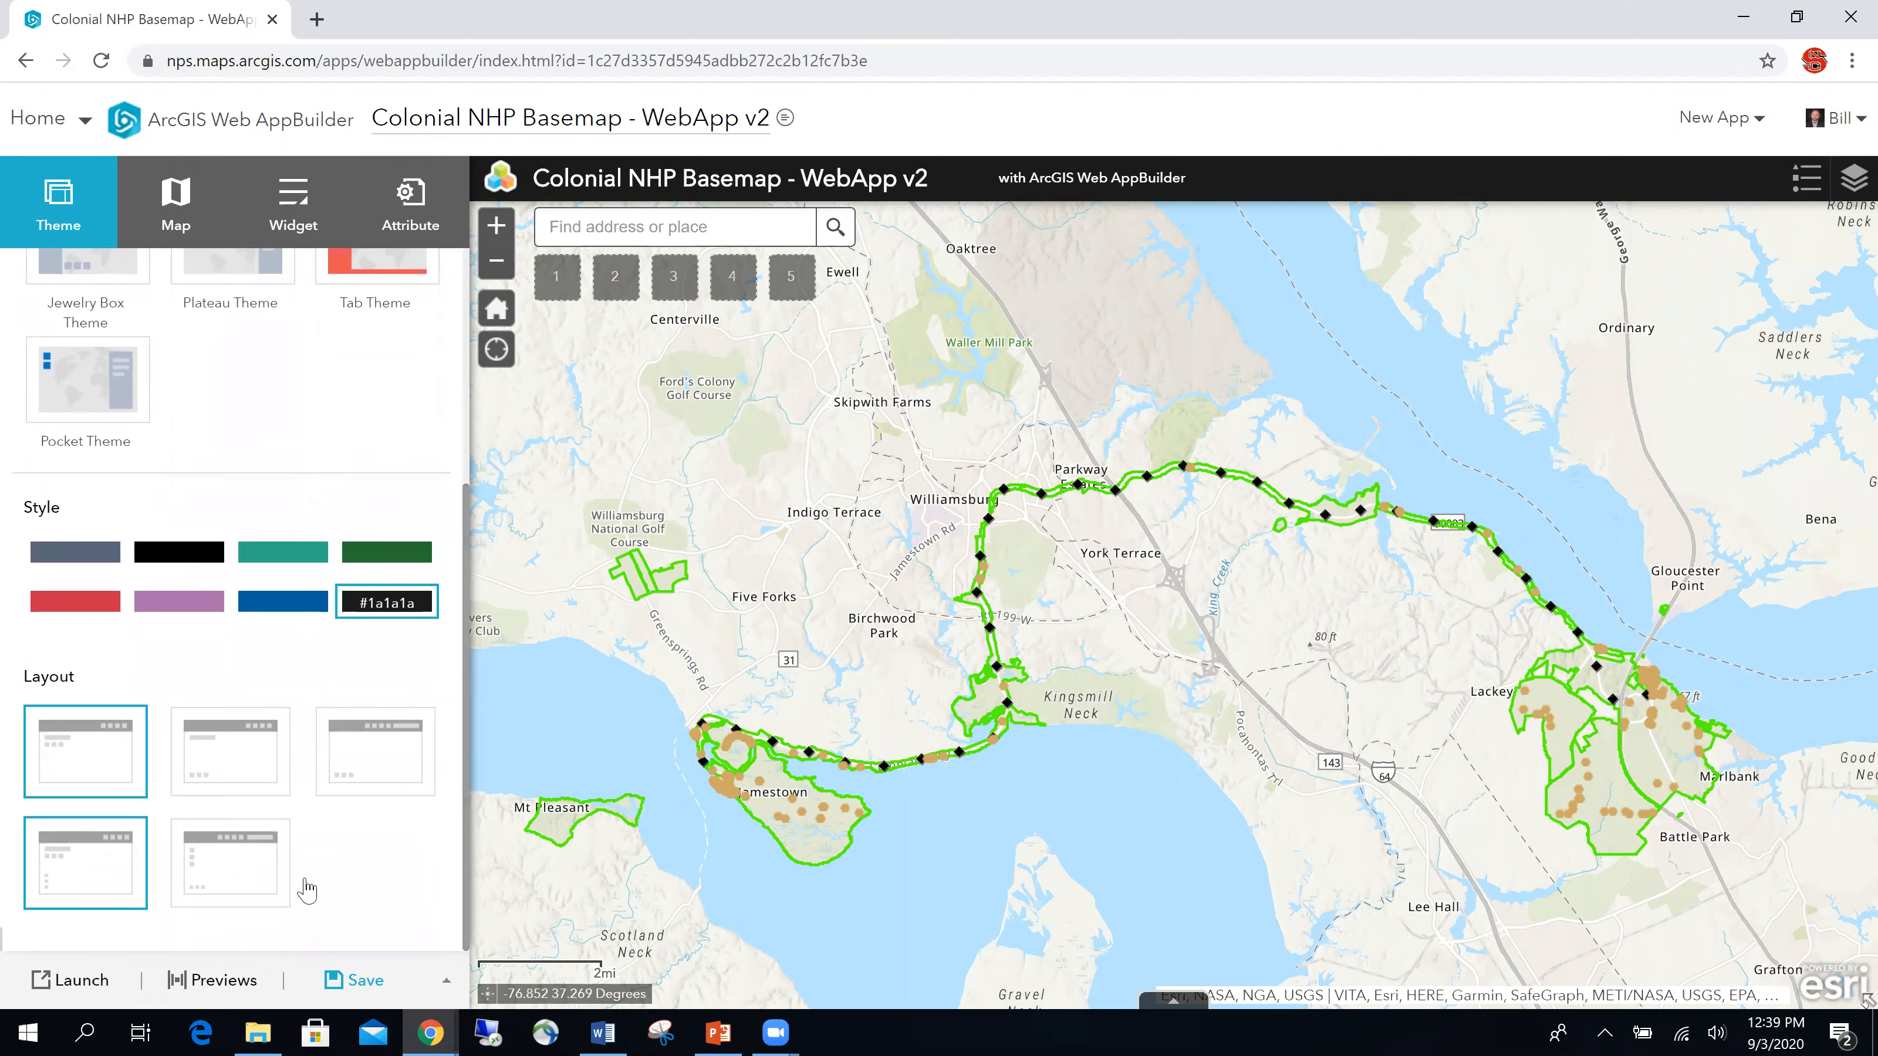
pyautogui.scroll(5, 467, 608)
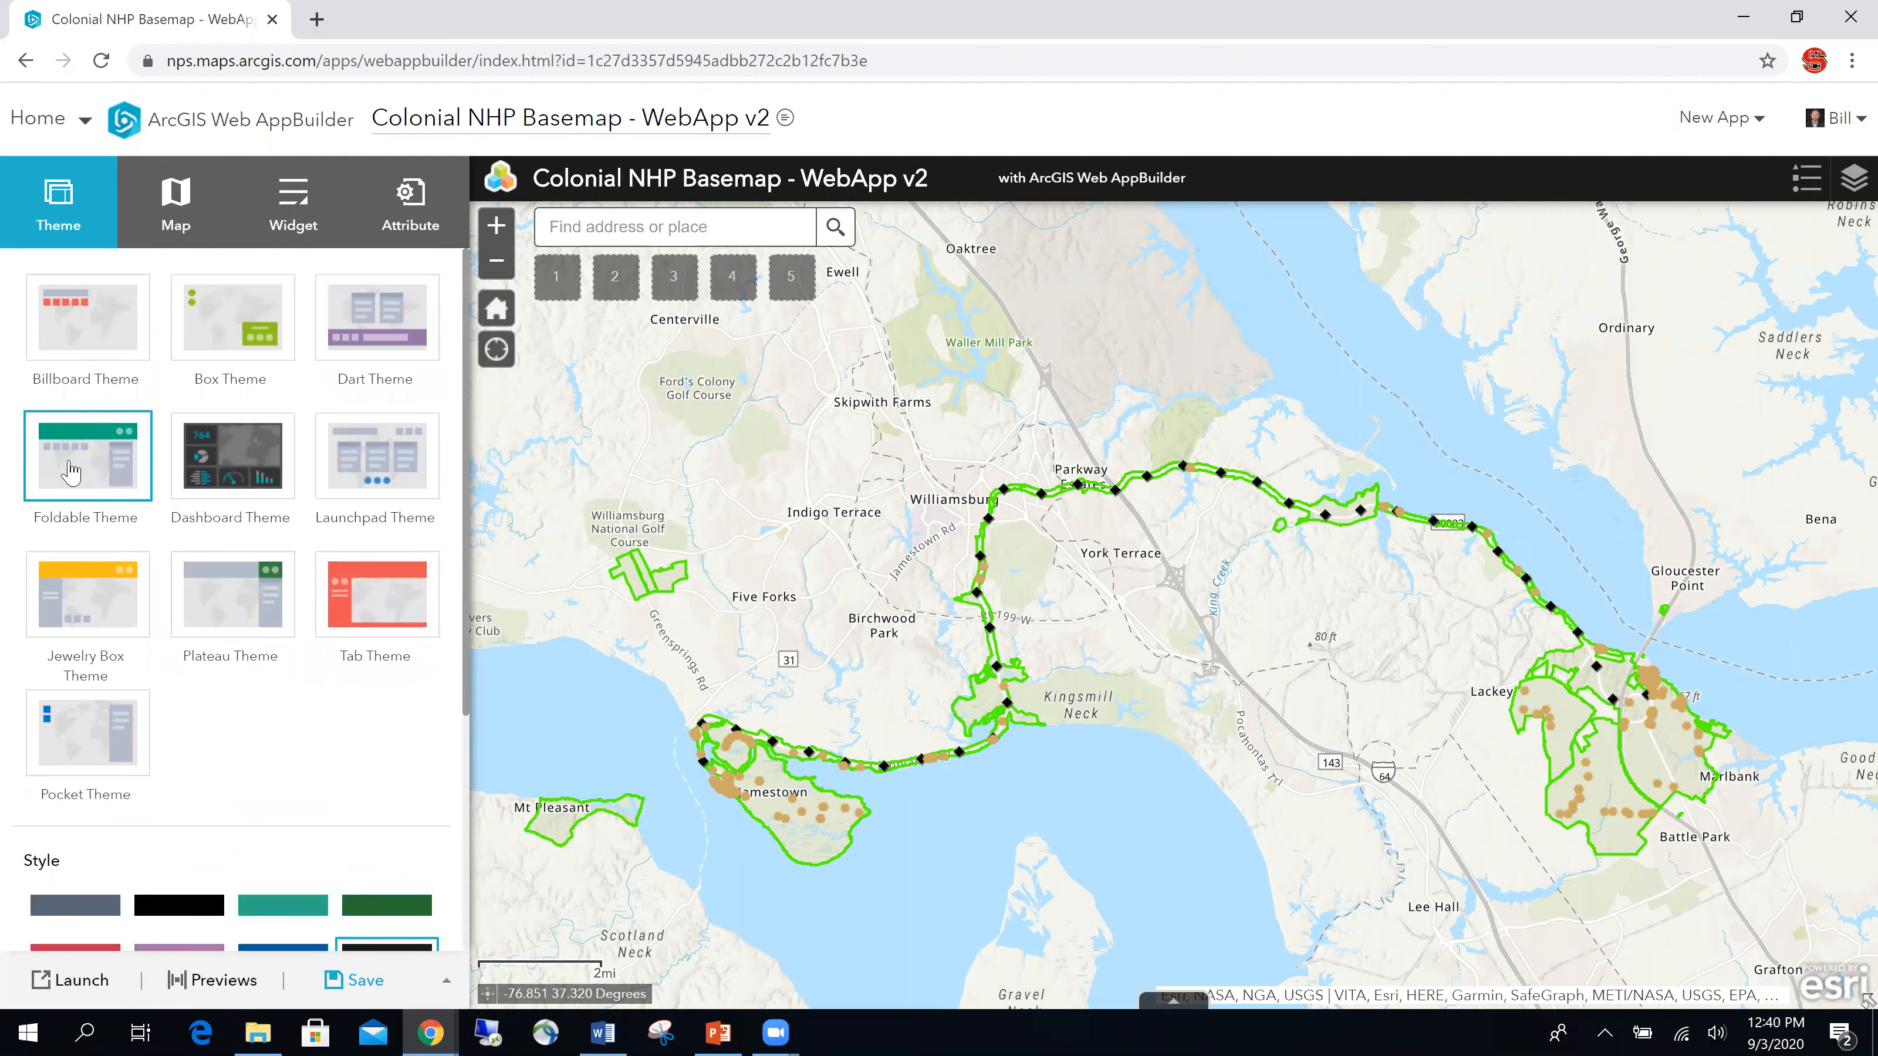
pyautogui.click(80, 341)
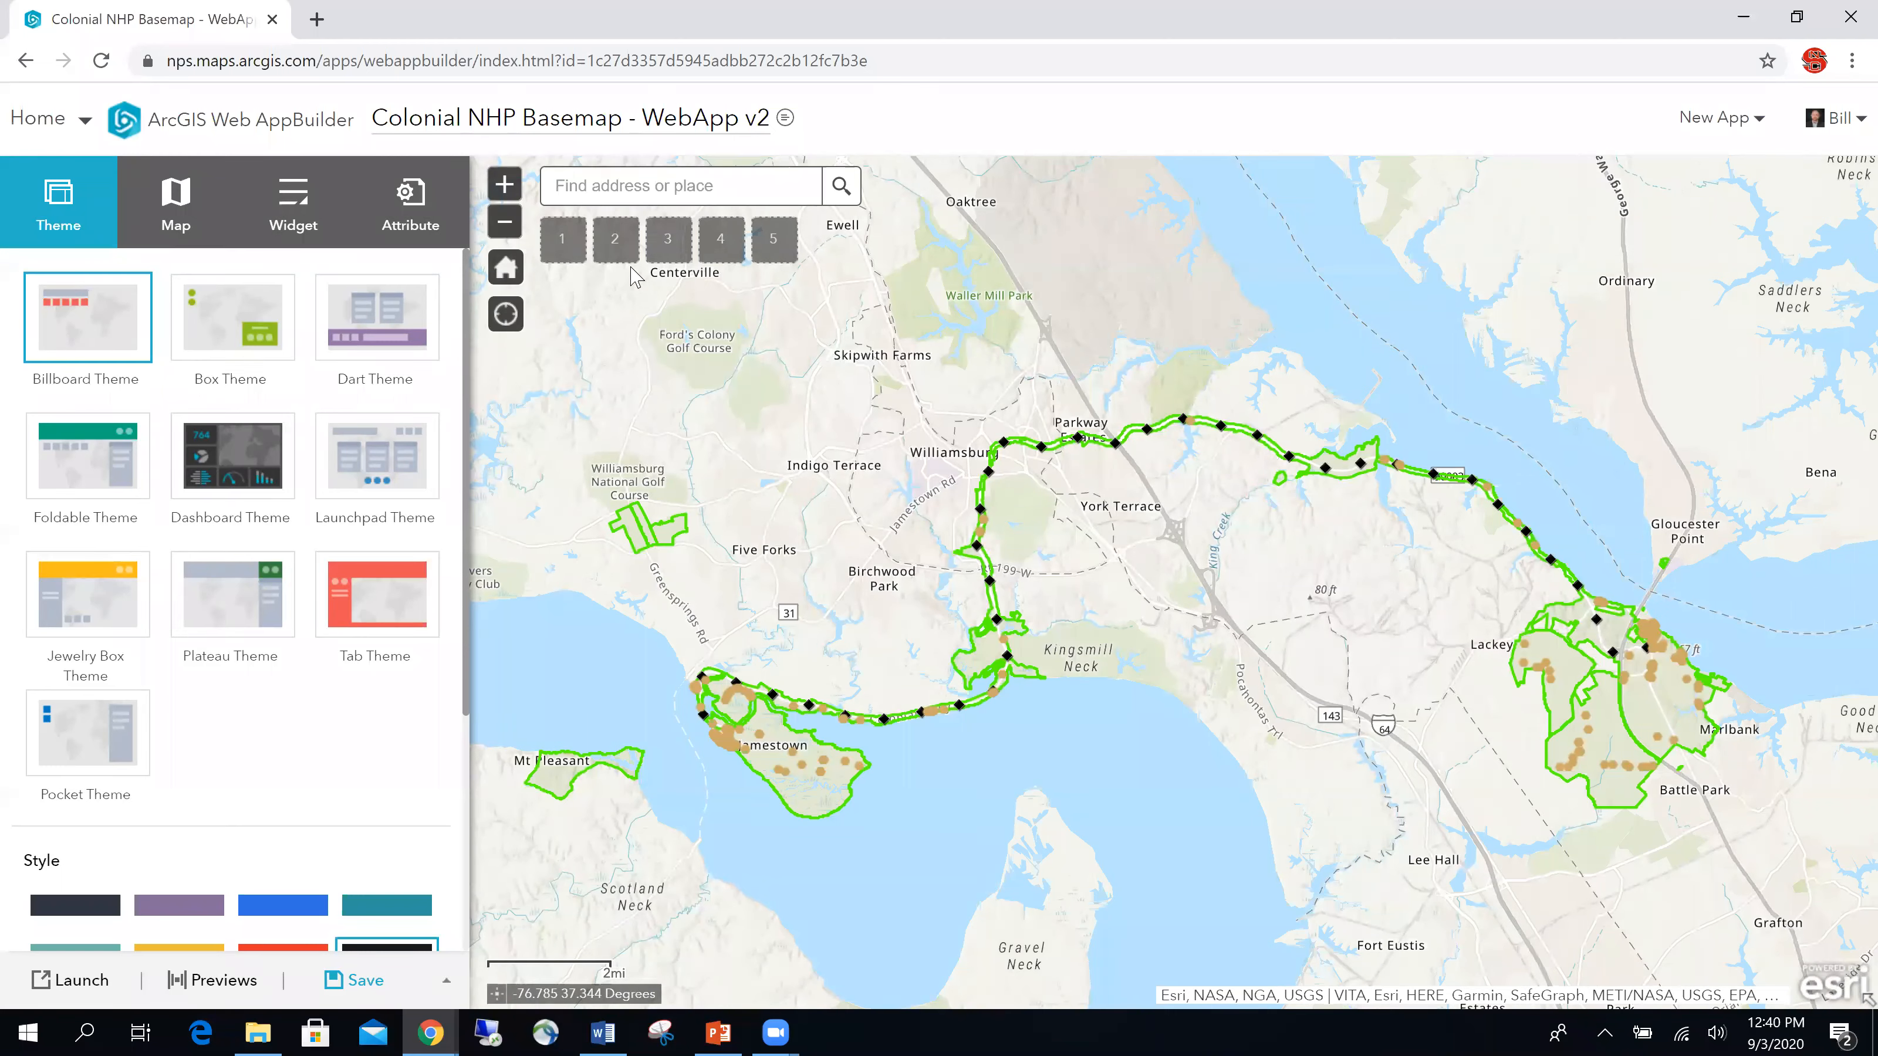
# - Review the app's map settings for the web map, initial extent, visible scales and refresh interval
pyautogui.click(174, 217)
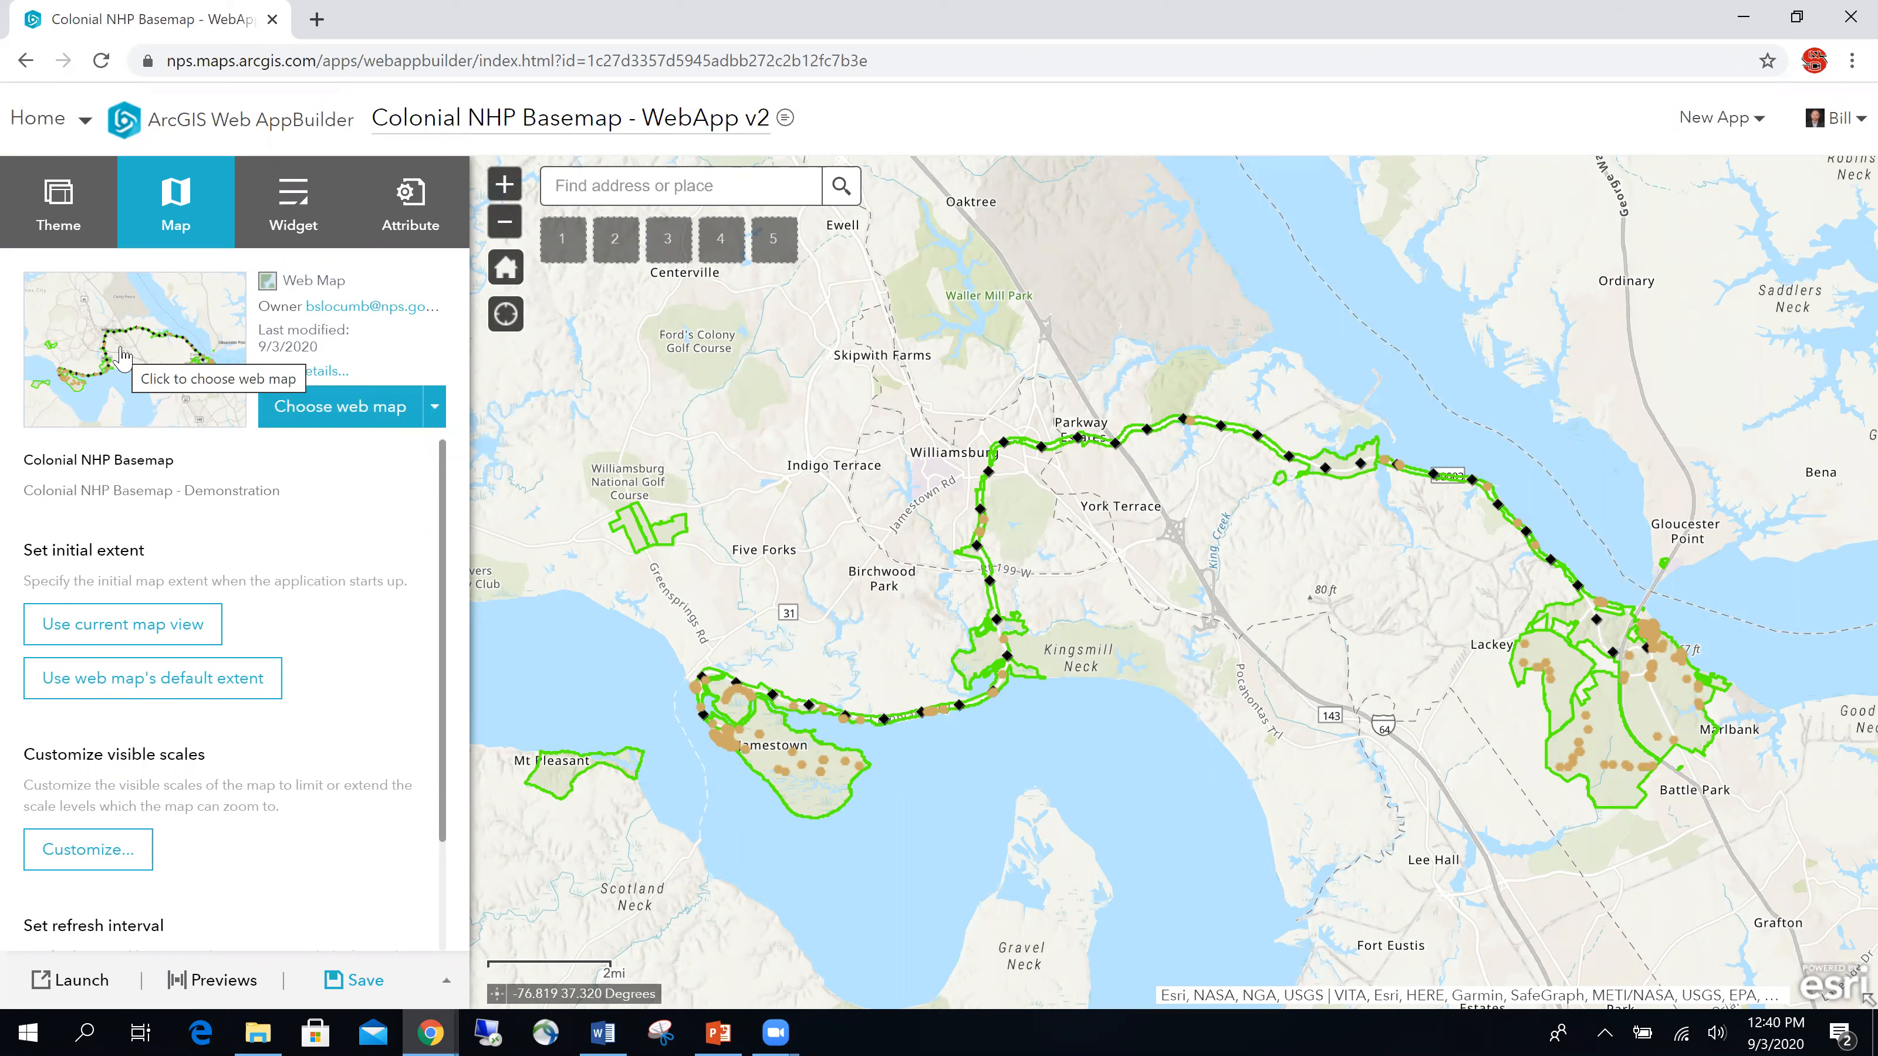
pyautogui.scroll(-2, 307, 645)
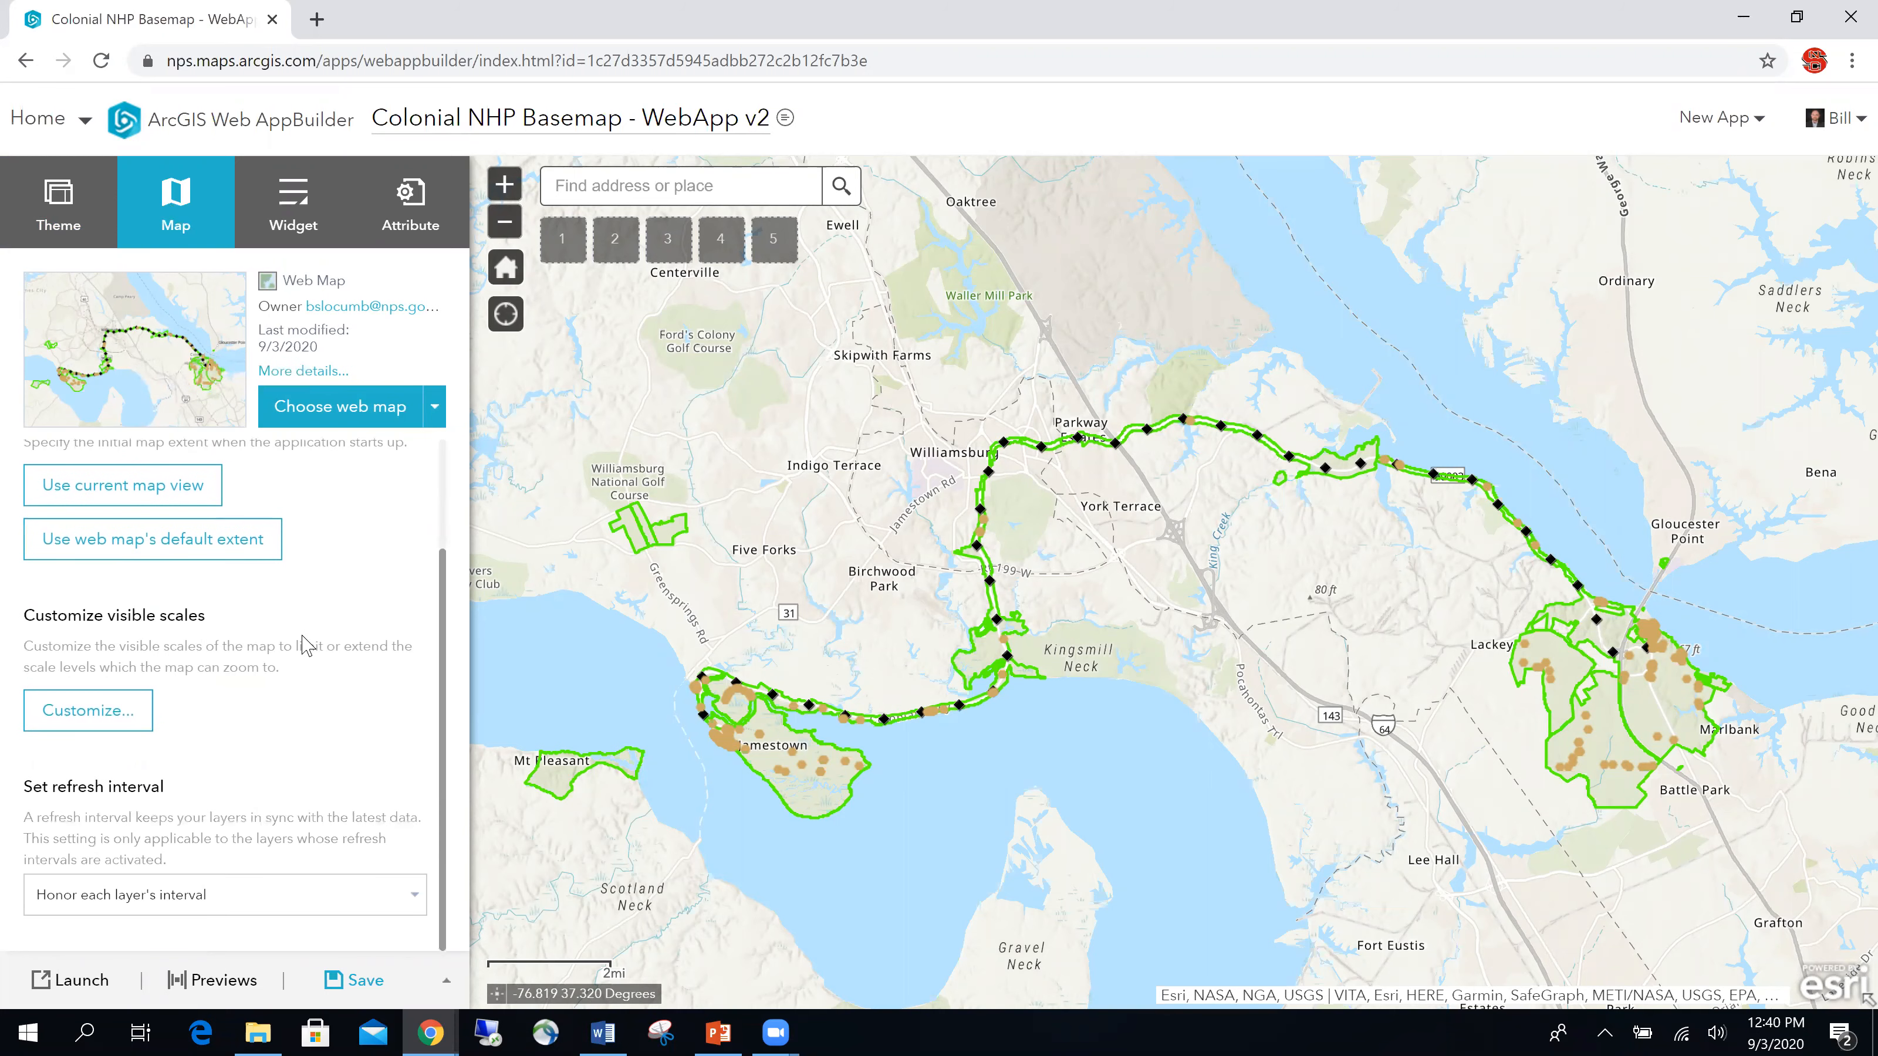
pyautogui.scroll(2, 307, 645)
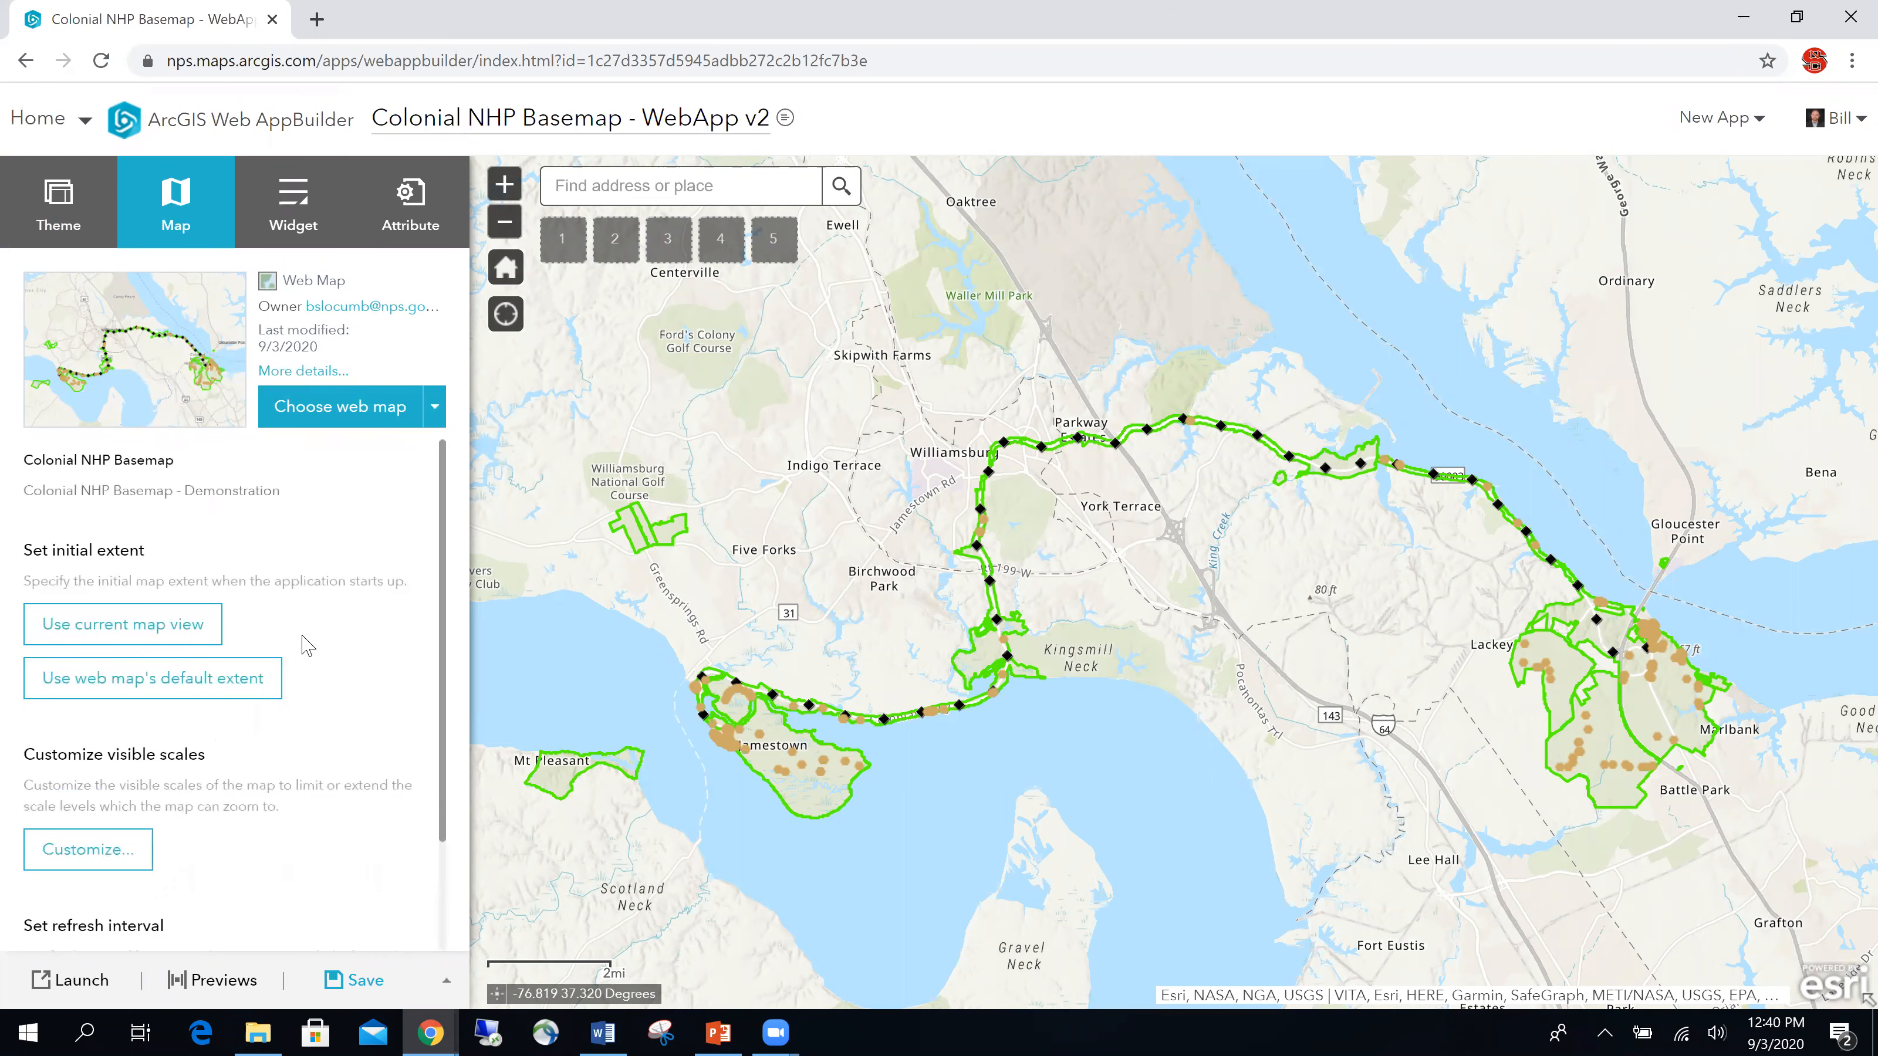
# - Try out widget visibility by hiding and restoring the Home widget and the Search widget
pyautogui.click(309, 217)
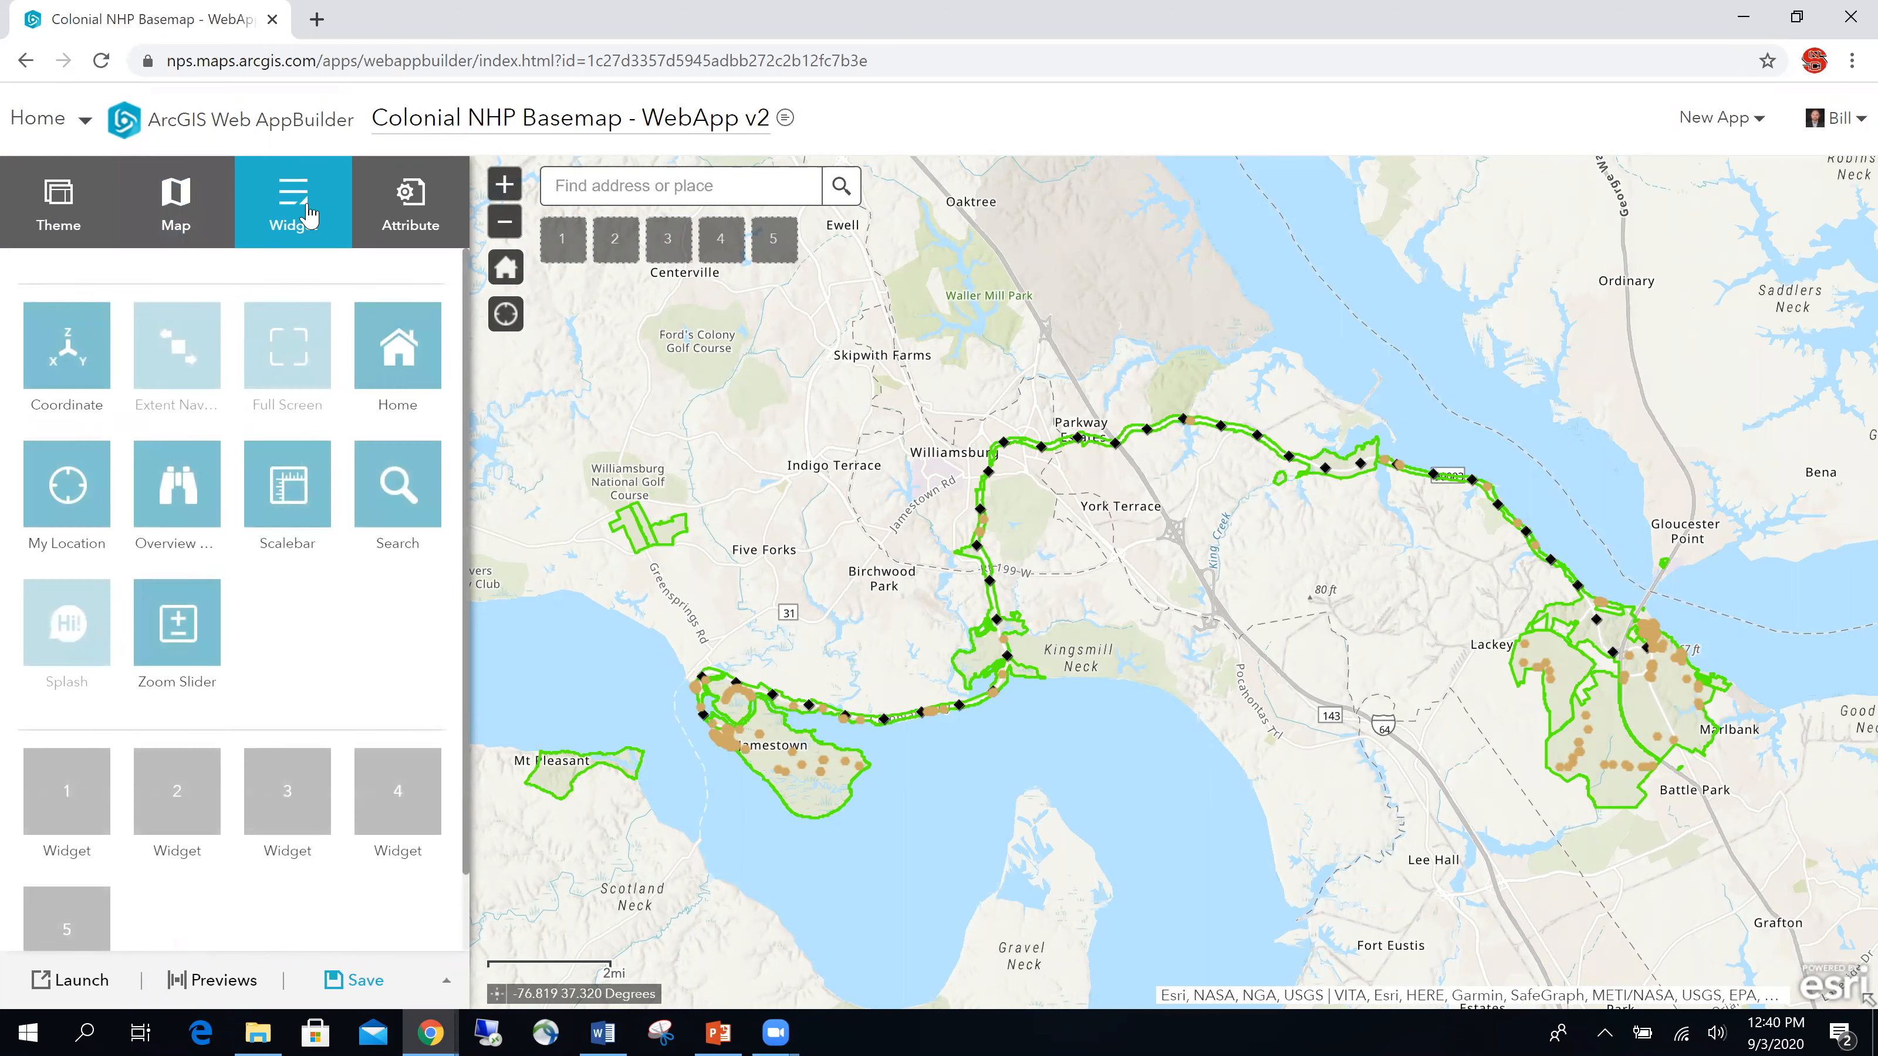
pyautogui.moveTo(403, 347)
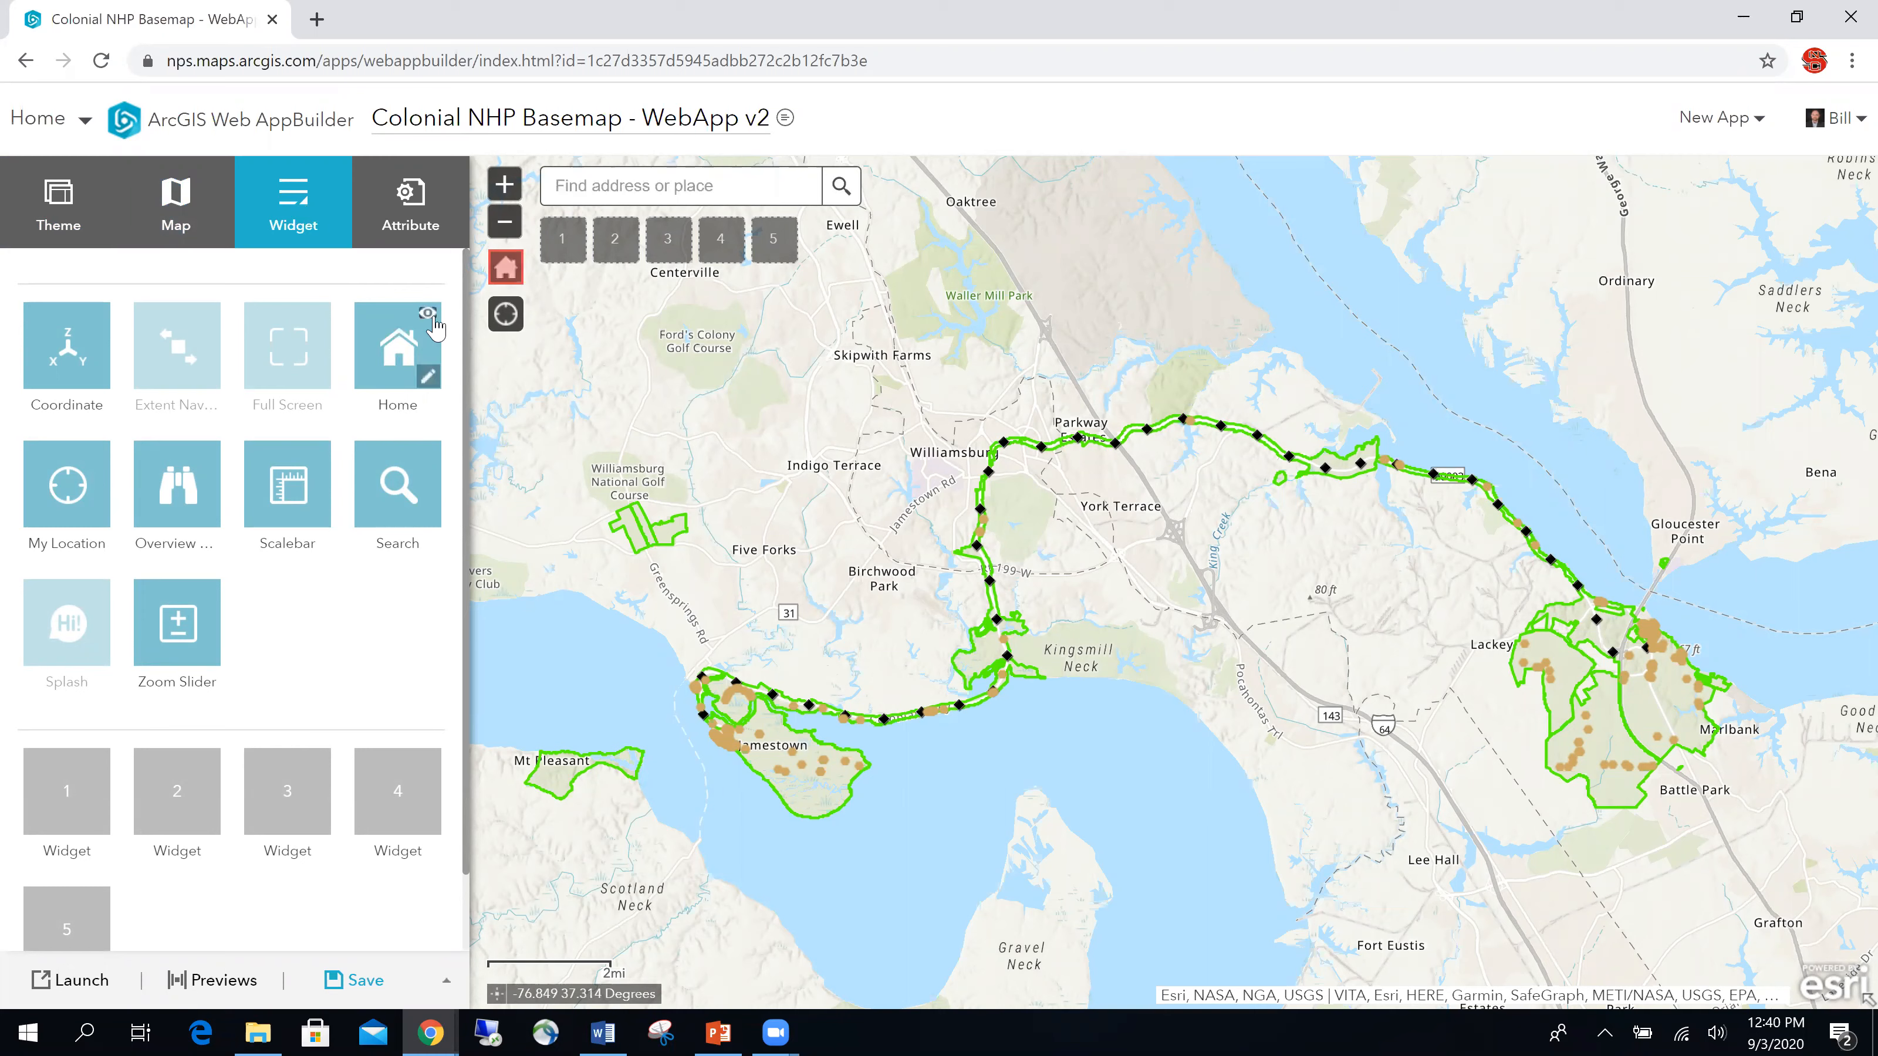
pyautogui.click(429, 318)
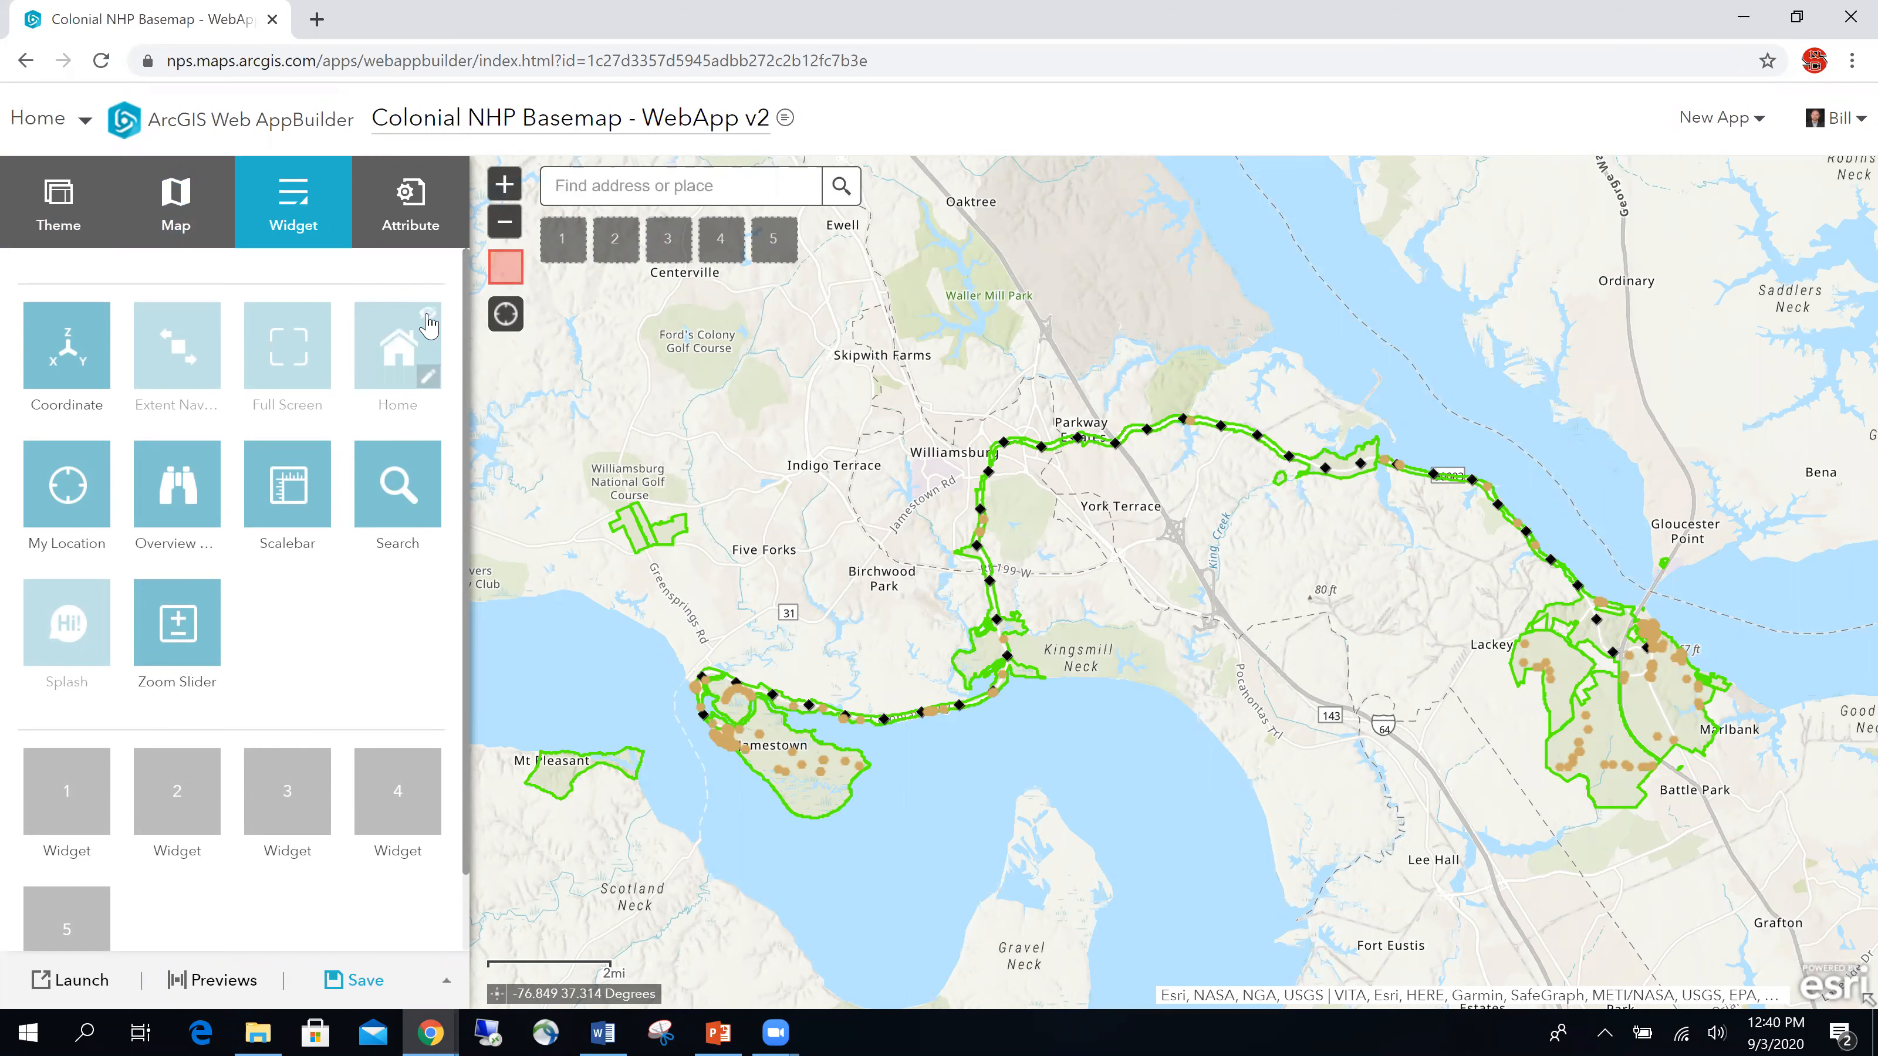
pyautogui.click(429, 320)
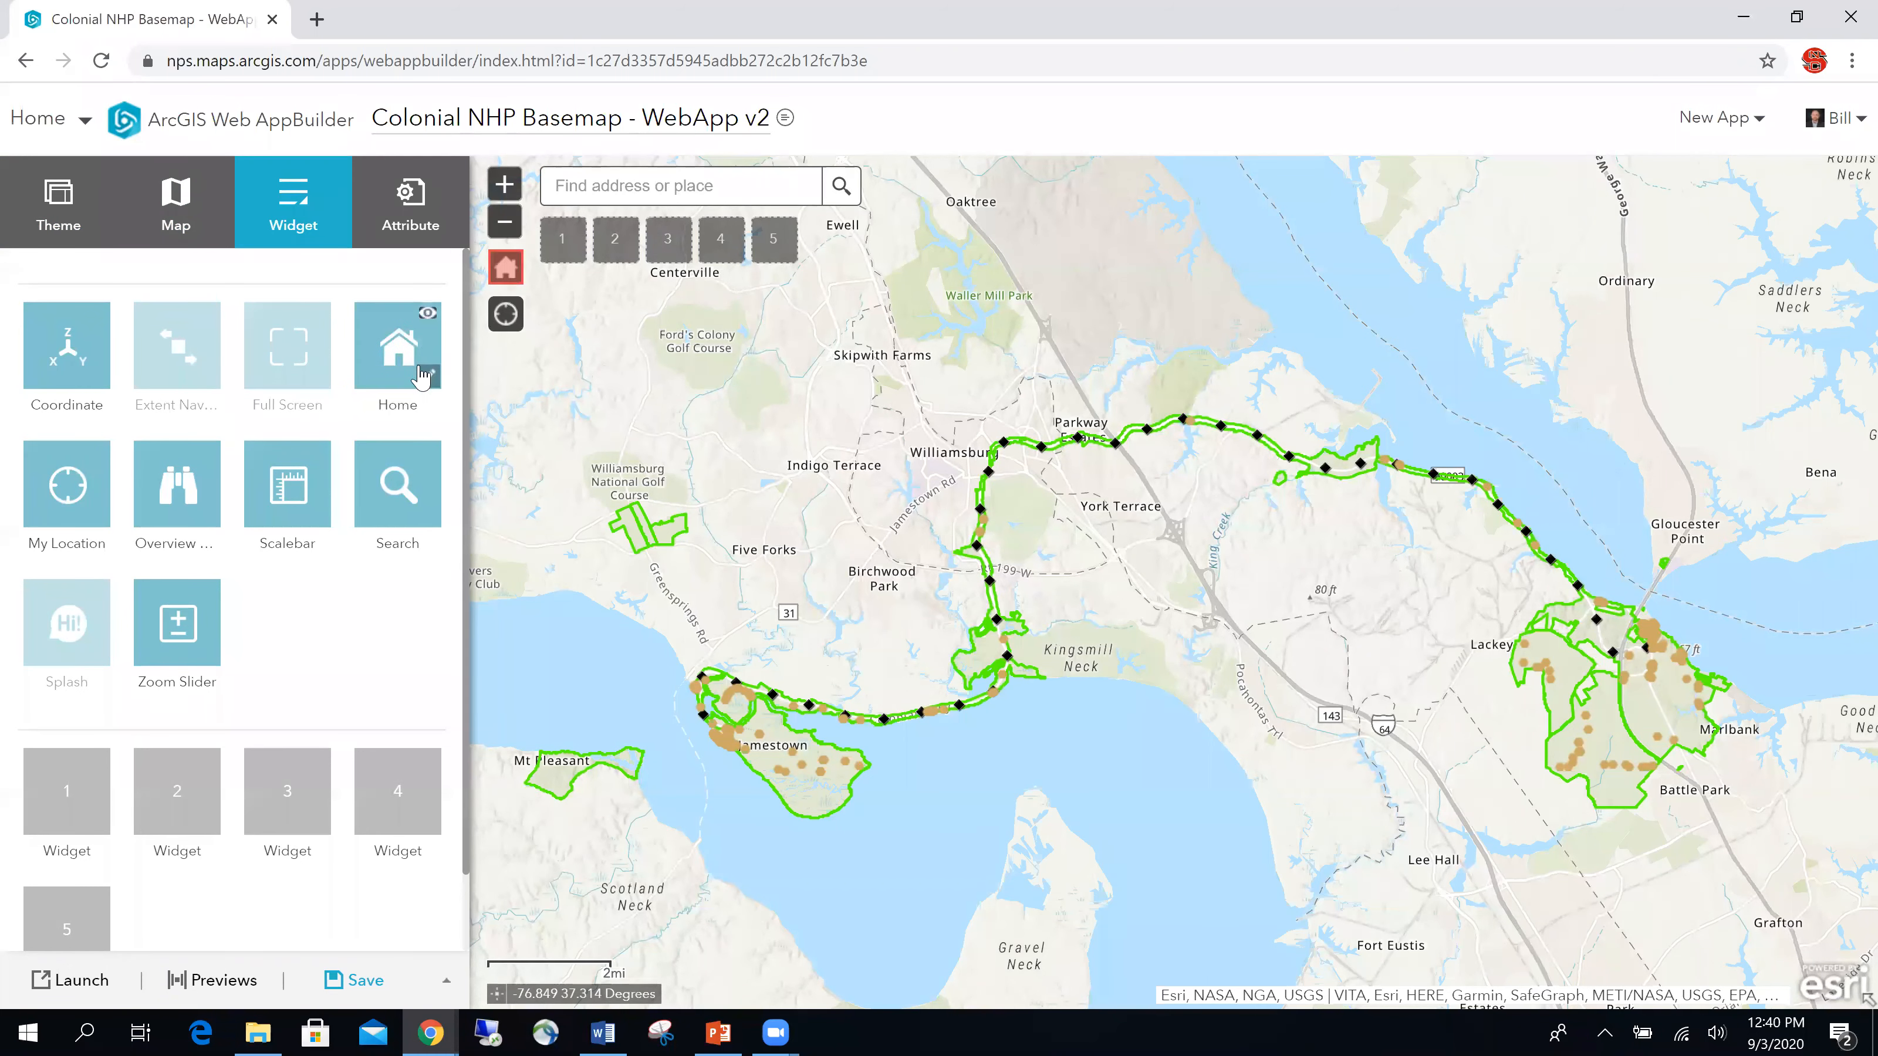
pyautogui.click(429, 454)
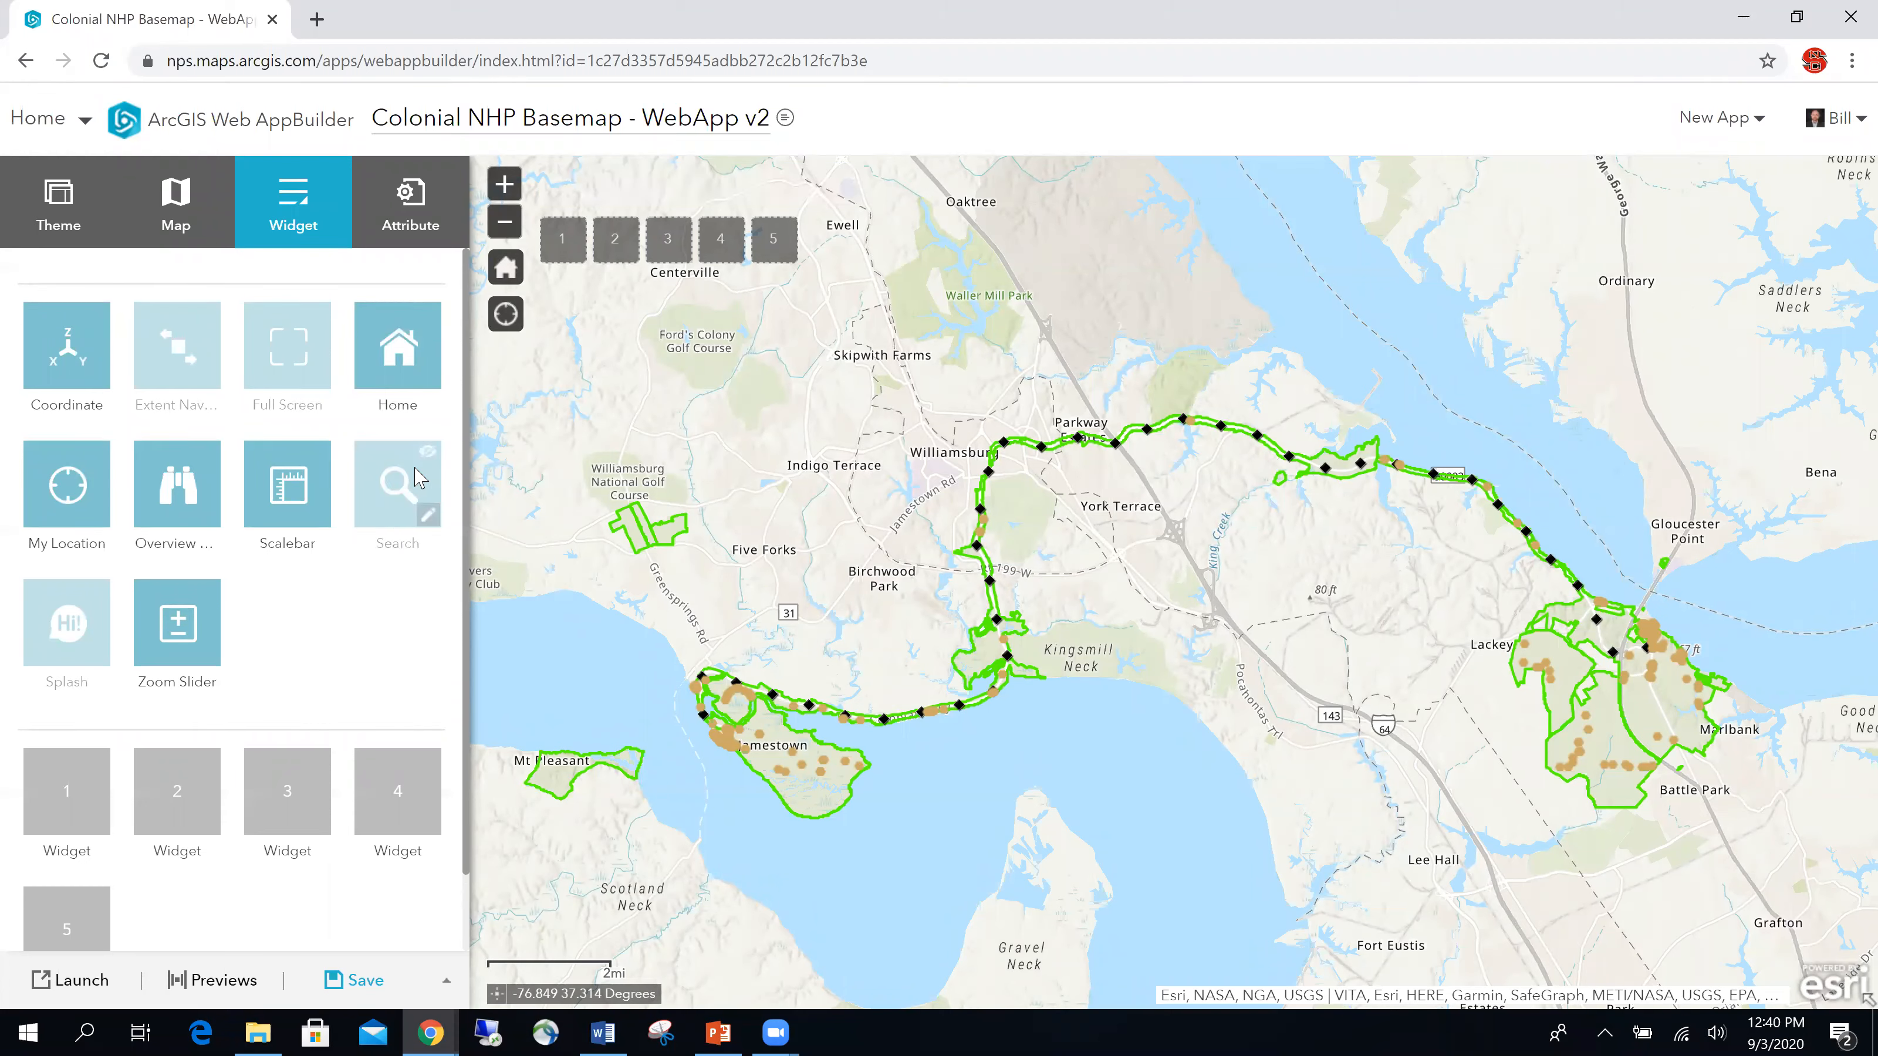
pyautogui.click(428, 451)
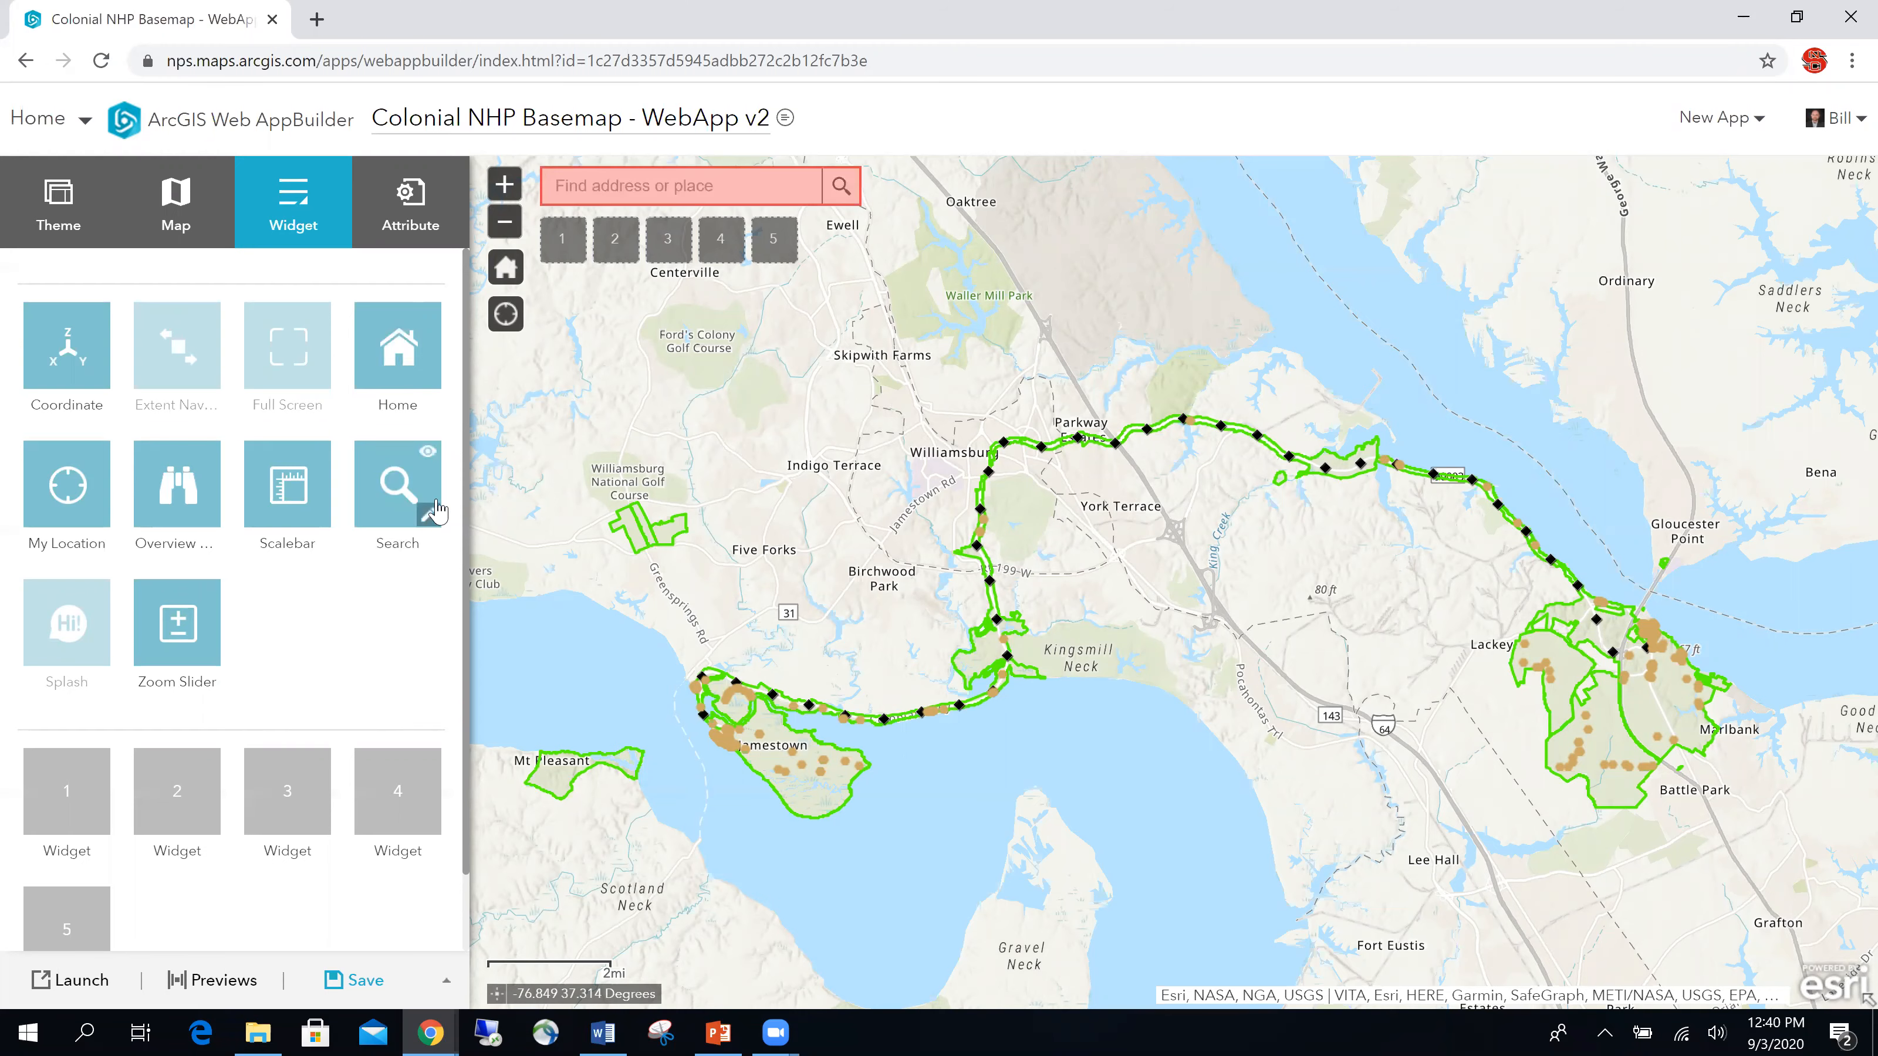
# - Look through the Search widget's configuration, leave it without changes, and hide the Search widget from the app
pyautogui.click(429, 516)
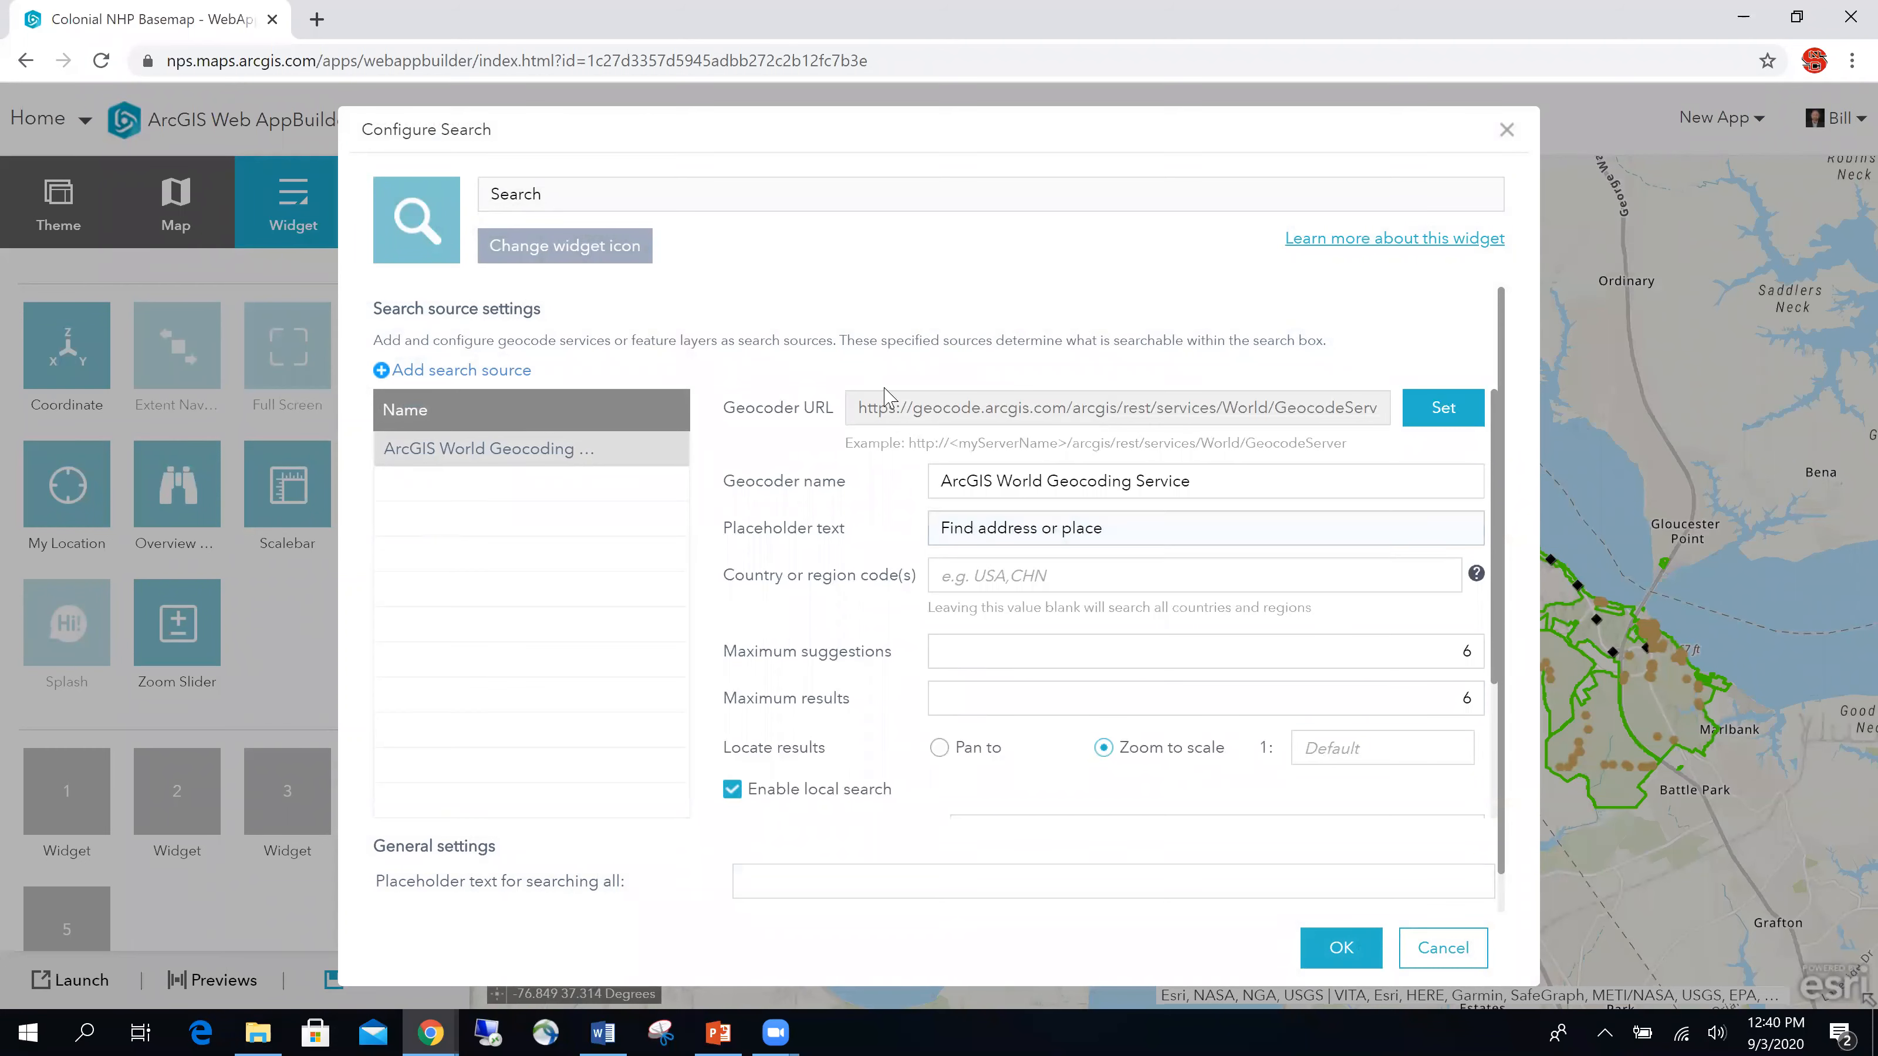
pyautogui.scroll(-1, 828, 452)
pyautogui.scroll(-2, 828, 452)
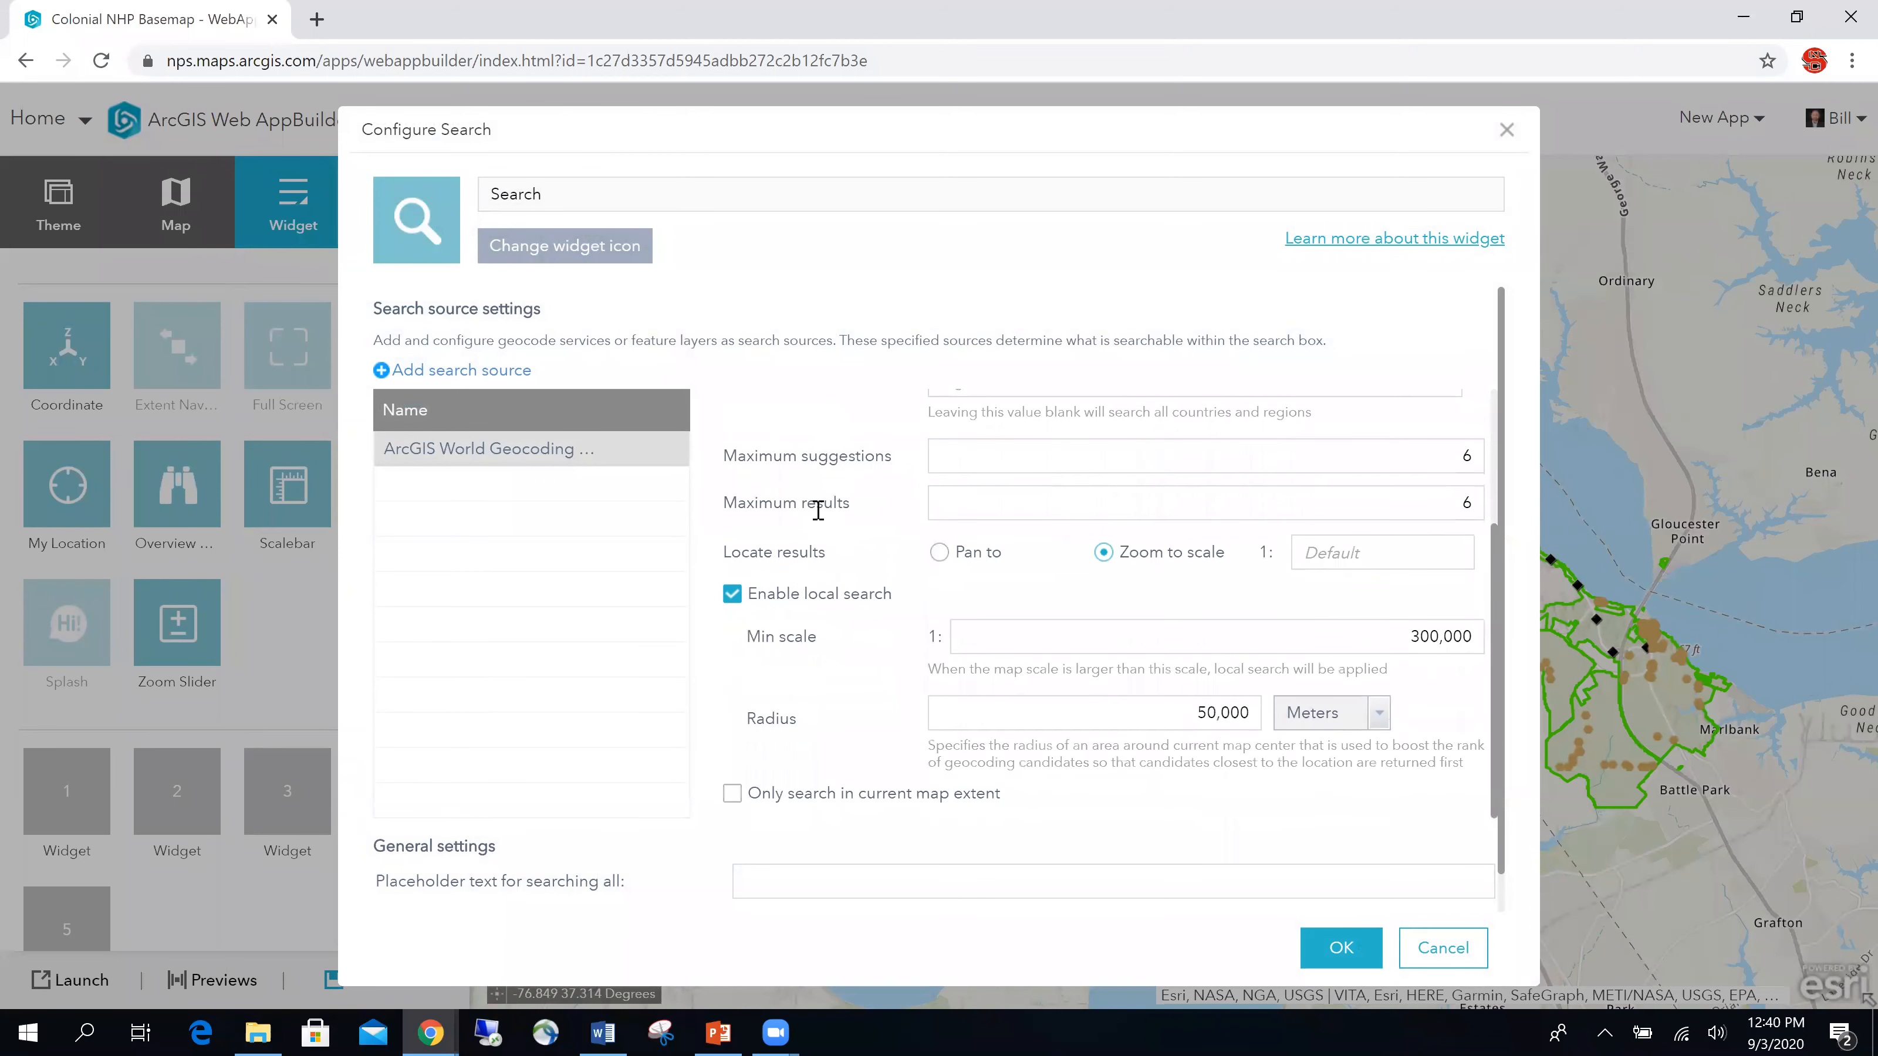
pyautogui.scroll(3, 788, 617)
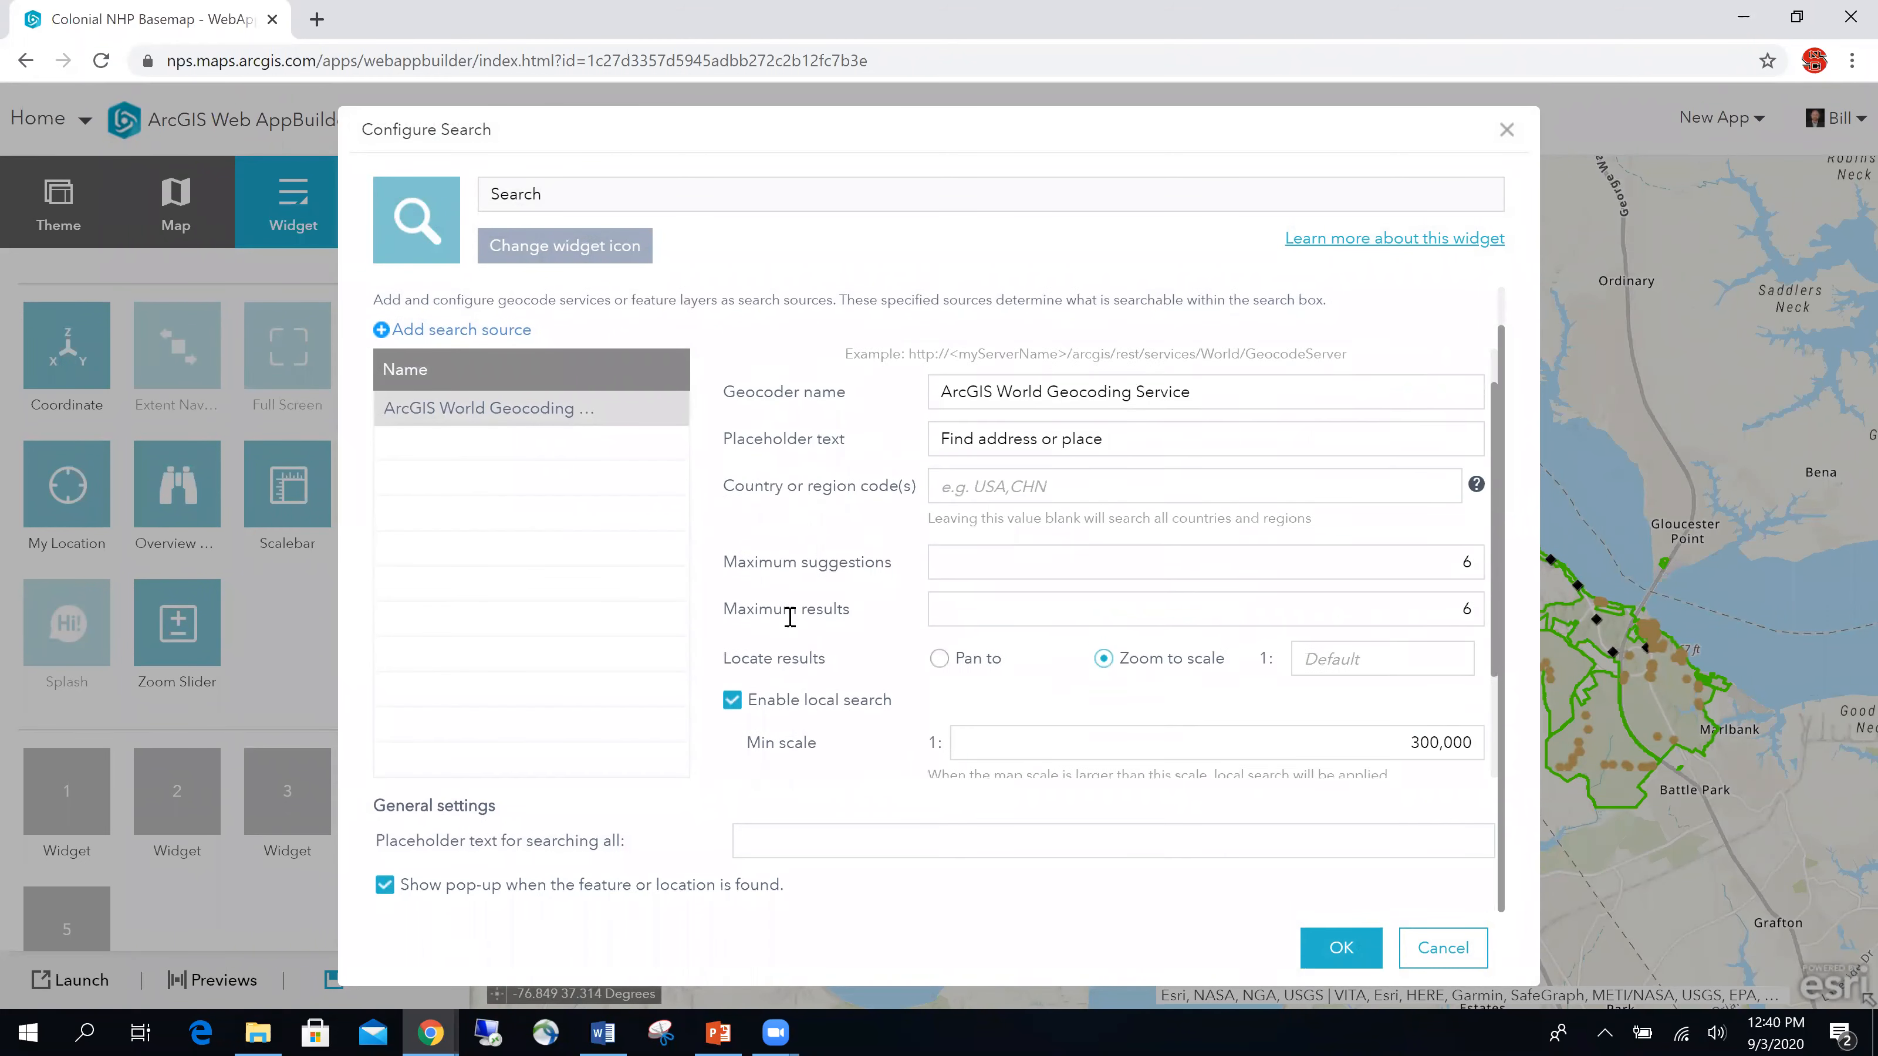
pyautogui.click(1464, 953)
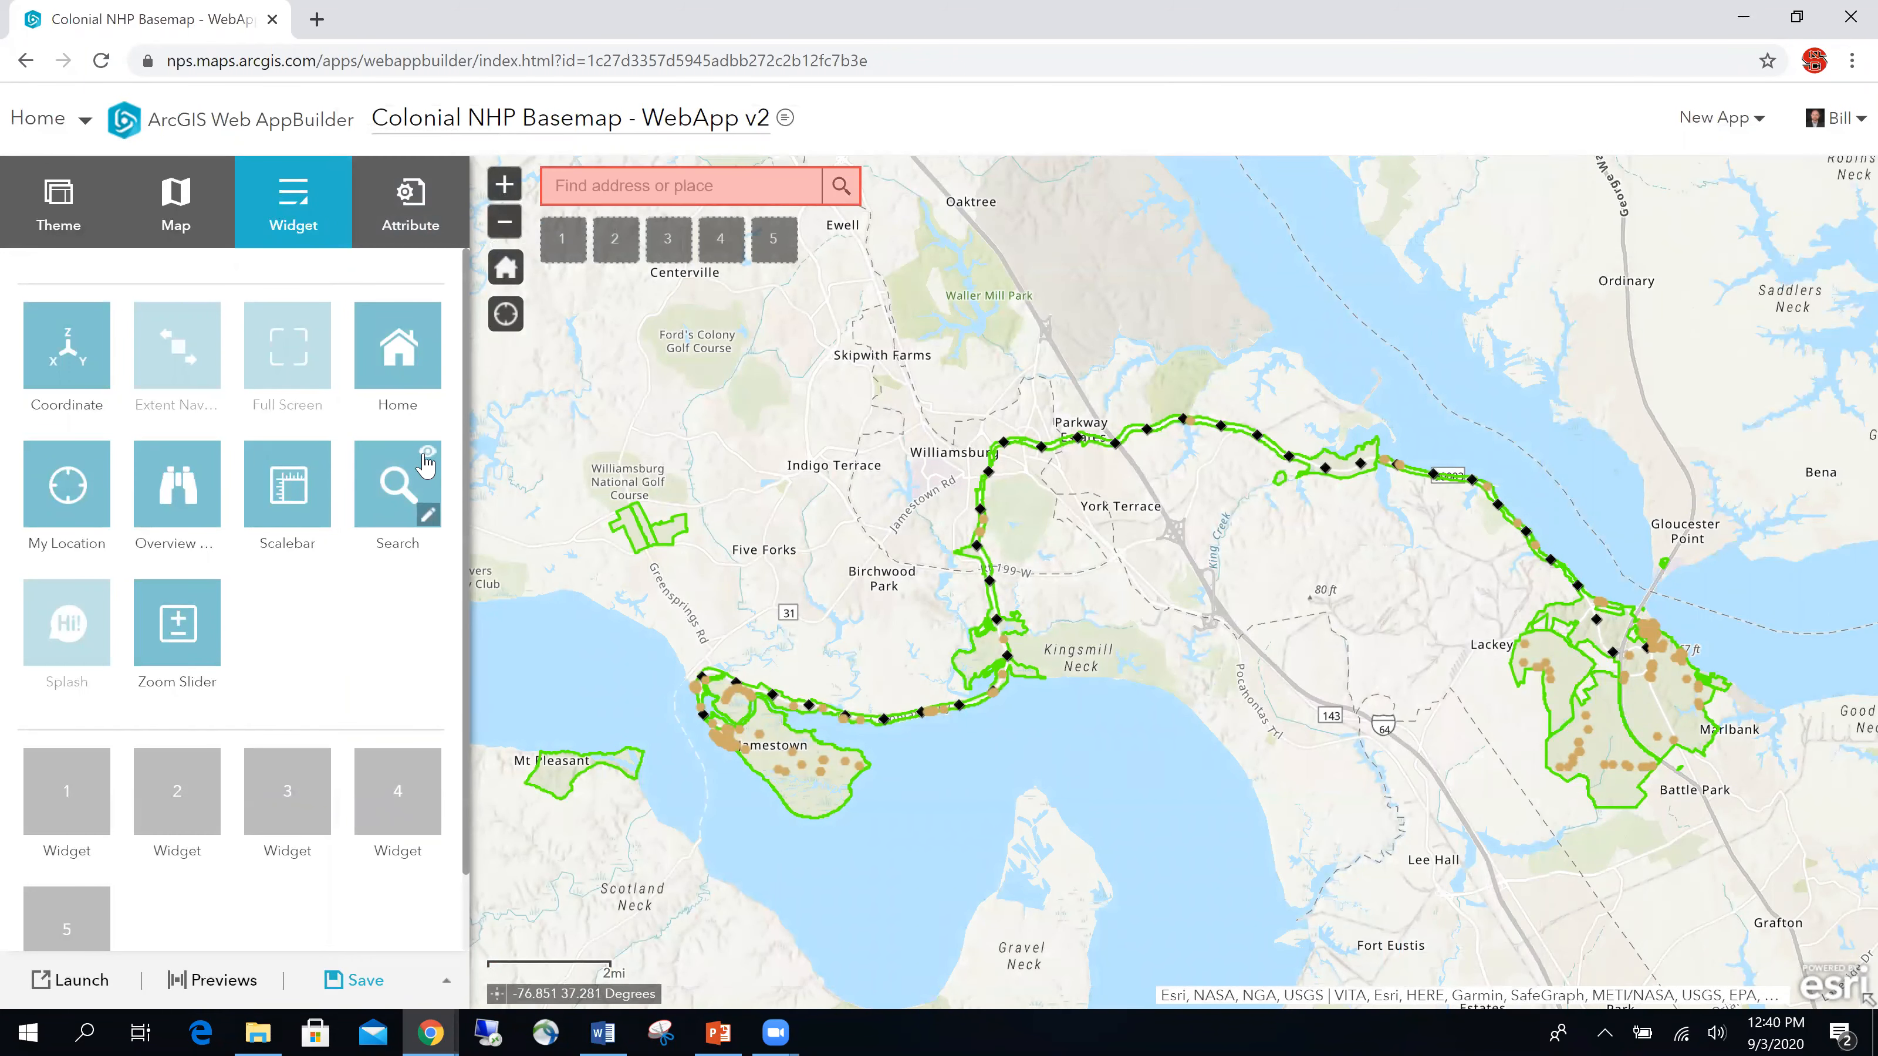
pyautogui.click(427, 451)
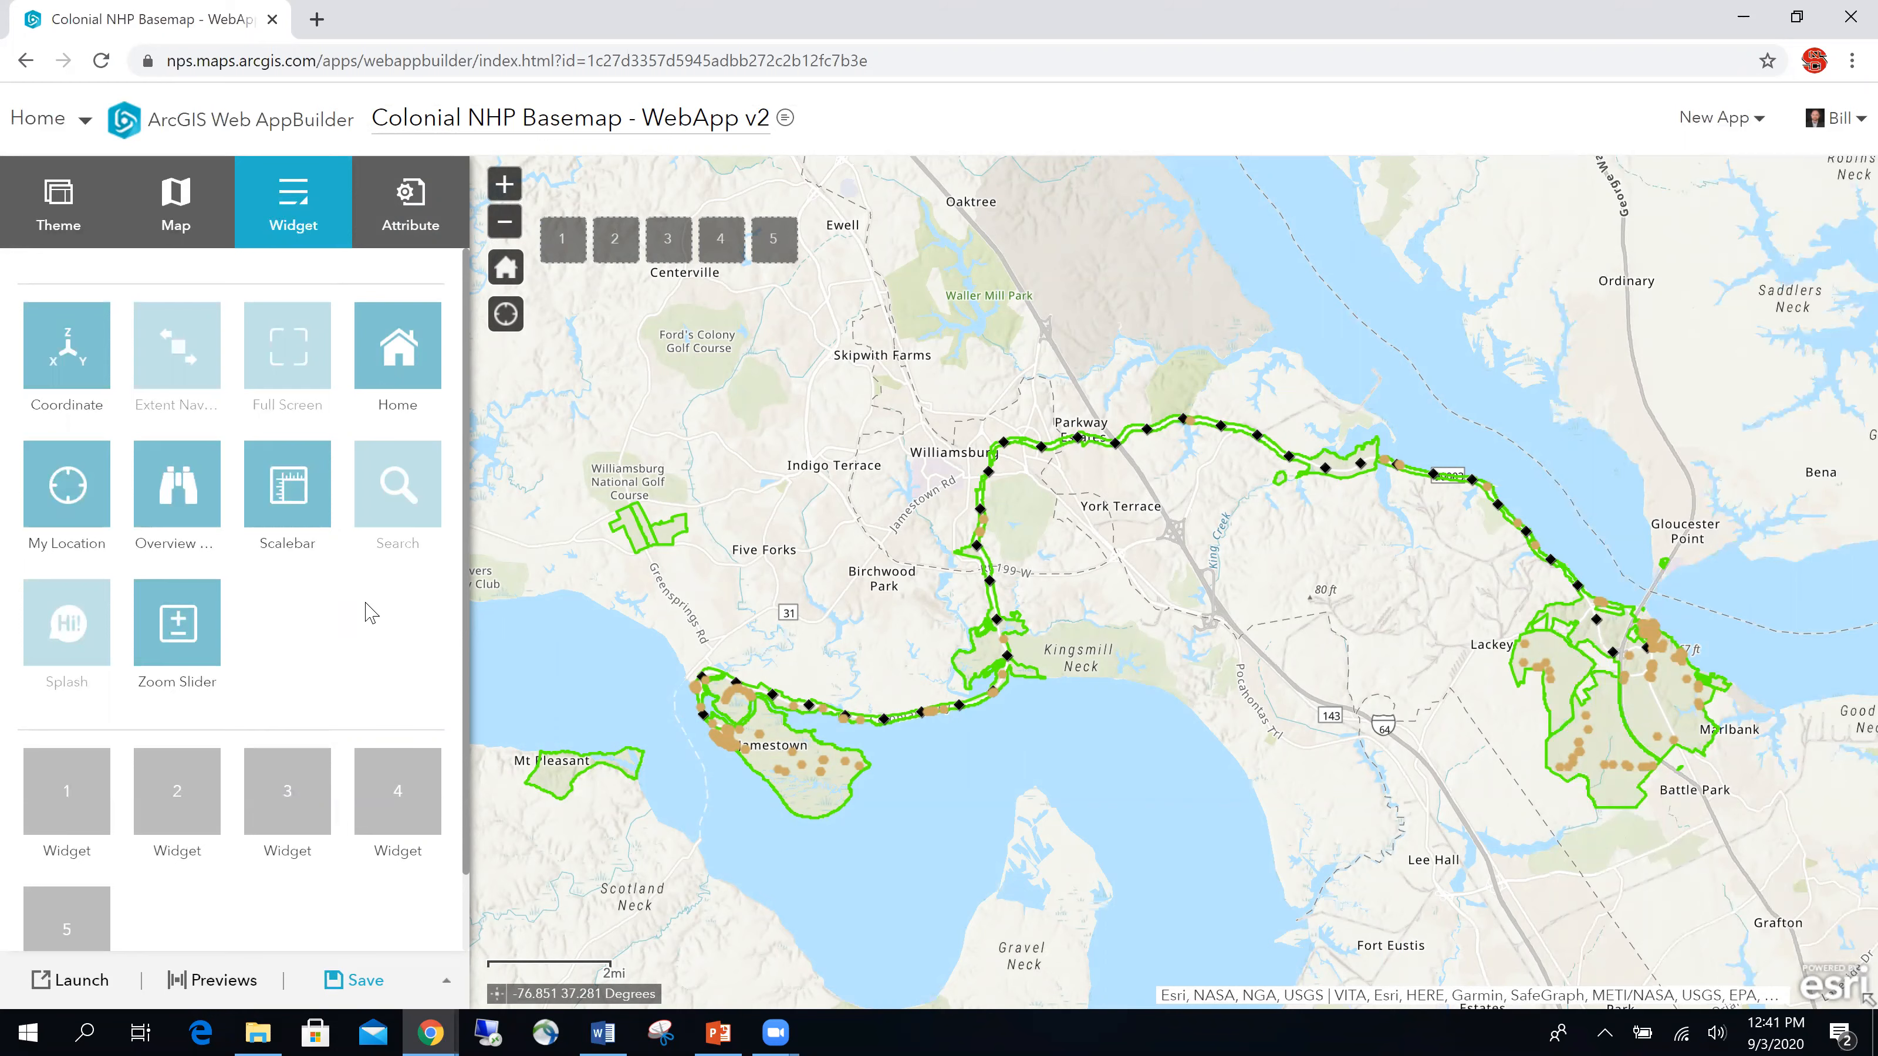
# - Add the About widget to the app's first empty widget slot
pyautogui.scroll(-1, 370, 610)
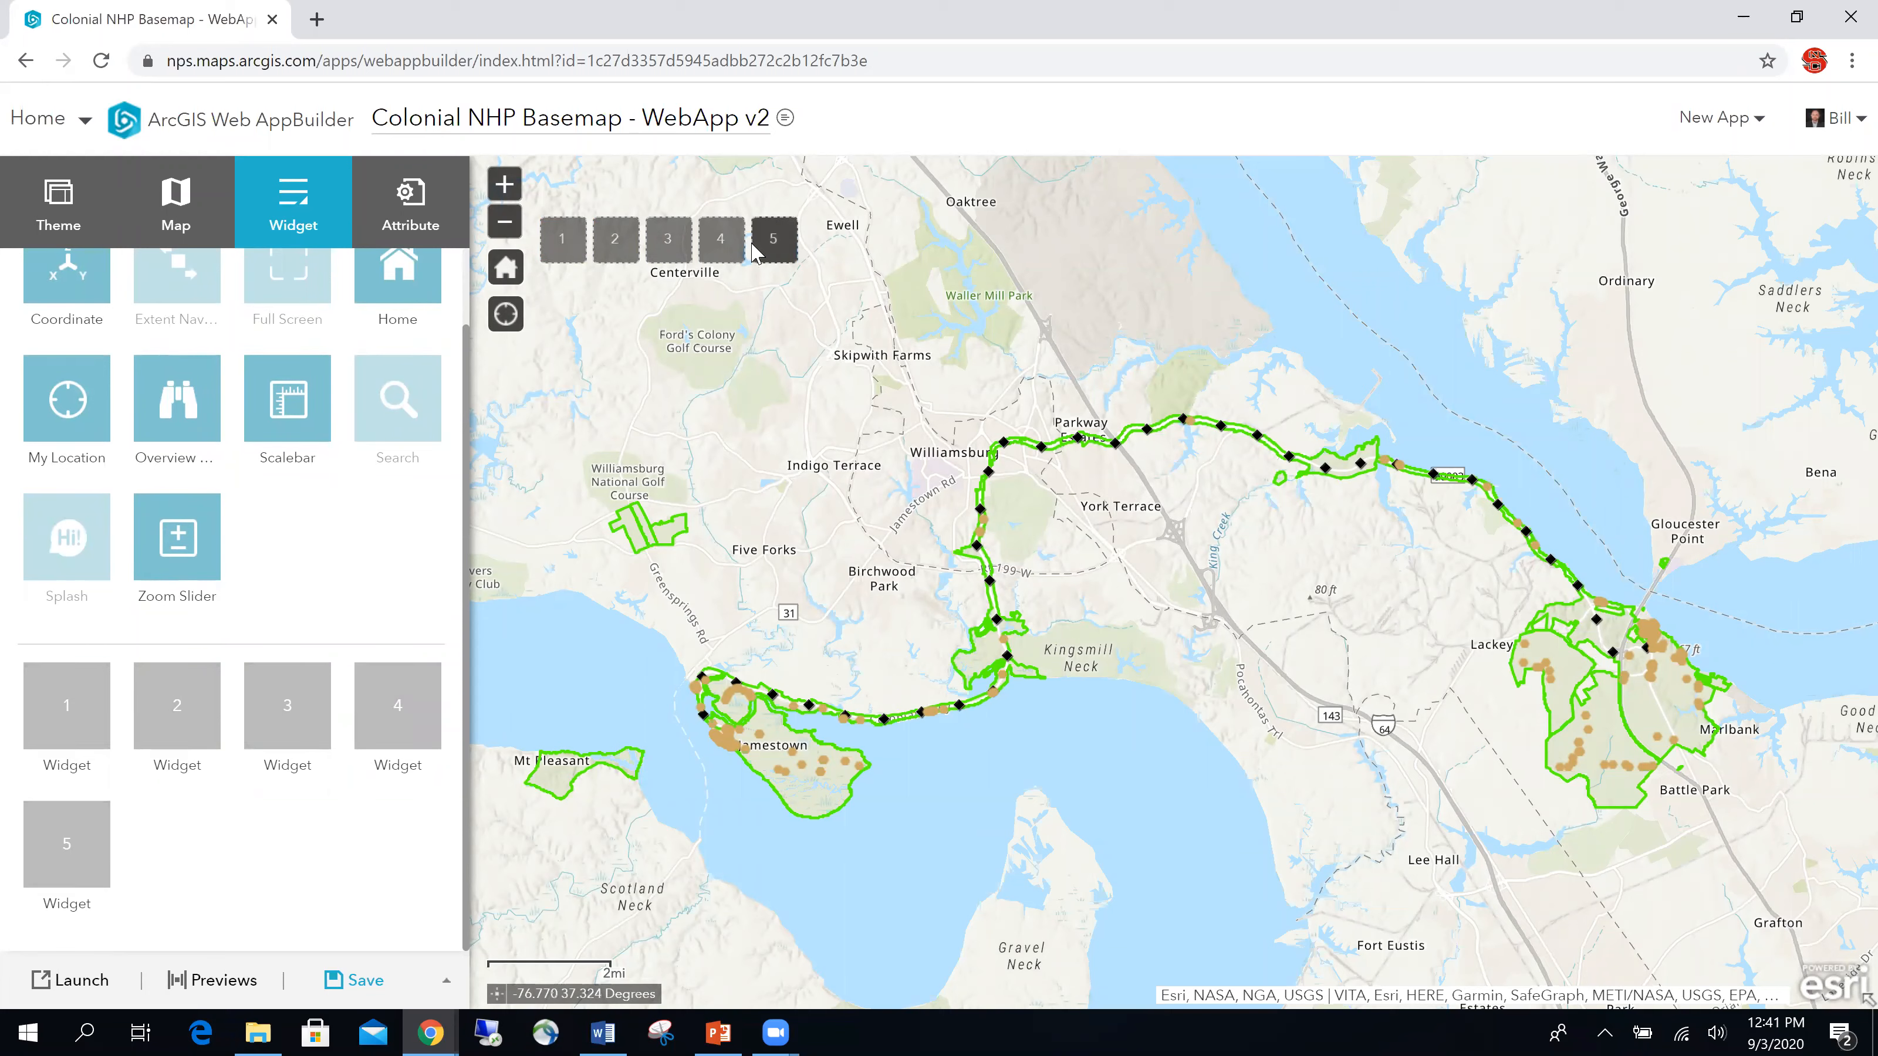
pyautogui.click(70, 705)
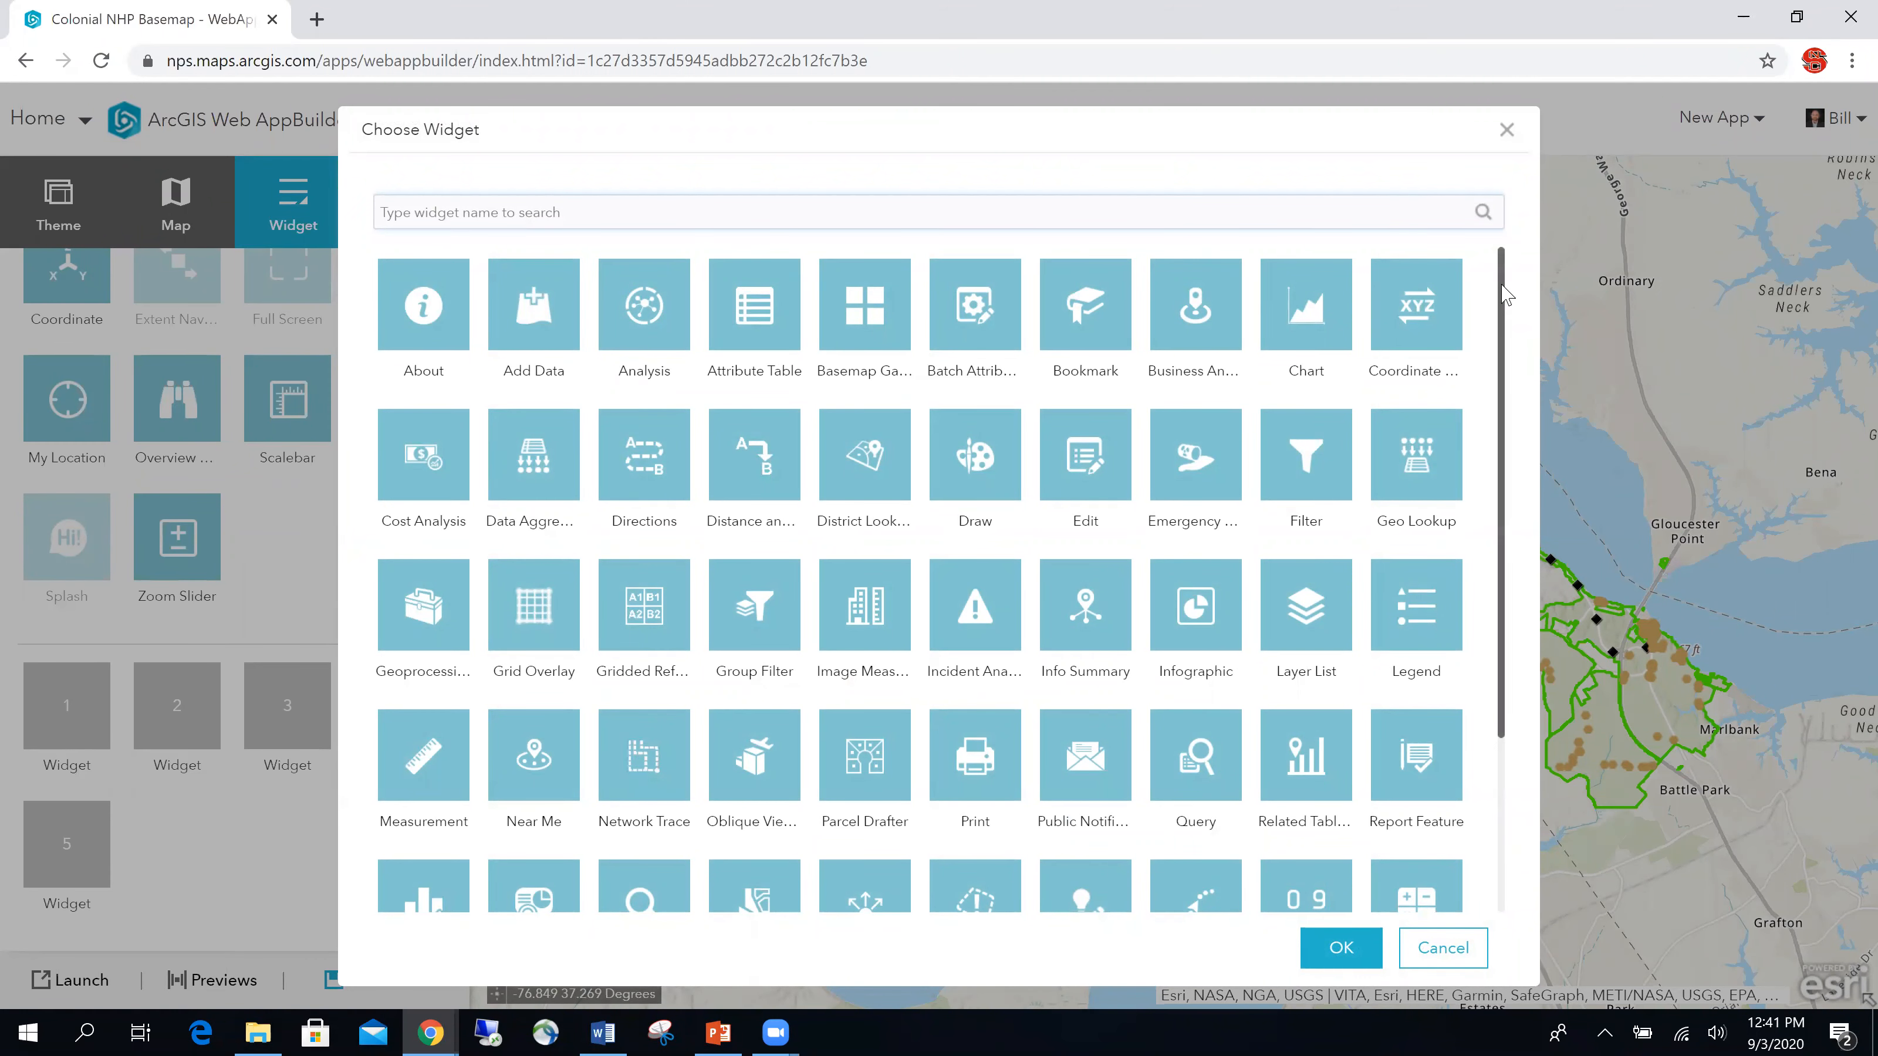
pyautogui.moveTo(1505, 295); pyautogui.dragTo(1513, 491)
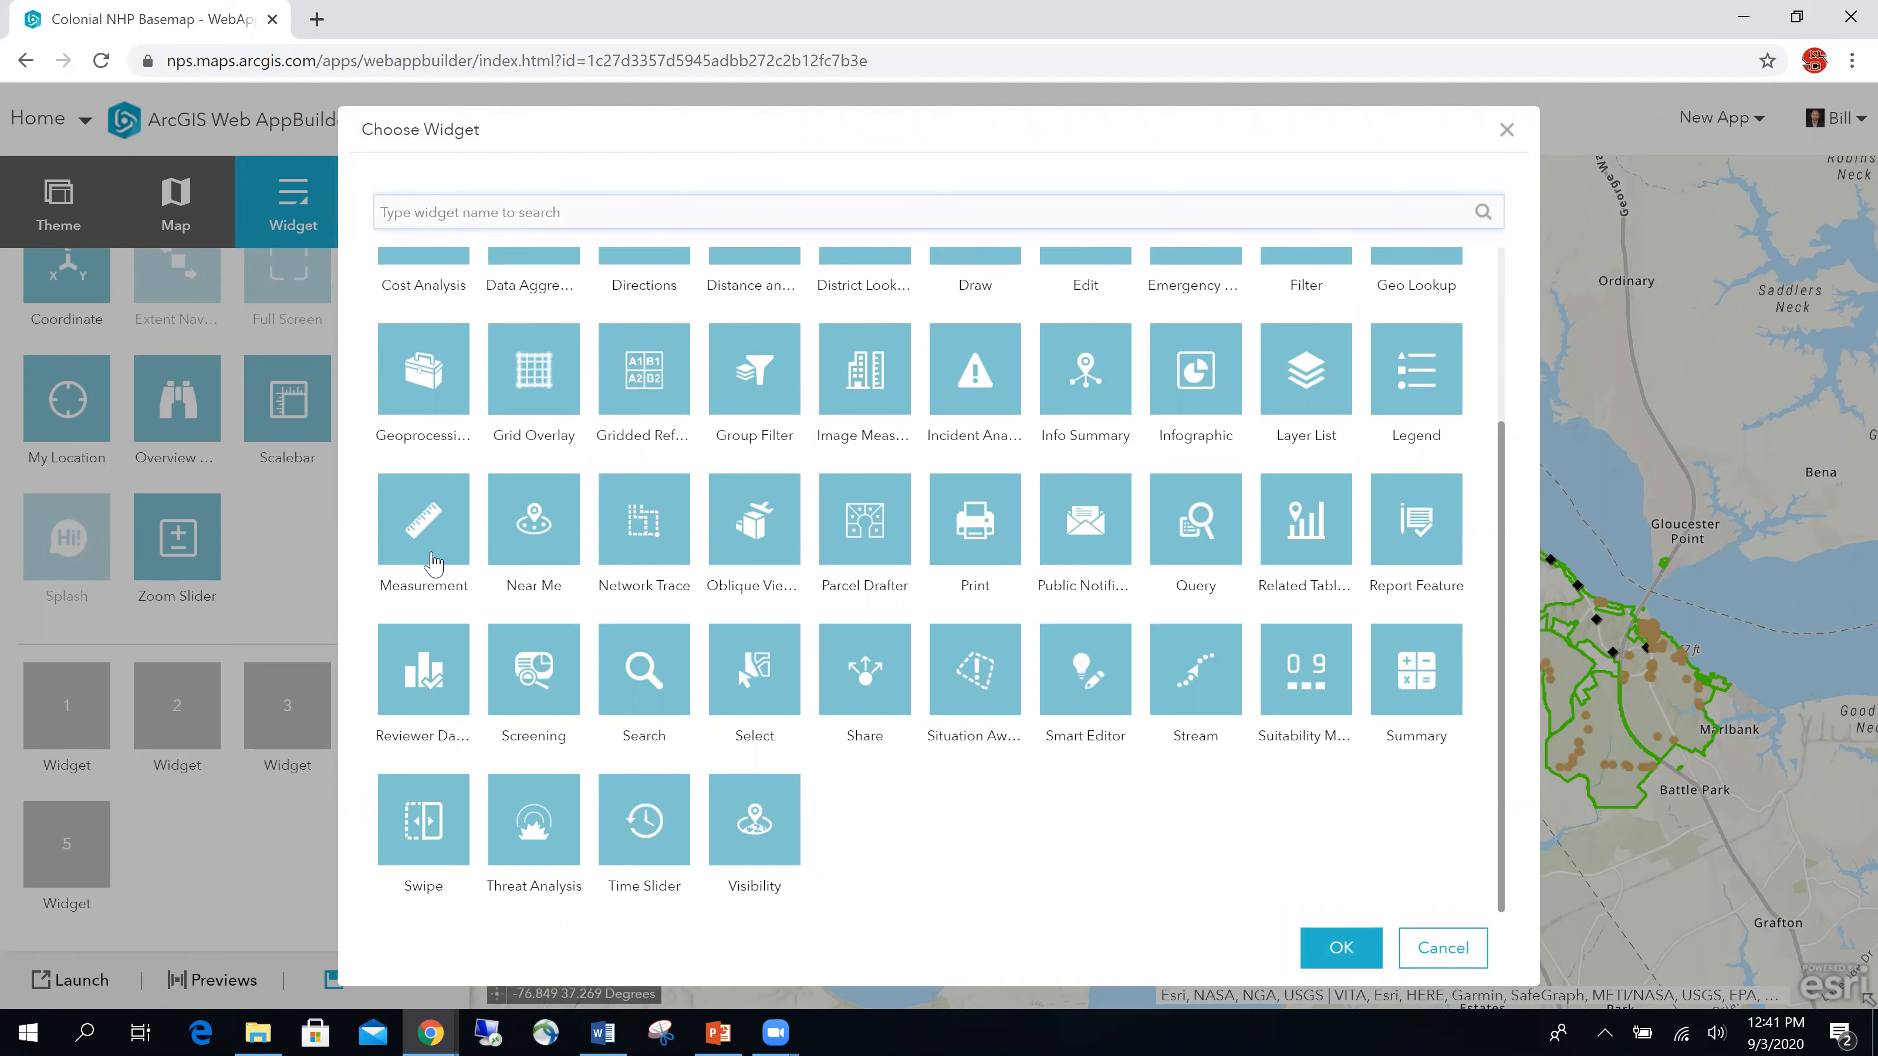
pyautogui.scroll(3, 432, 522)
pyautogui.click(438, 335)
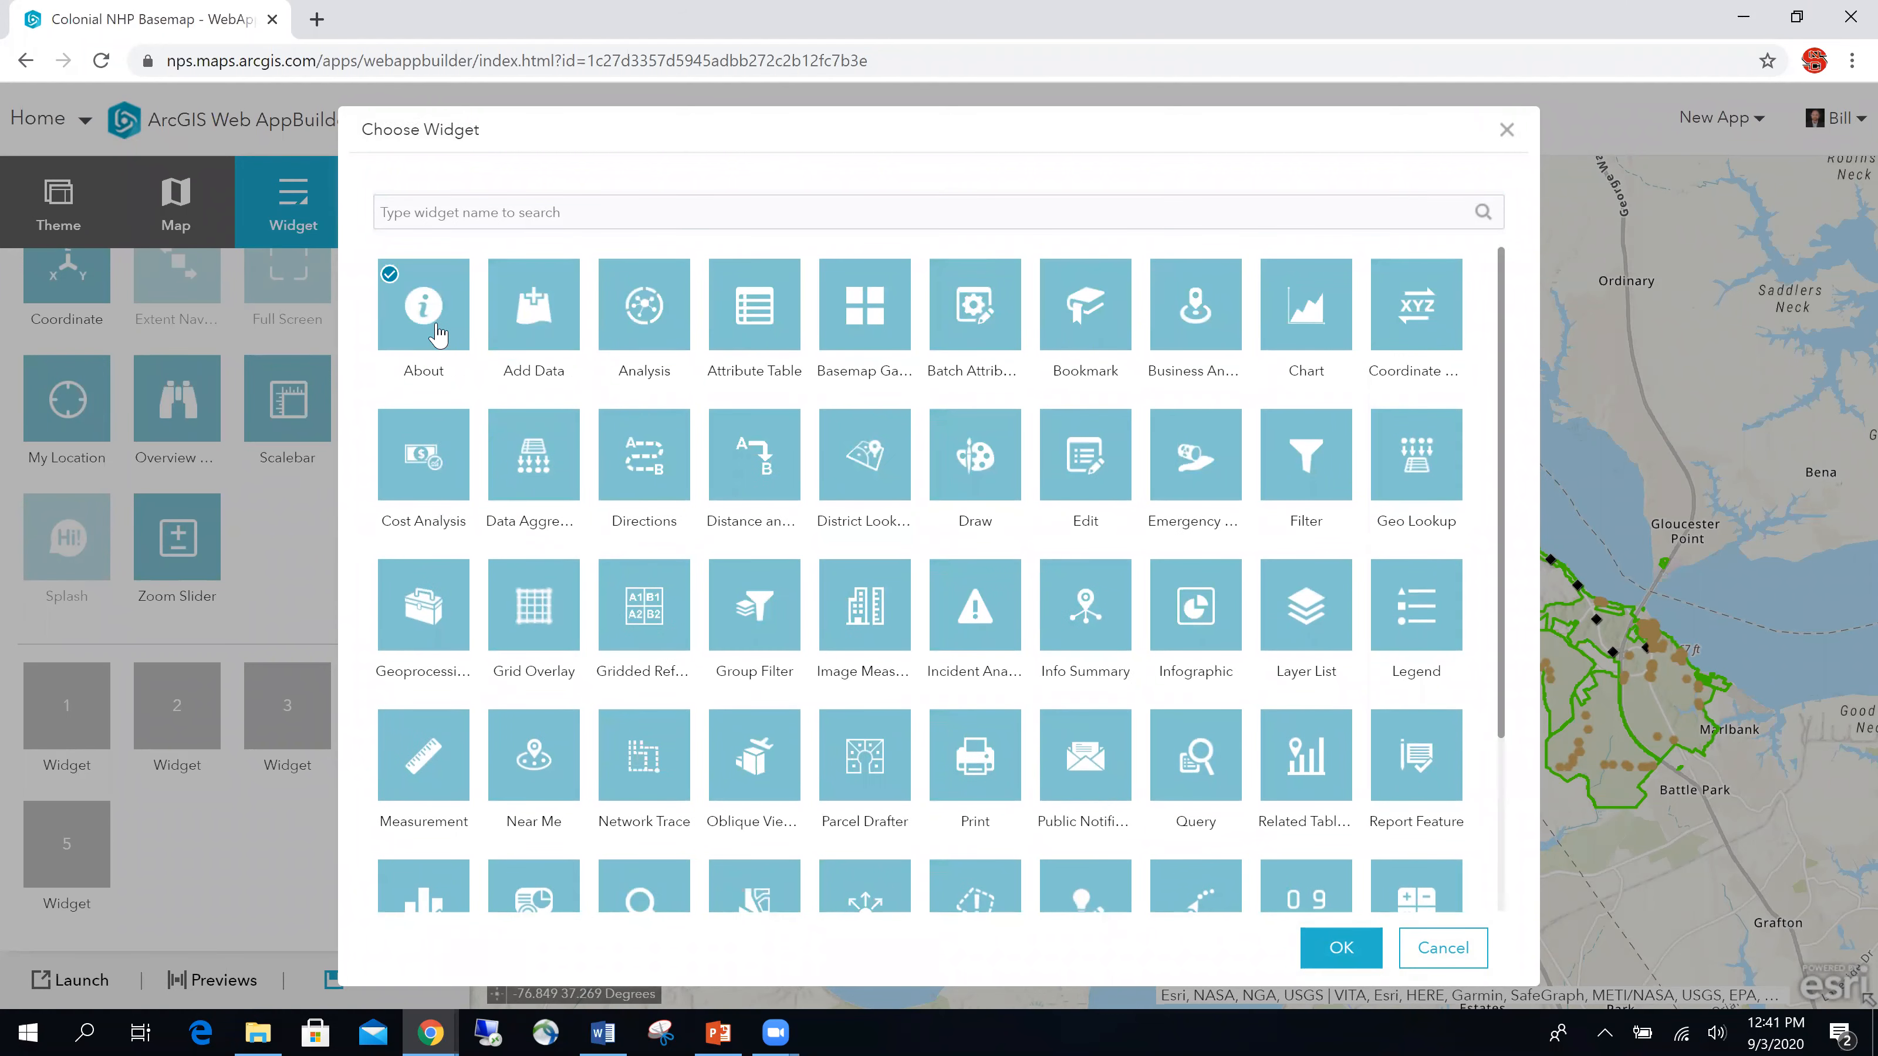
pyautogui.click(1338, 949)
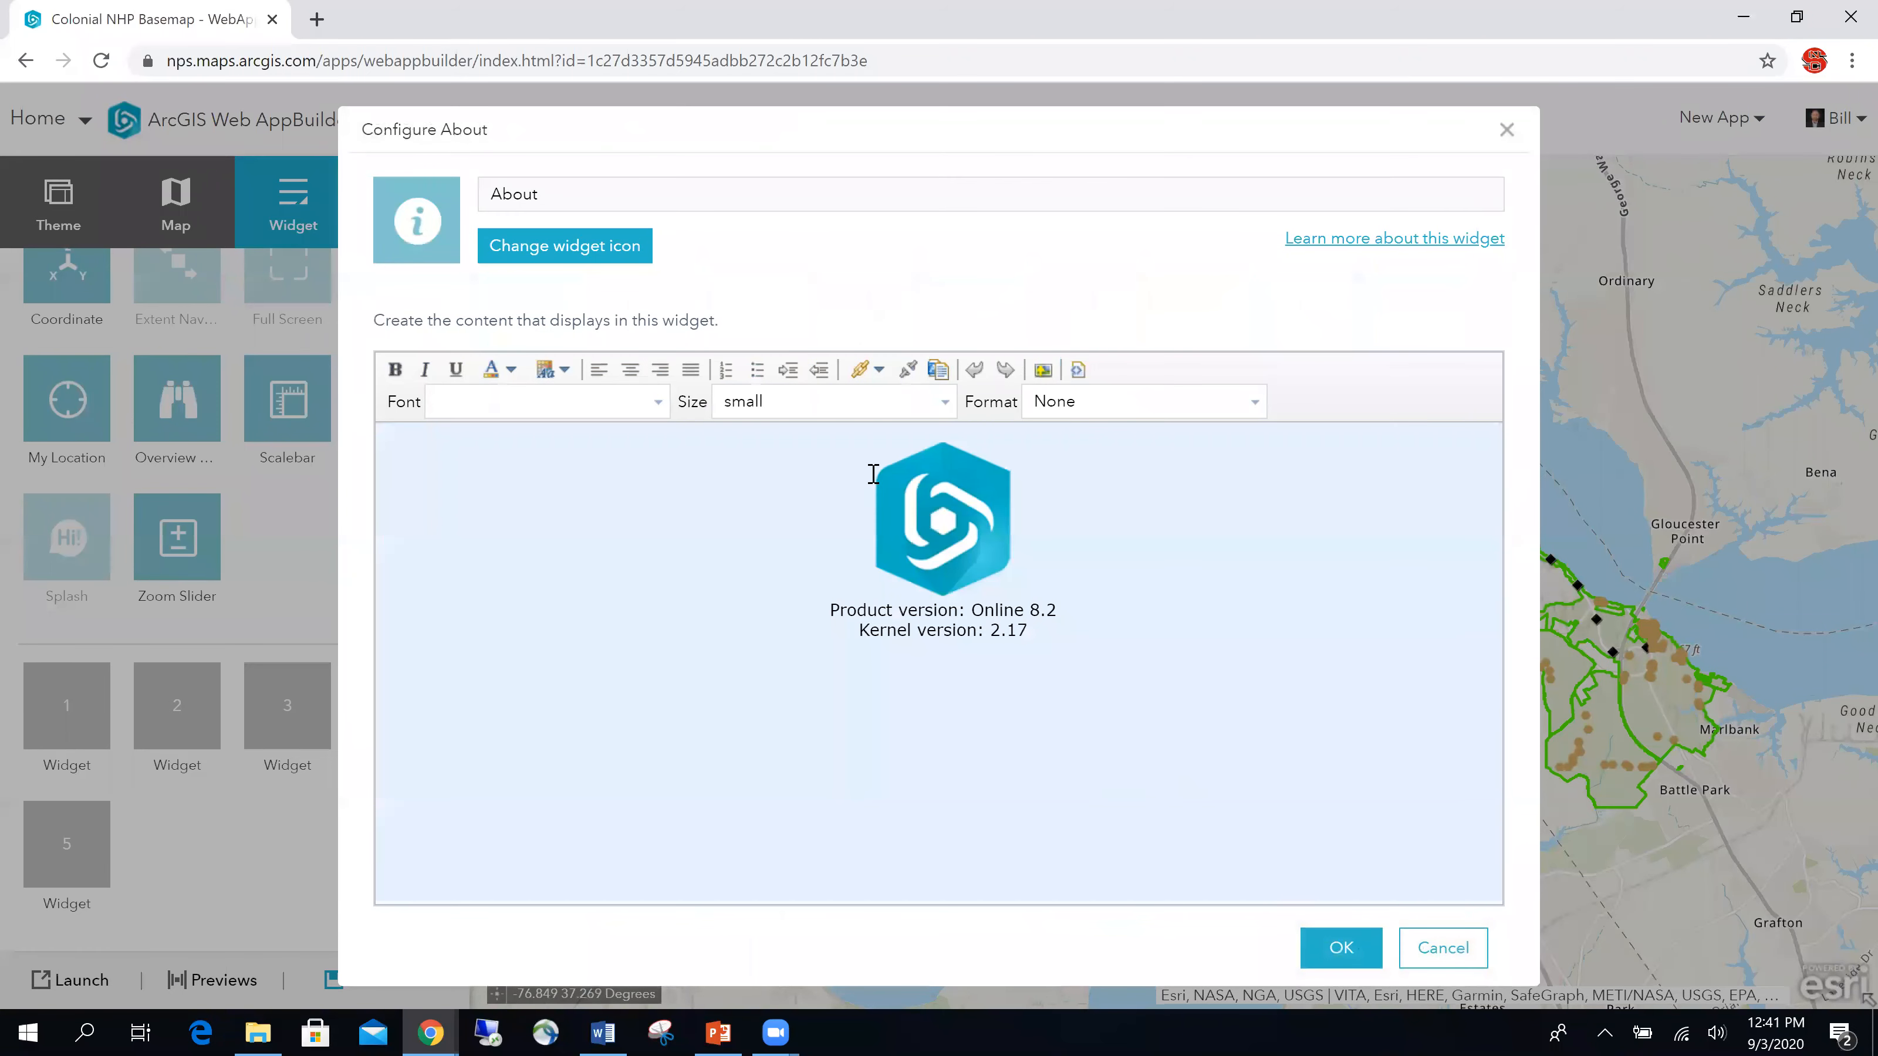
# - Title the widget "About this applicaion" and replace its default content with "This is a basemap of Colonial NHP for NPS use only."
pyautogui.click(540, 197)
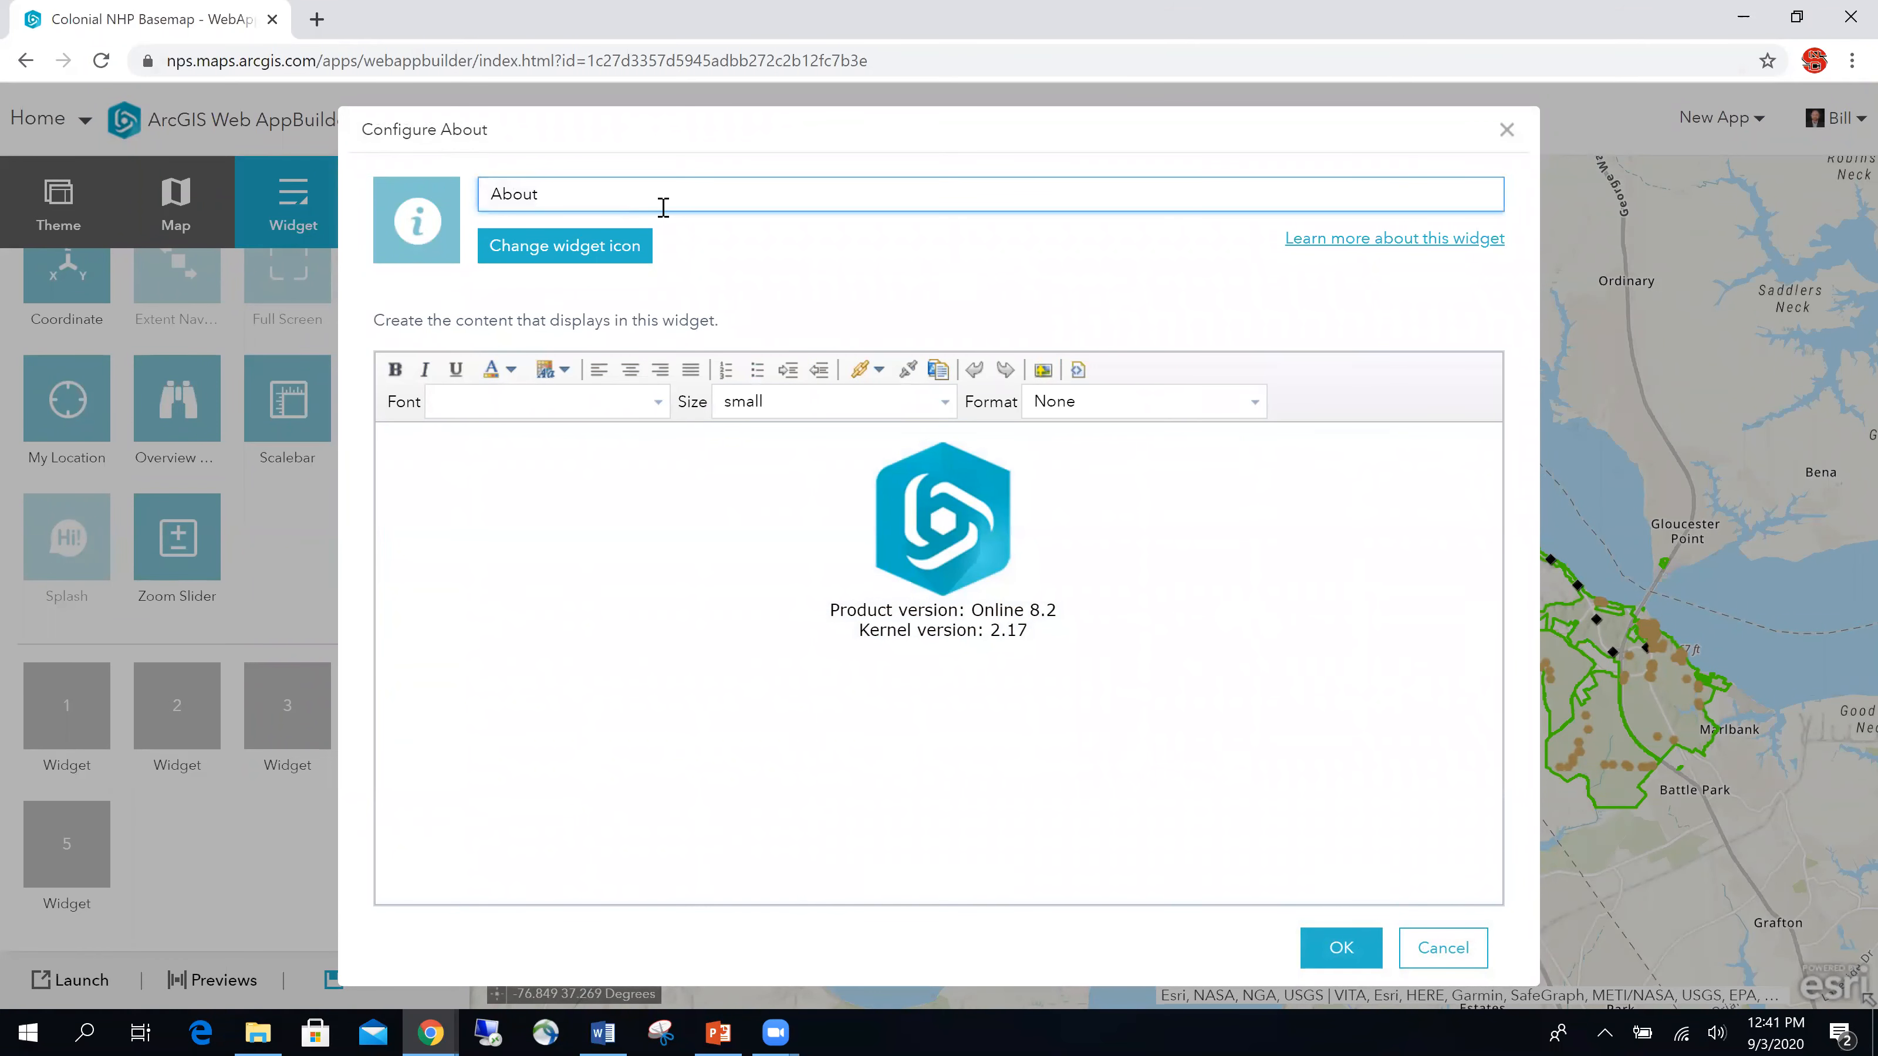
pyautogui.write('this app')
pyautogui.moveTo(1116, 669); pyautogui.dragTo(686, 449)
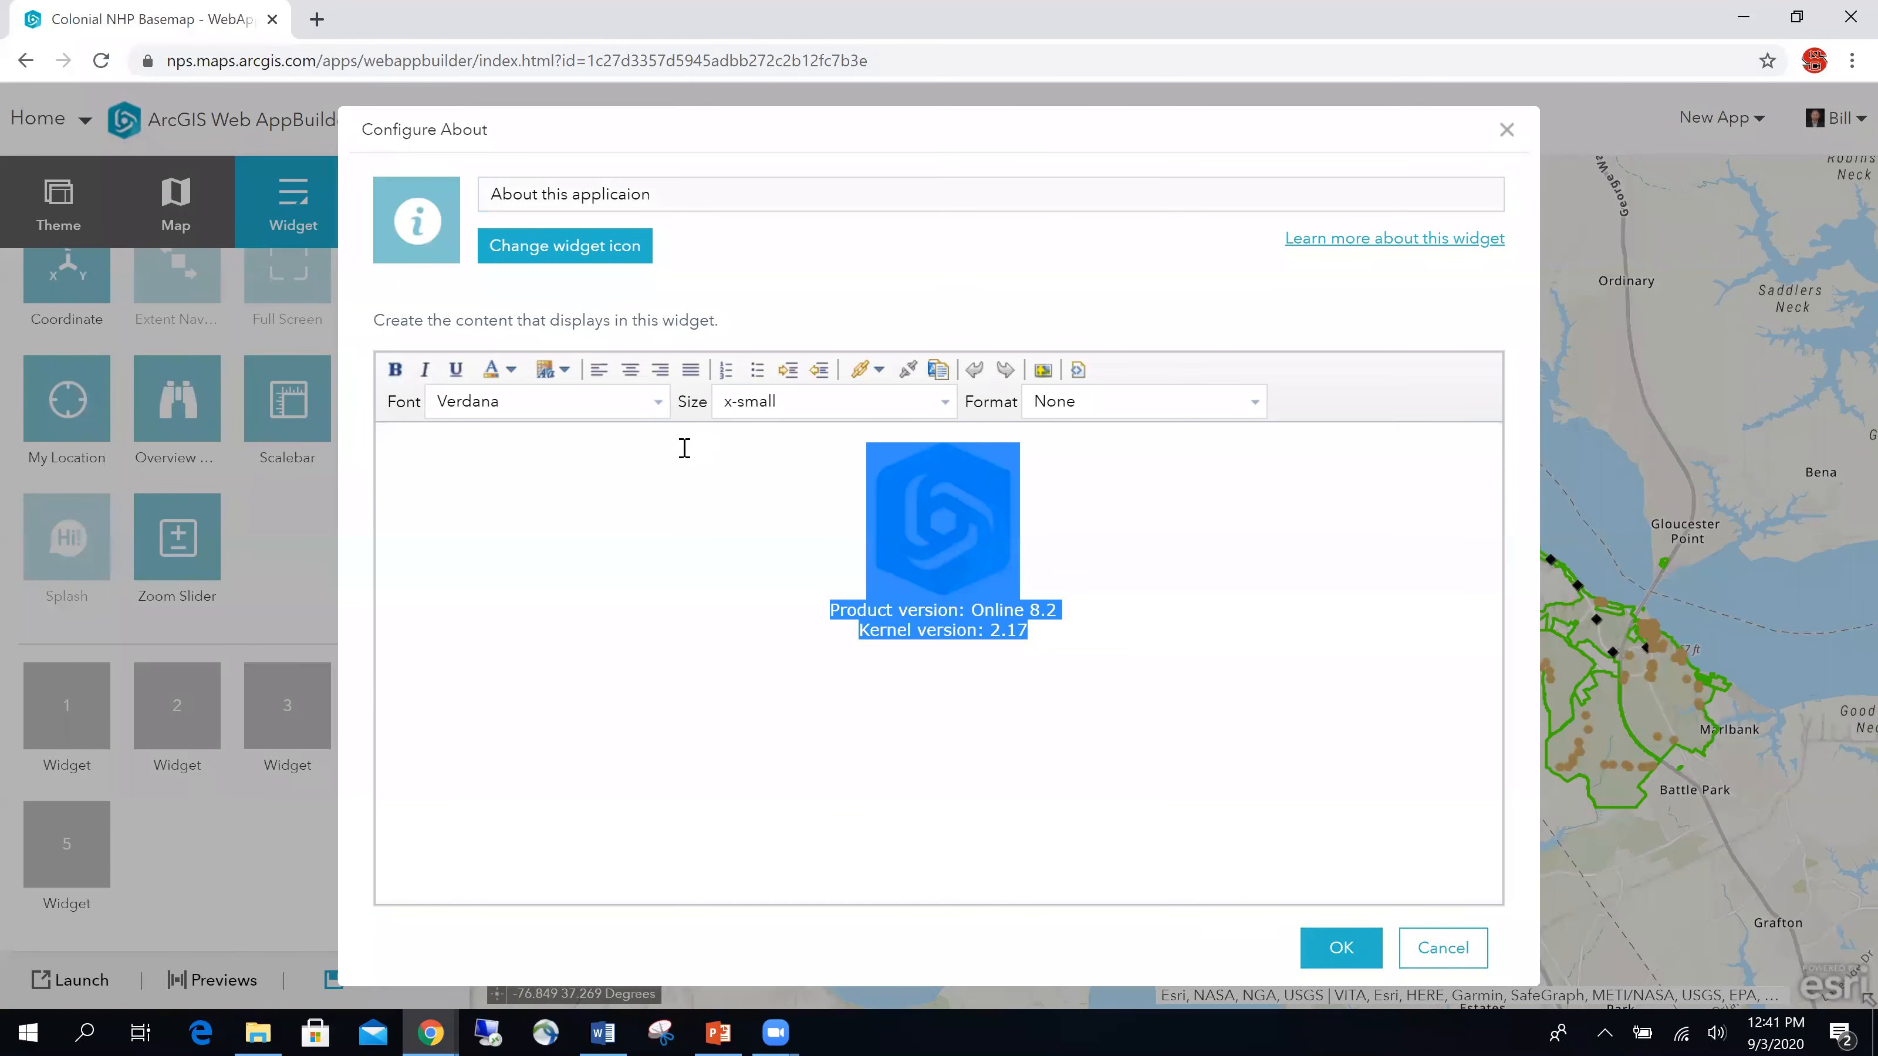
pyautogui.press('Delete')
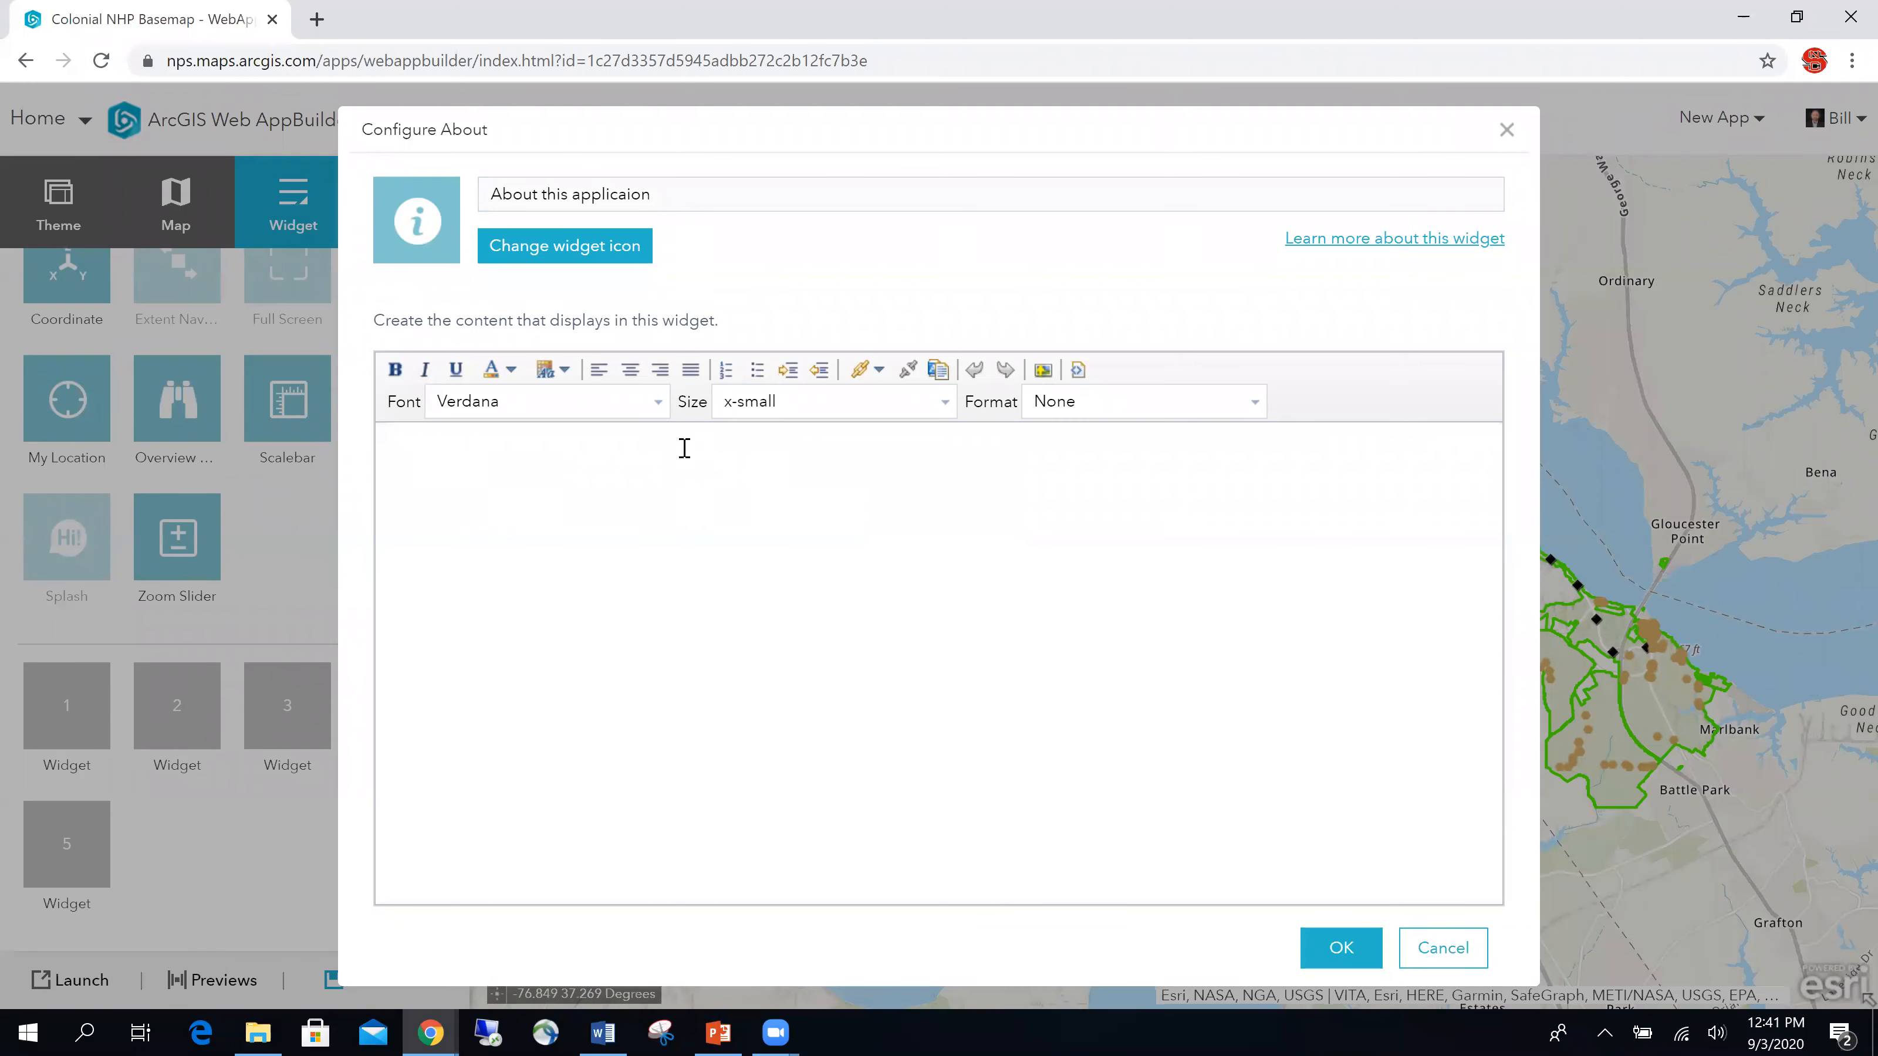
pyautogui.write('This is a basemap of Colonial NJP ')
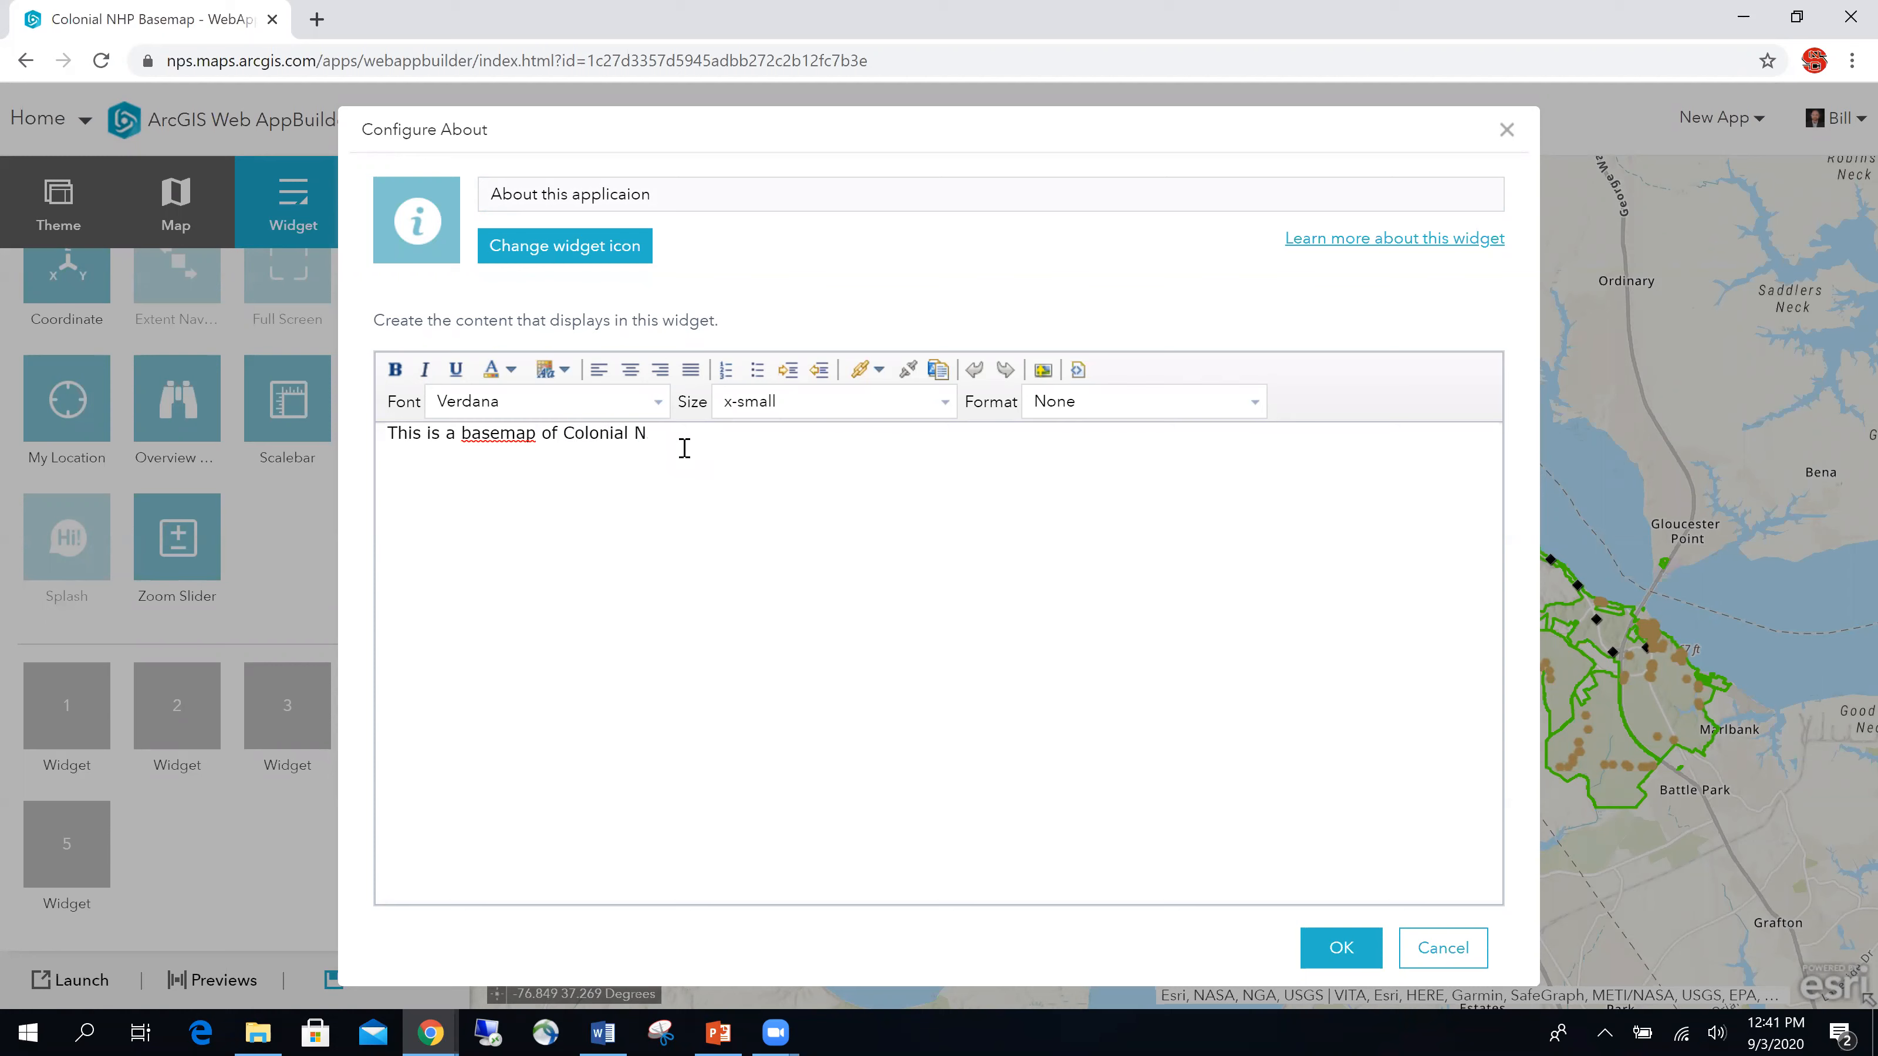
pyautogui.write('HJP')
pyautogui.write(' for NPS use')
pyautogui.write(' only.')
pyautogui.click(1334, 960)
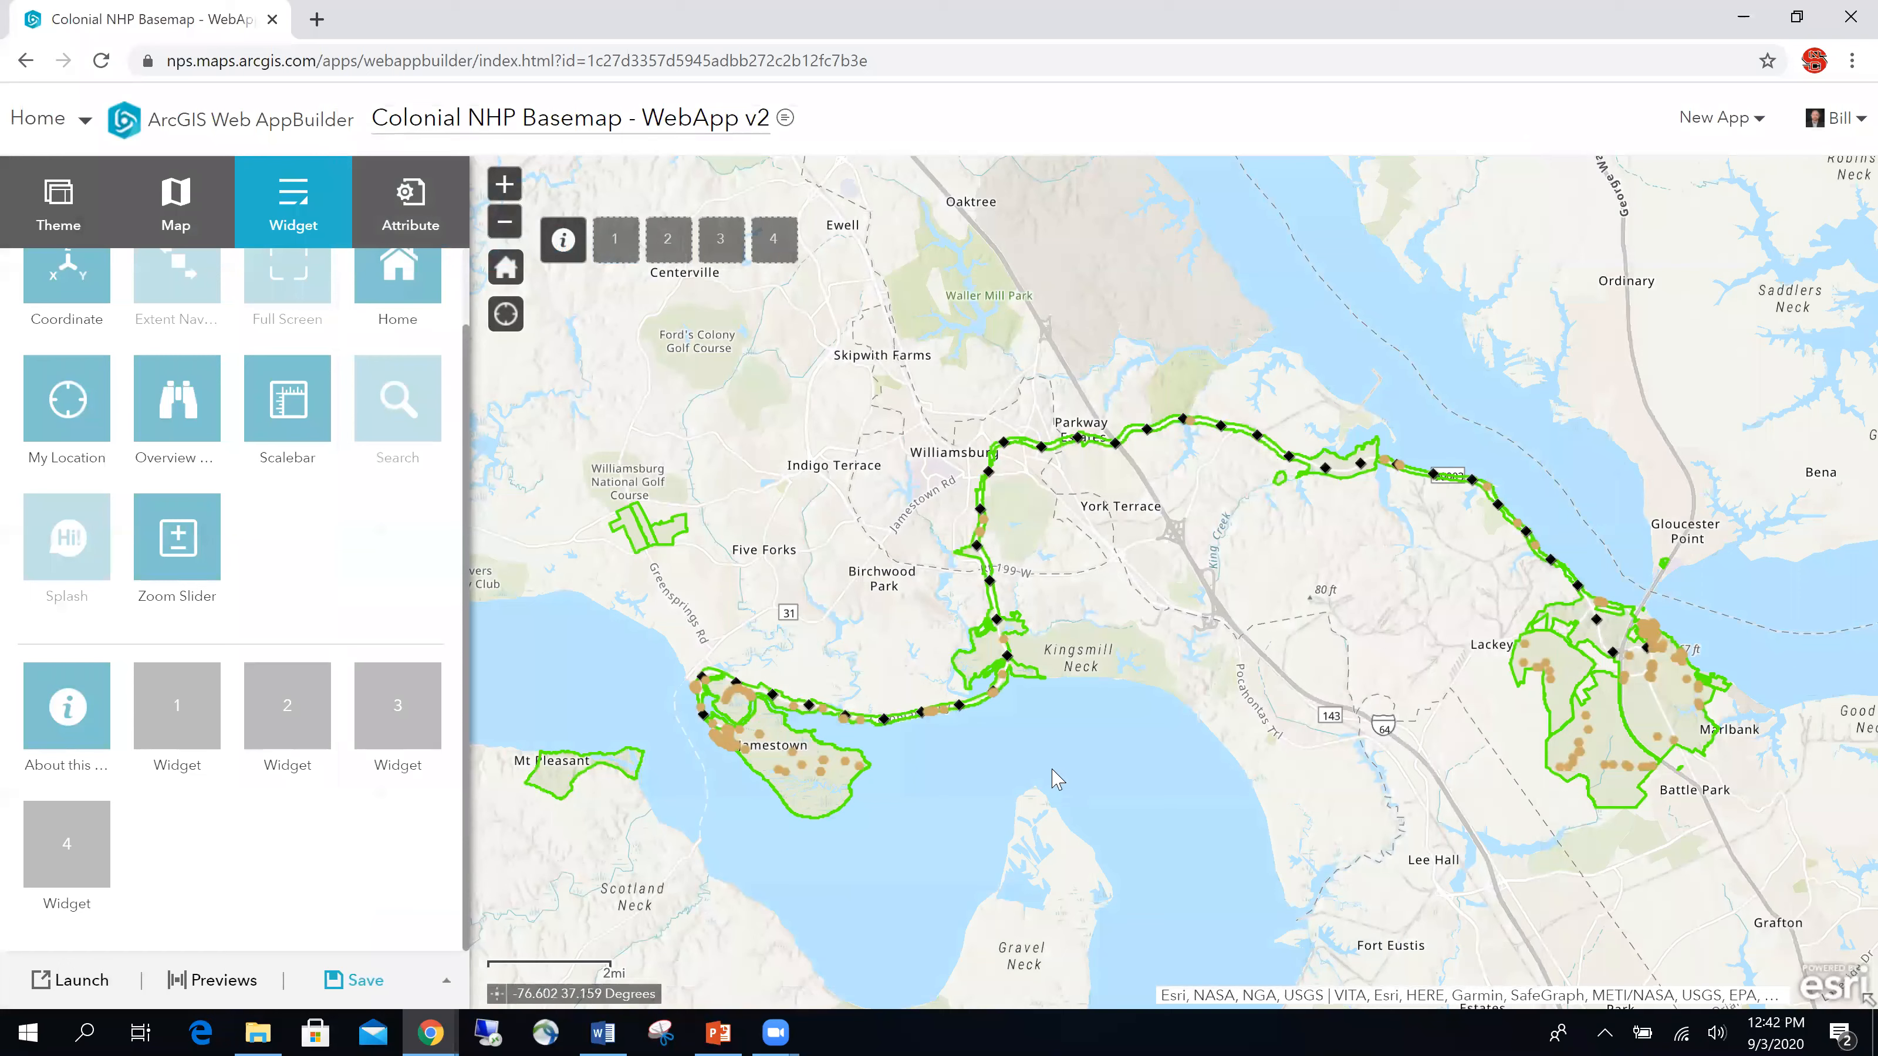
# - Check the About widget on the map and review its configuration and background colour choices, leaving without changes
pyautogui.click(562, 244)
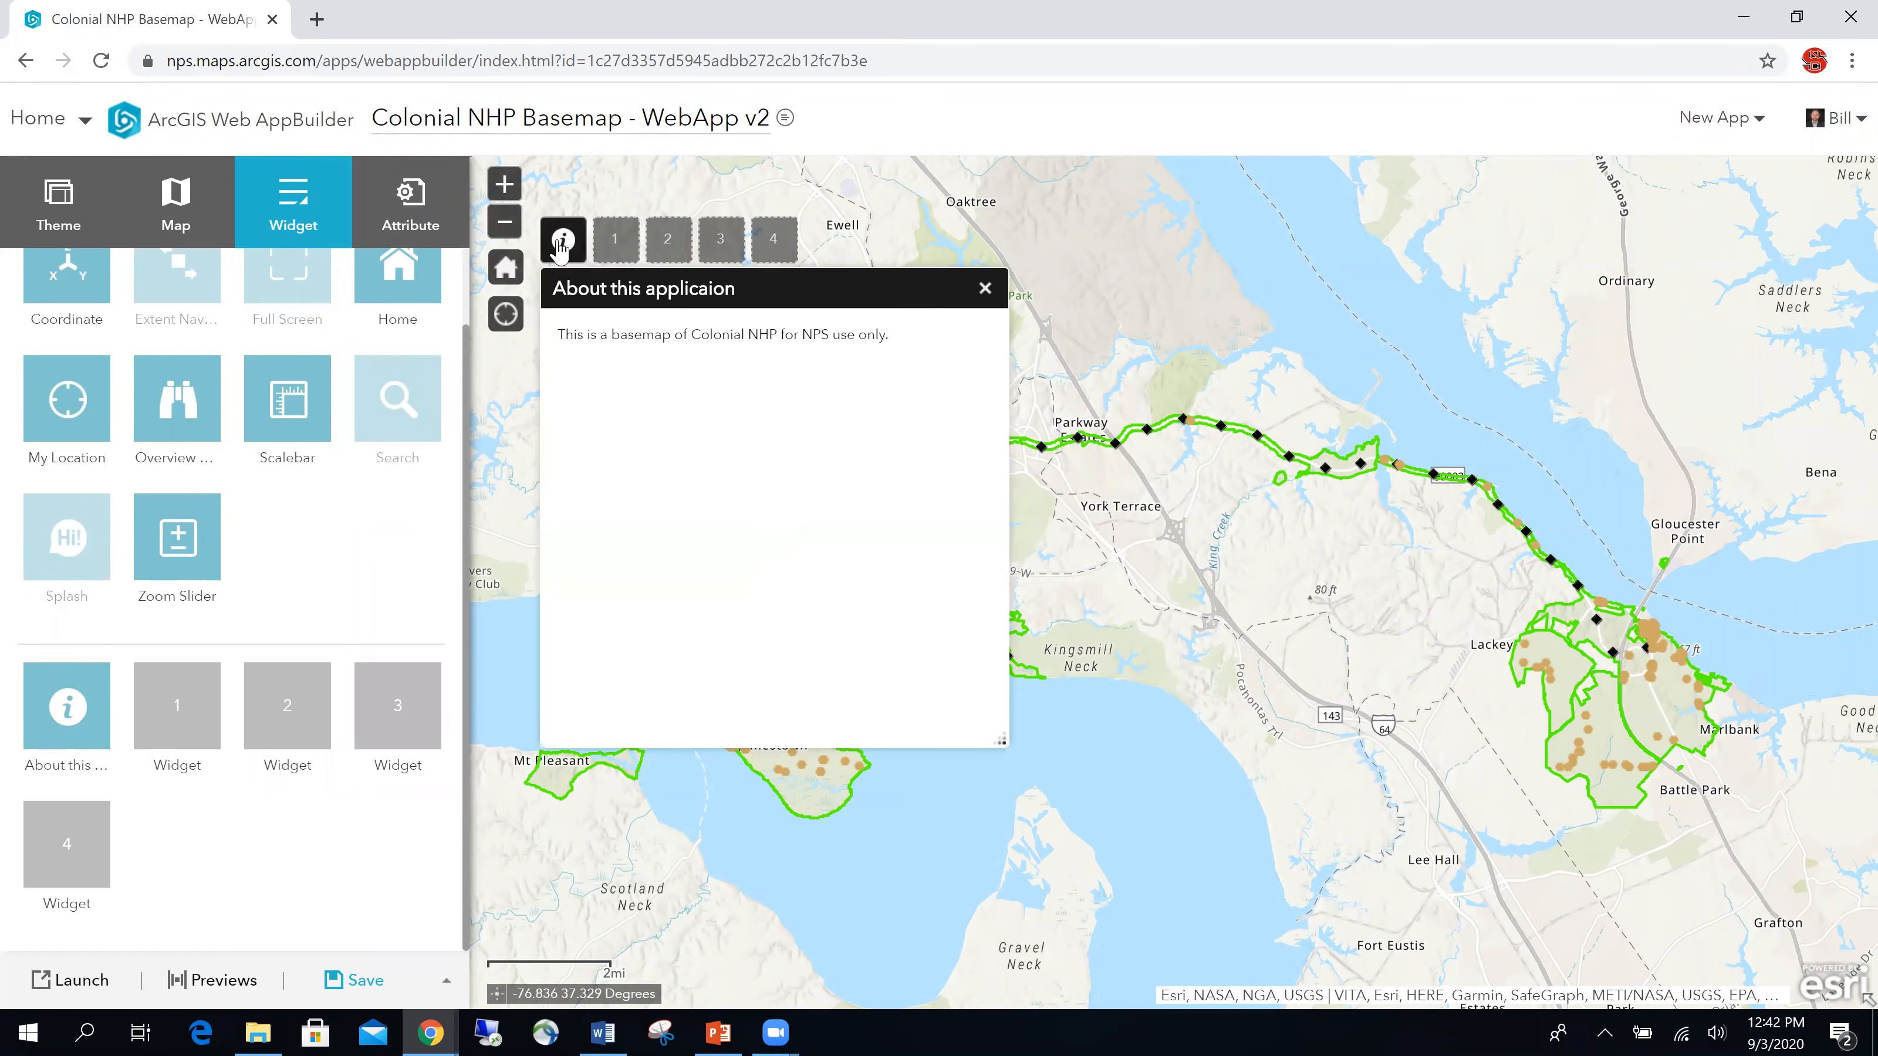
pyautogui.click(987, 289)
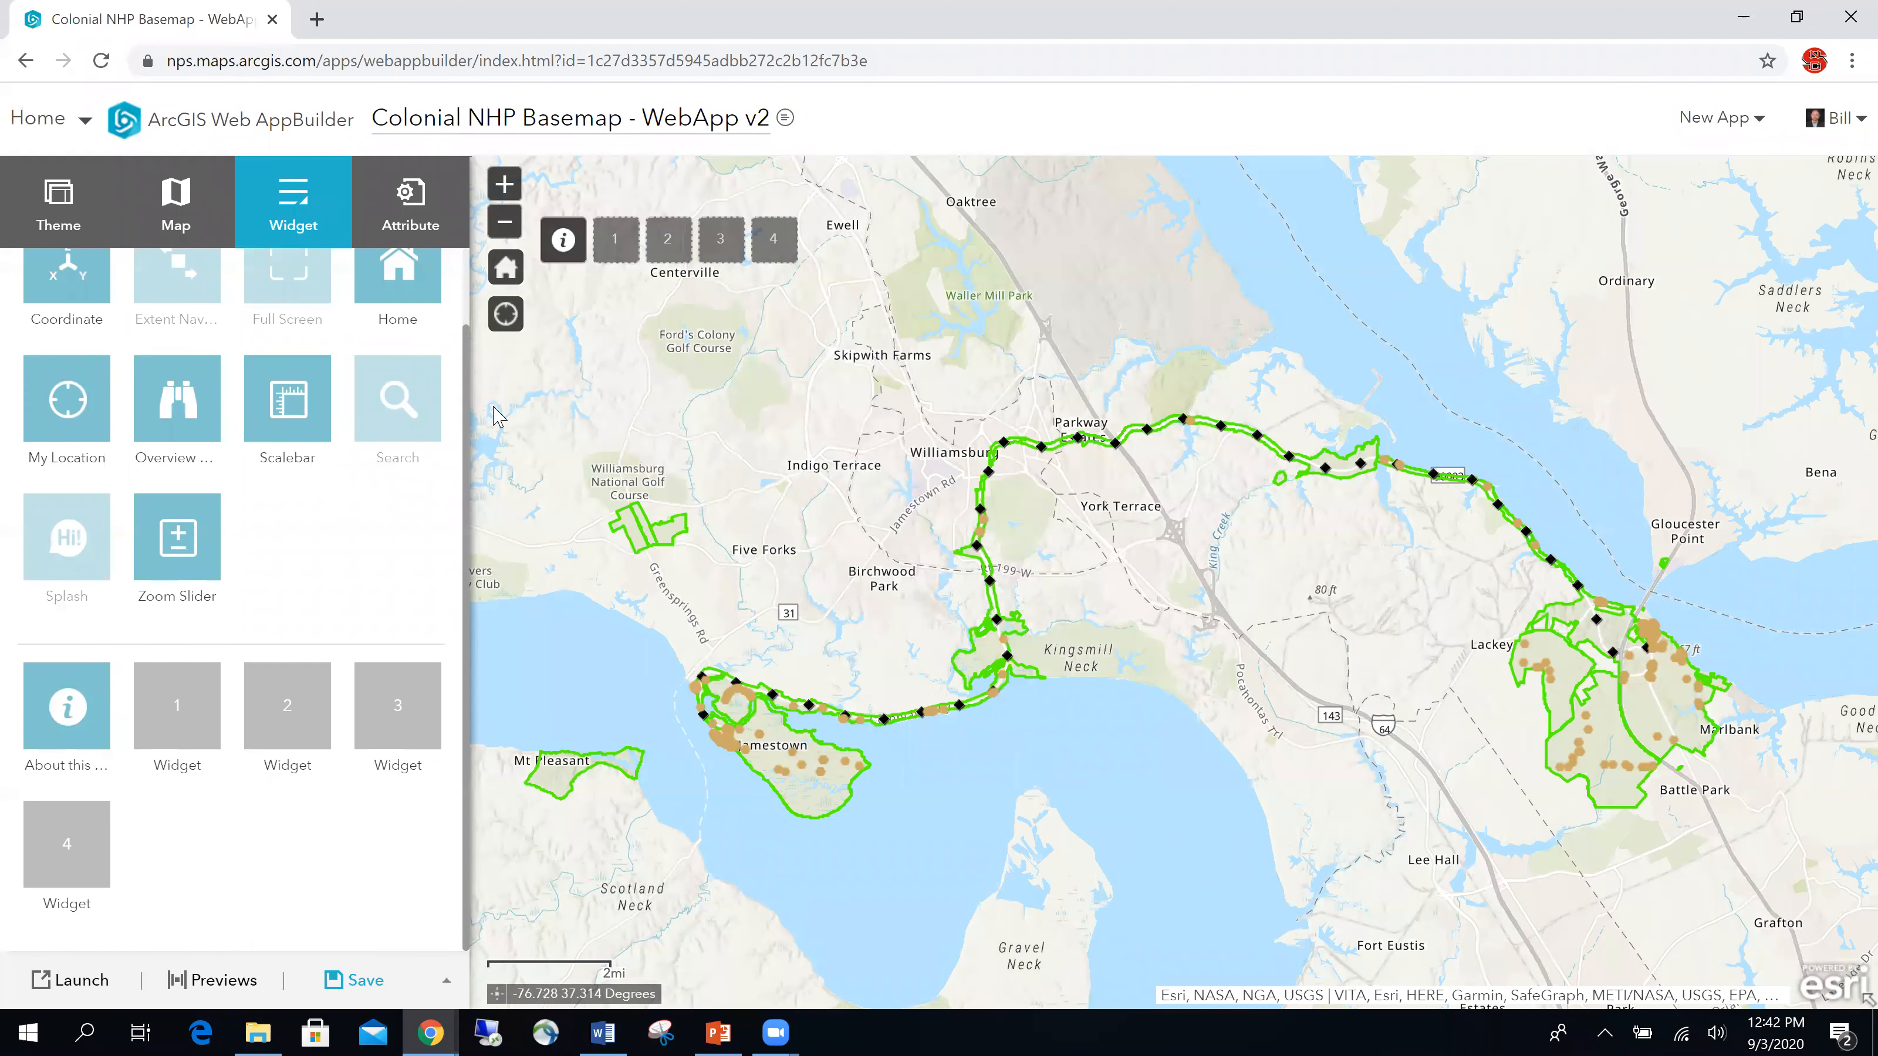
pyautogui.moveTo(100, 743)
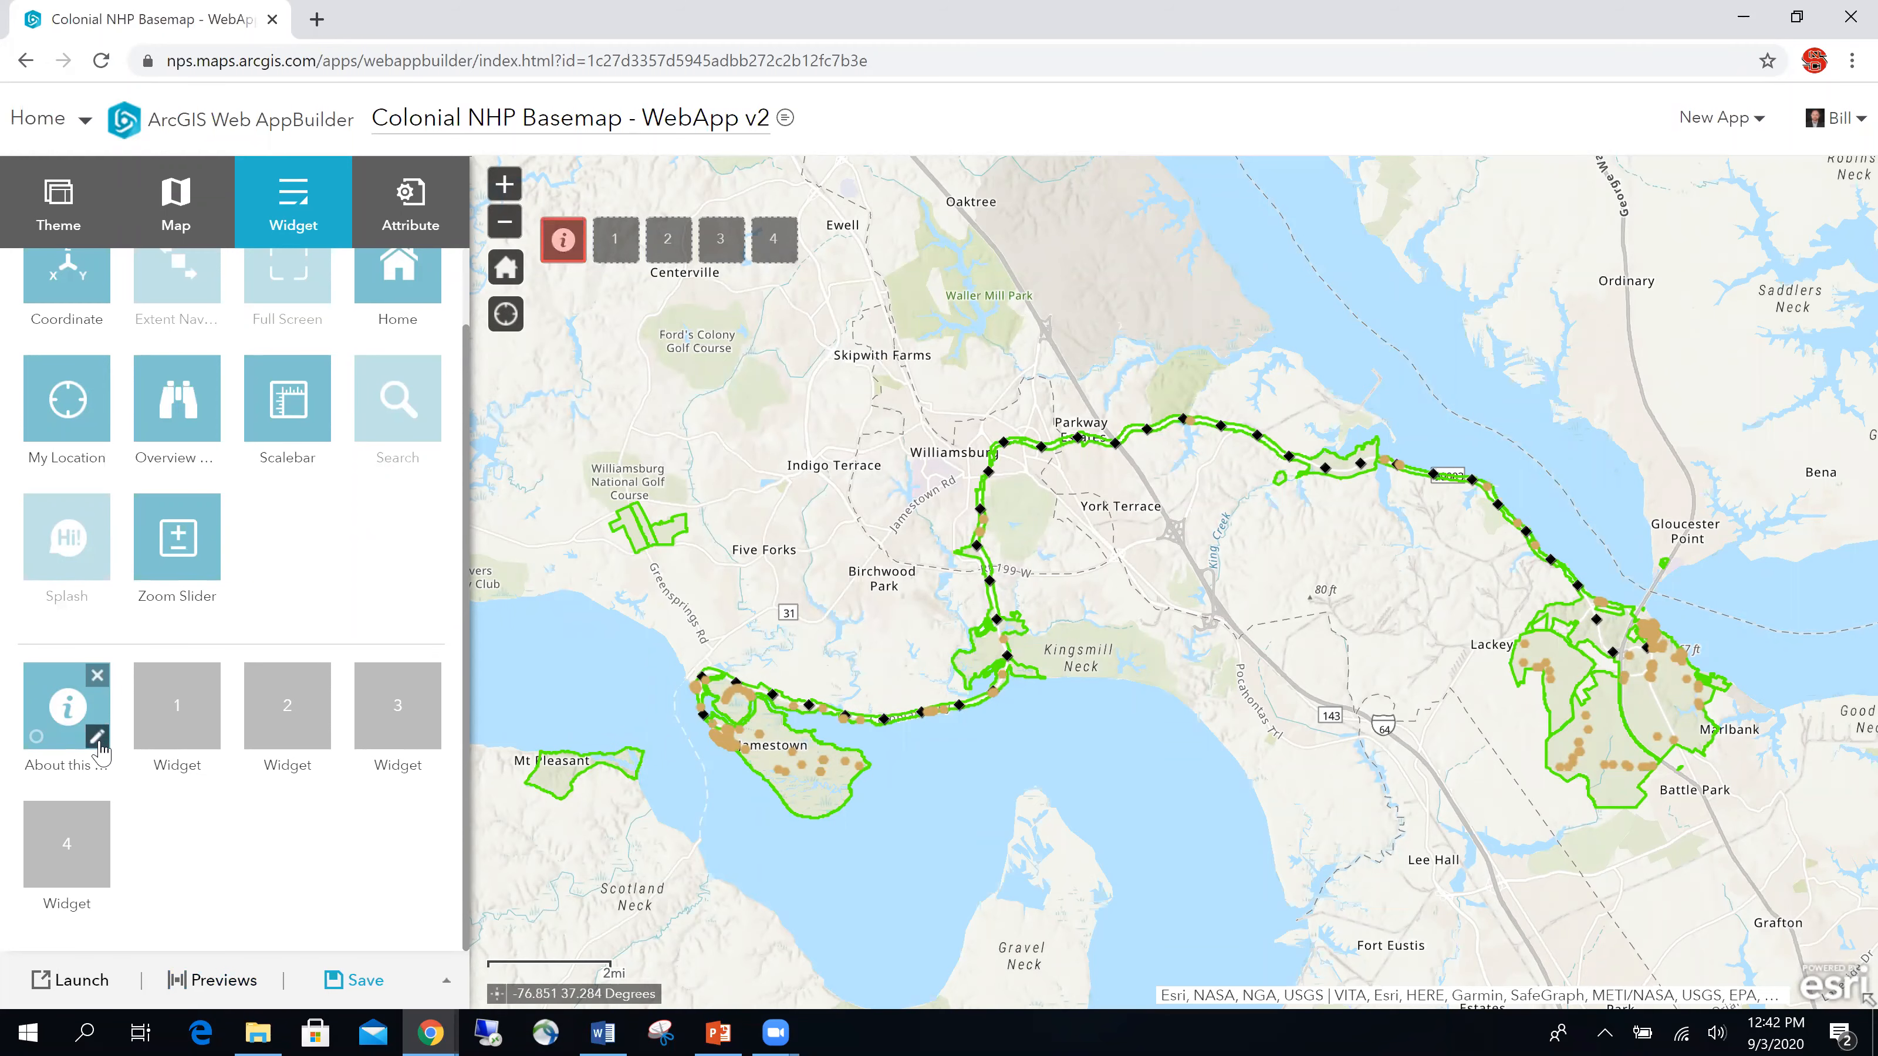
pyautogui.click(97, 736)
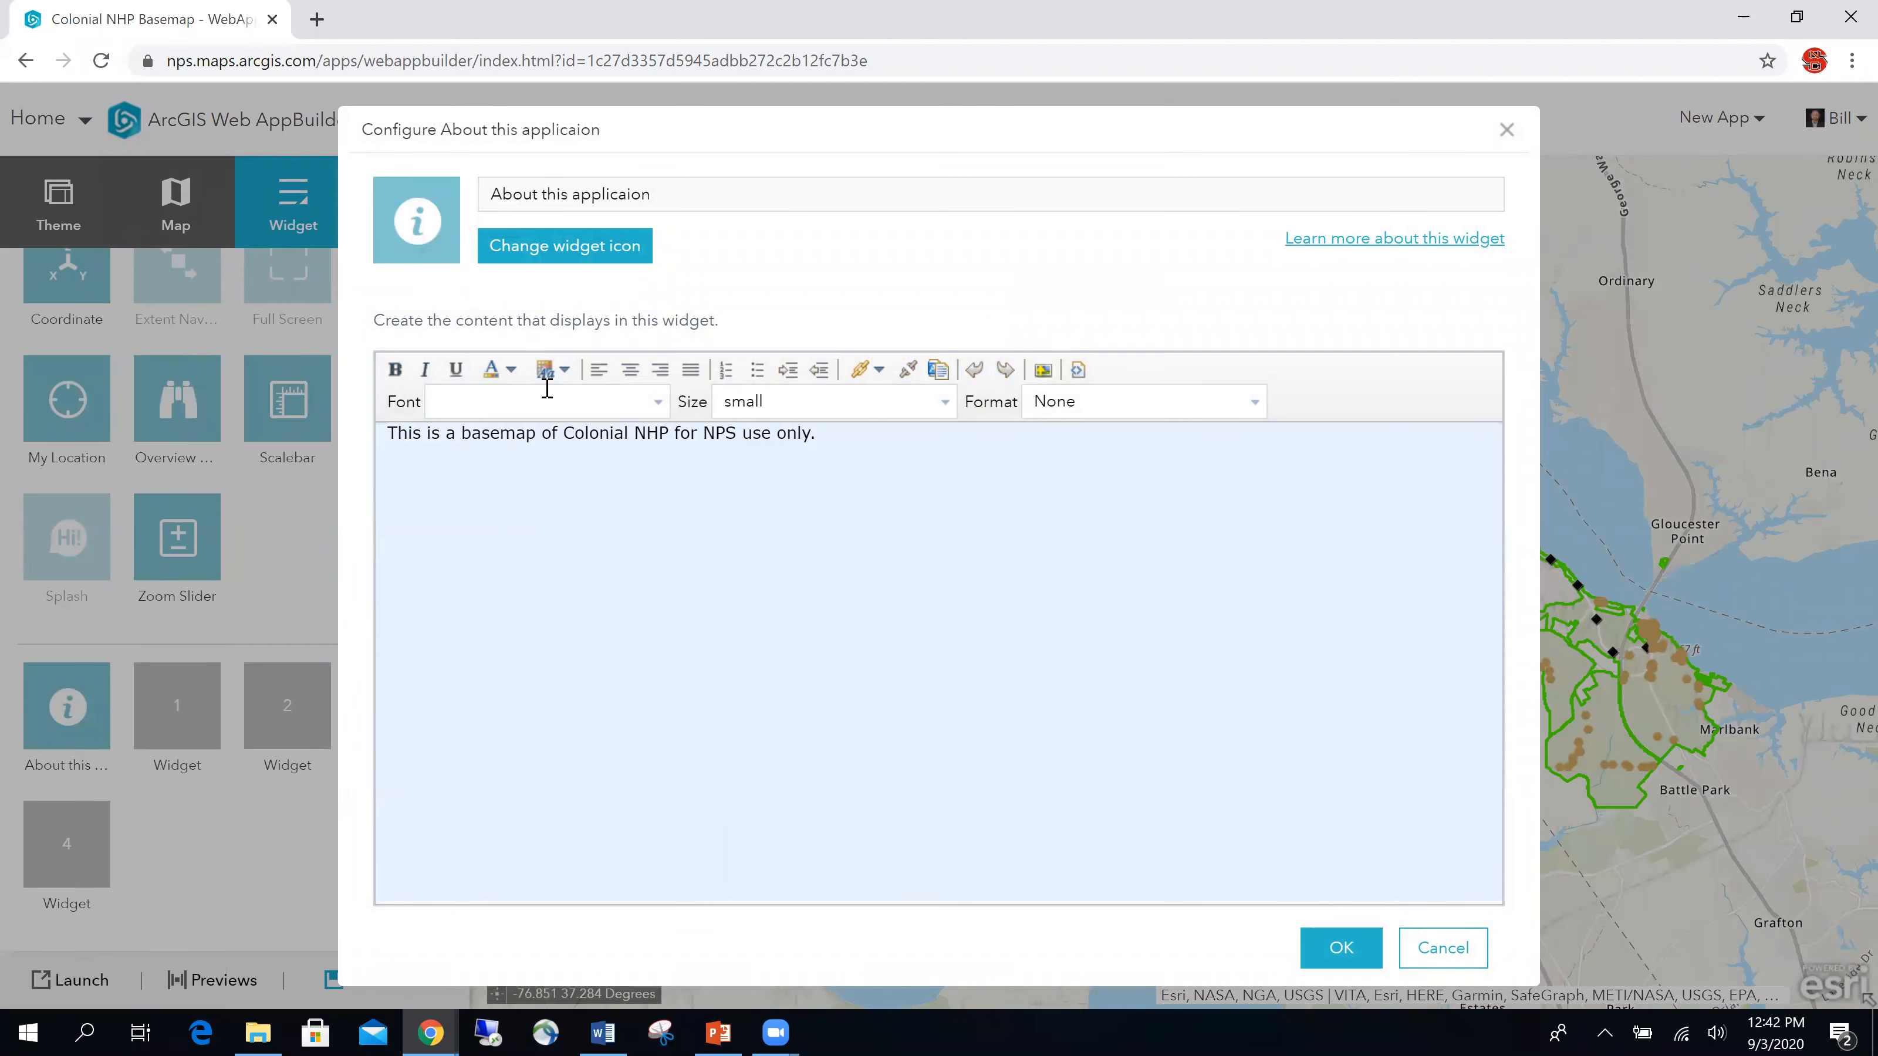
pyautogui.click(565, 372)
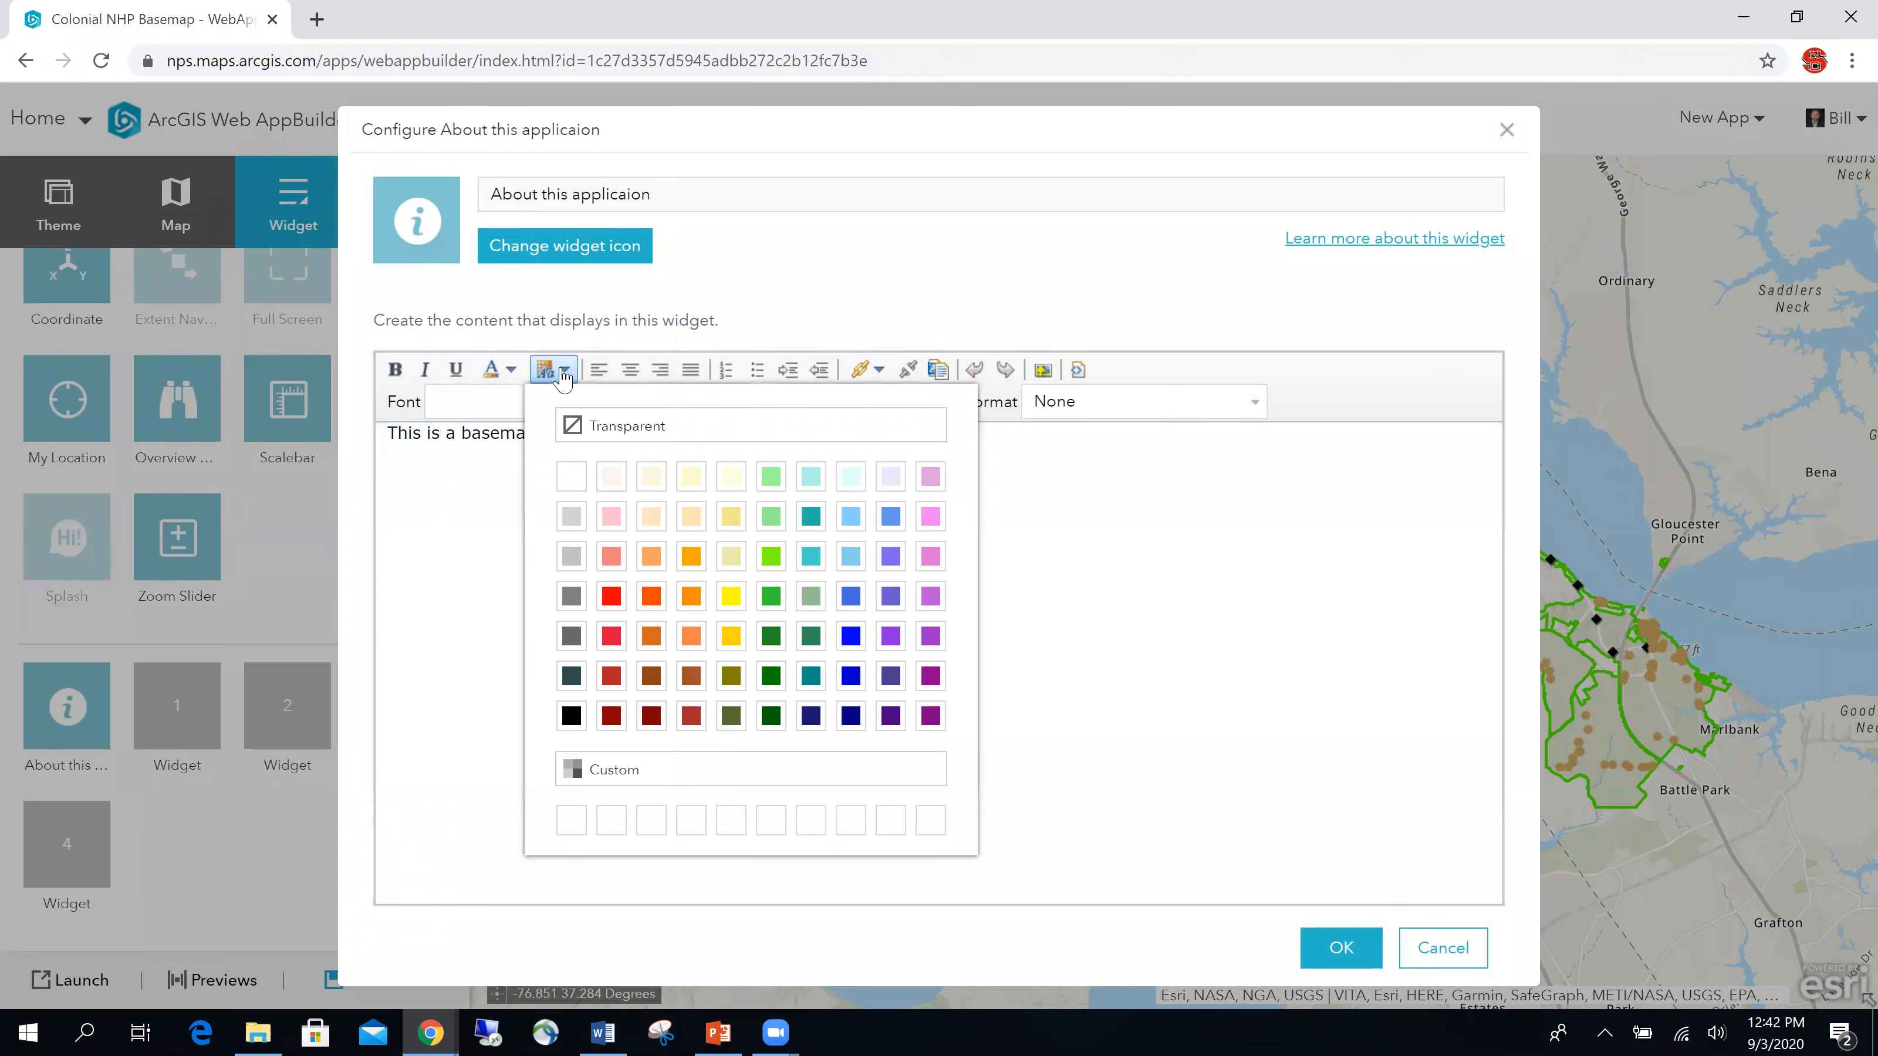
pyautogui.click(1044, 503)
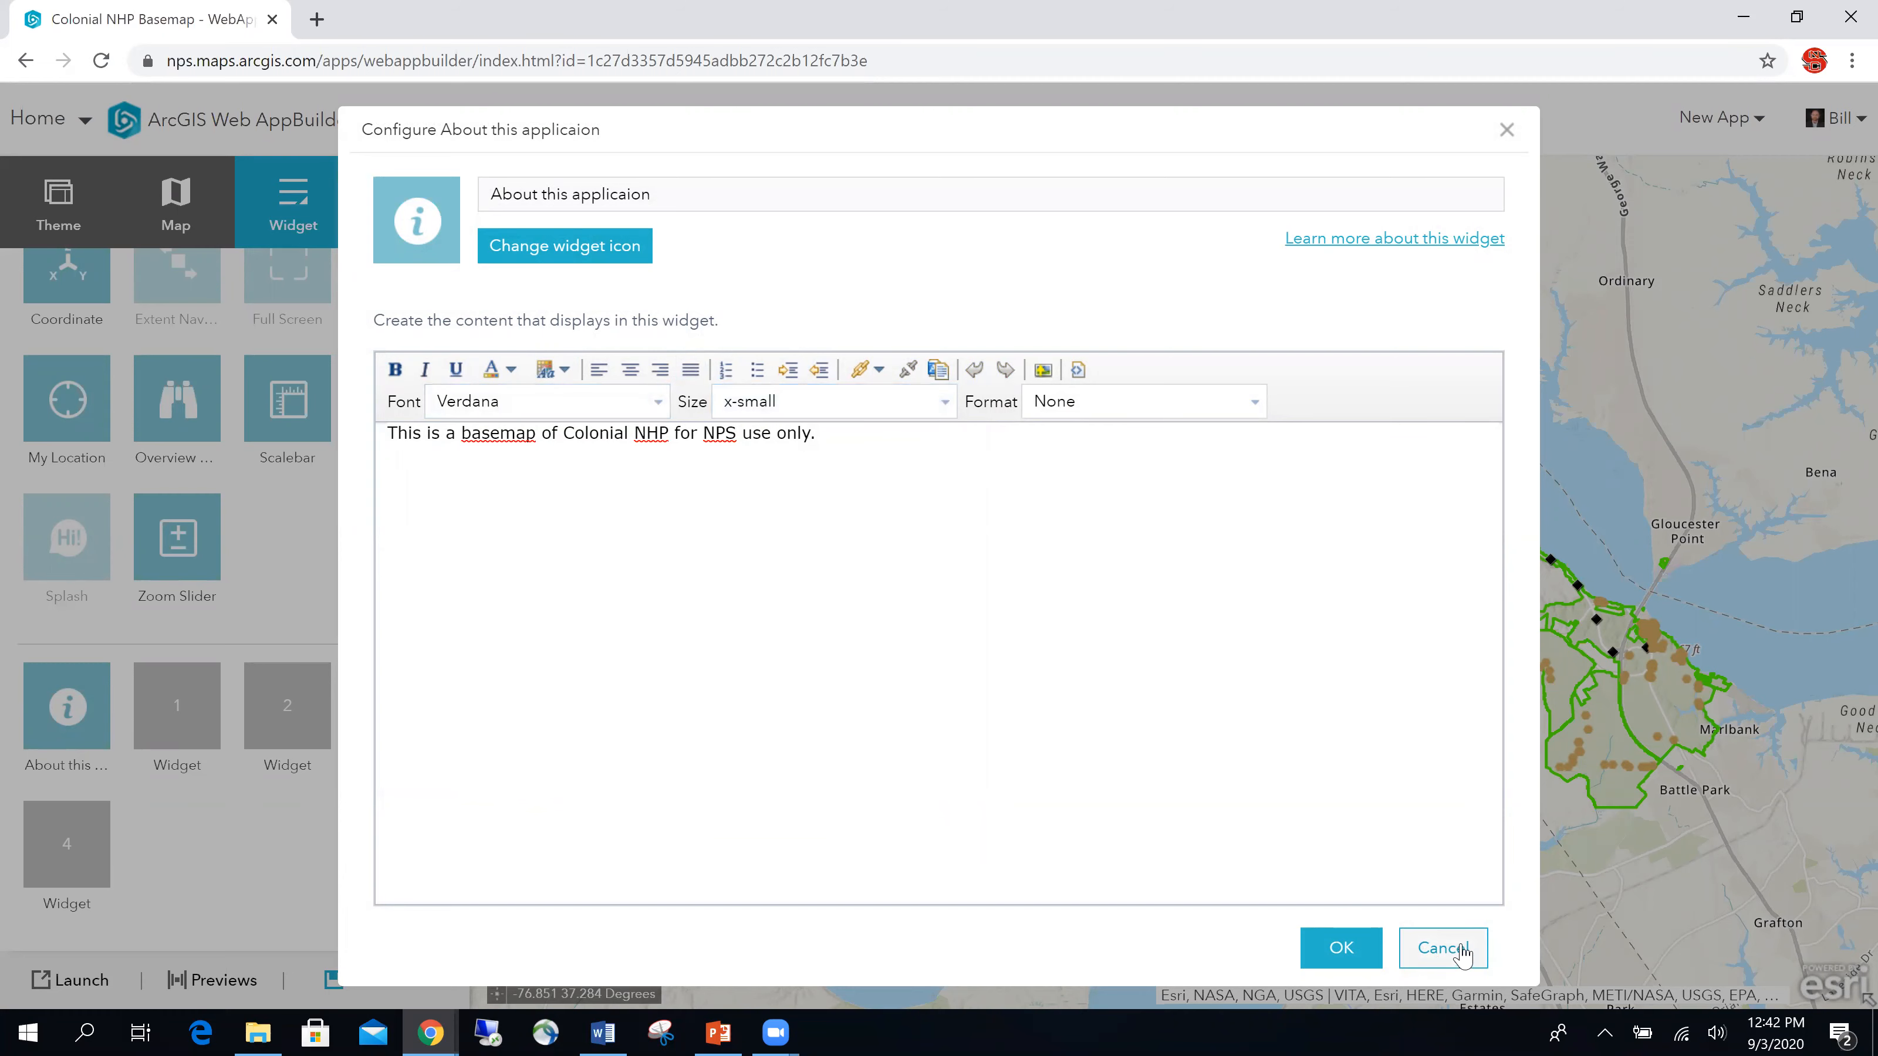
pyautogui.click(1443, 948)
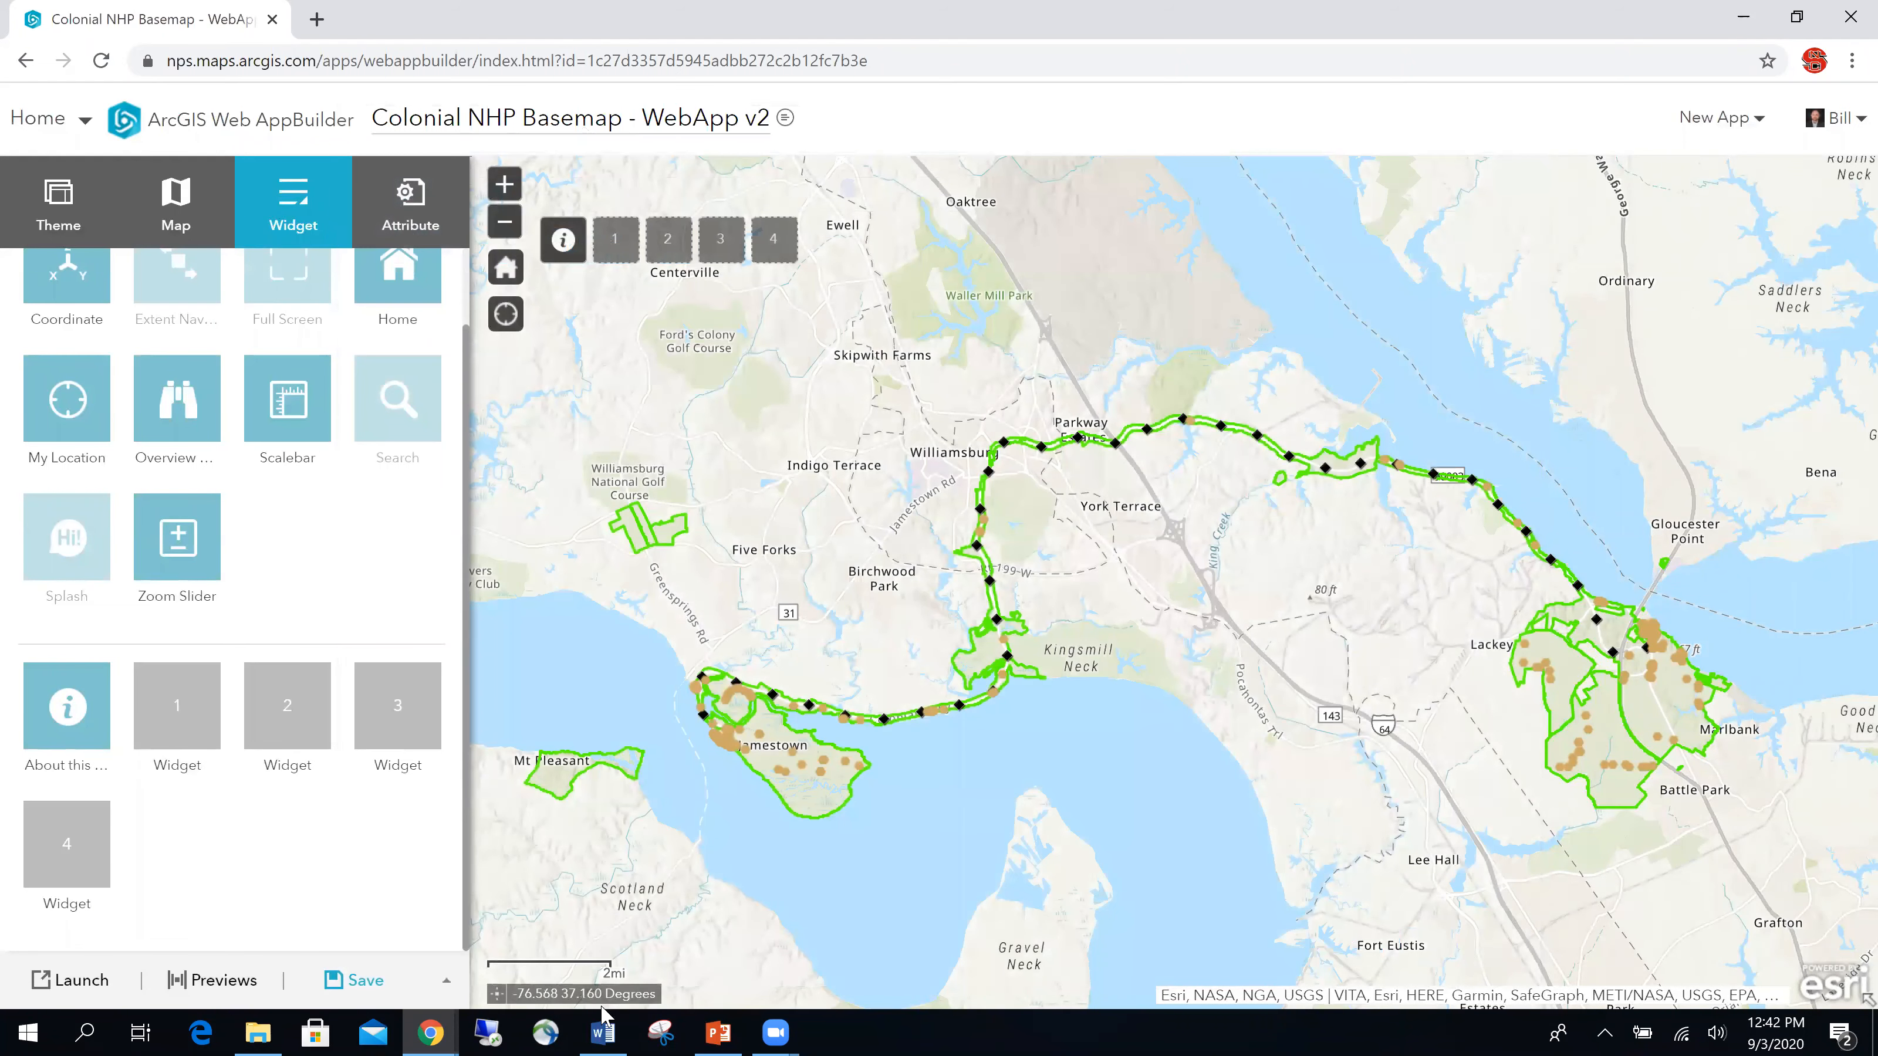
# - Save the app and preview it on LG G5, iPhone SE, iPhone 8, iPhone 4s and Google Nexus 5 screens
pyautogui.click(352, 1006)
pyautogui.click(215, 984)
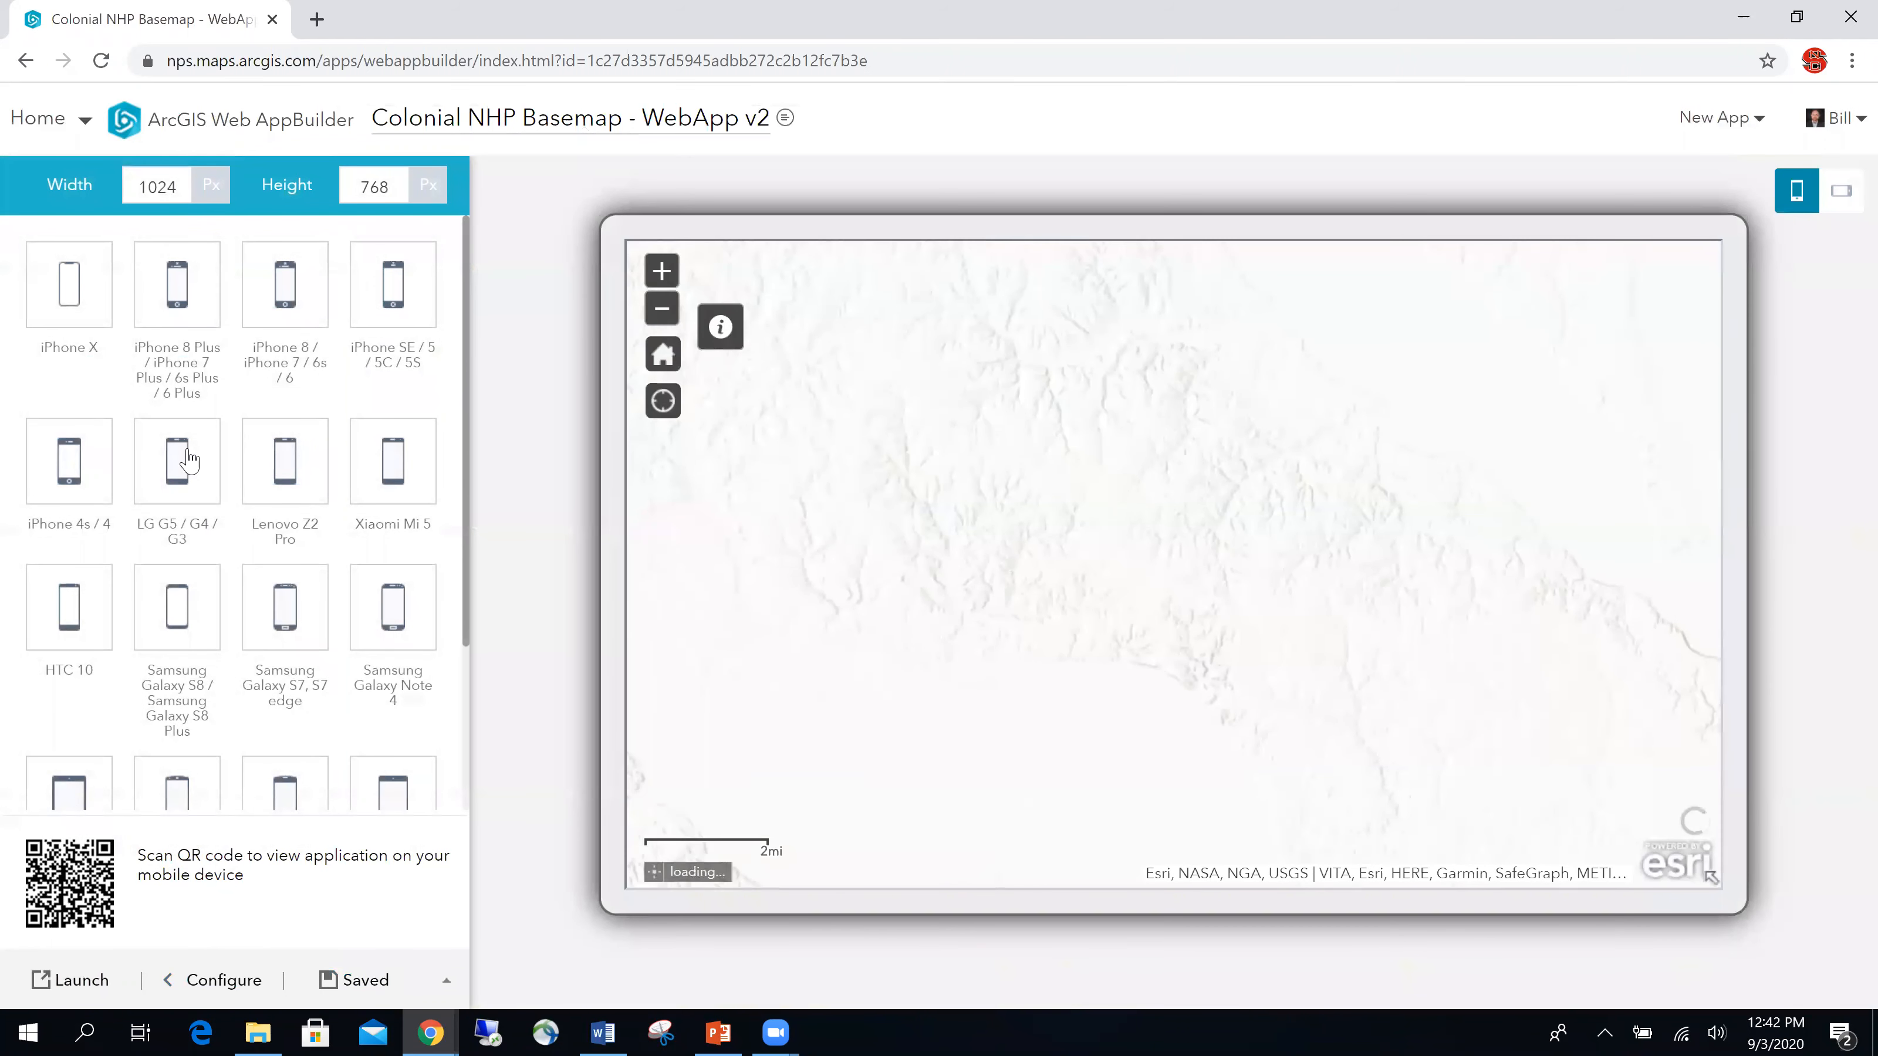
pyautogui.click(190, 460)
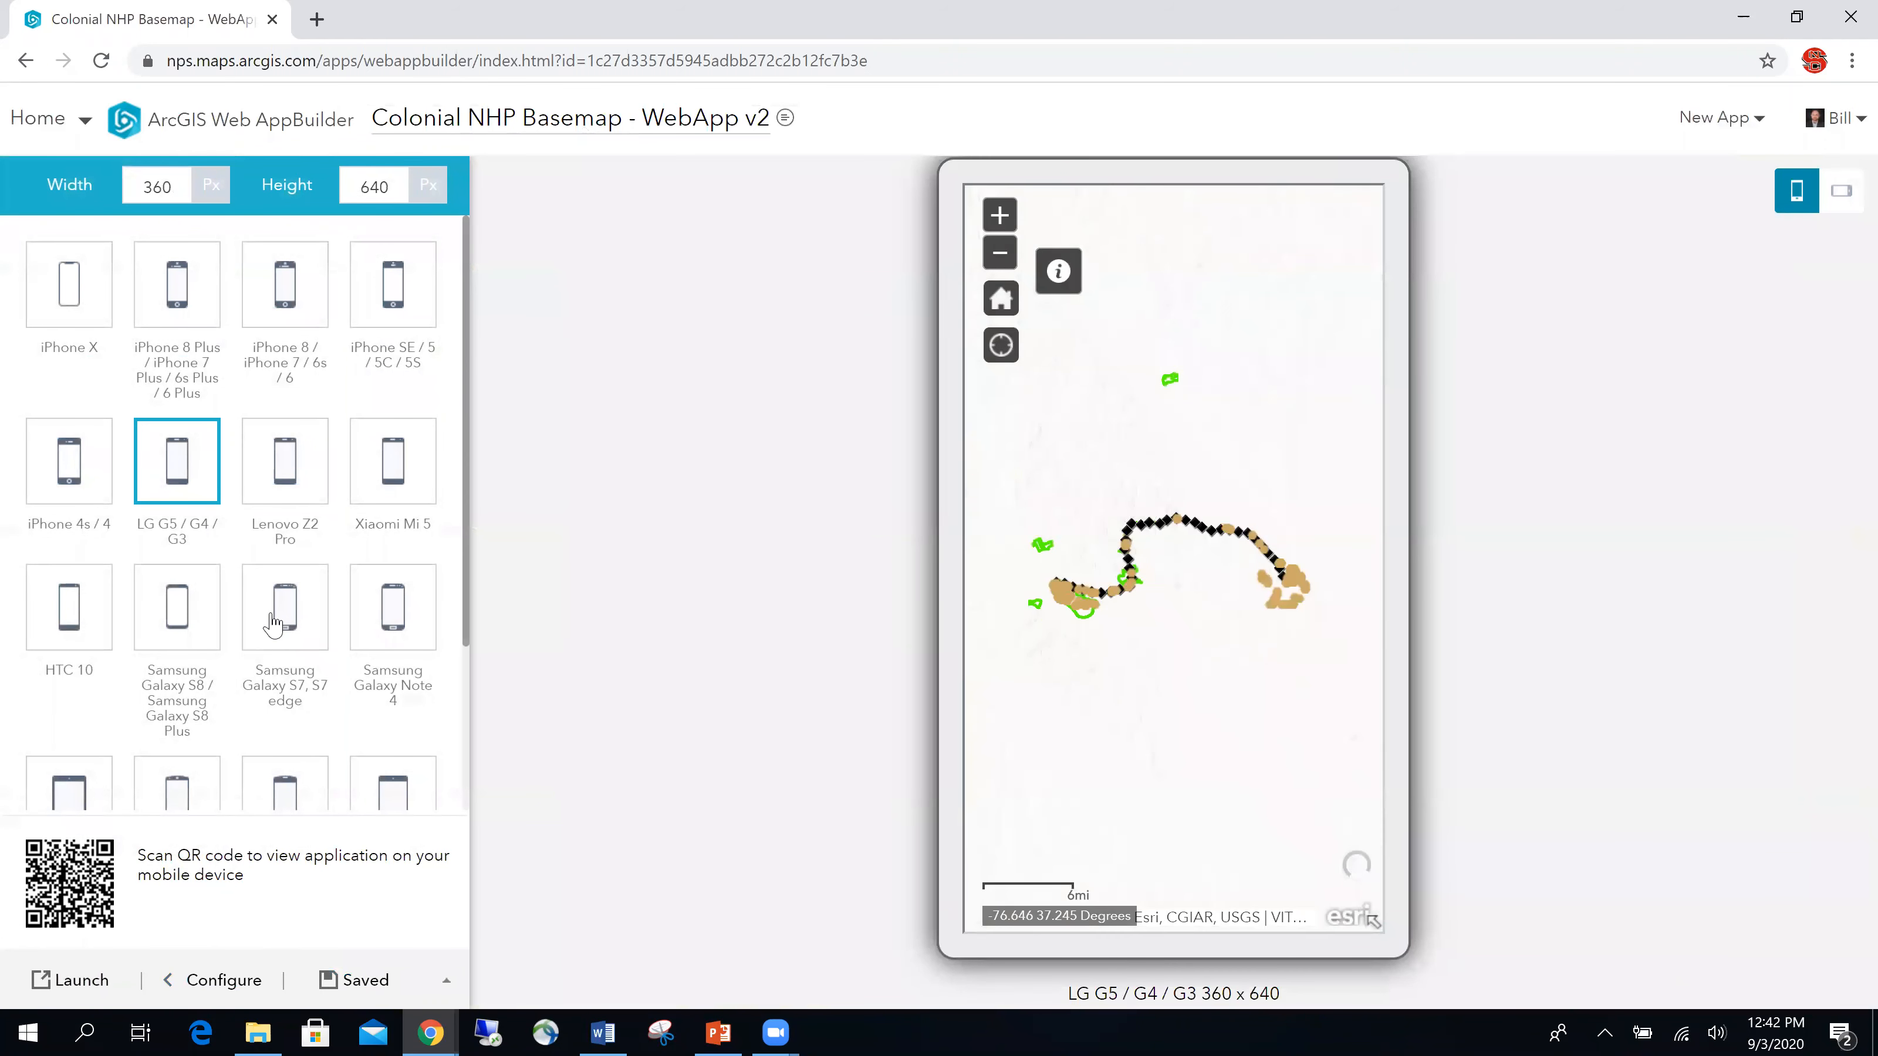
pyautogui.click(392, 306)
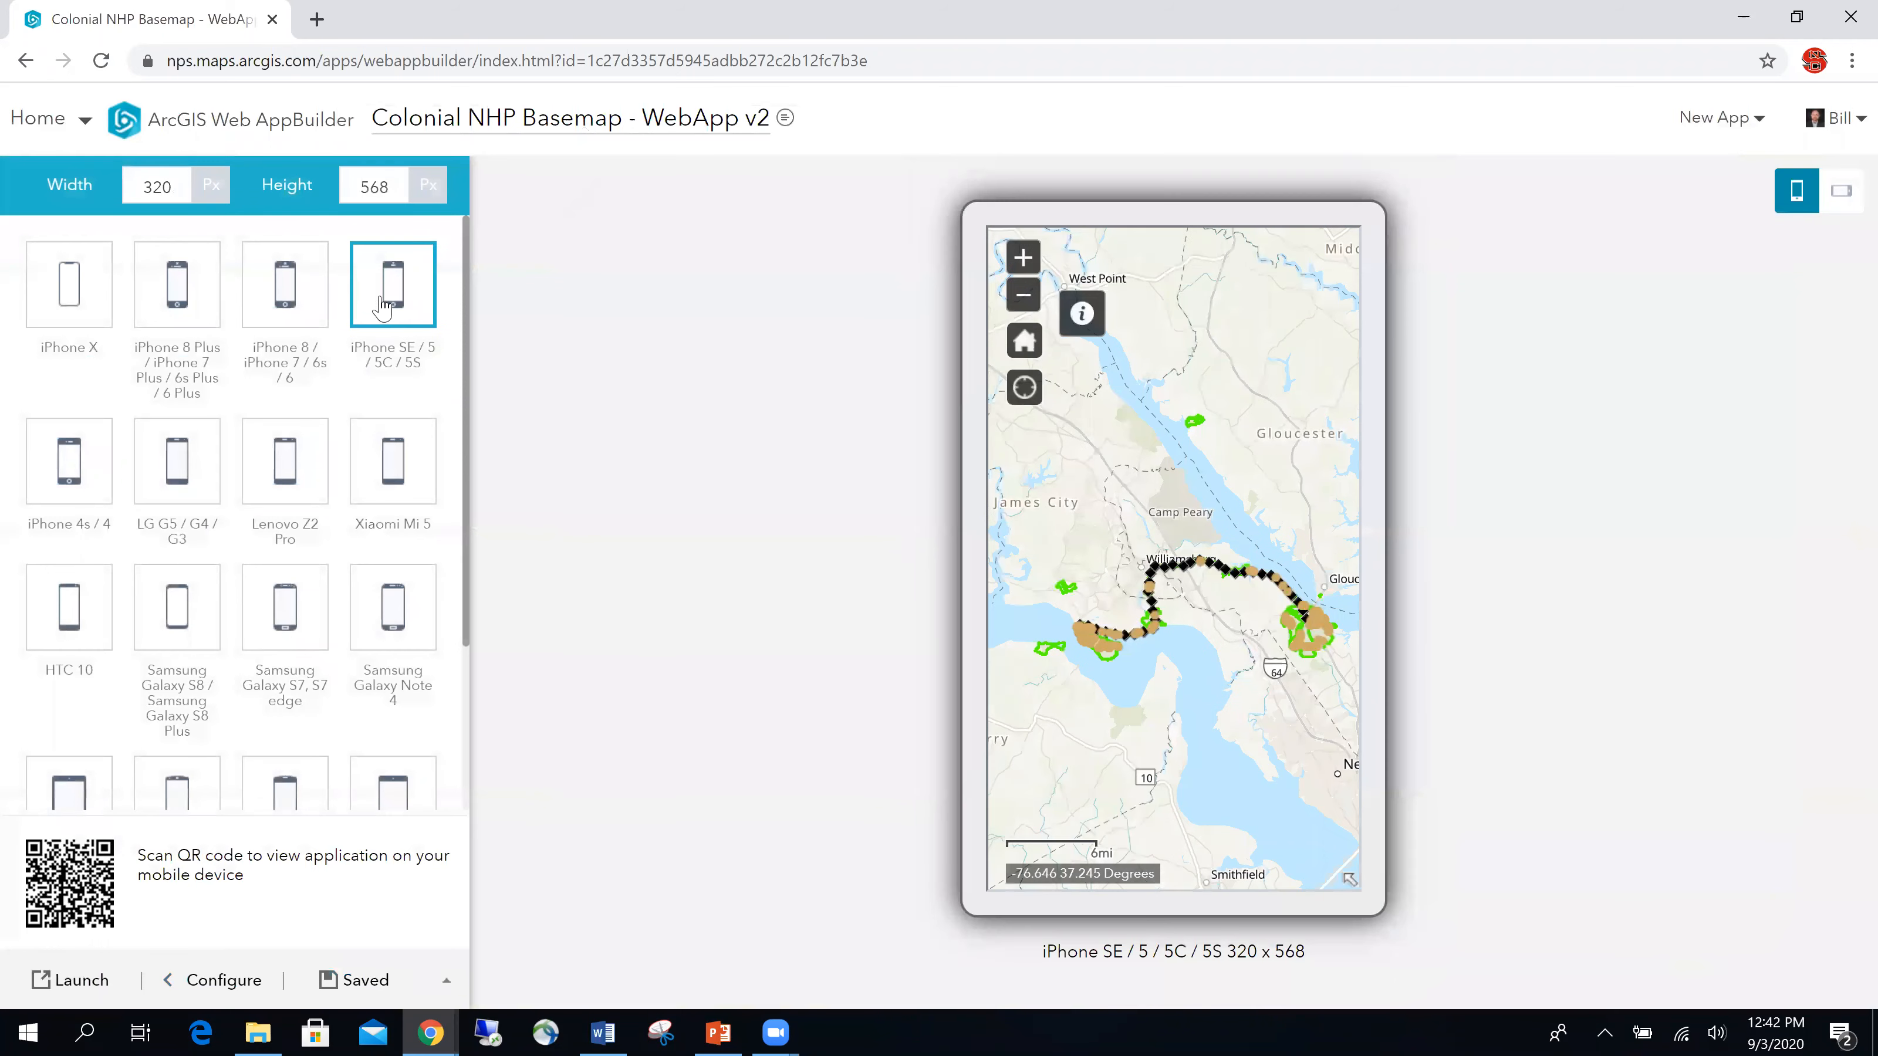
pyautogui.click(284, 296)
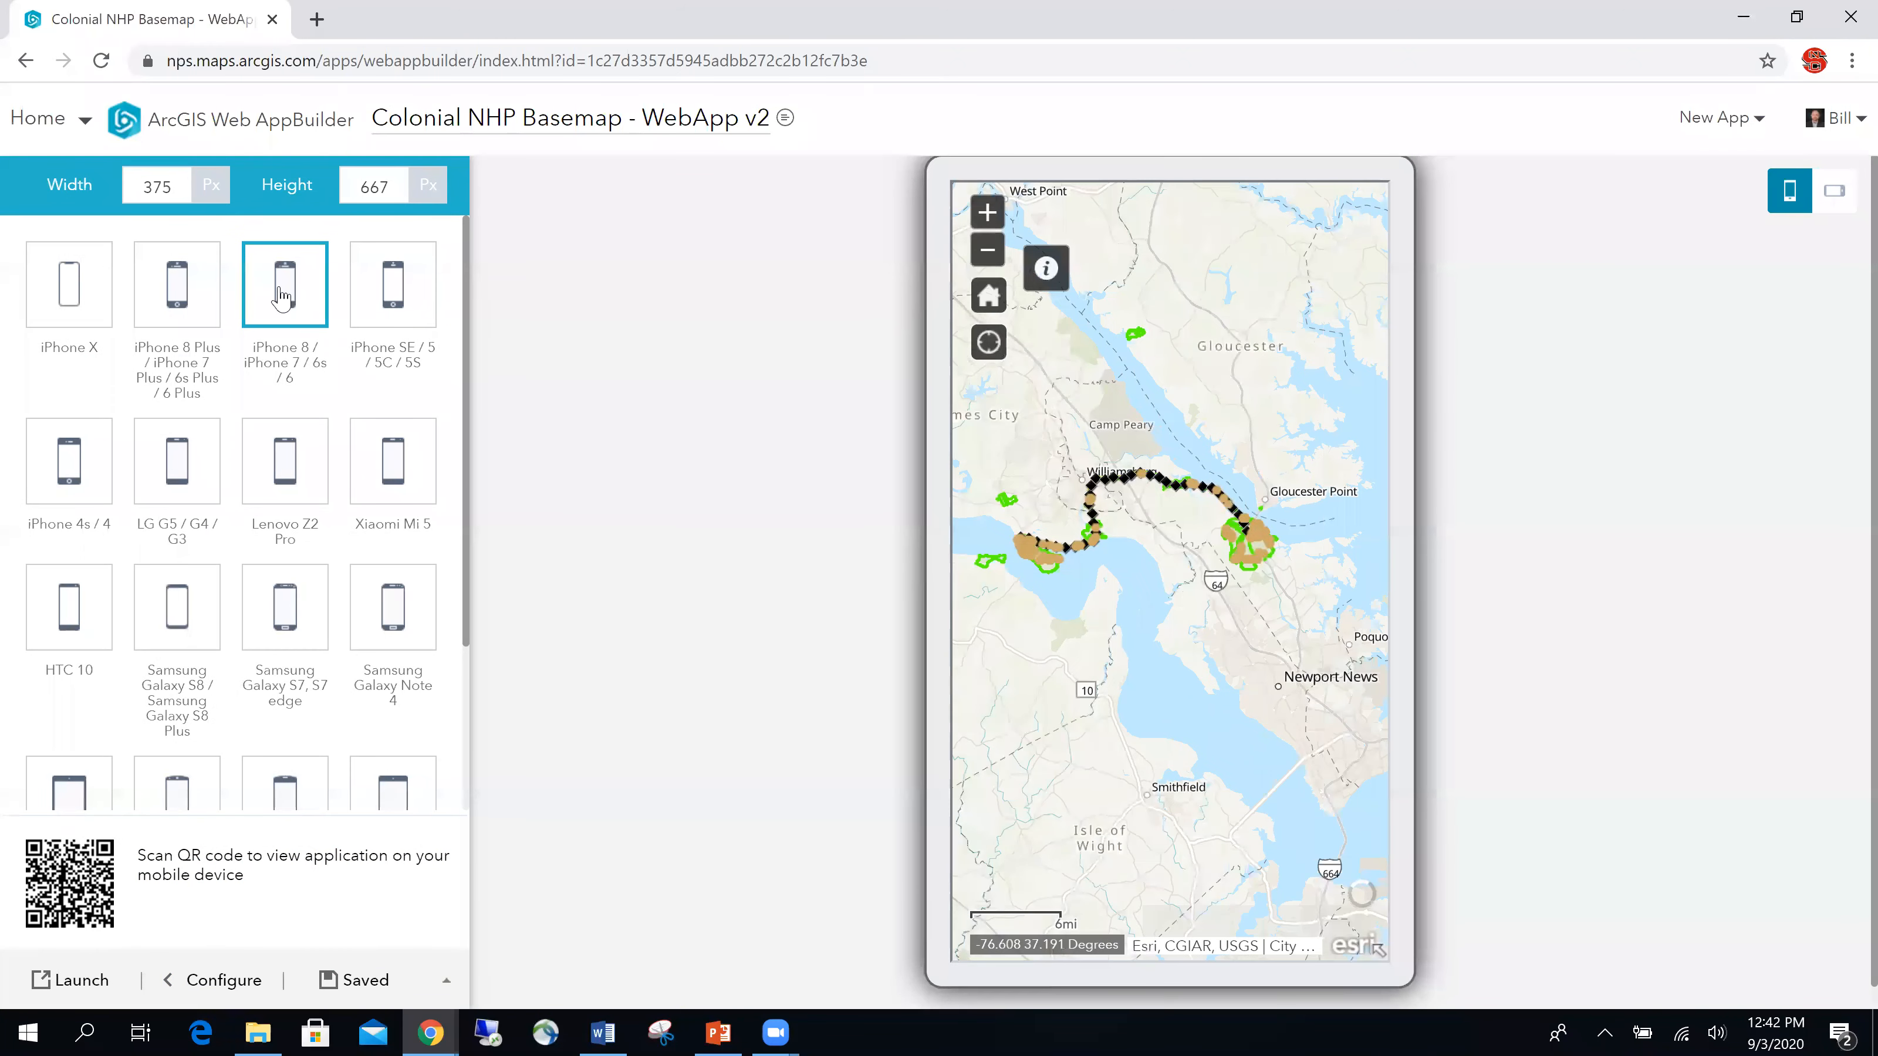
pyautogui.click(74, 468)
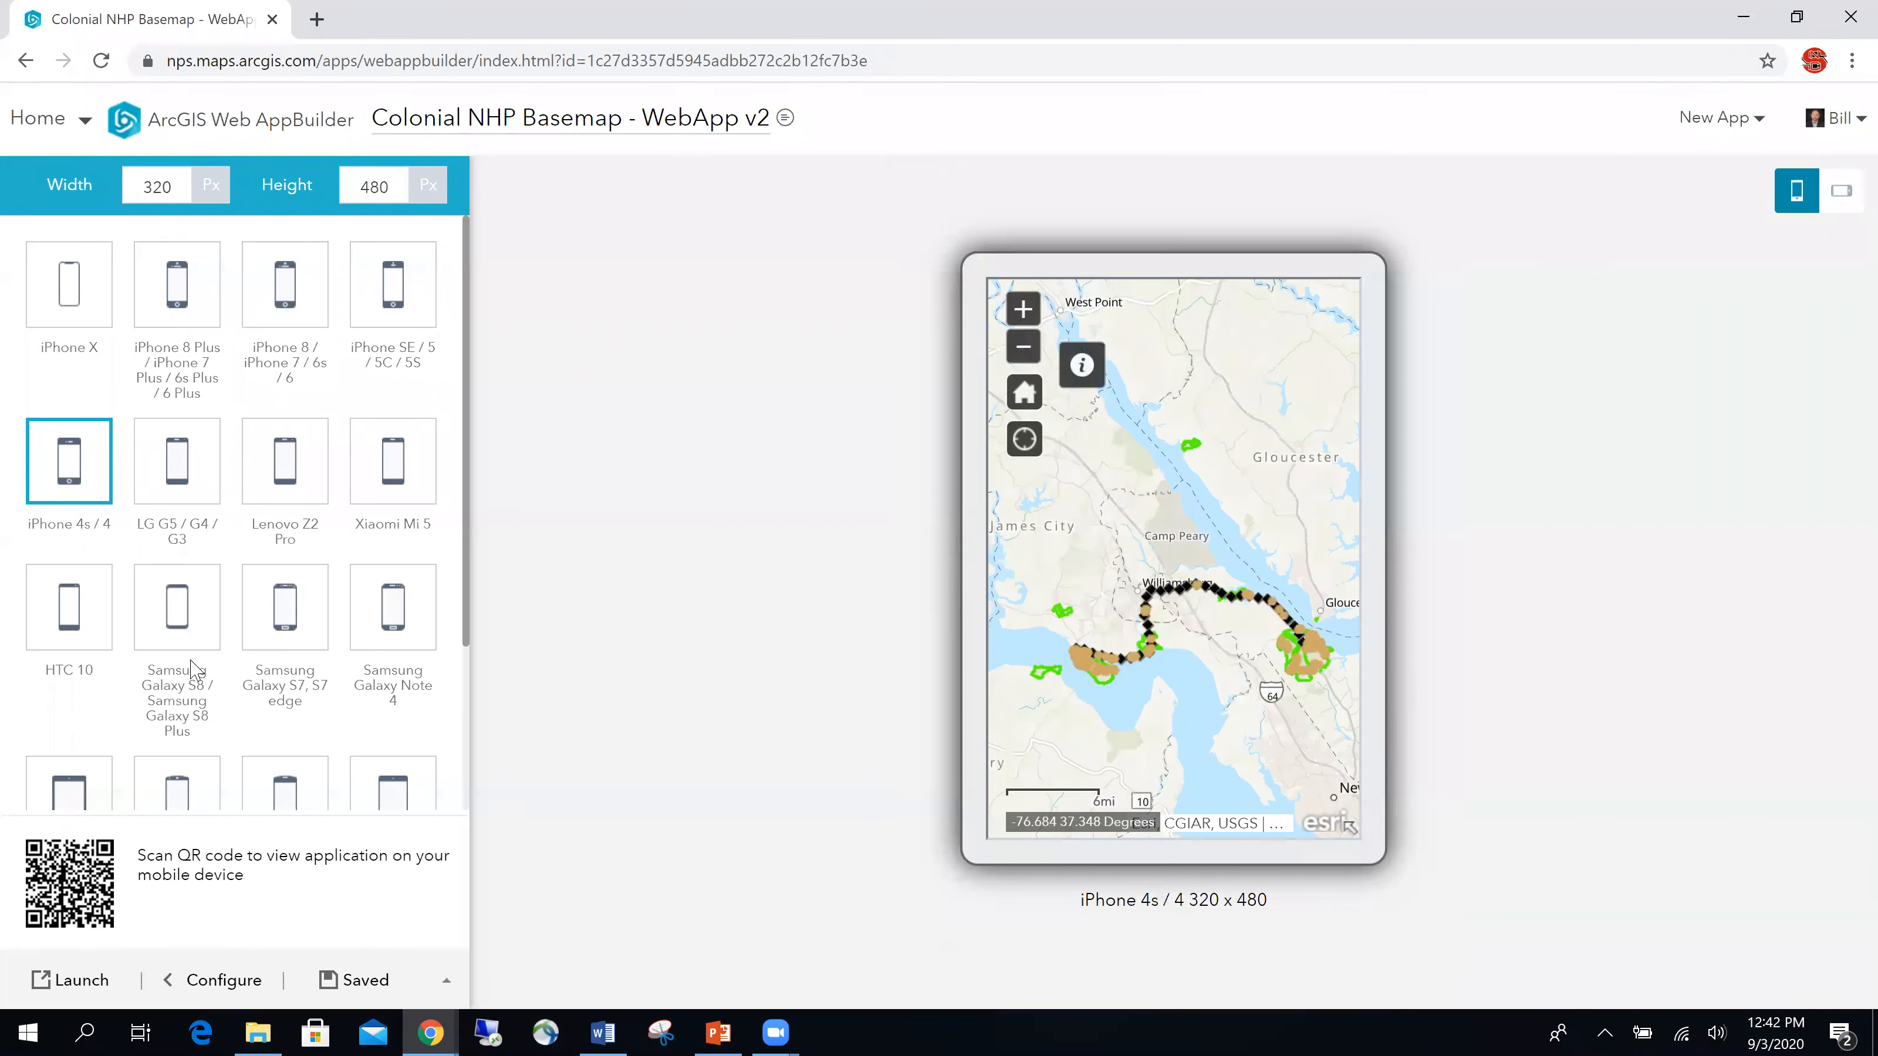
pyautogui.click(287, 786)
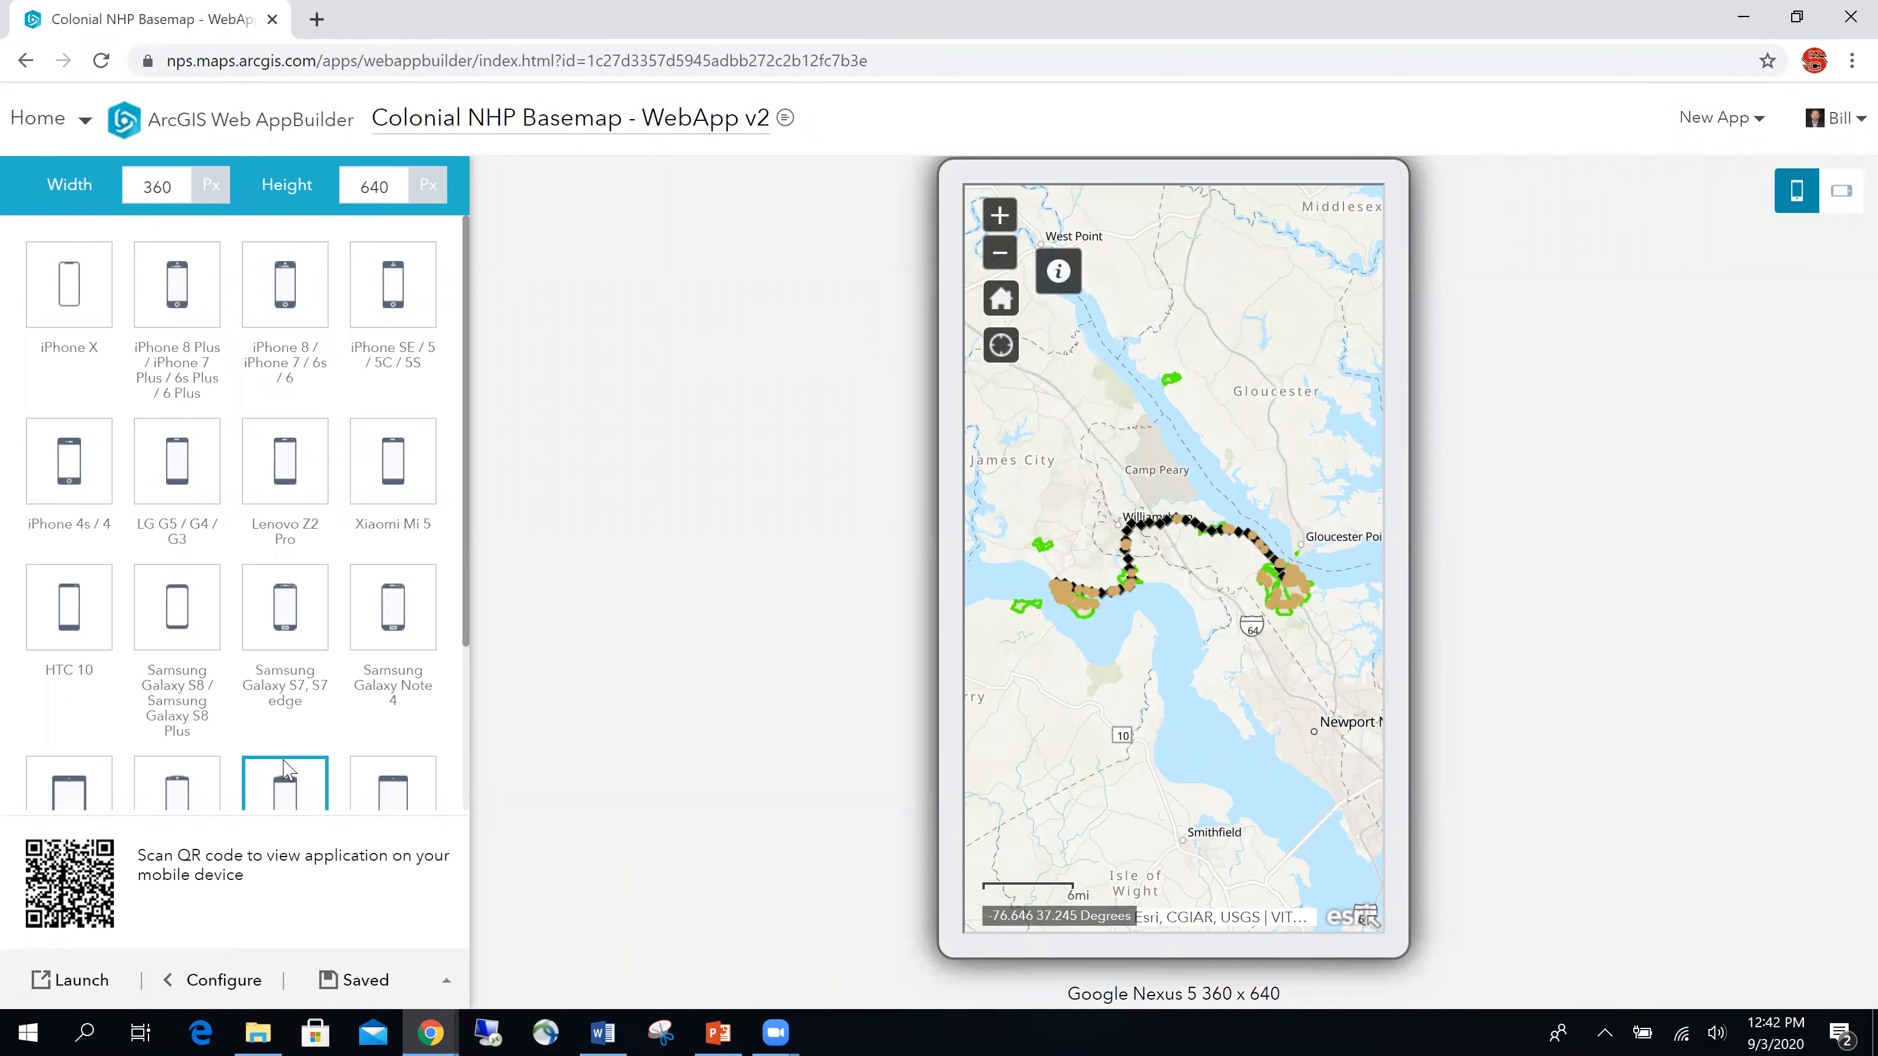
pyautogui.scroll(-3, 307, 502)
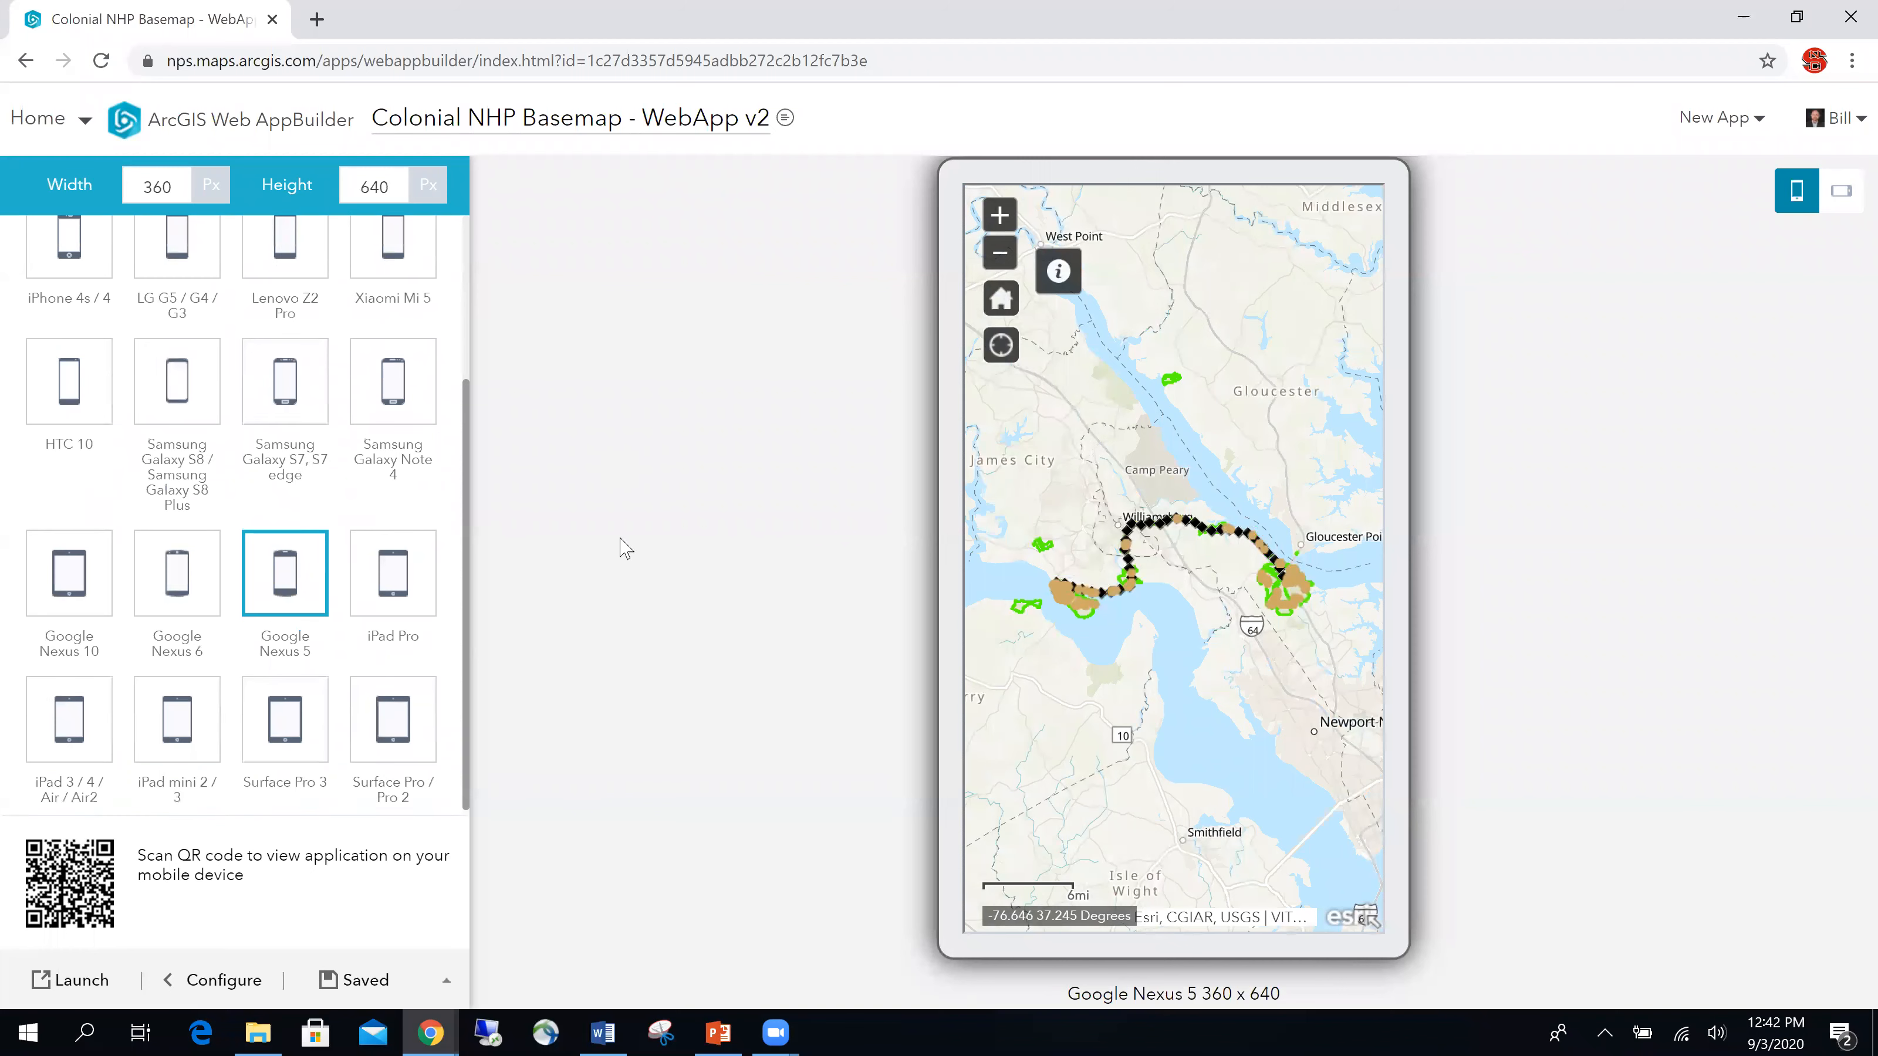
pyautogui.moveTo(467, 509); pyautogui.dragTo(482, 299)
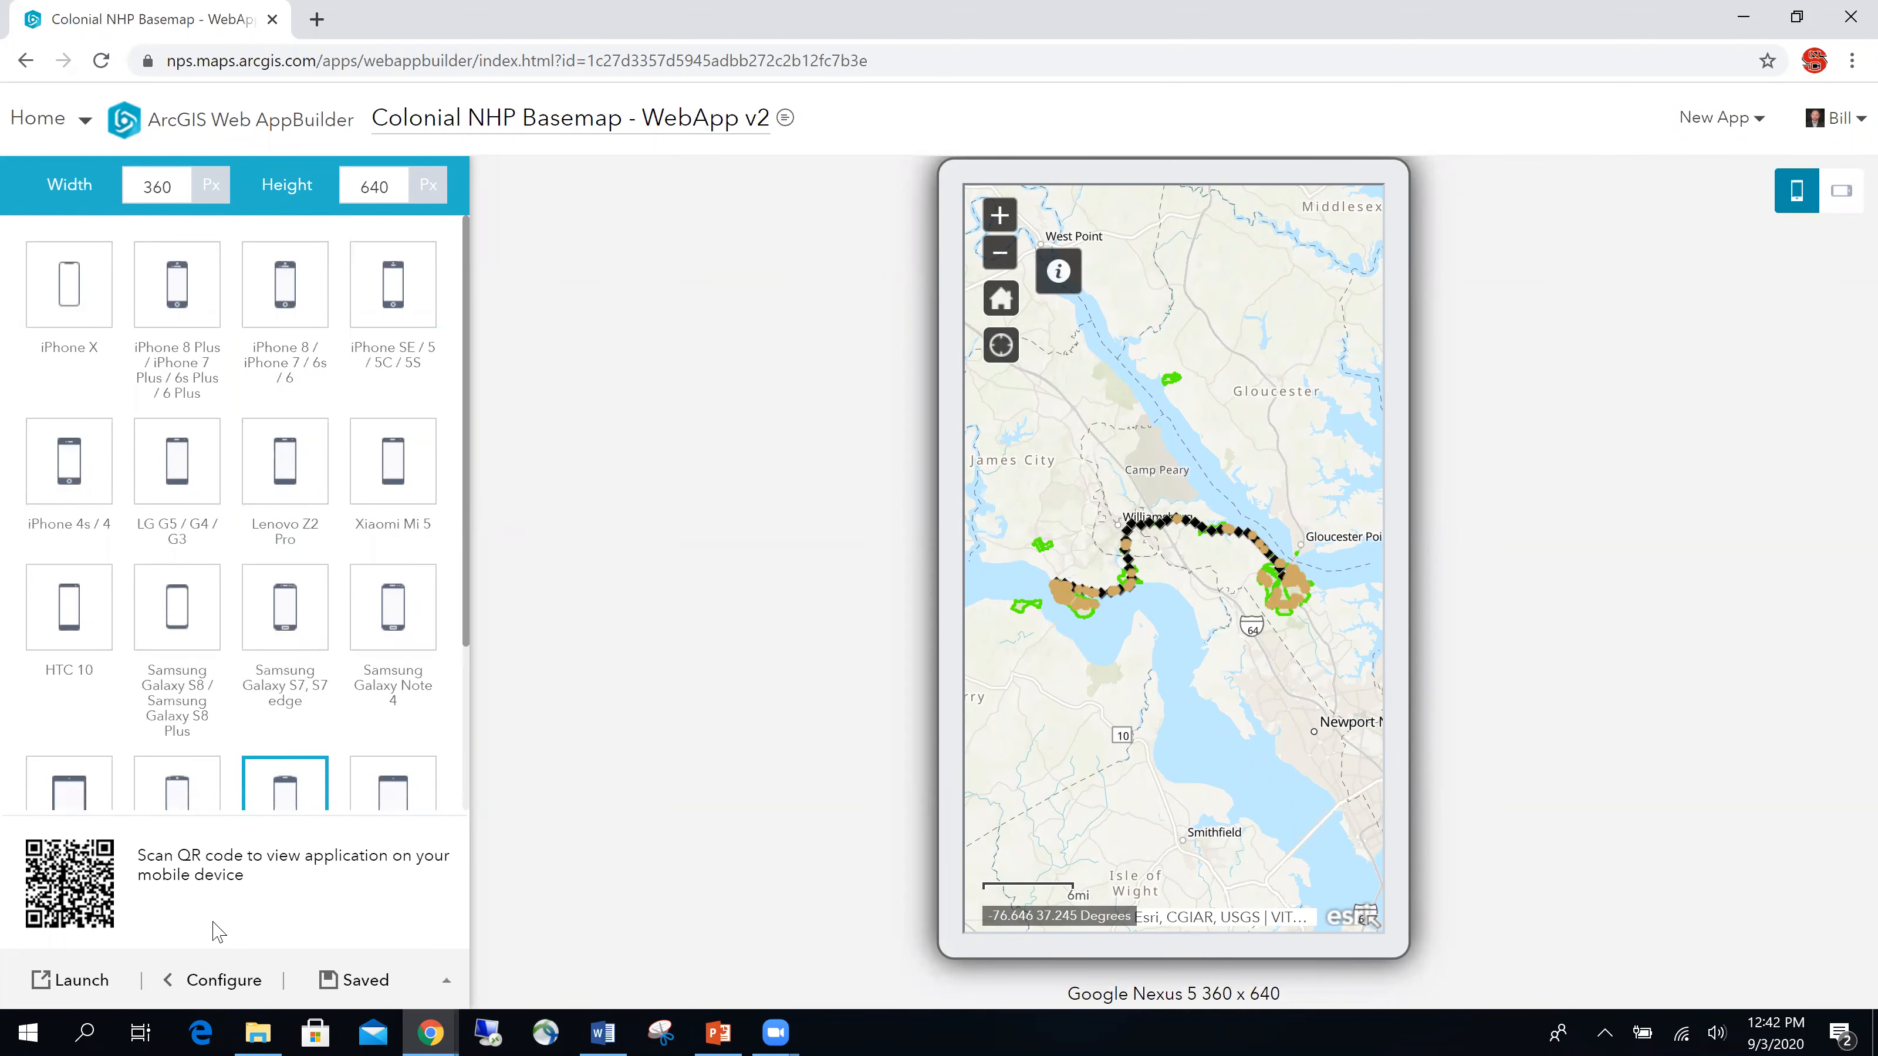
pyautogui.click(225, 981)
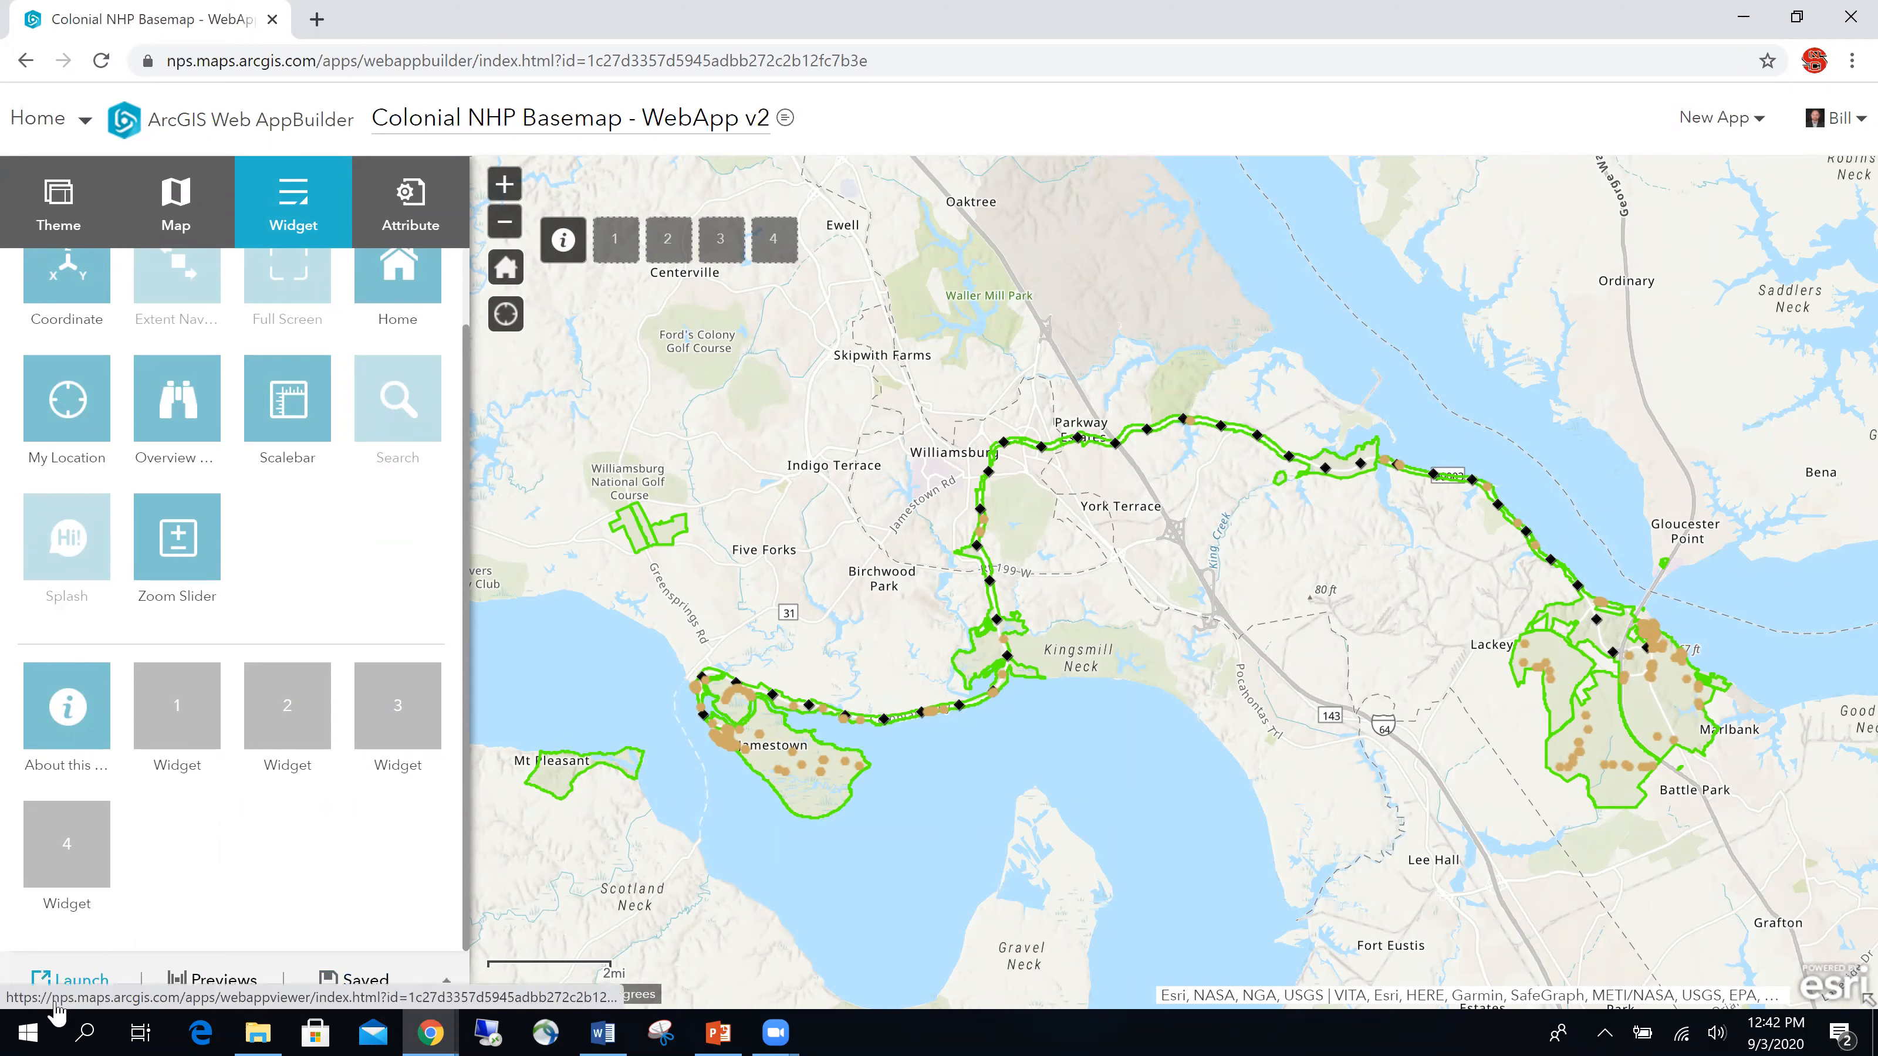
# - Launch the app and test a Parkway marker pop-up near Jamestown, map panning and the About widget
pyautogui.click(74, 981)
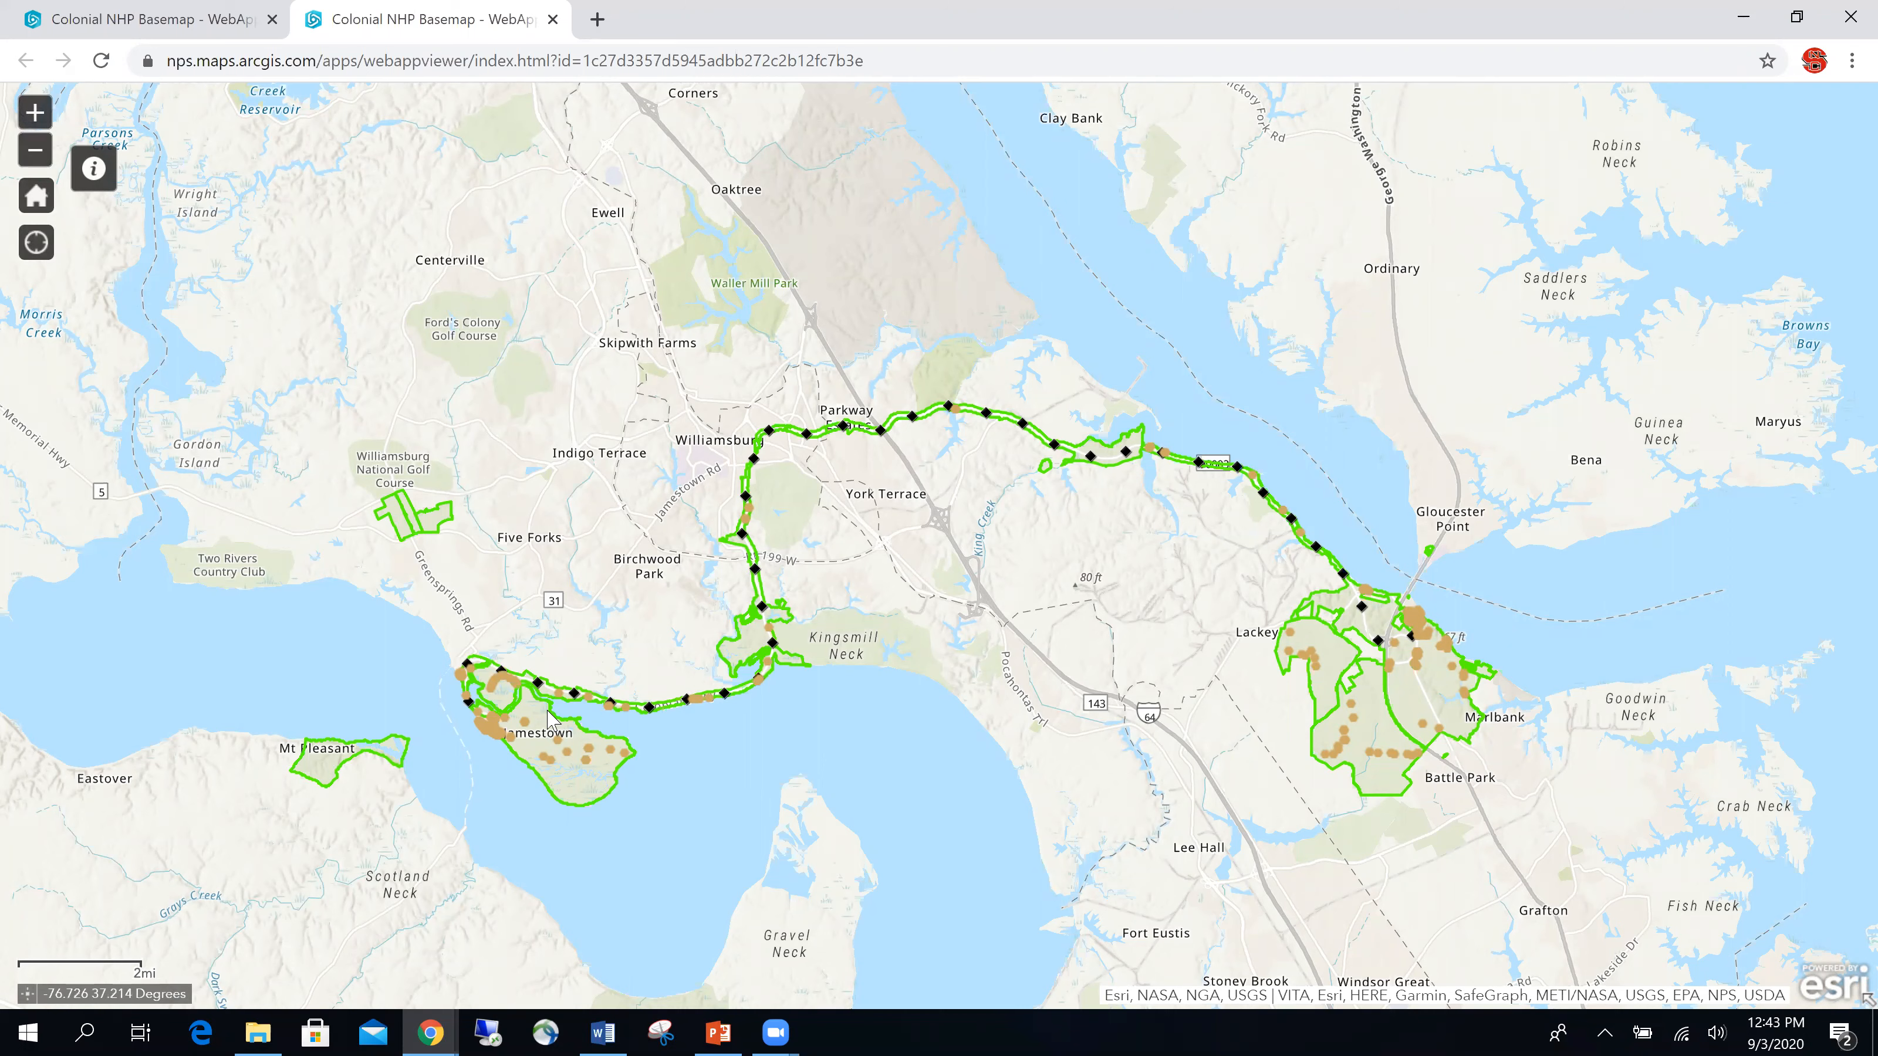
pyautogui.click(540, 685)
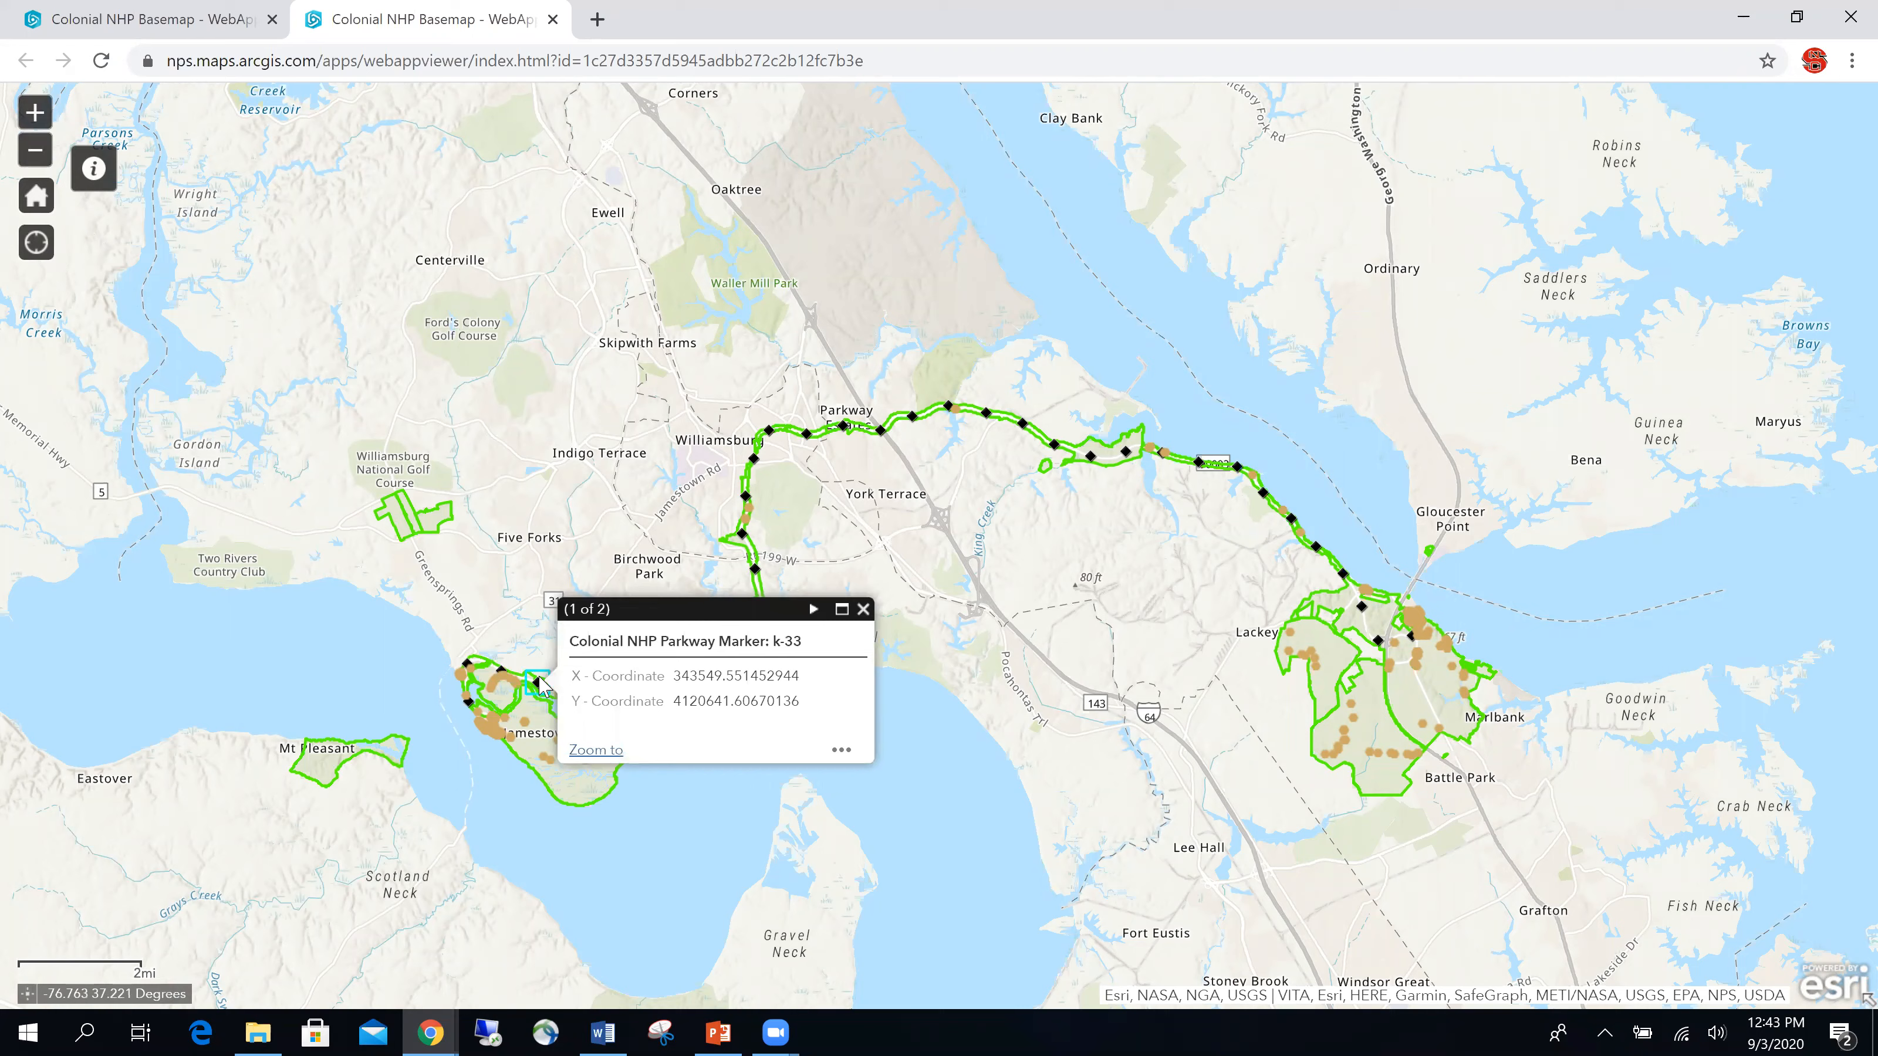
pyautogui.click(864, 610)
pyautogui.moveTo(493, 366); pyautogui.dragTo(707, 472)
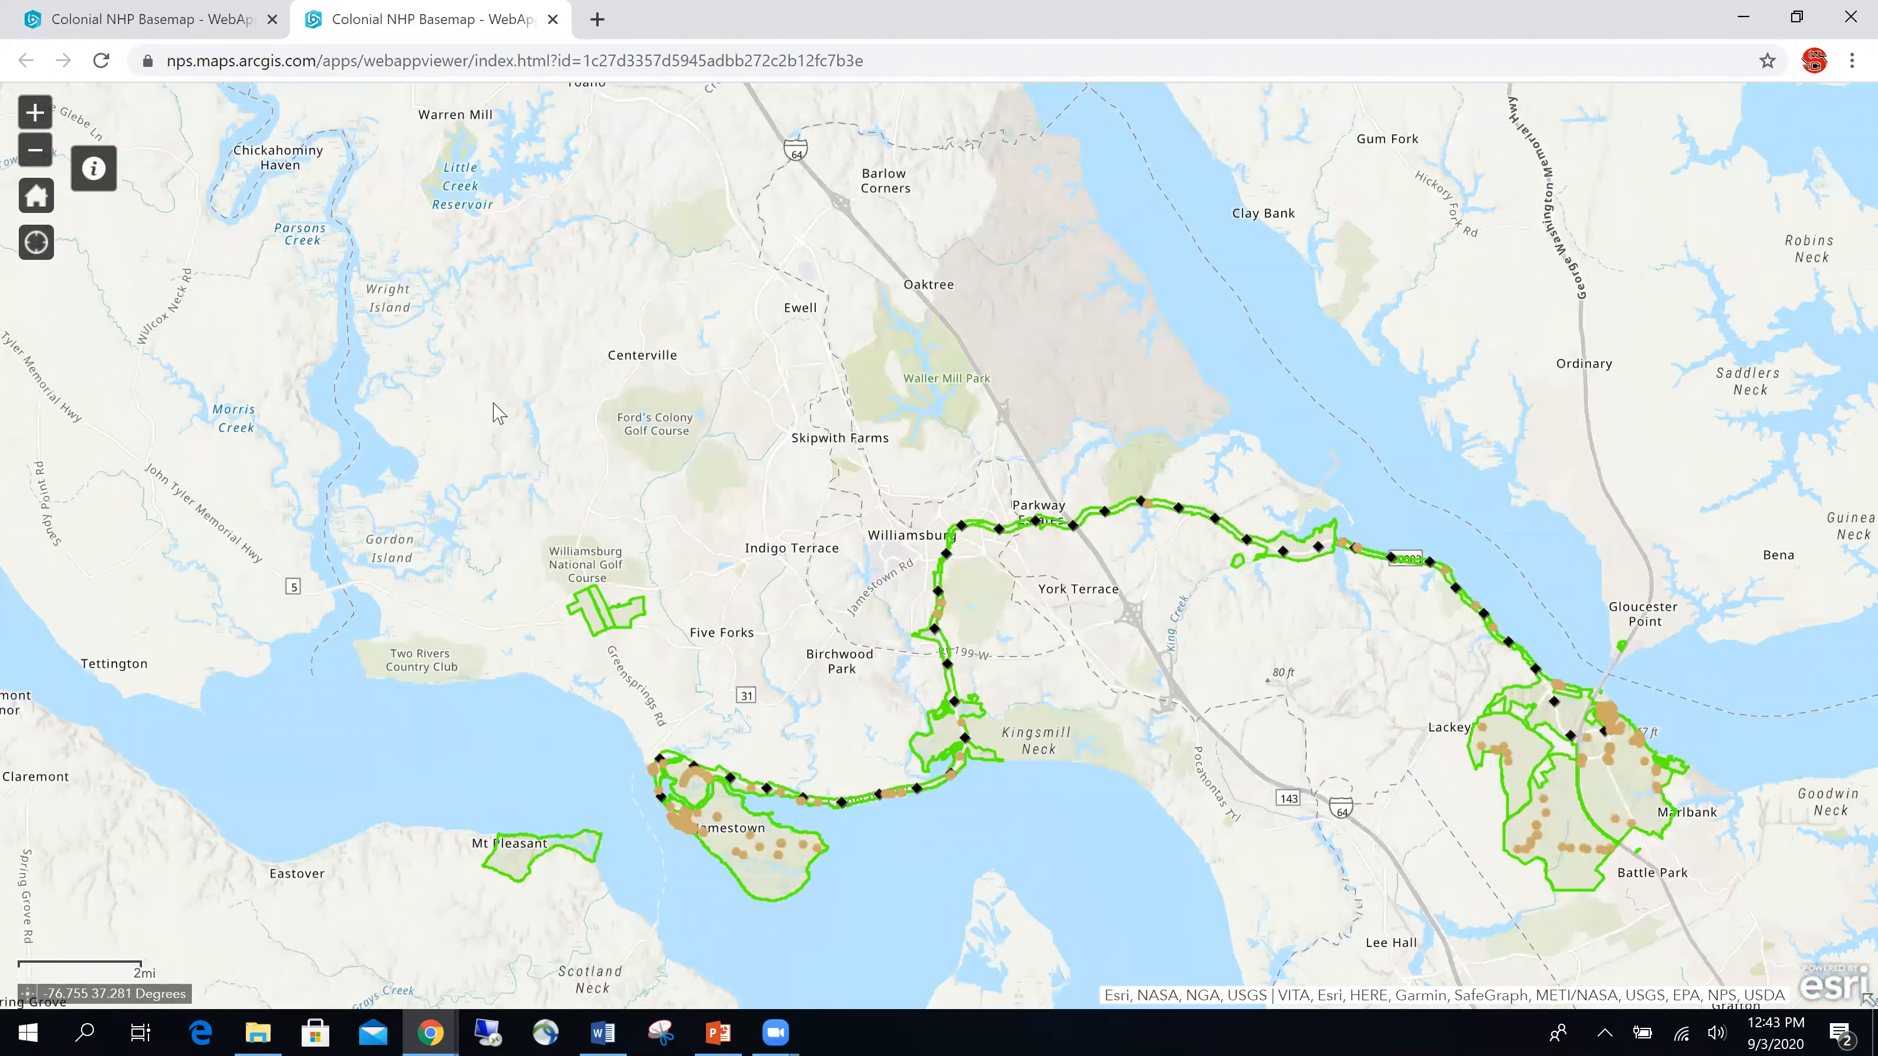
pyautogui.click(93, 168)
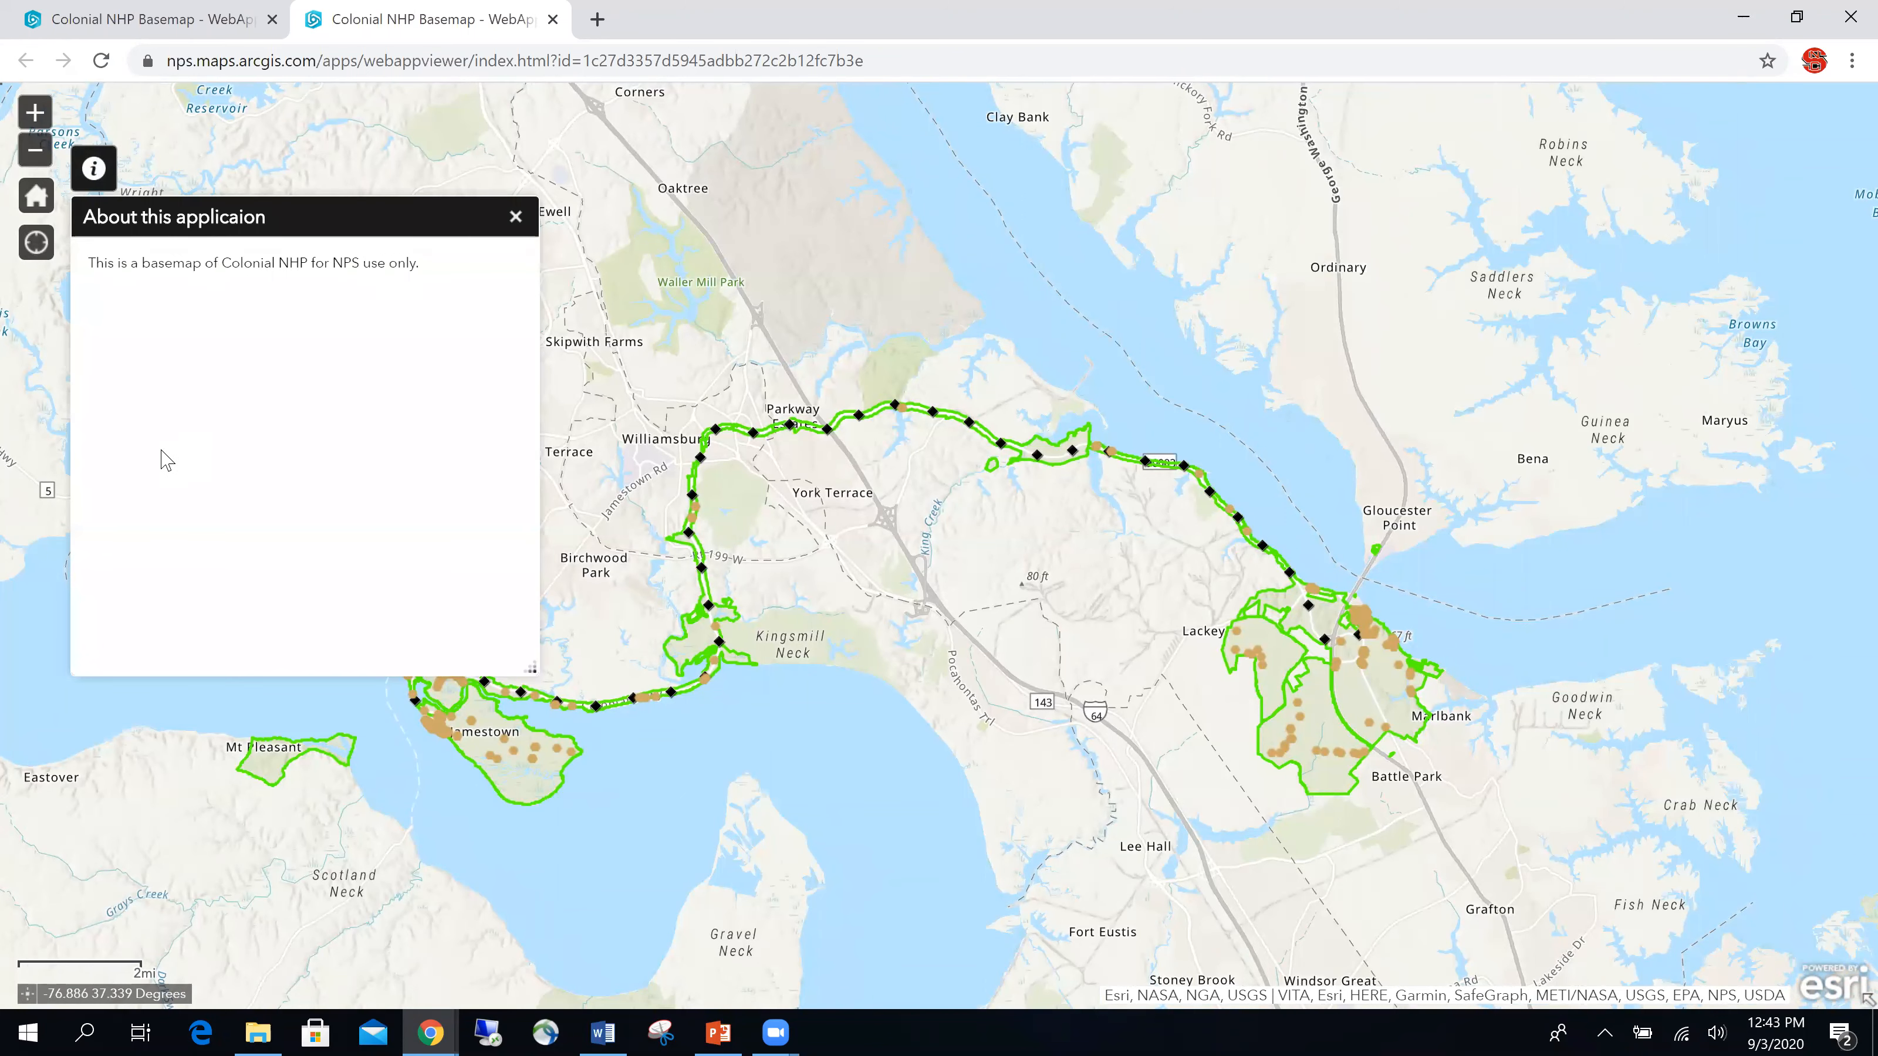
pyautogui.click(516, 216)
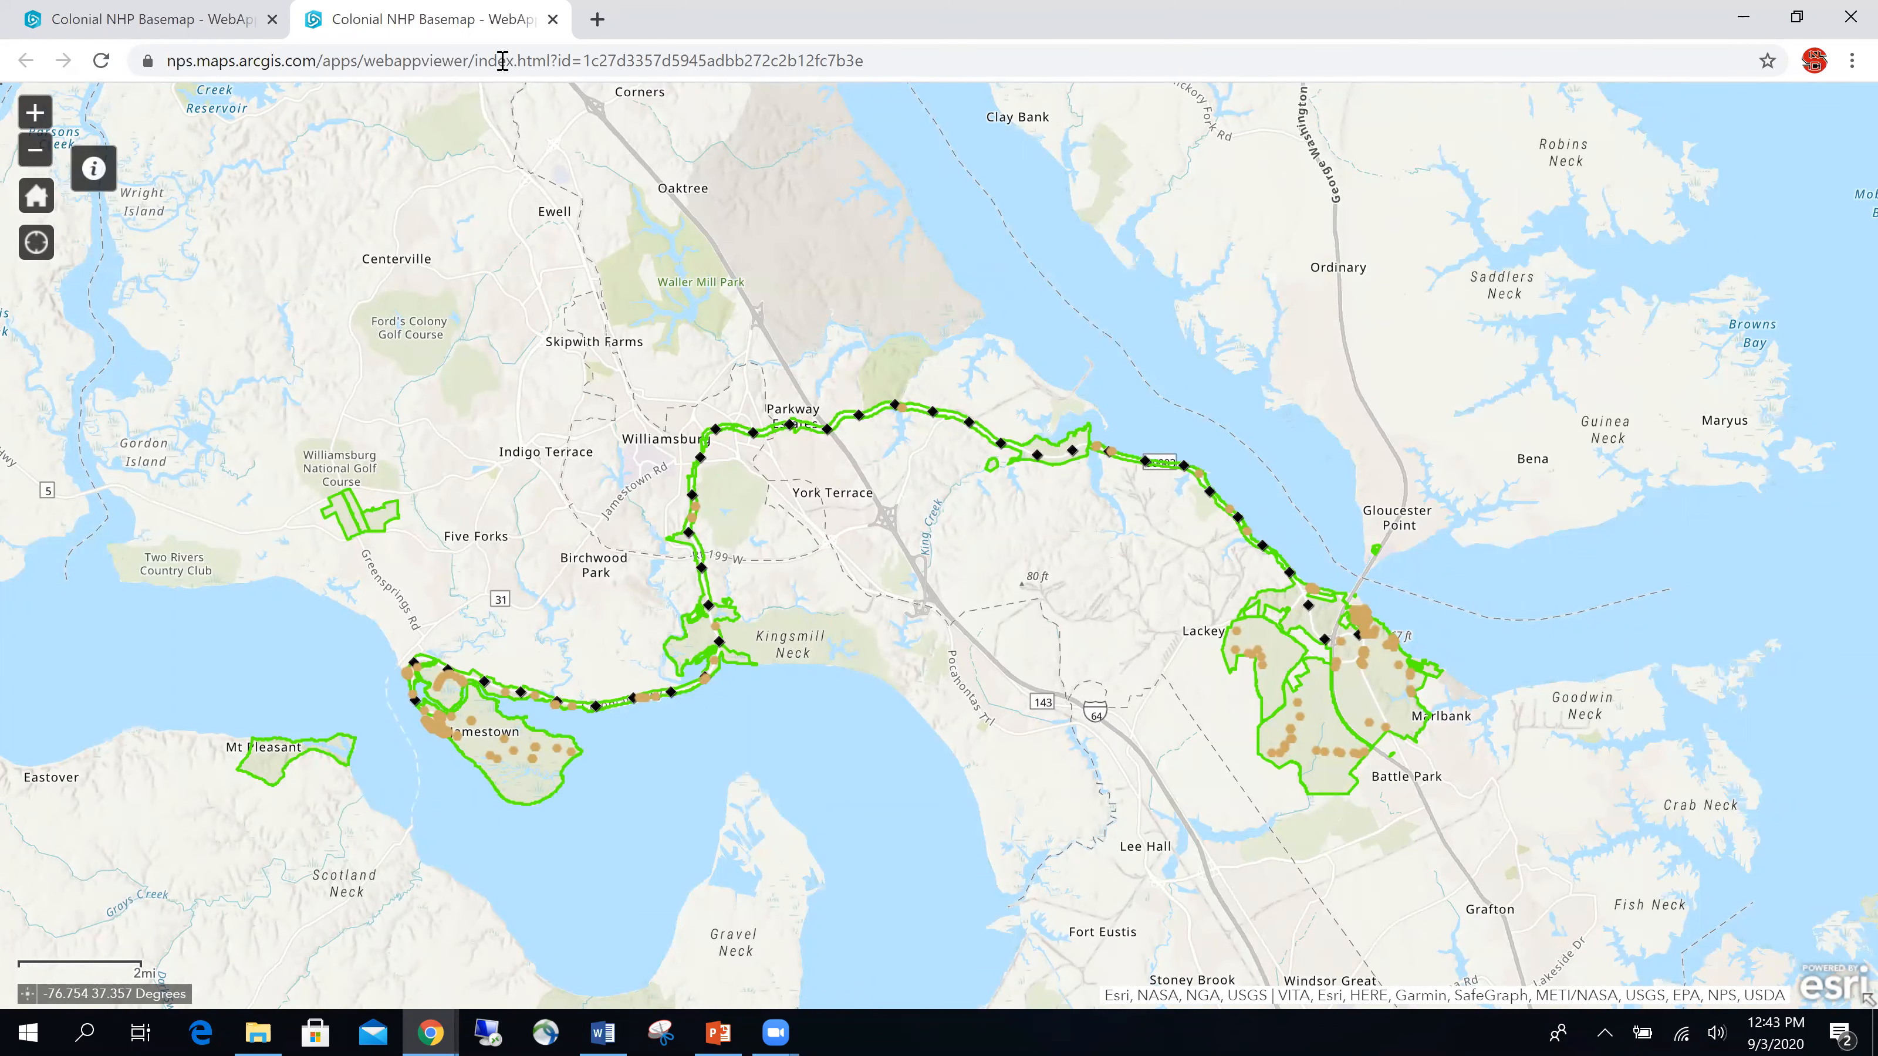
# - Close the launched app and go from the builder to the ArcGIS Online Content page
pyautogui.click(551, 19)
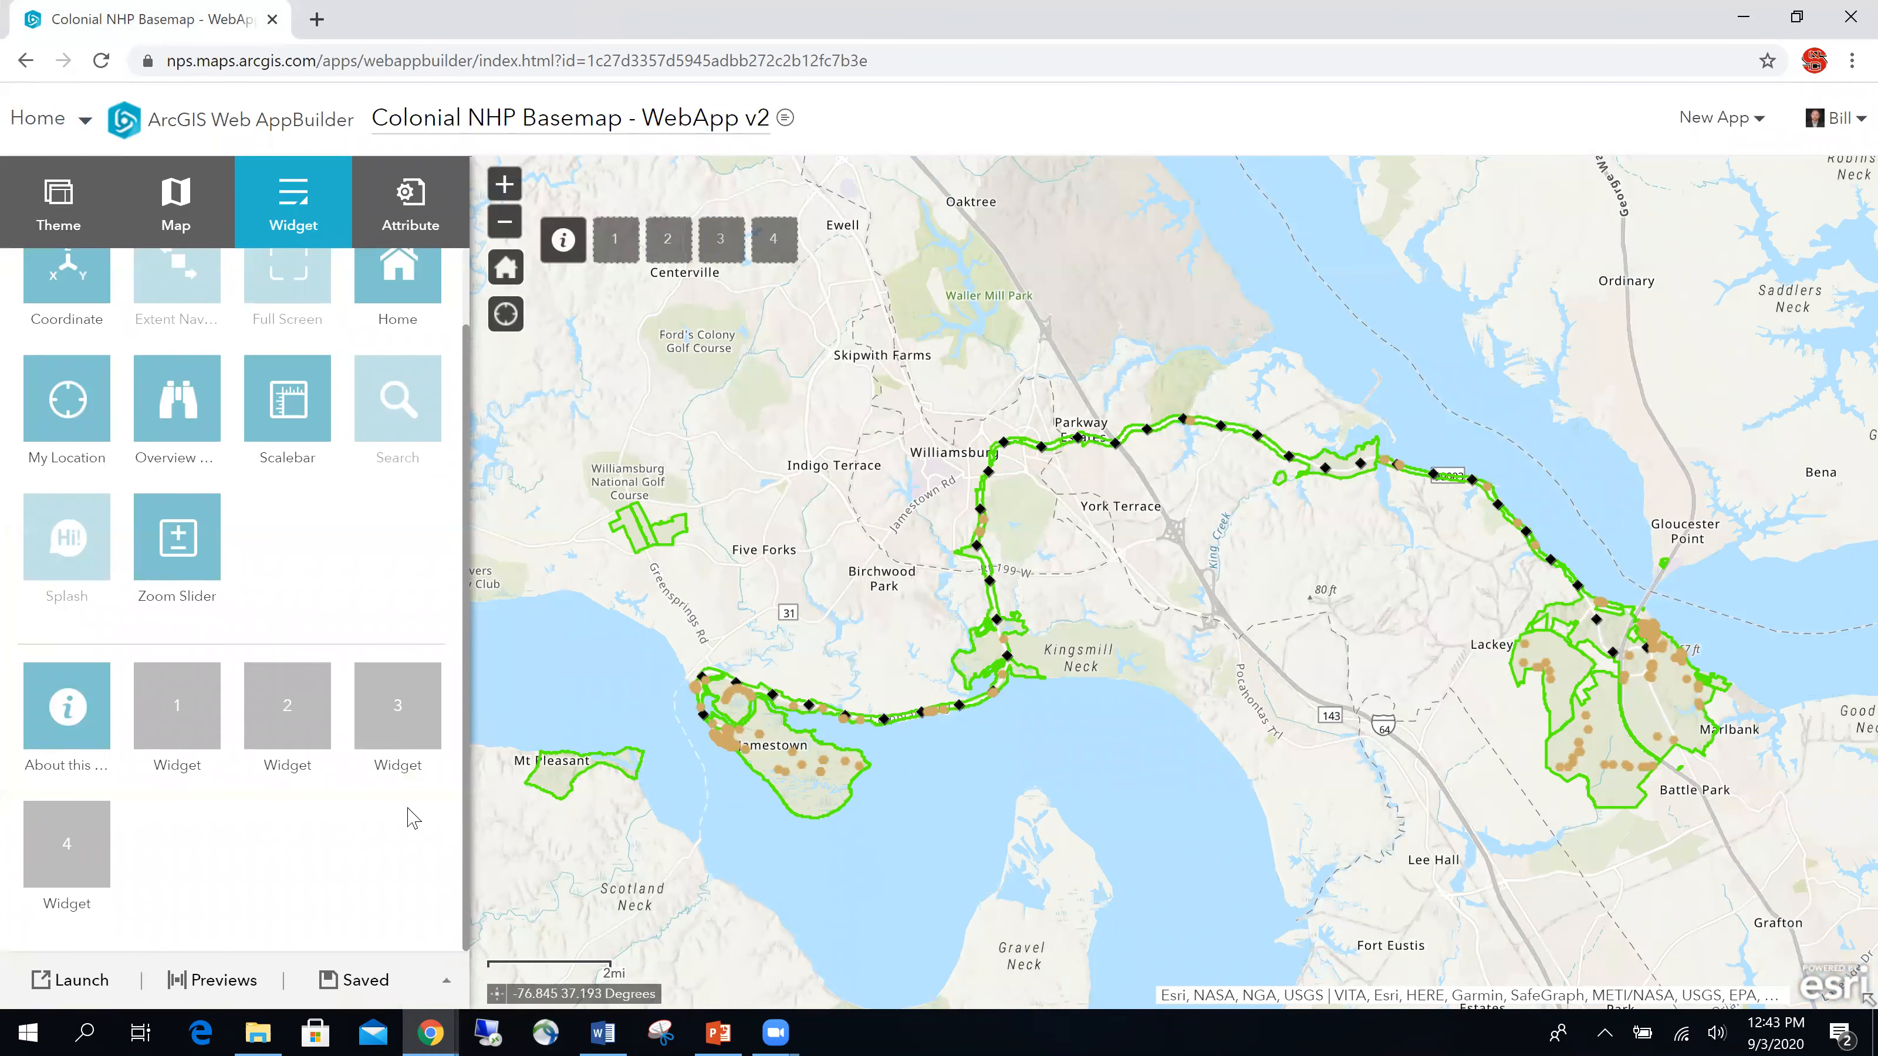
pyautogui.click(59, 117)
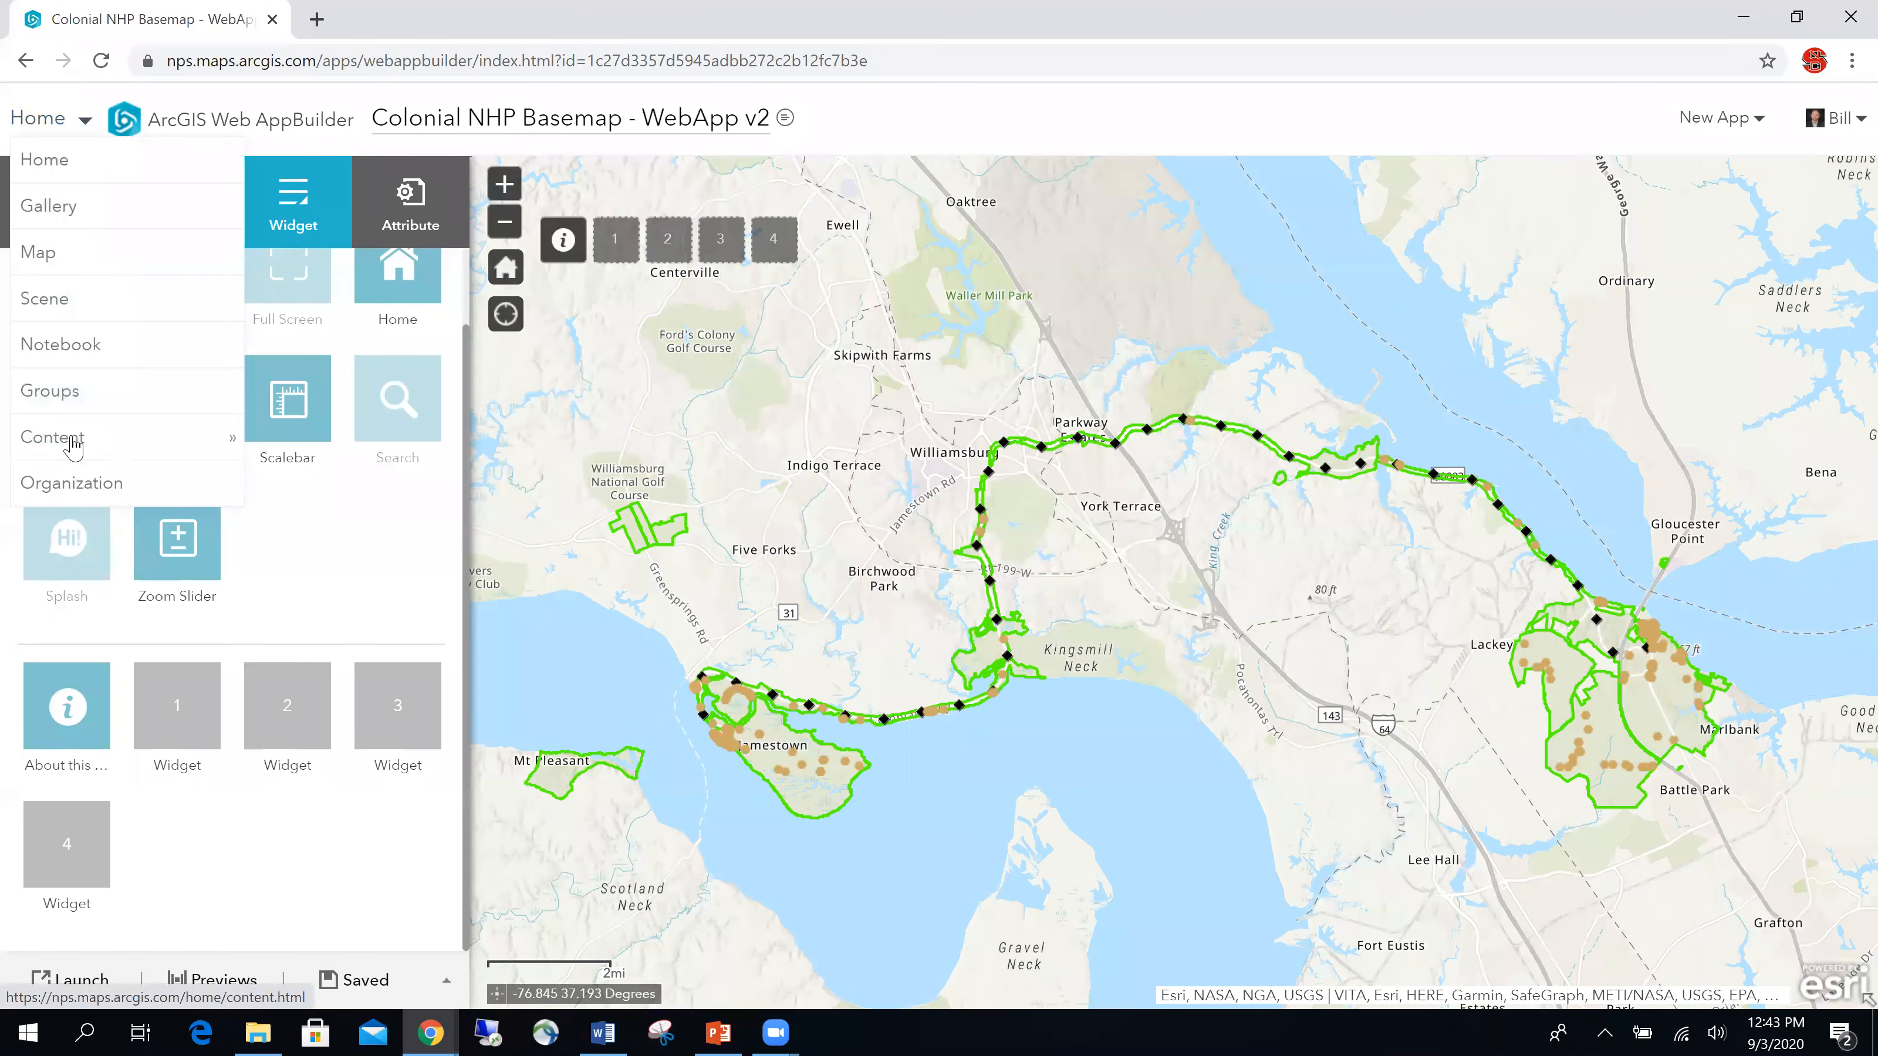
pyautogui.click(73, 443)
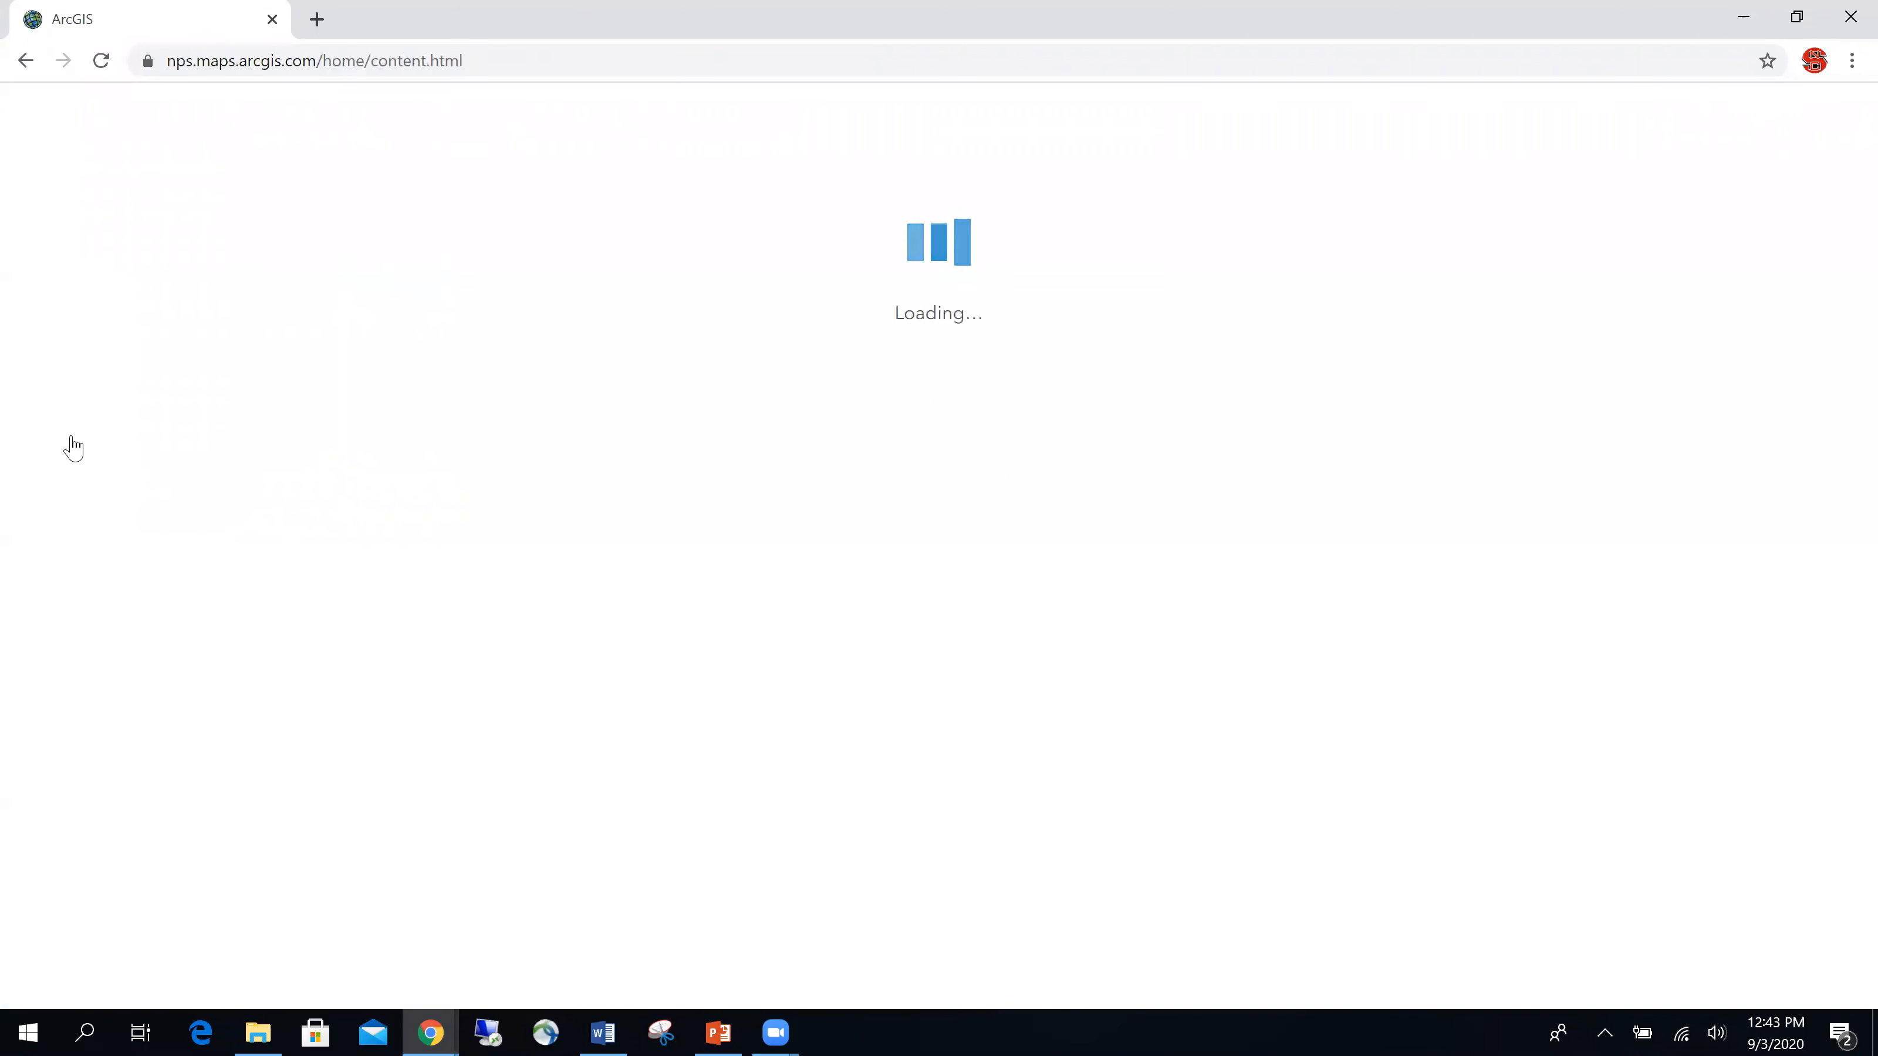